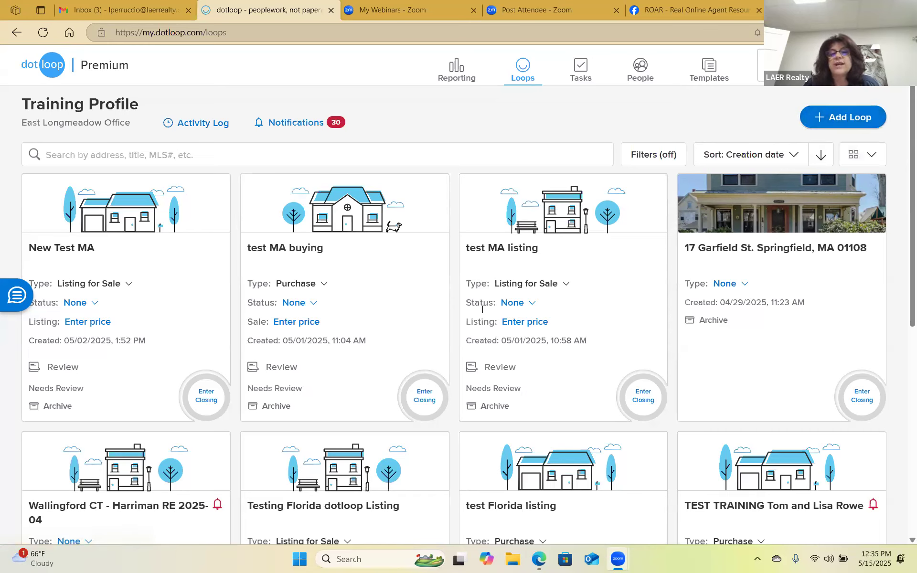
Set the test MA listing card to Active Listing with a $375,000 listing price.
click(524, 303)
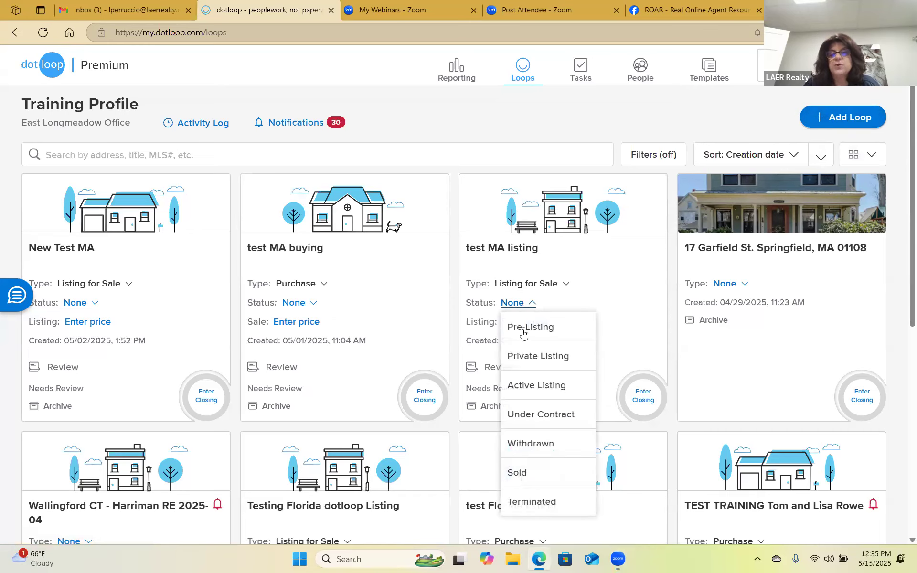
click(526, 384)
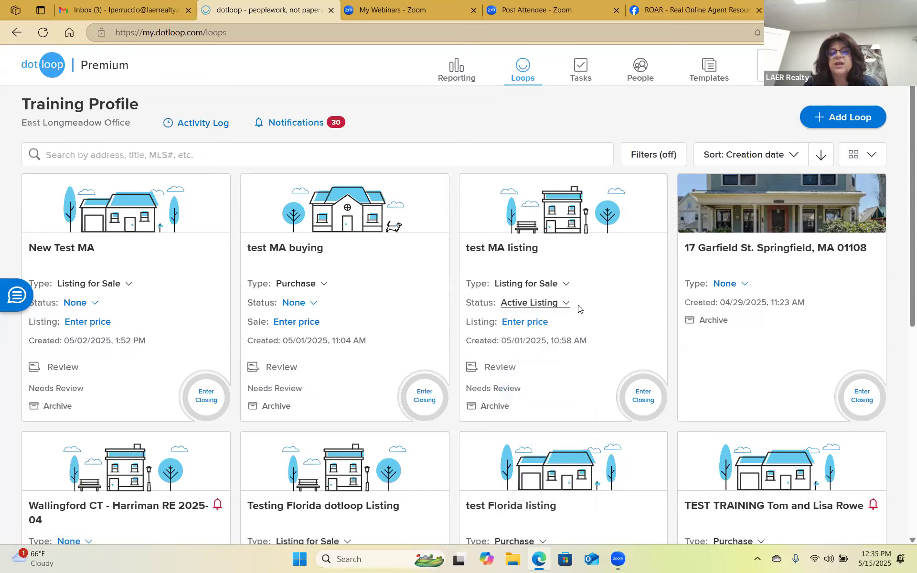
click(527, 321)
text(375000)
key(Return)
triple_click(549, 377)
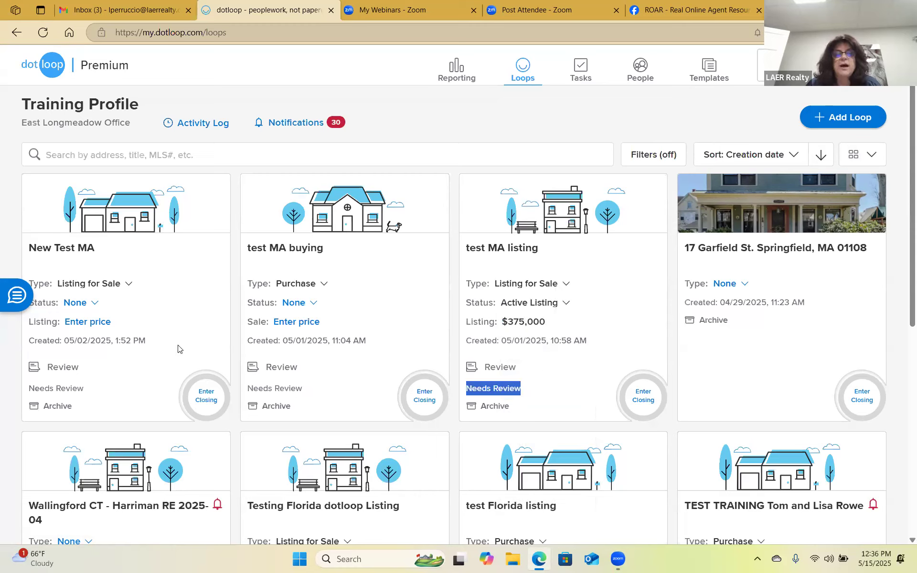
Change the test MA buying and New Test MA loop statuses to Withdrawn.
click(297, 304)
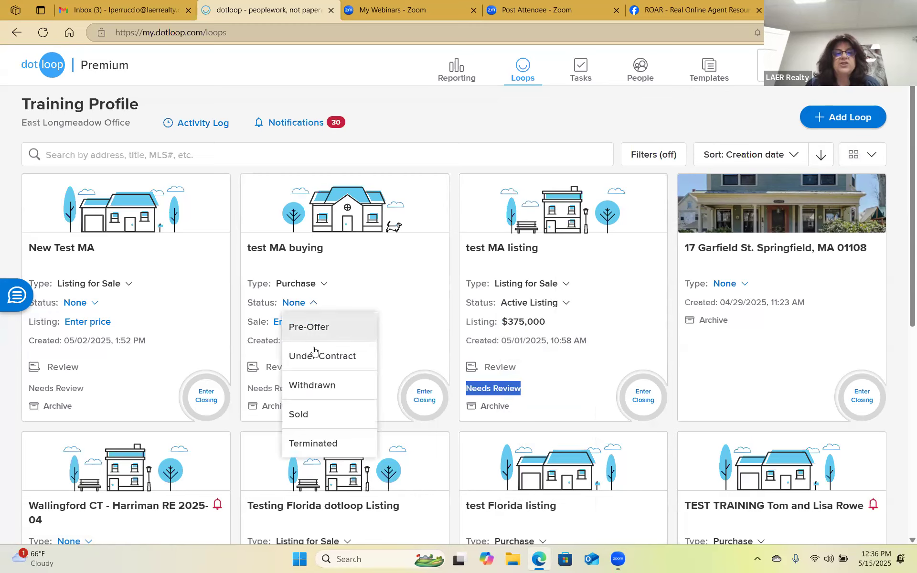
click(305, 383)
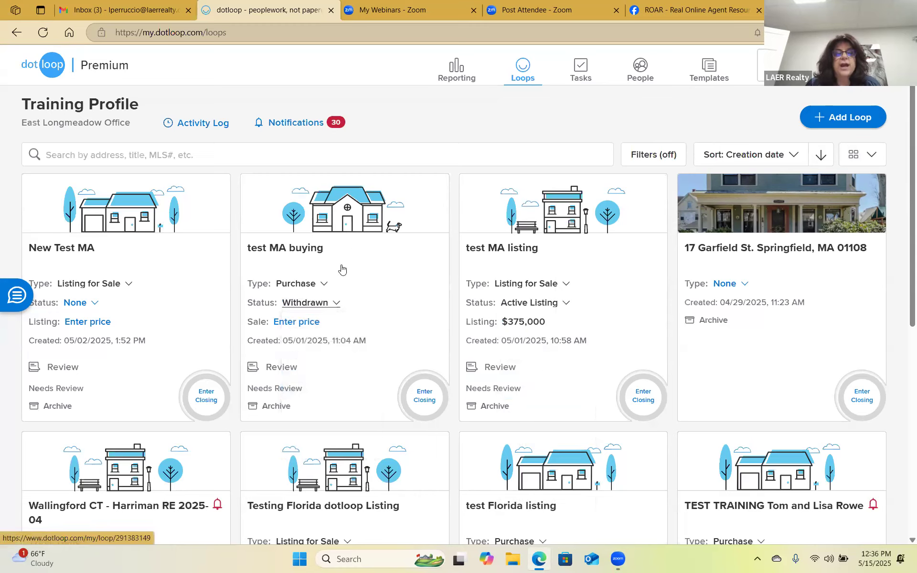
click(105, 308)
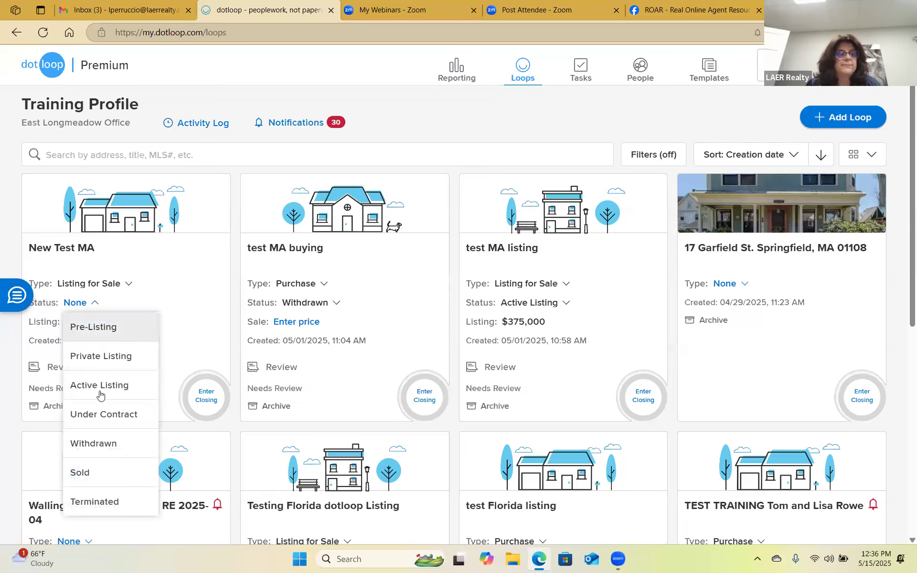
click(95, 444)
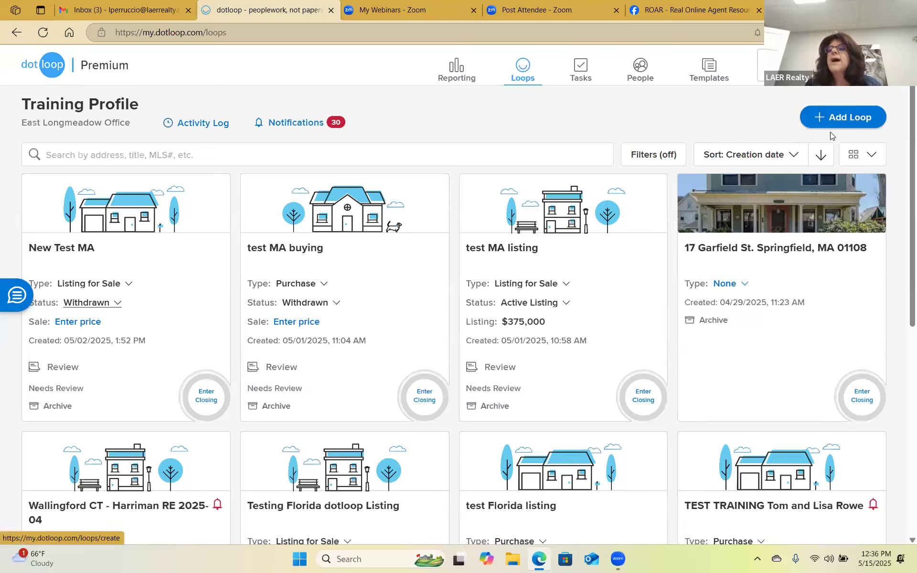
Launch the Add a new loop wizard with the Add Loop button.
click(841, 122)
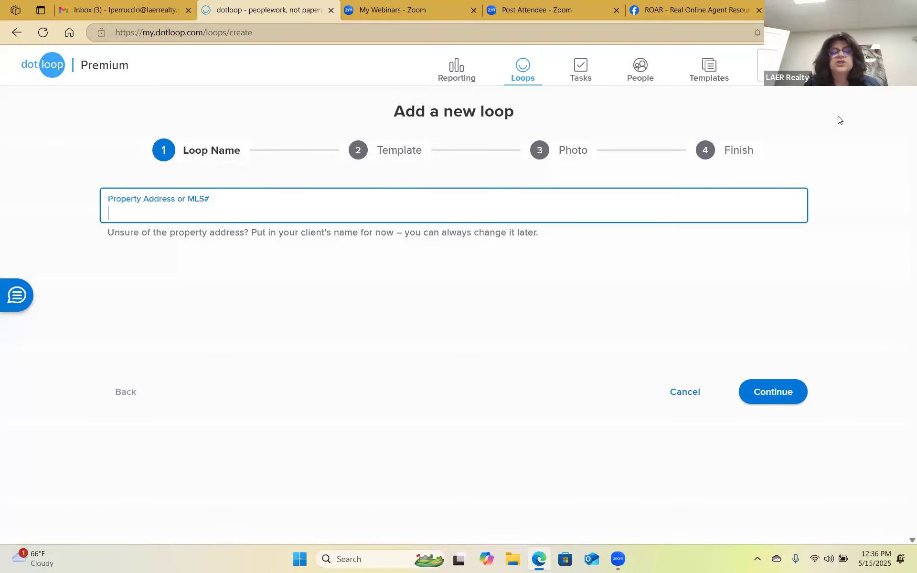
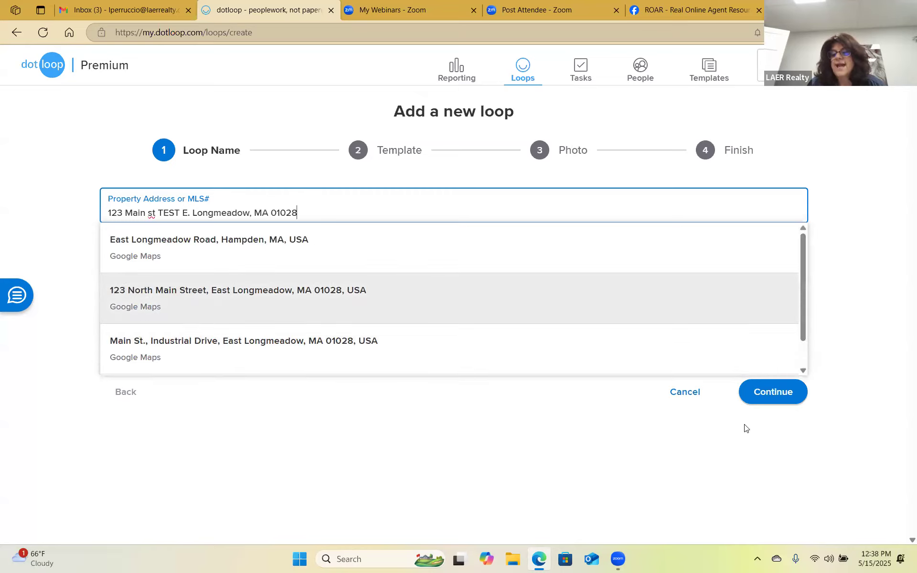
Confirm the entered property address as the loop name and continue to the Template step.
click(778, 391)
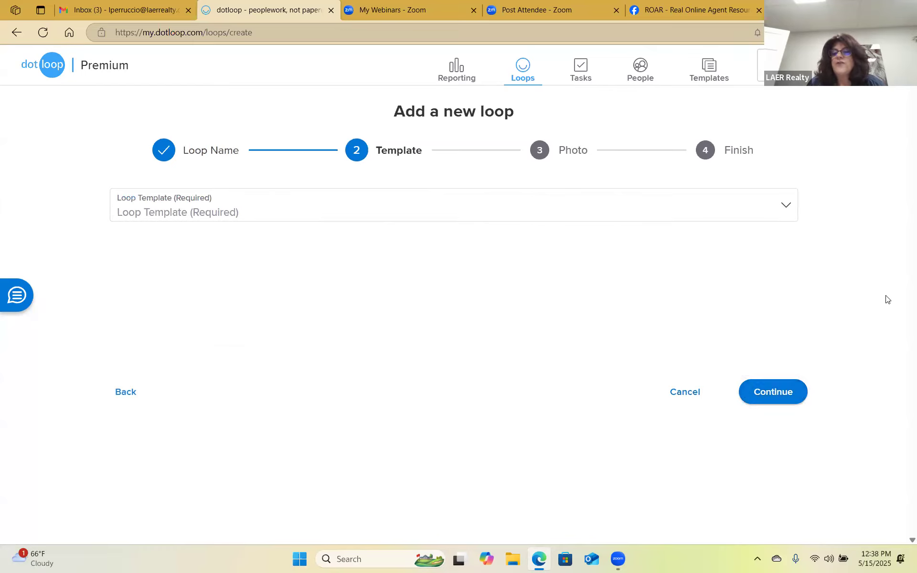
Clear the missing-template error, choose MA - LISTING TEMPLATES as the loop template, and continue.
click(772, 392)
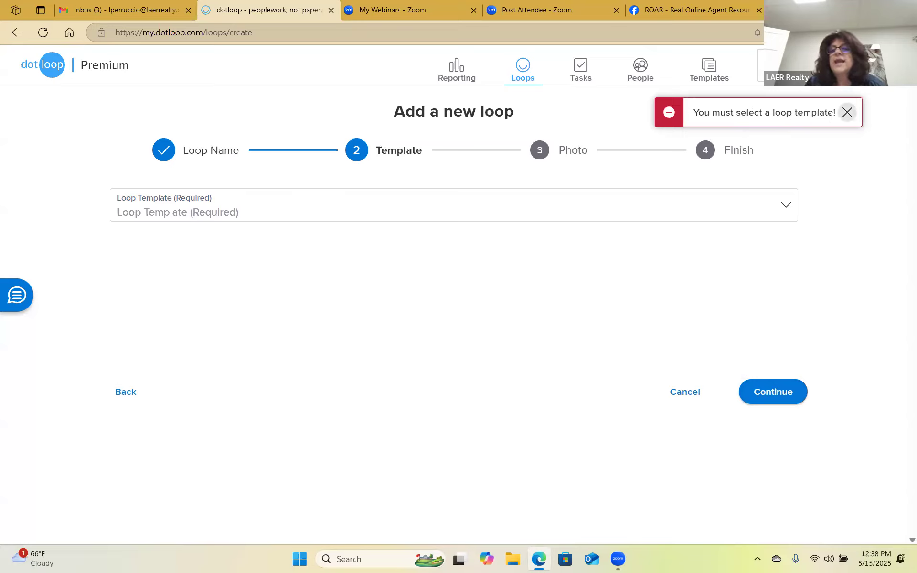
click(848, 113)
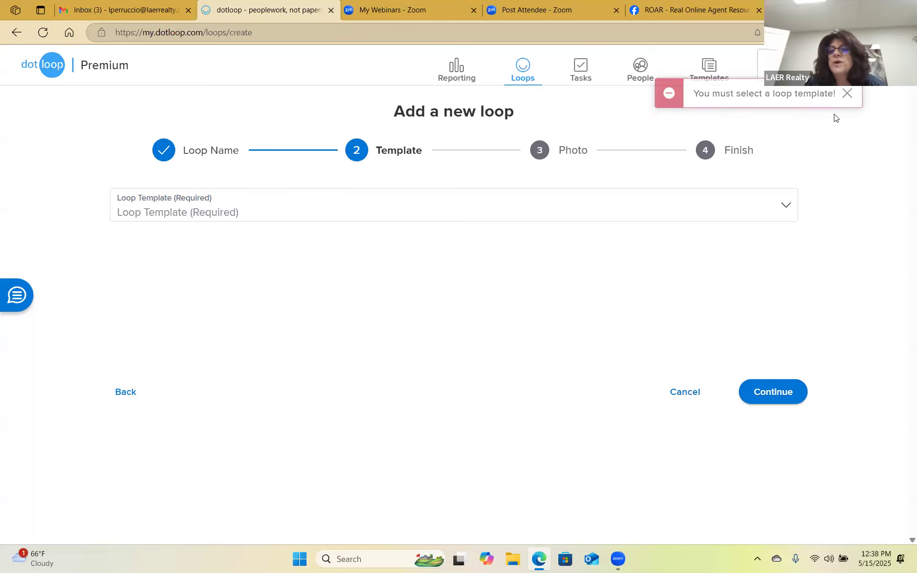
click(785, 206)
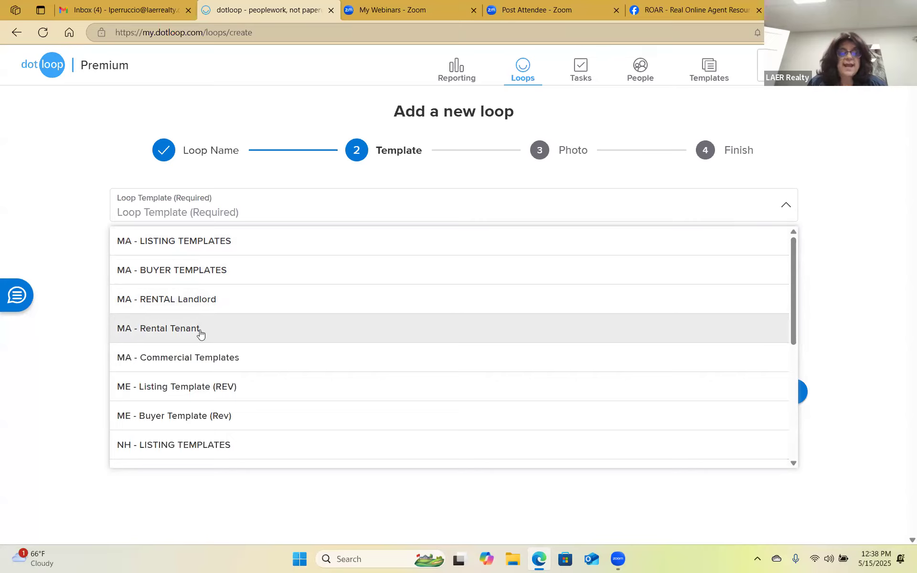
scroll(180, 304, down, 1)
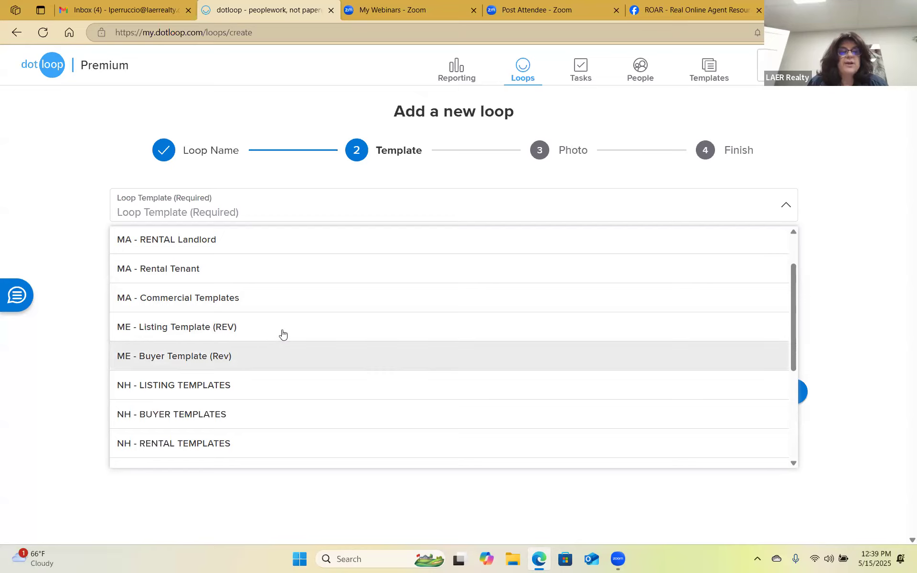
scroll(283, 334, down, 2)
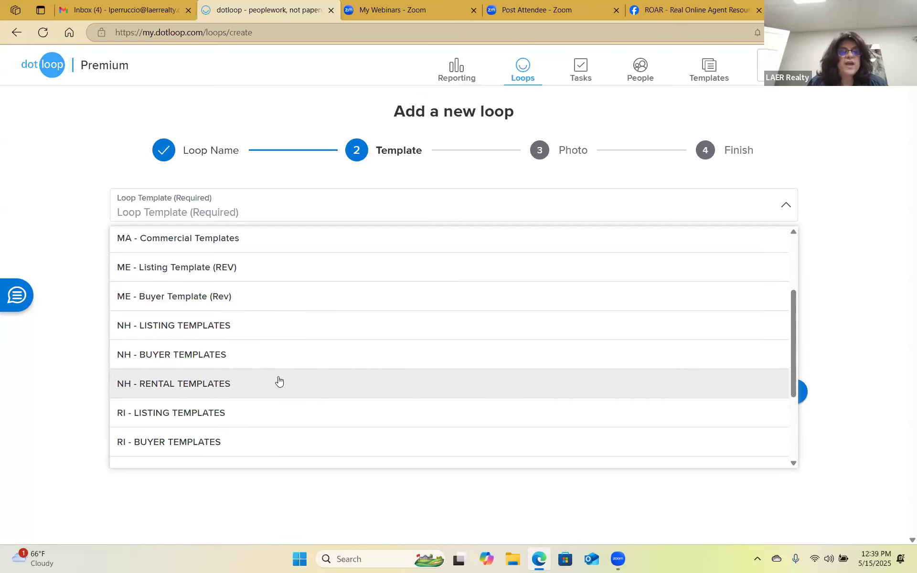
scroll(231, 368, down, 2)
scroll(163, 406, down, 2)
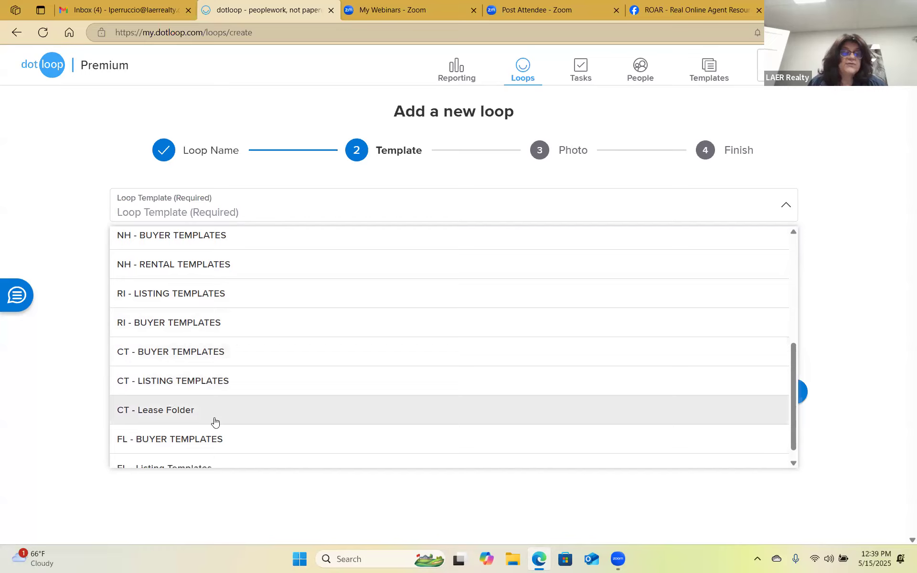
scroll(293, 401, down, 1)
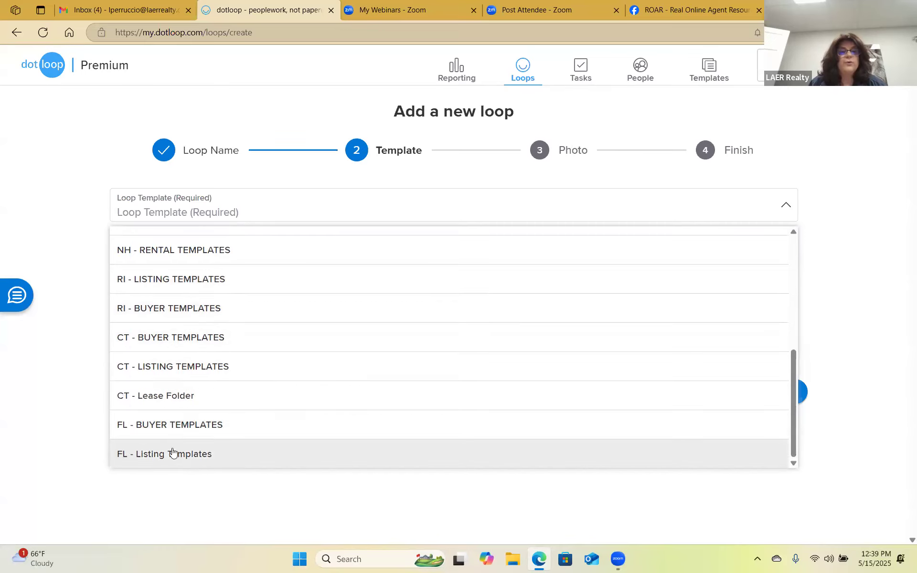
scroll(190, 369, up, 5)
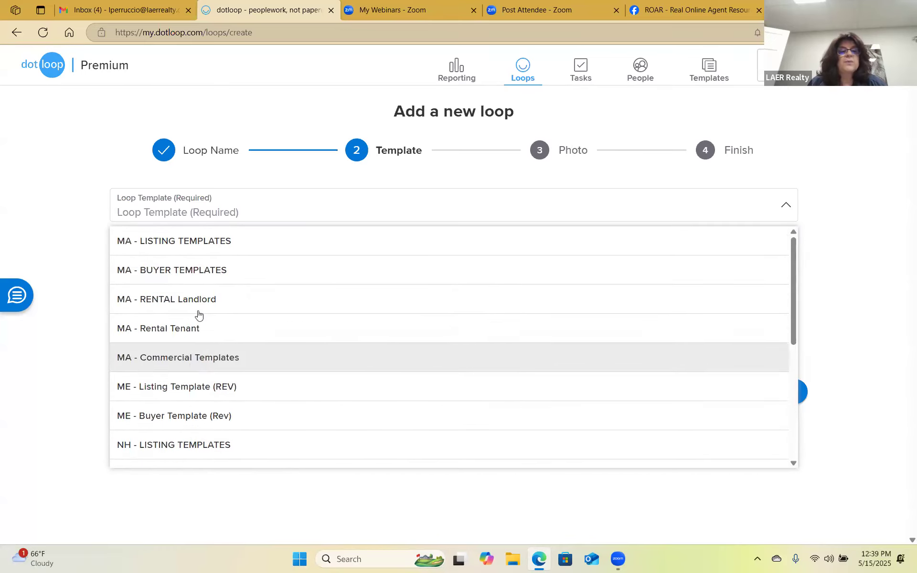
click(219, 245)
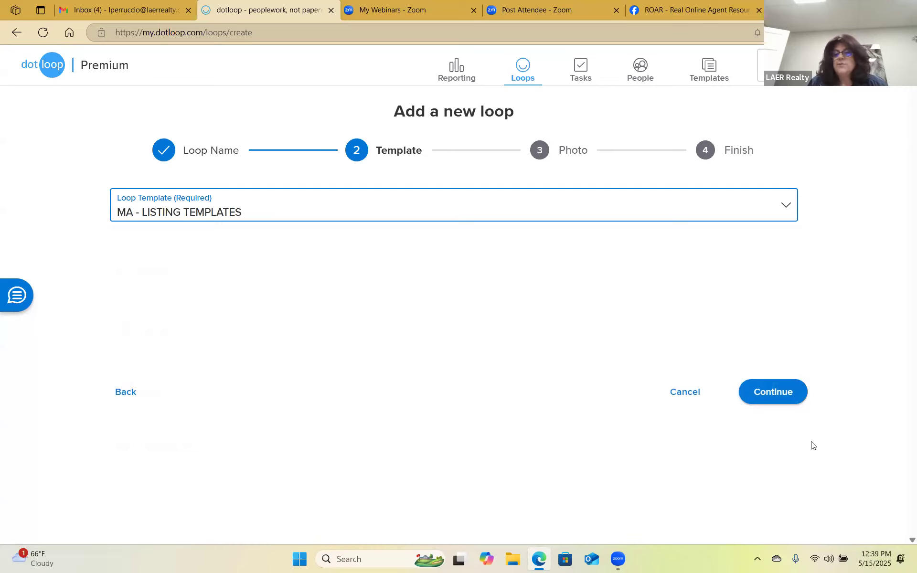
click(768, 395)
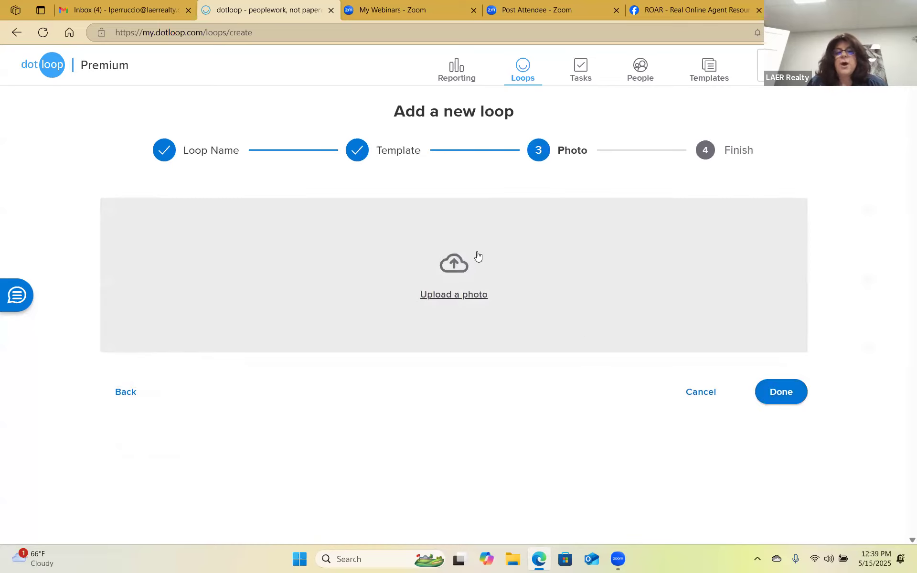
Upload the blueberries image from Pictures as the loop photo and finish the wizard.
click(451, 295)
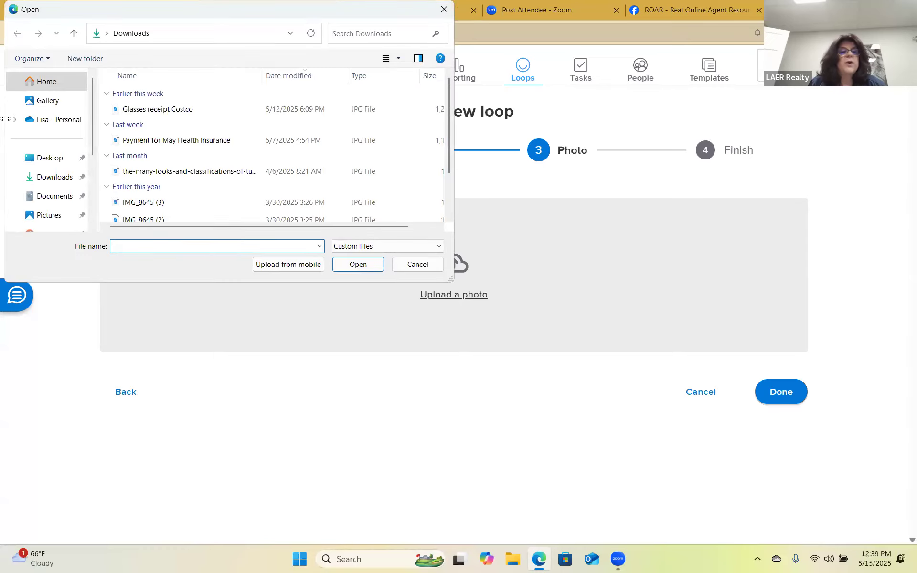
click(49, 215)
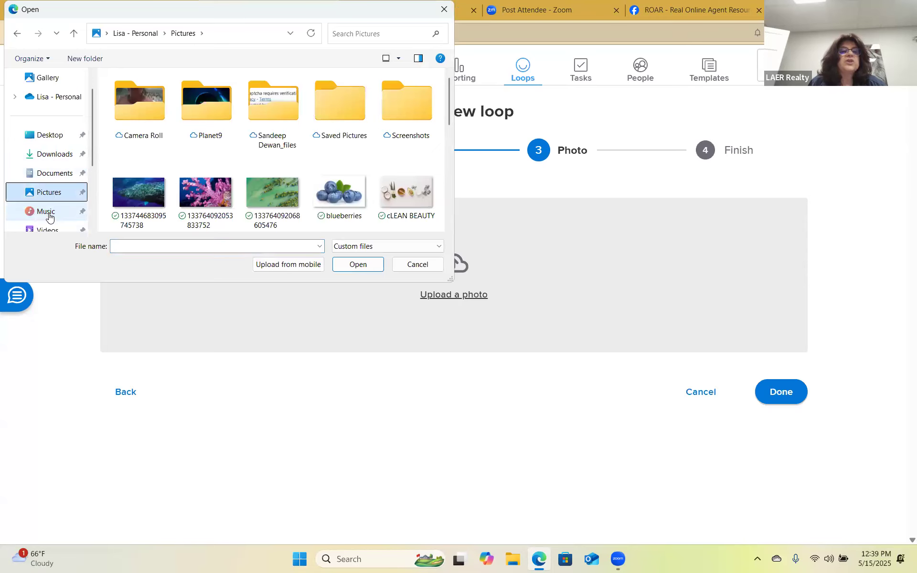
double_click(344, 194)
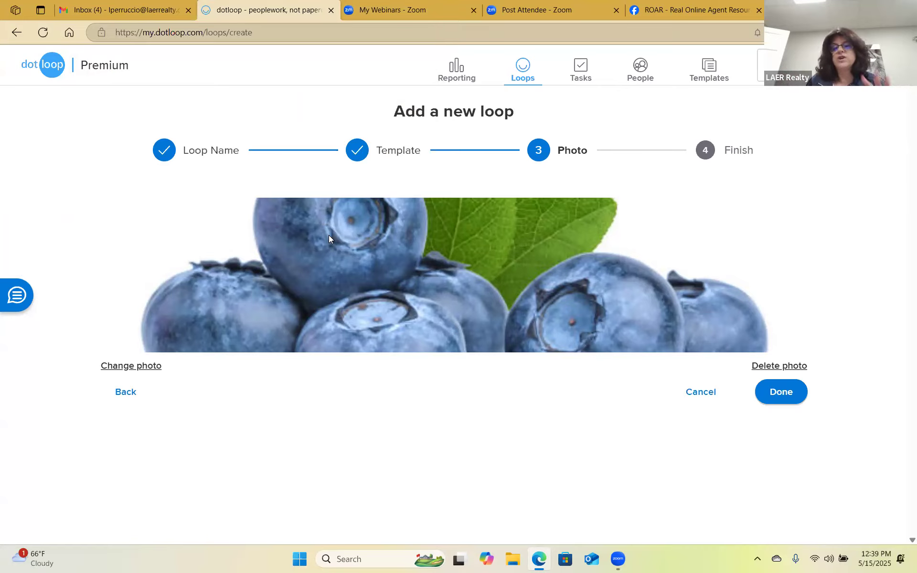
click(789, 391)
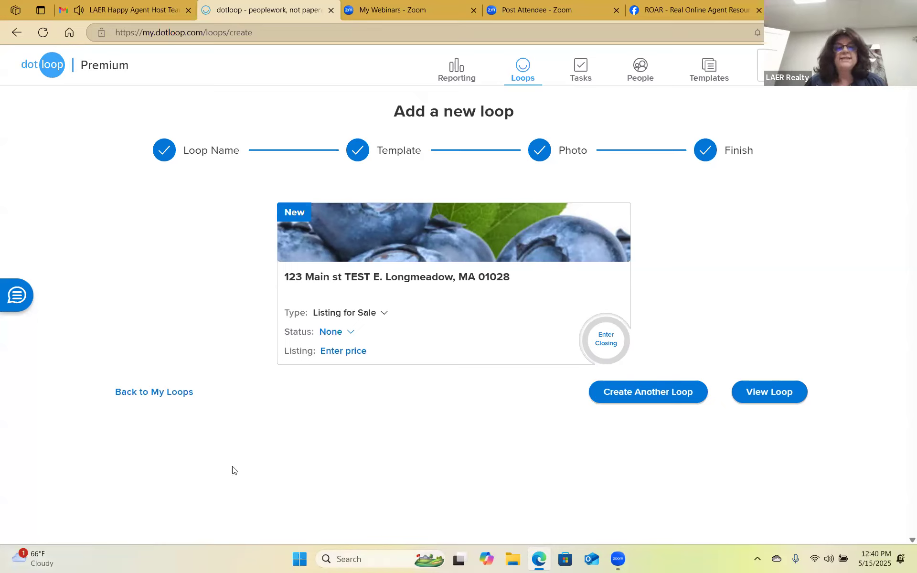
Set the loop to Pre-Listing with a $375,000 listing price, then view the loop.
click(332, 333)
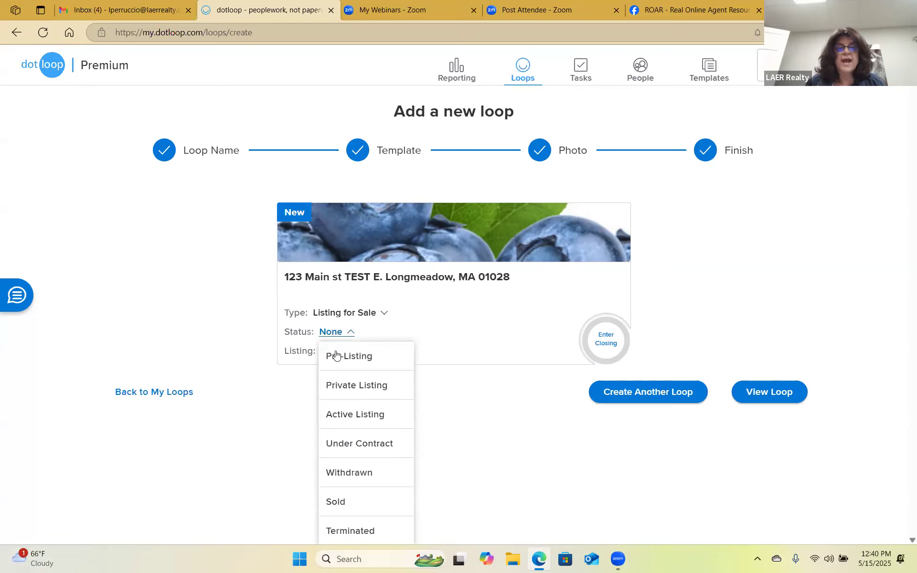
click(336, 356)
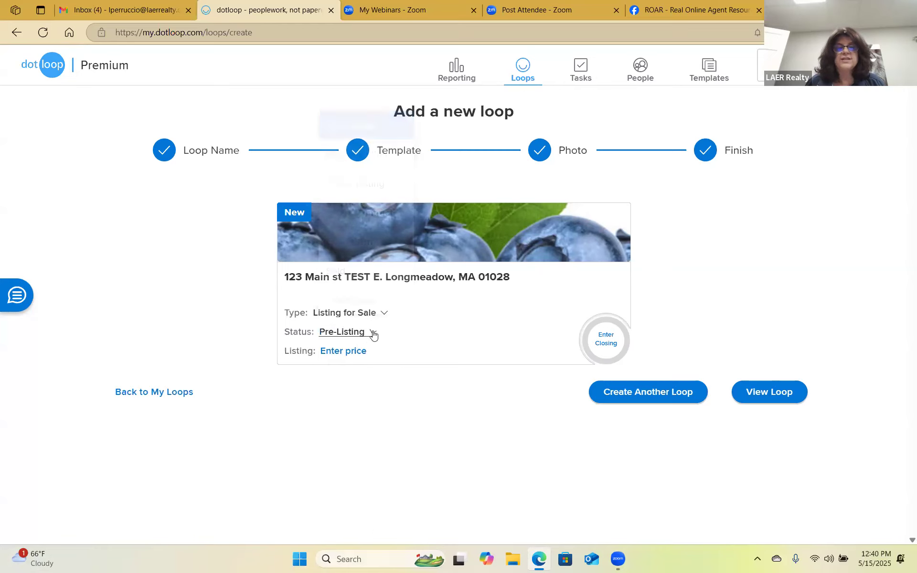
click(335, 347)
text(3)
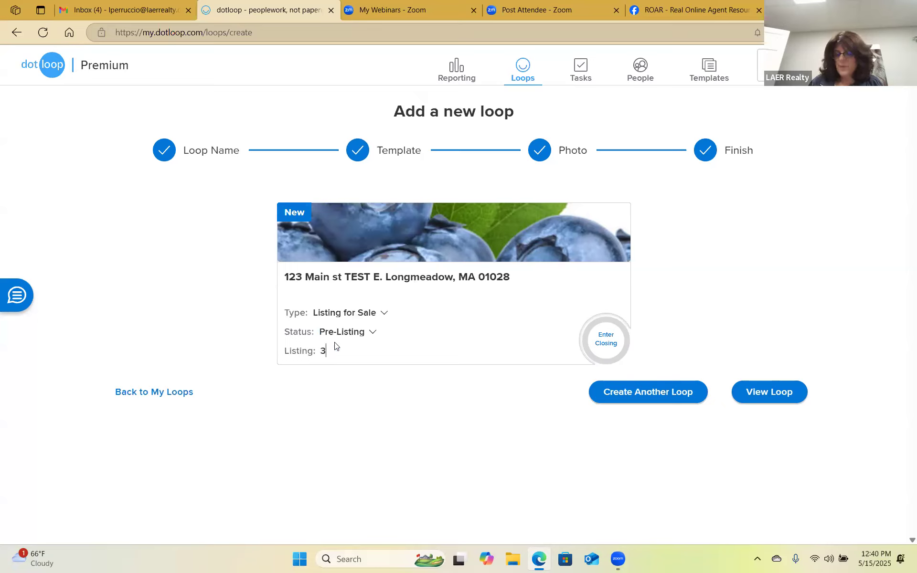
text(75,000)
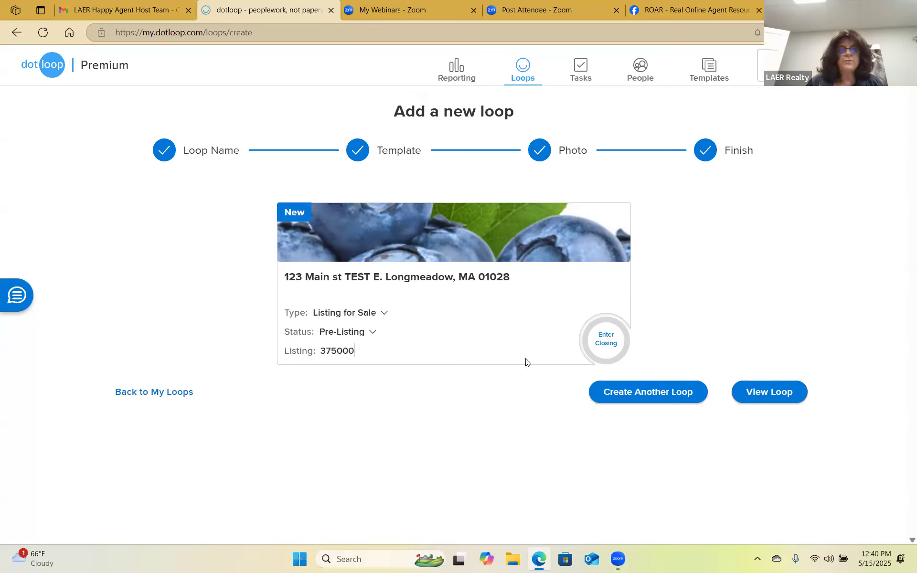
click(421, 331)
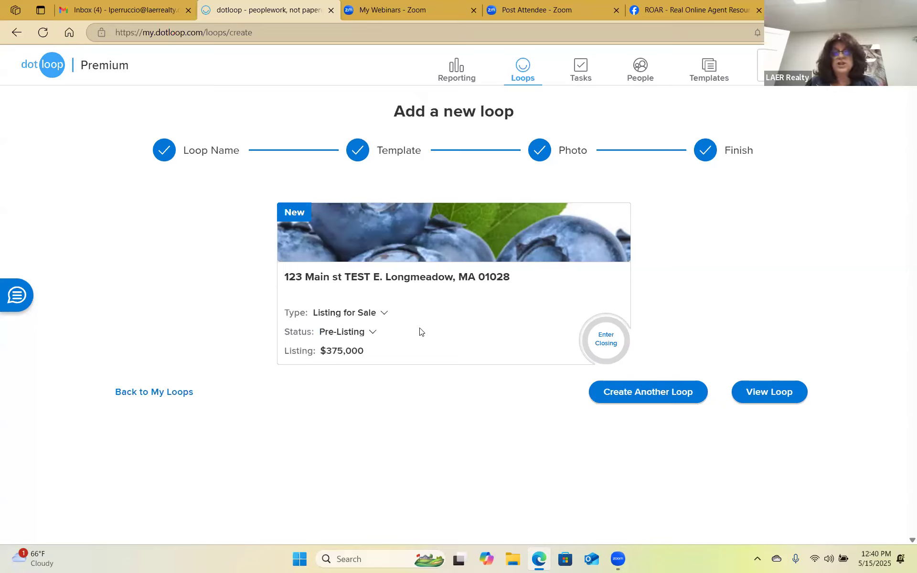
click(767, 393)
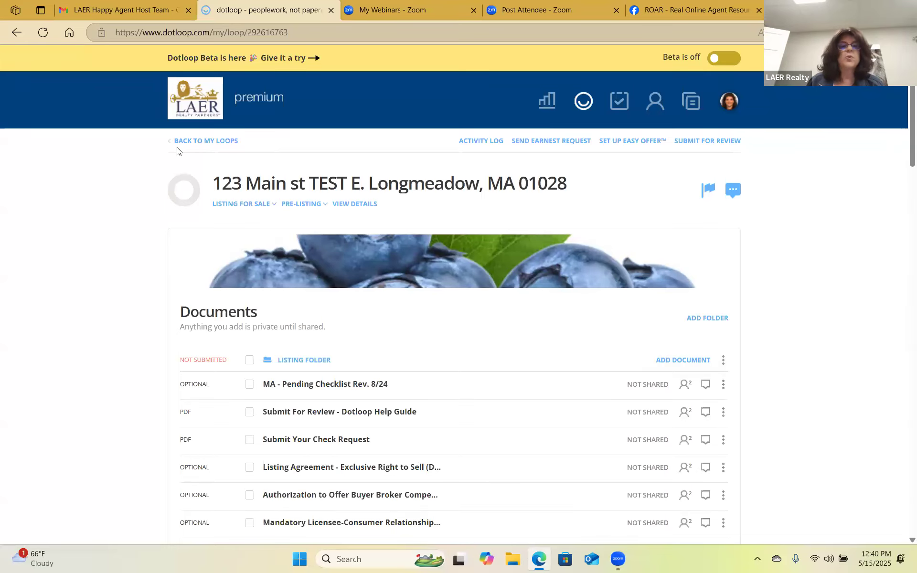
click(204, 142)
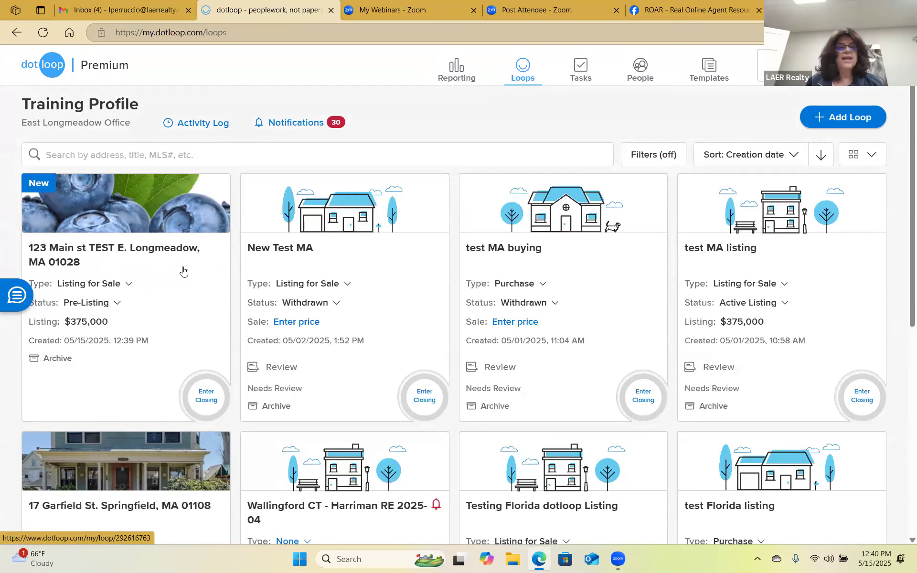
click(119, 252)
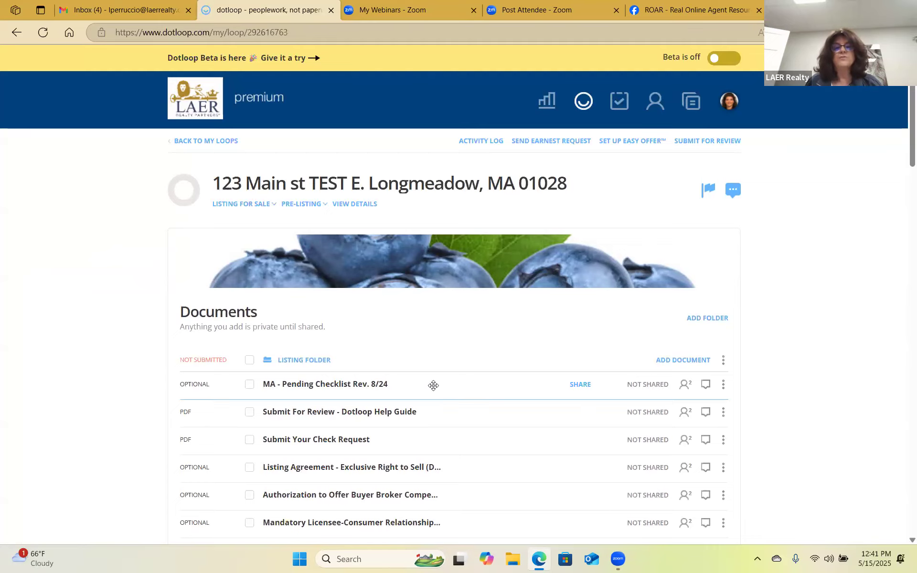
scroll(461, 409, down, 1)
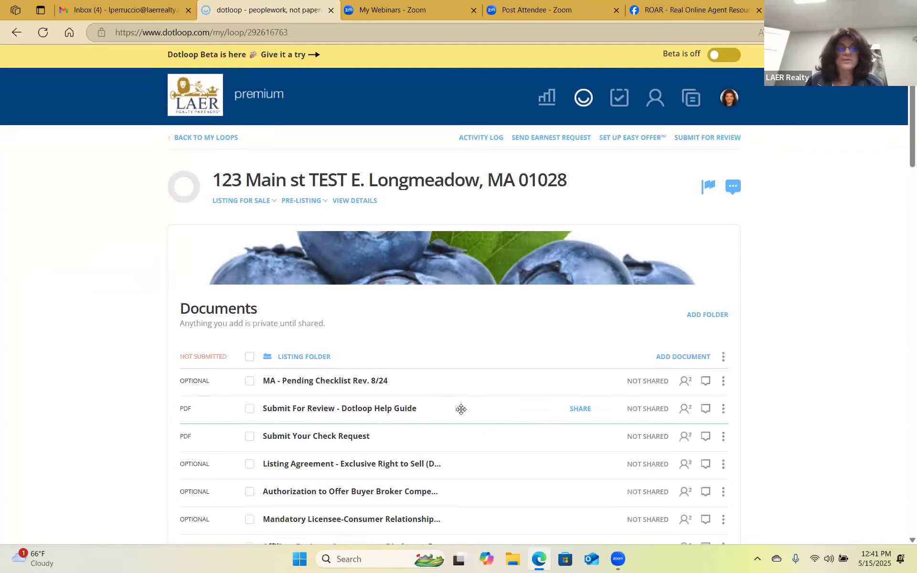
scroll(457, 266, down, 2)
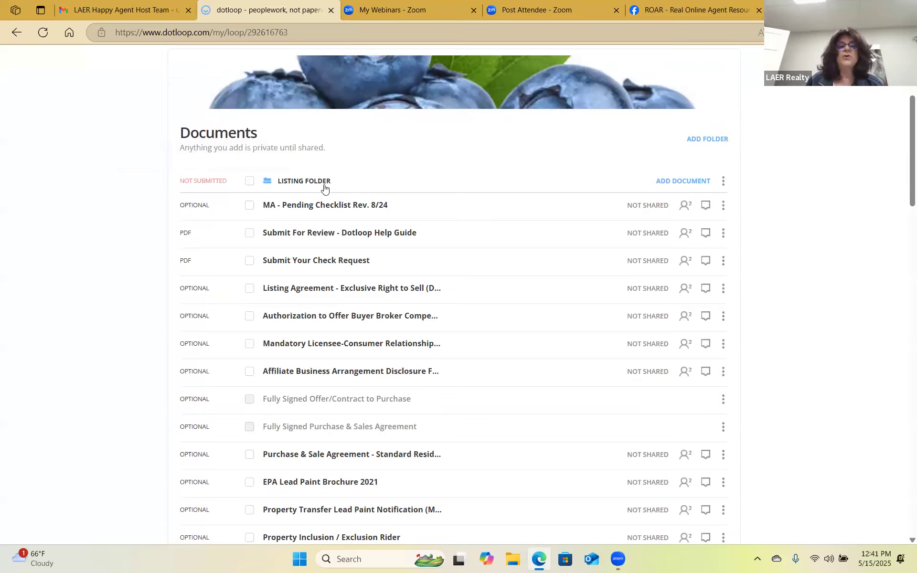
scroll(364, 188, down, 1)
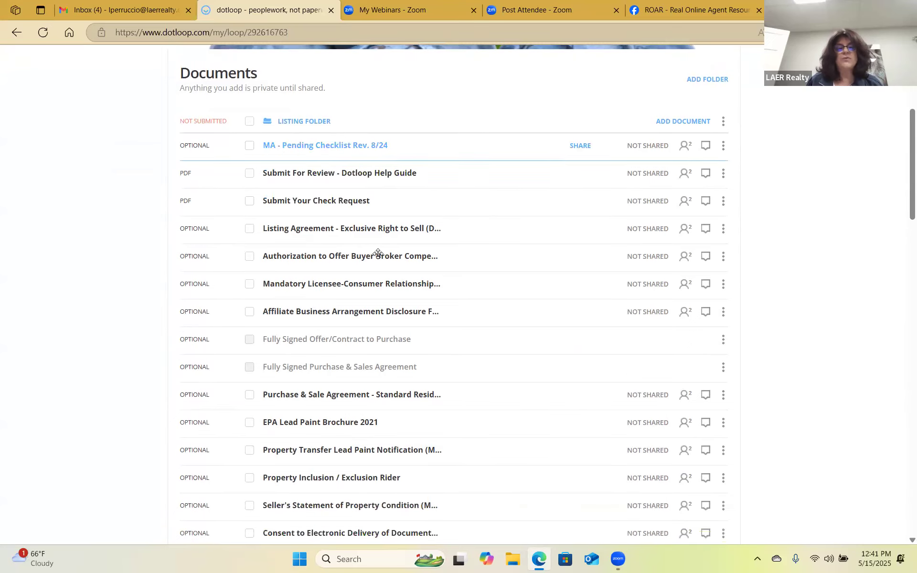
scroll(383, 406, down, 2)
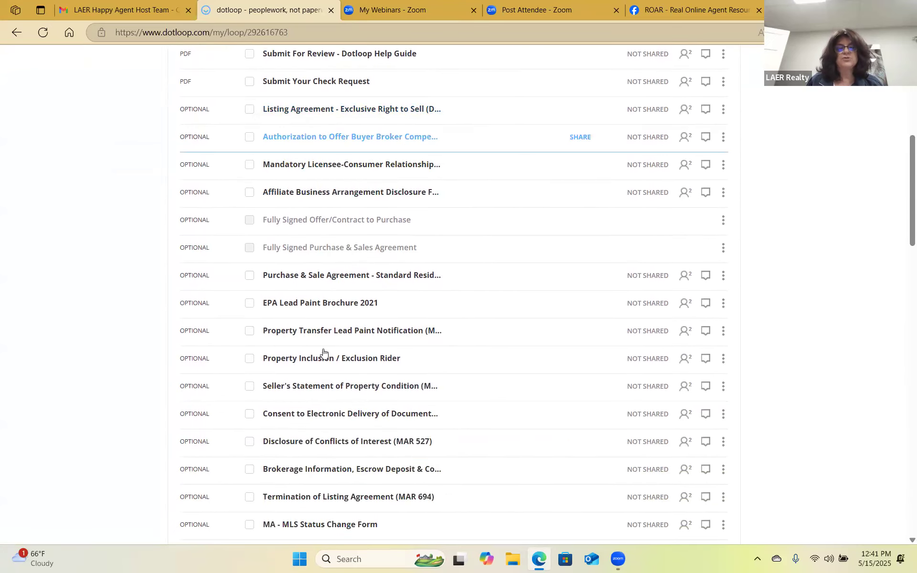
scroll(323, 353, down, 4)
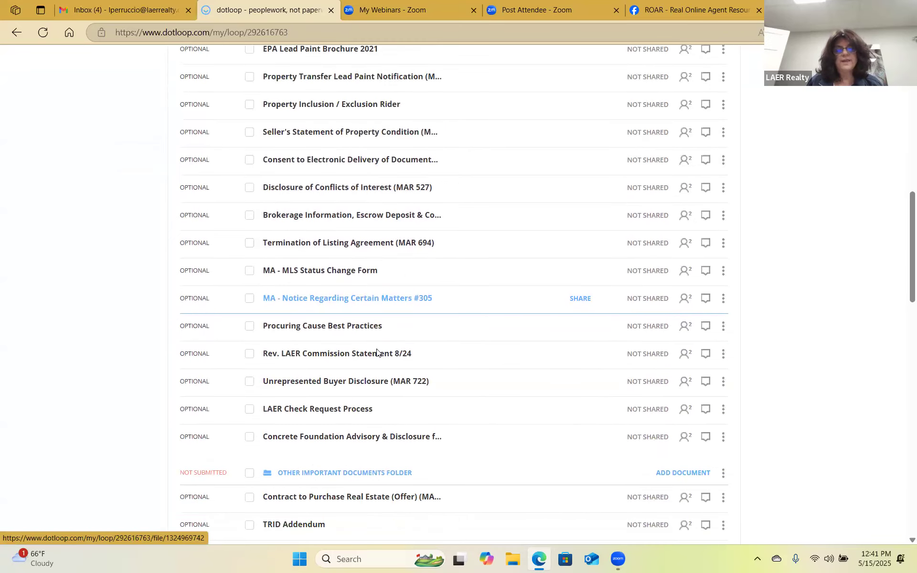
scroll(376, 352, down, 1)
scroll(375, 371, up, 5)
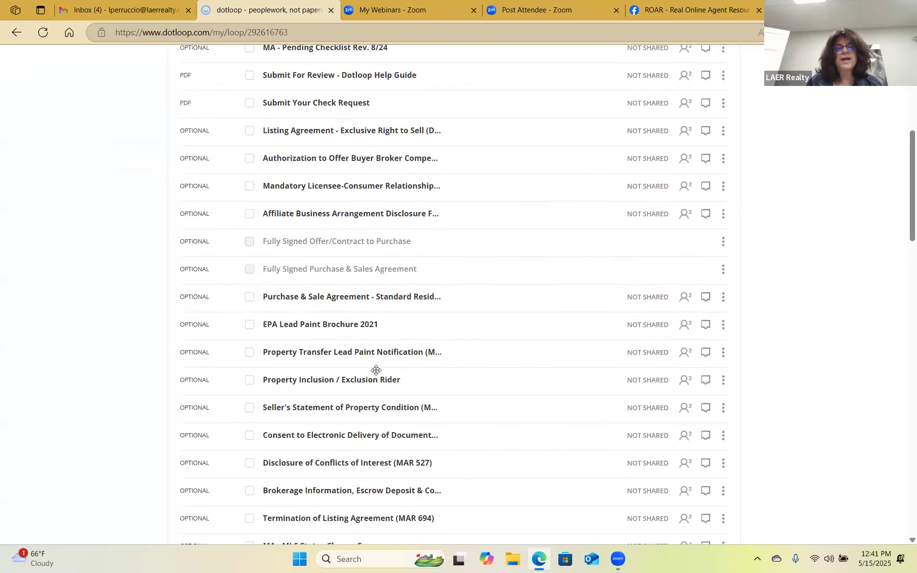
scroll(382, 335, up, 1)
scroll(391, 305, down, 2)
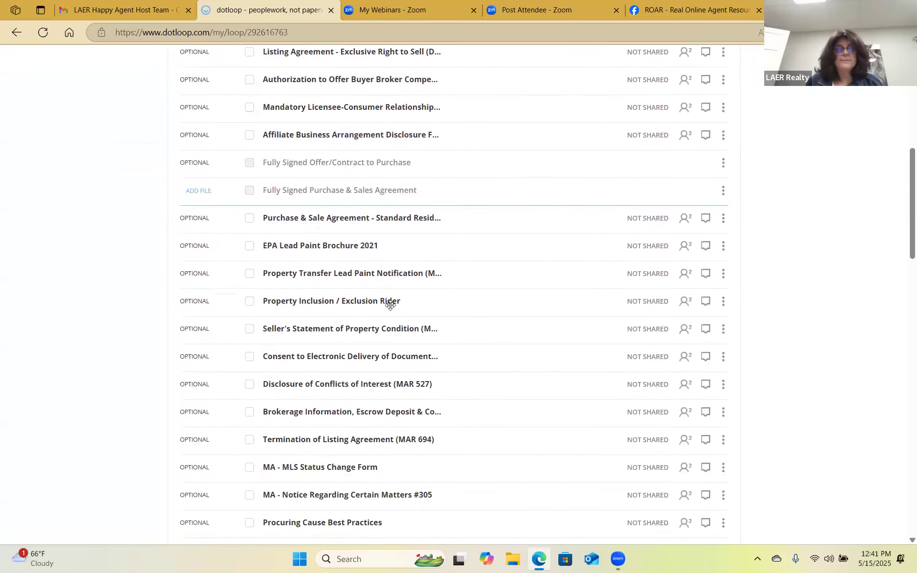
scroll(390, 305, down, 7)
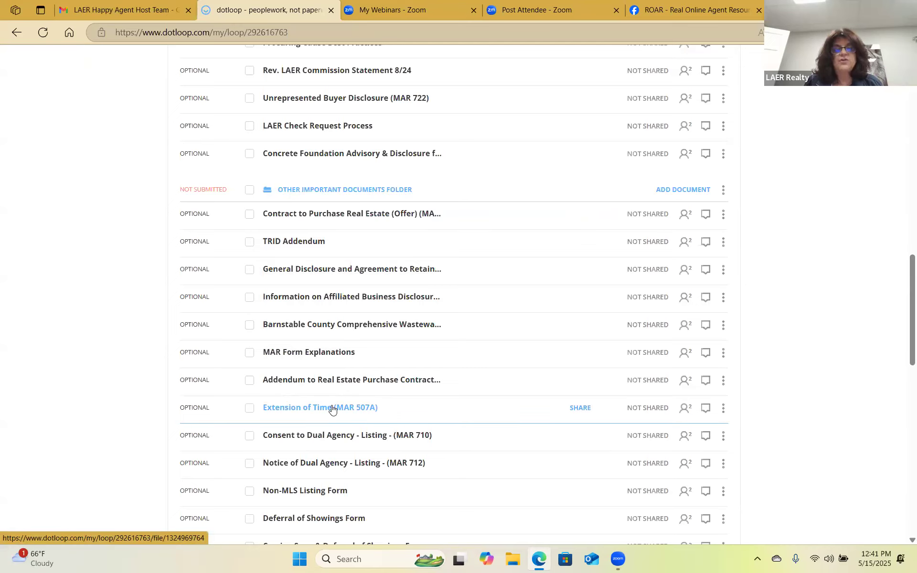
Drag Extension of Time (MAR 507A) into the Listing Folder and collapse Other Important Documents.
drag(333, 410, 310, 172)
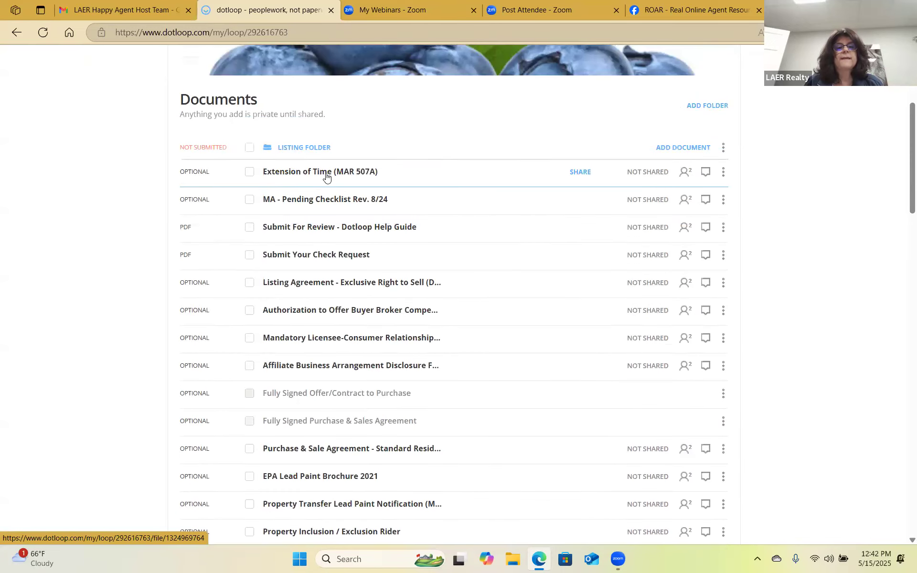
scroll(476, 323, down, 12)
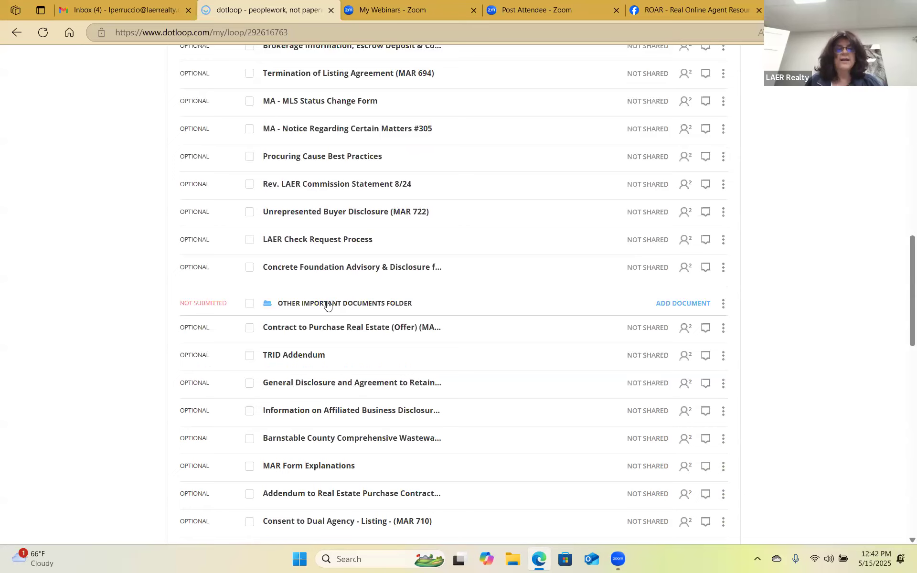
click(329, 304)
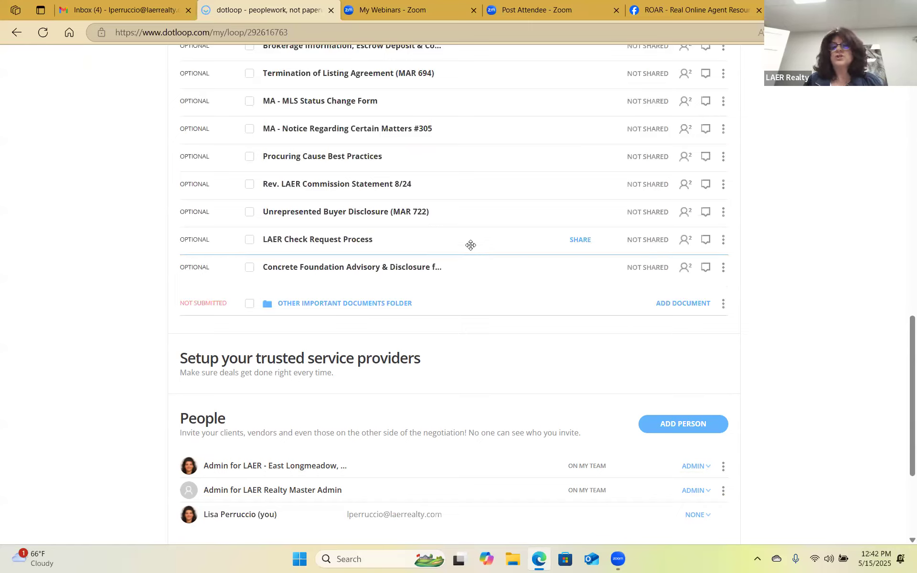
click(399, 304)
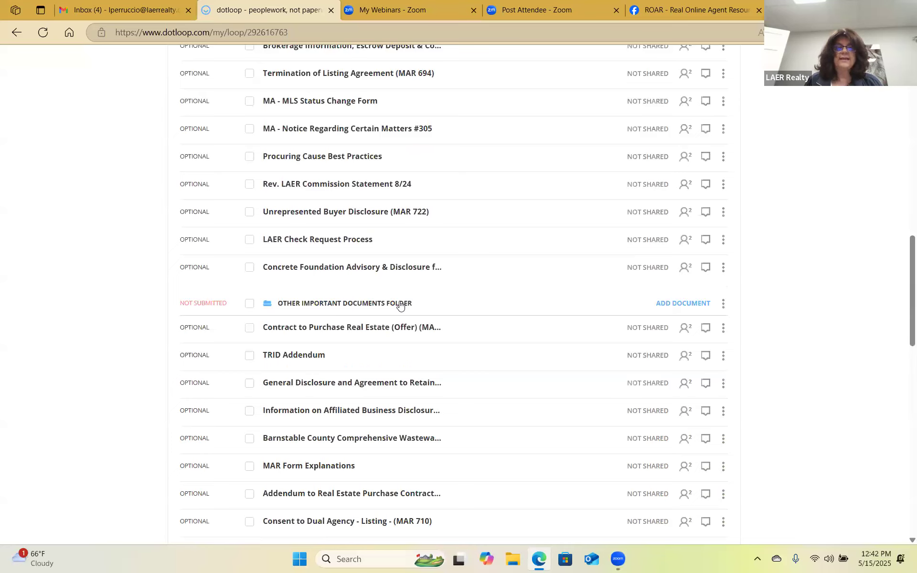
click(402, 304)
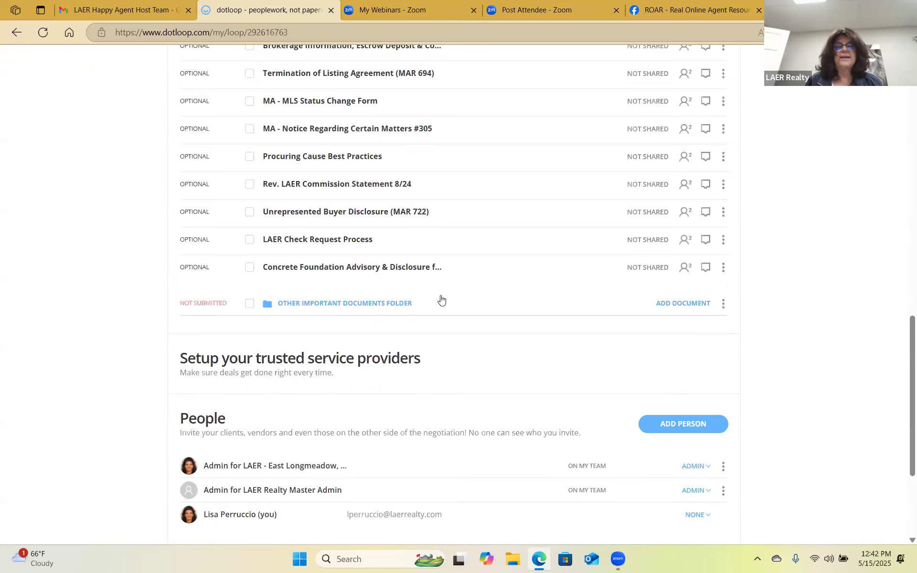
Change your own People entry's role from None to Listing Agent.
scroll(527, 275, up, 15)
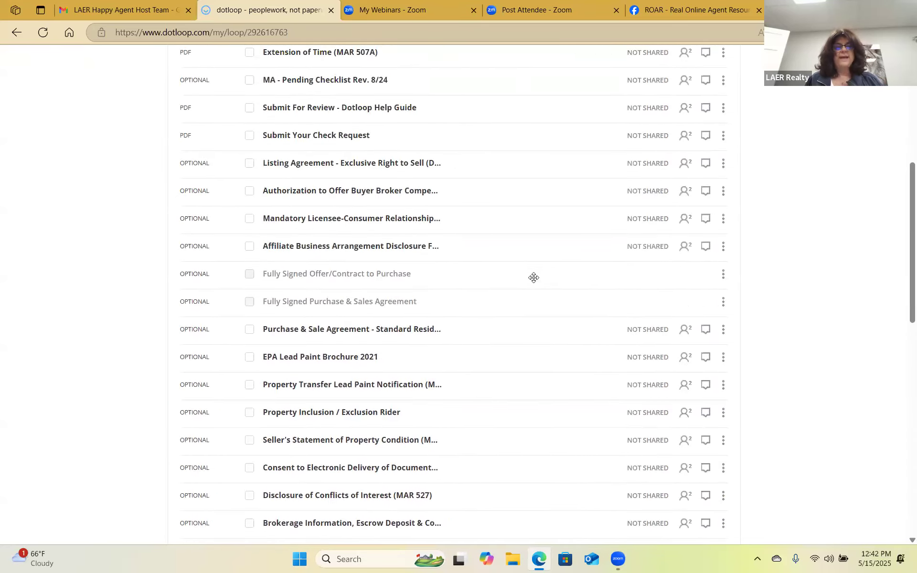
scroll(534, 277, down, 4)
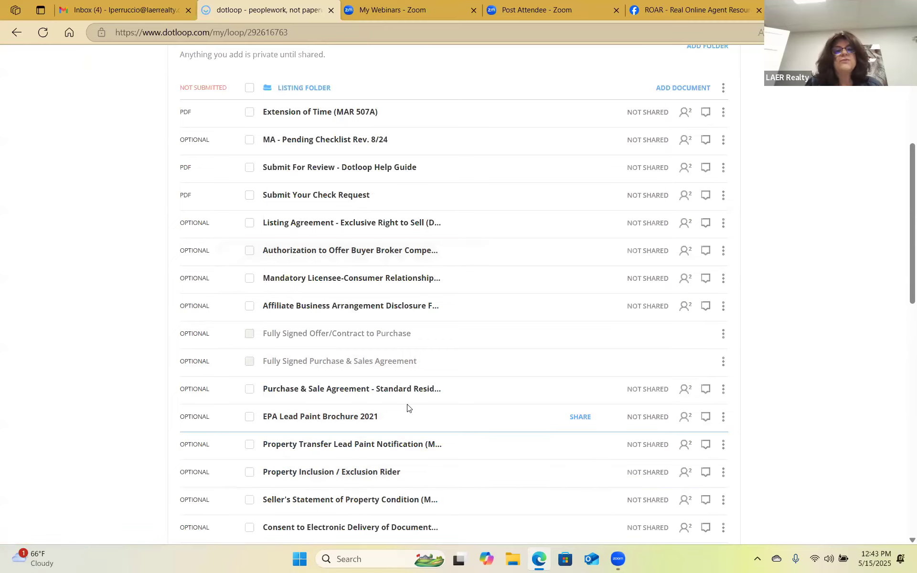
scroll(405, 401, up, 3)
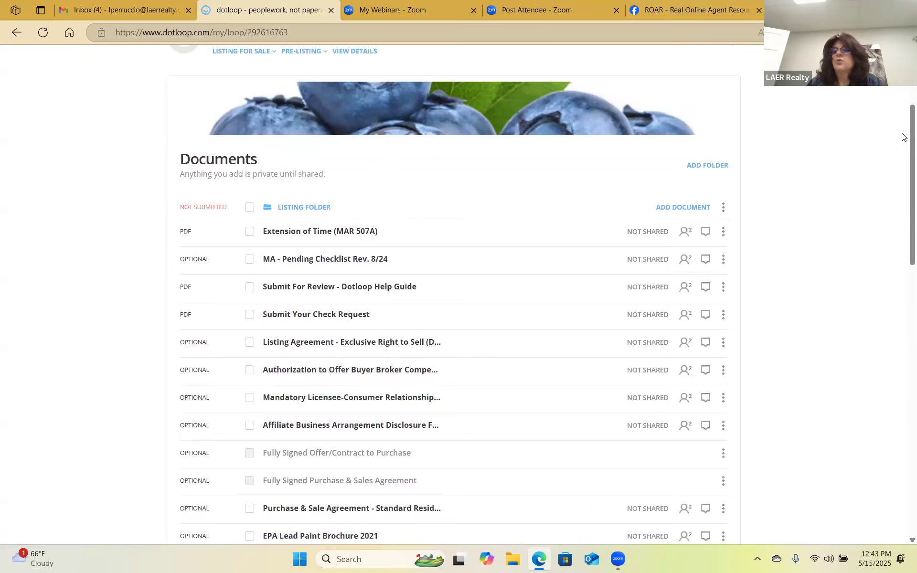
scroll(903, 149, down, 15)
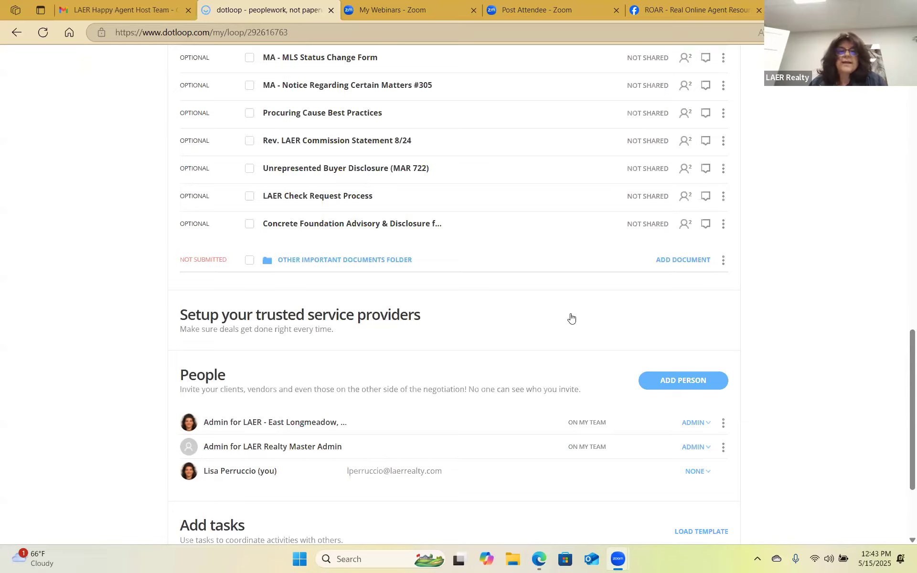
scroll(570, 321, up, 20)
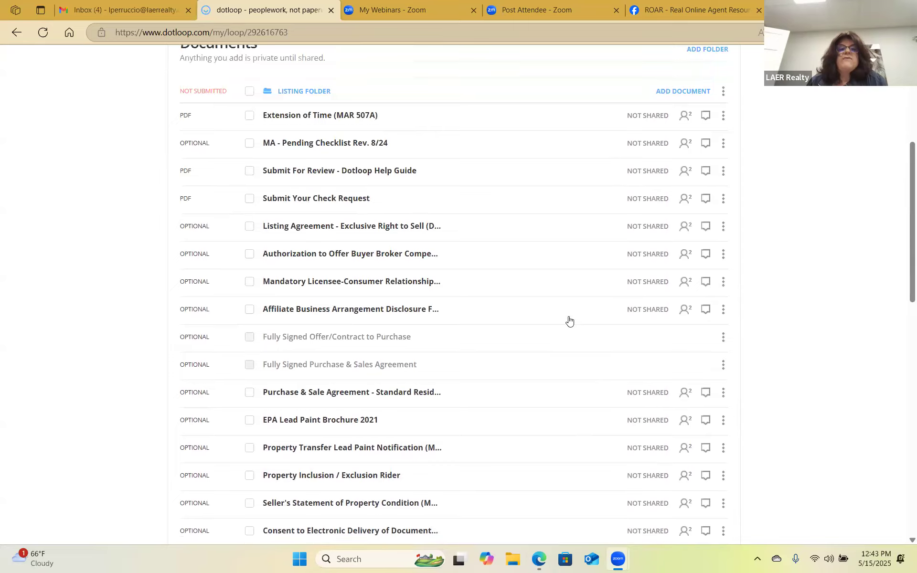
scroll(479, 276, down, 4)
scroll(606, 159, up, 3)
scroll(594, 254, down, 15)
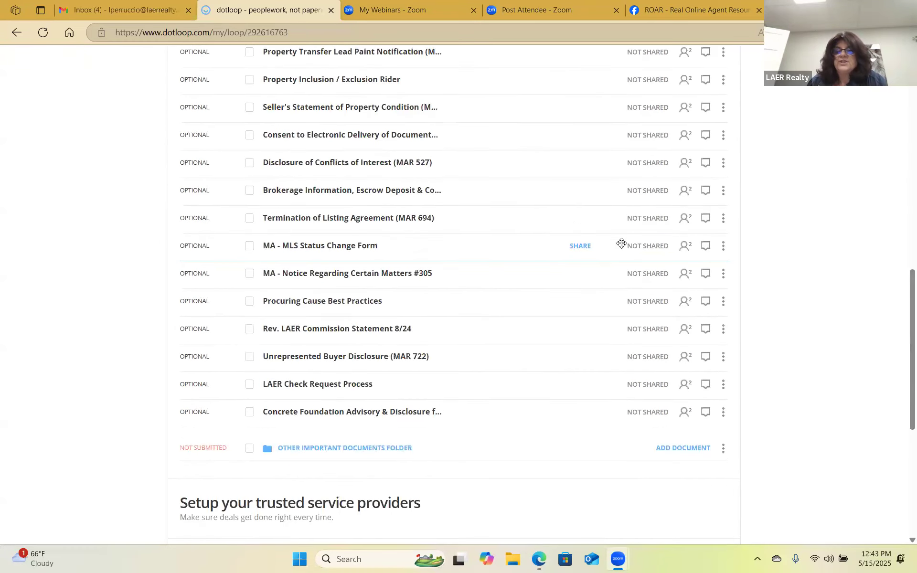
scroll(554, 257, up, 1)
scroll(553, 256, down, 4)
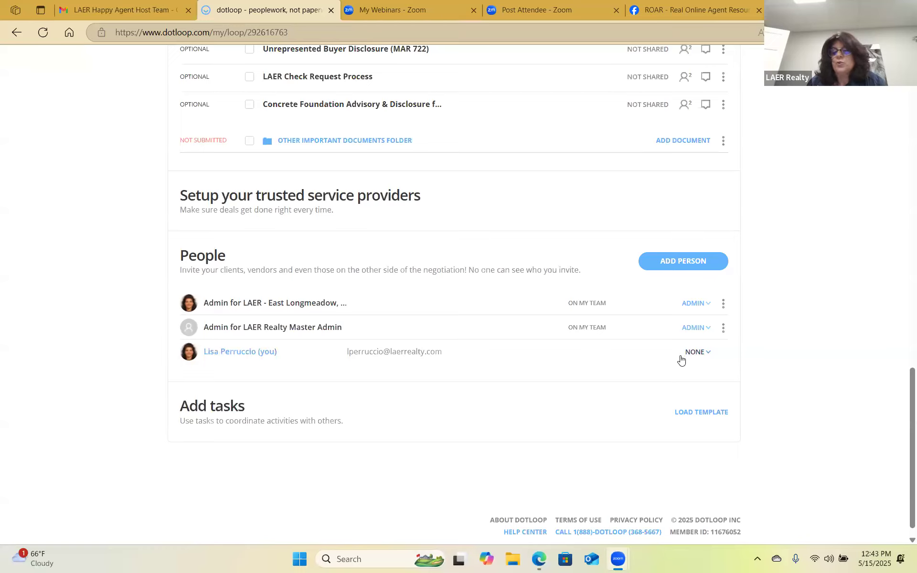
click(709, 356)
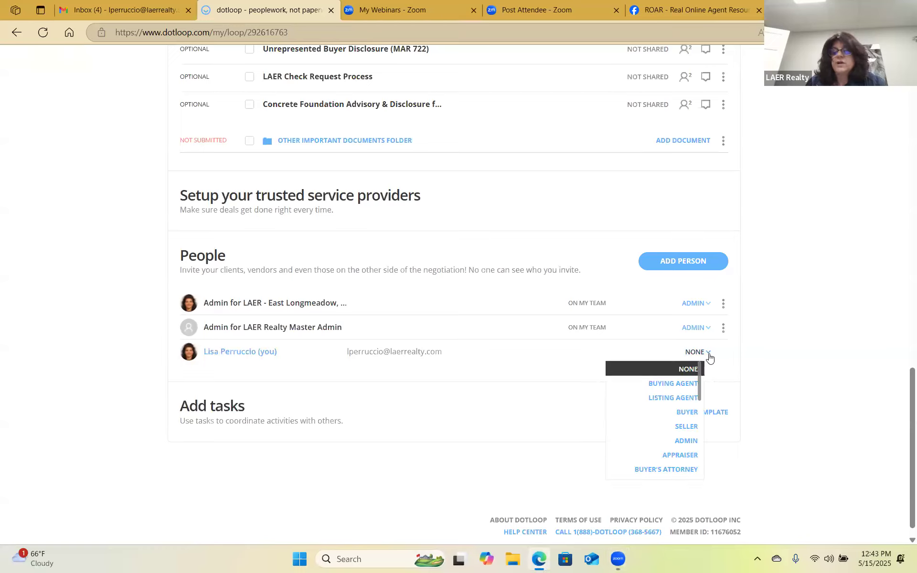
click(672, 398)
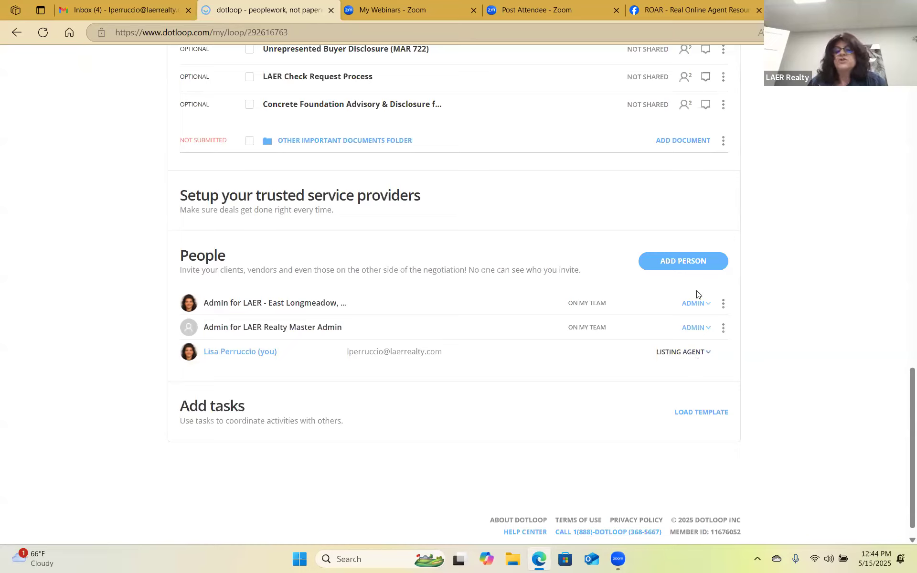
Add a new person from the seller's saved contact and give her the Seller role.
click(683, 262)
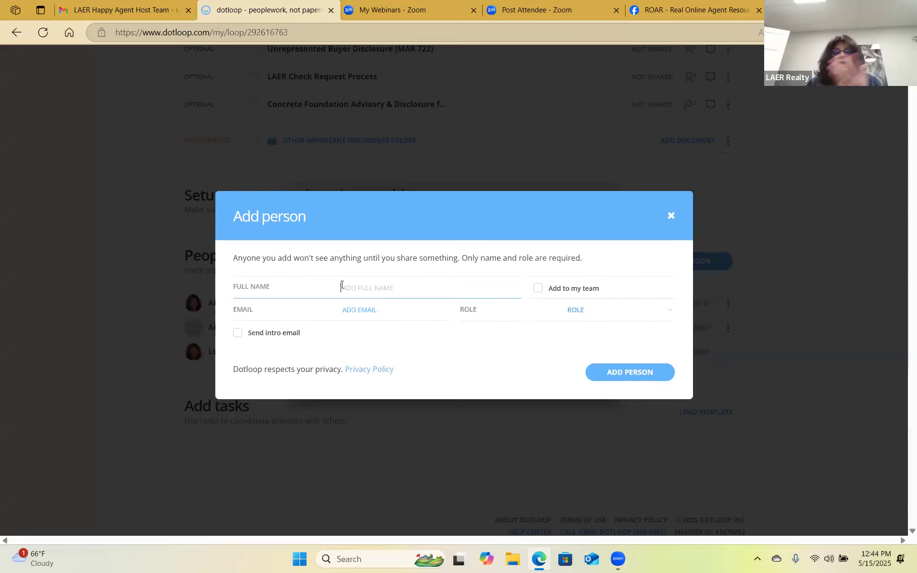
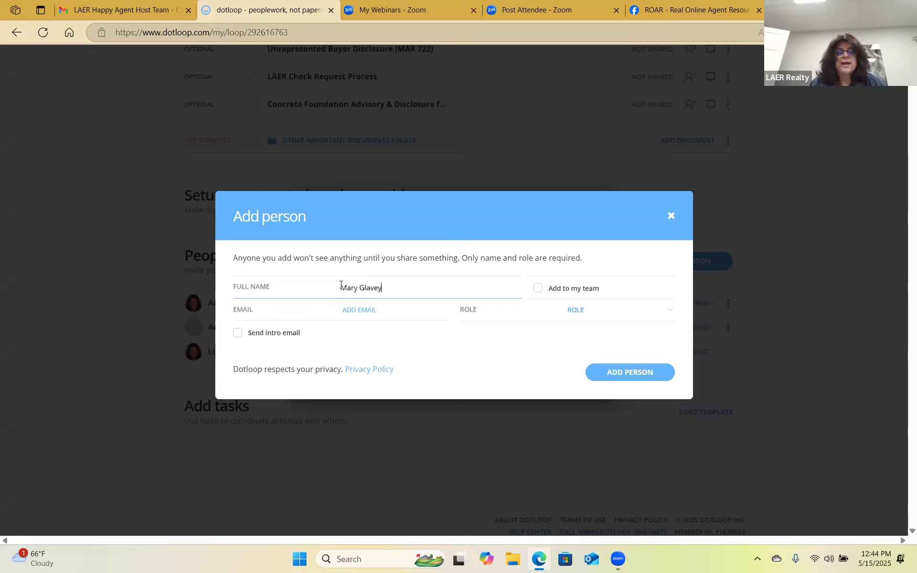
click(374, 314)
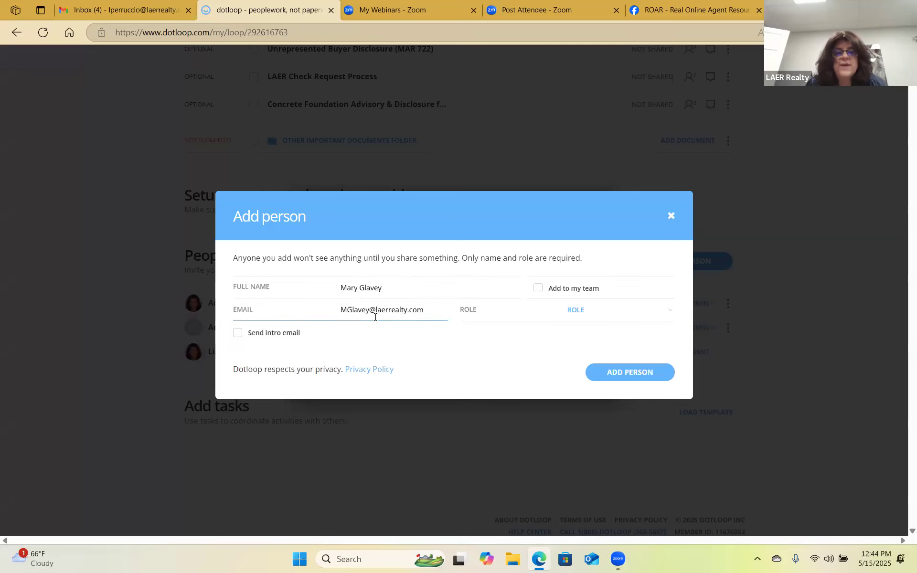
click(671, 313)
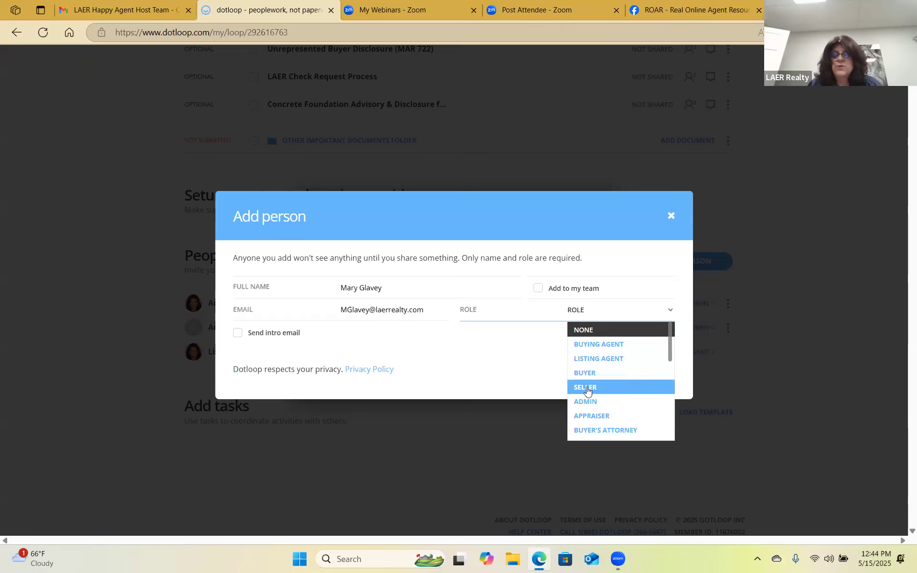
click(589, 387)
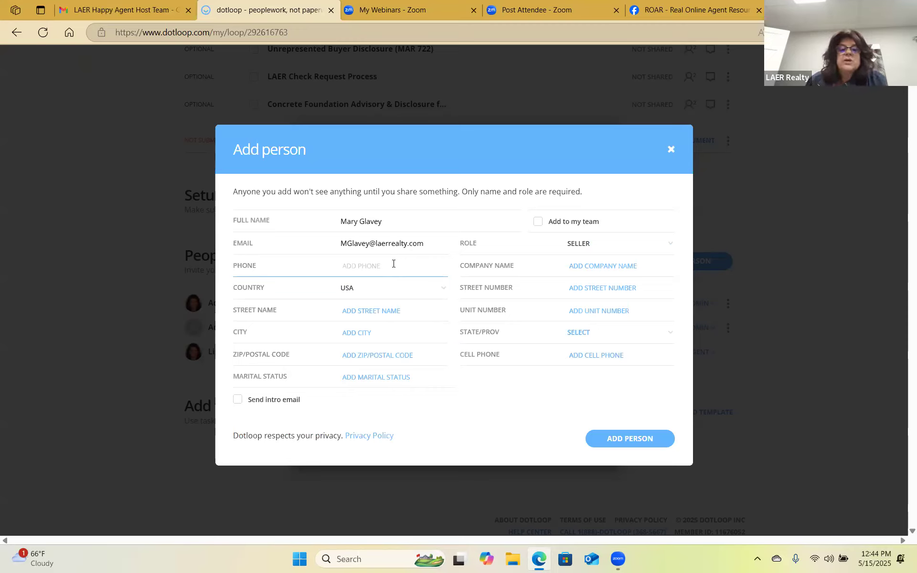
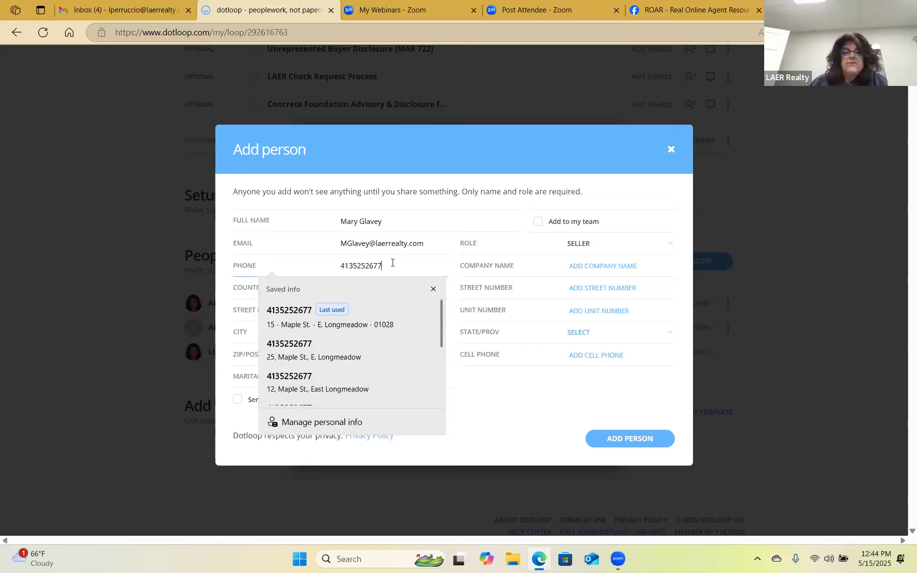
Enter the seller's phone number and house number in the Add person form.
click(515, 270)
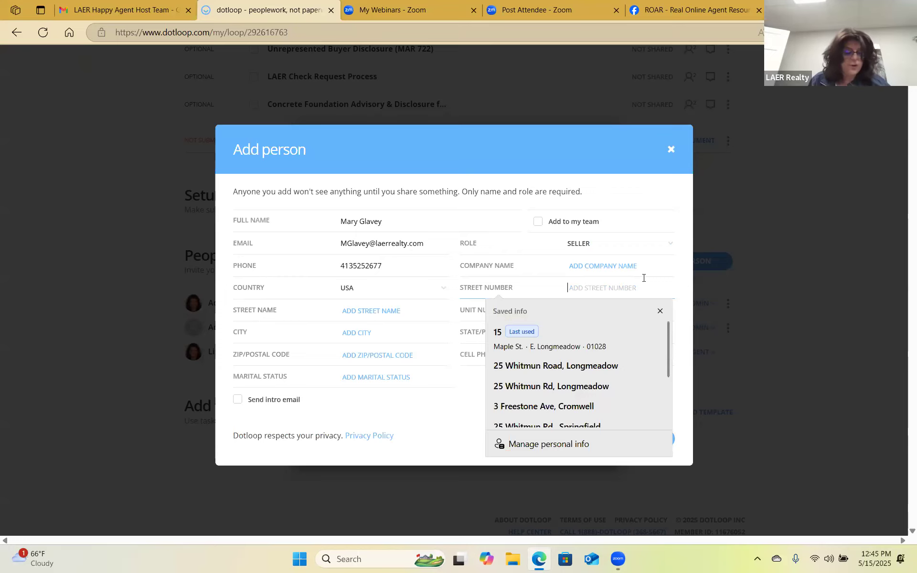
key(Tab)
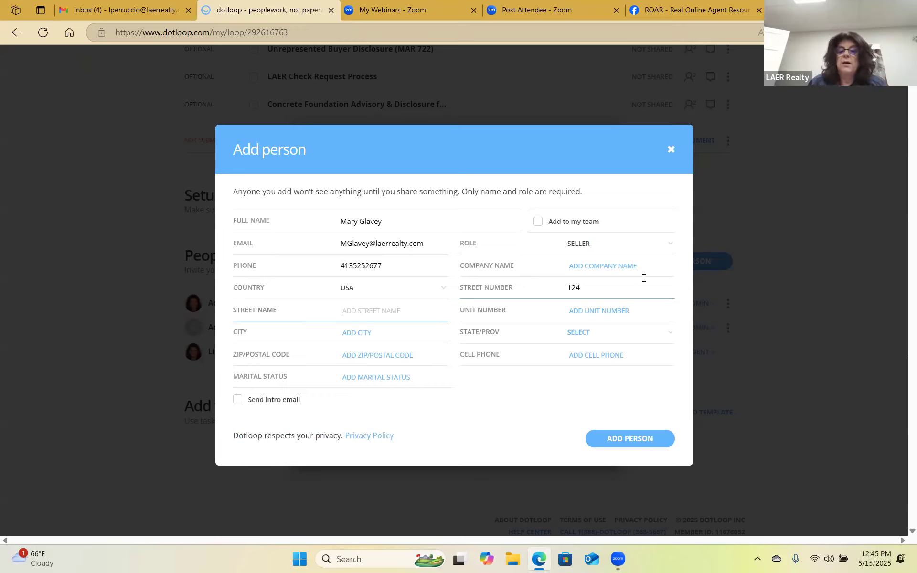
Fill in the seller's street name and city, choose state MA, and add her to the loop.
click(382, 306)
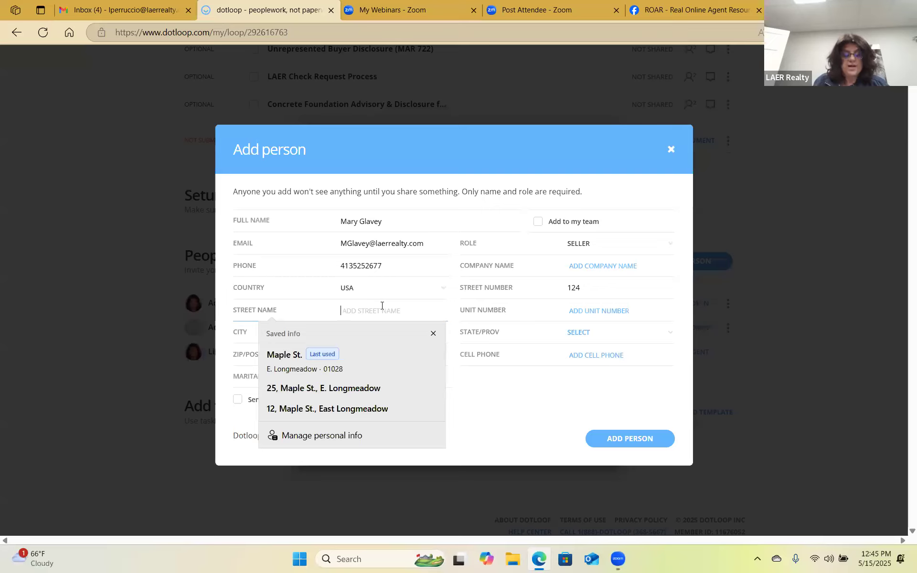
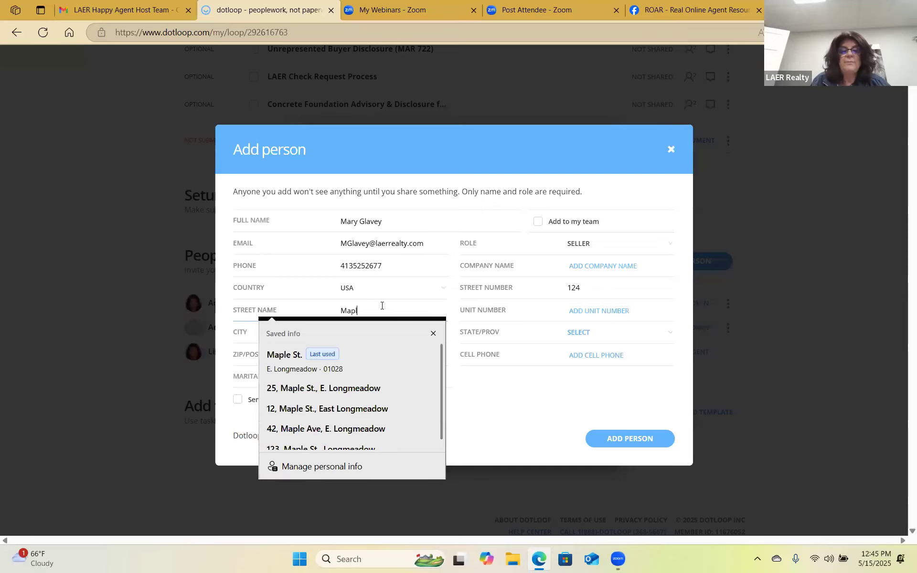
key(Tab)
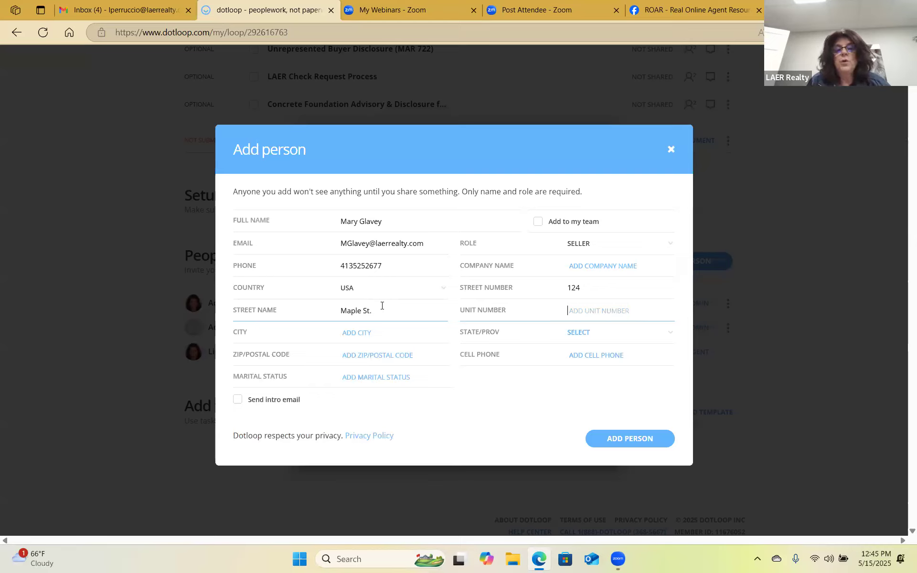
key(Tab)
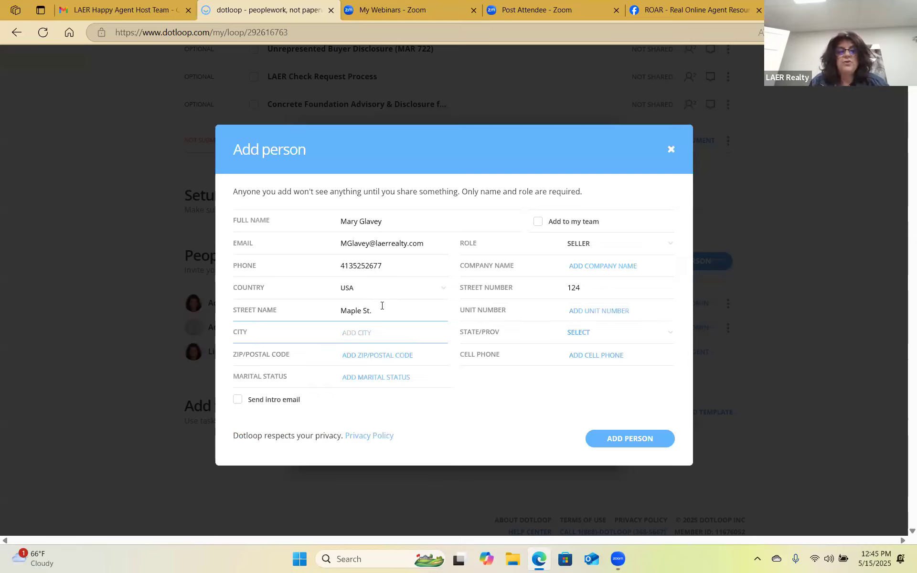
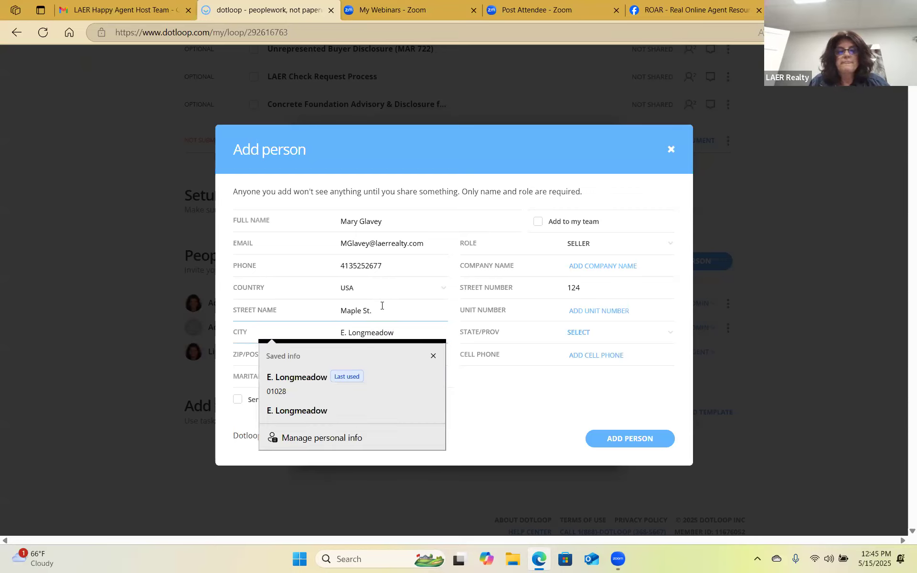
key(Tab)
key(Down)
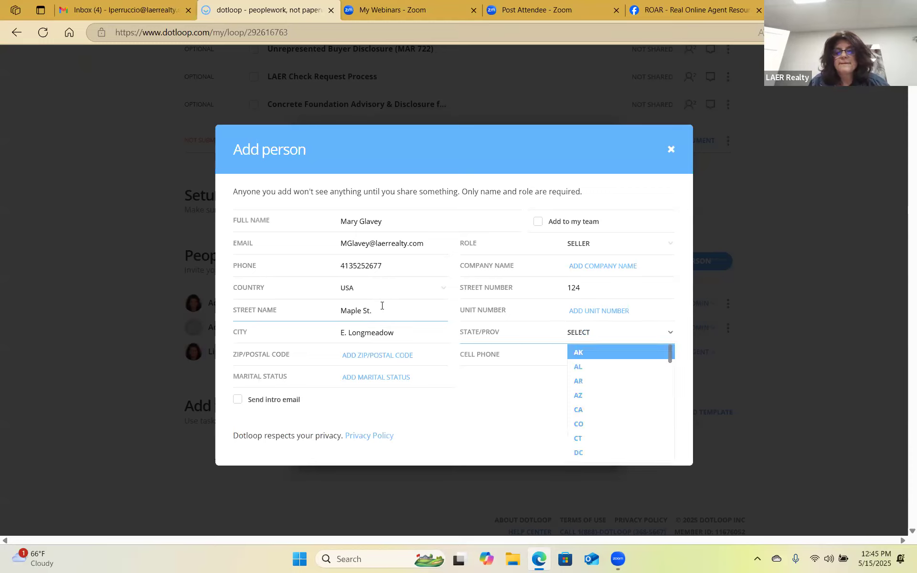
key(m)
key(a)
key(Return)
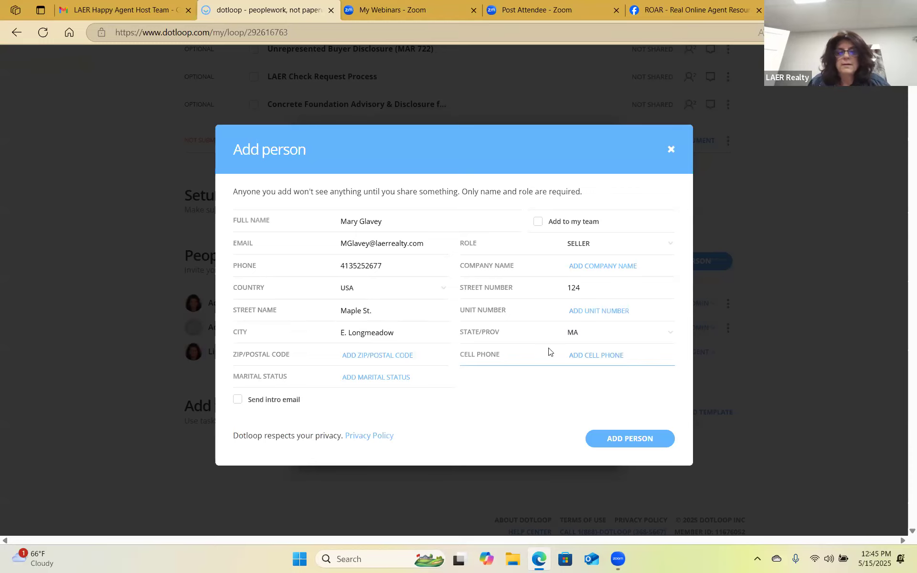
click(630, 440)
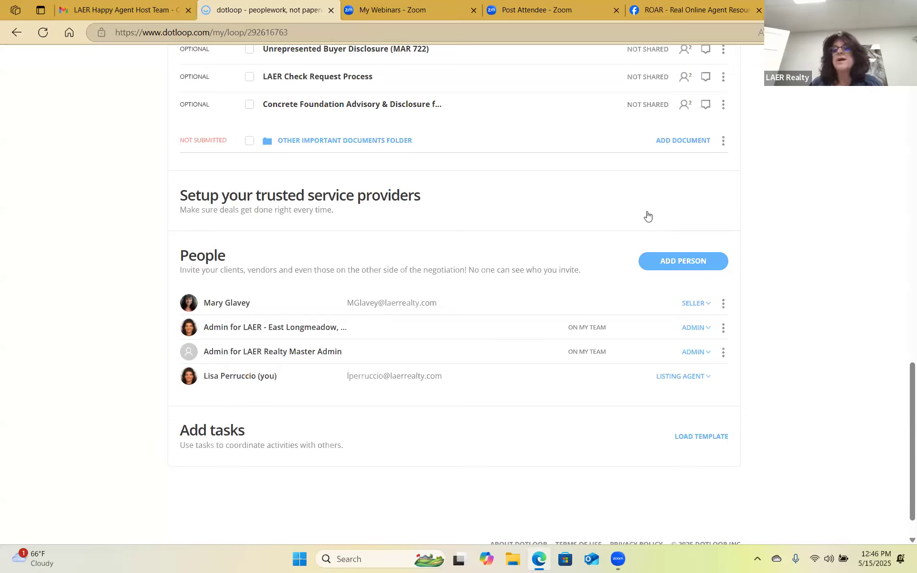
Open a blank Add person form with the Full Name field ready for input.
click(686, 262)
click(346, 281)
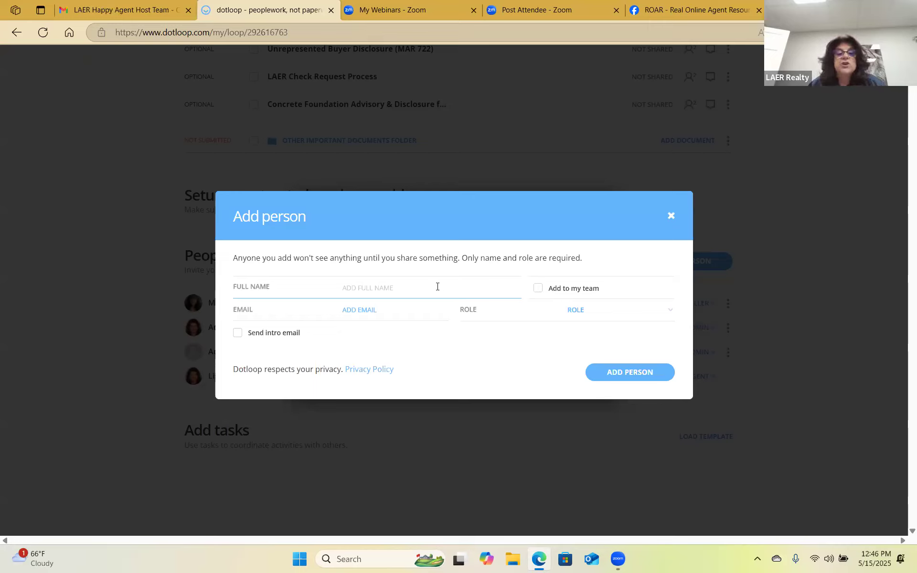
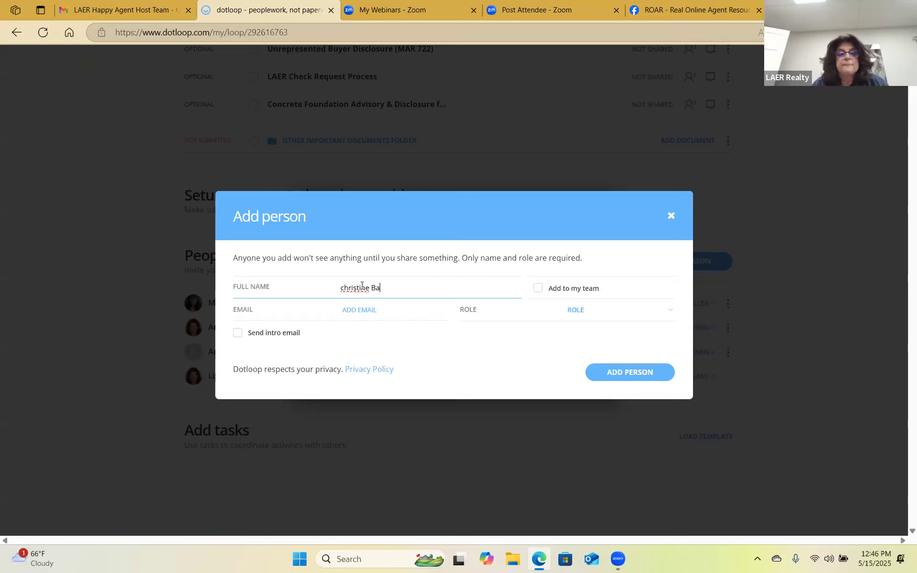
Enter the new person's full name with corrected capitalisation and fill her e-mail from the saved contact.
click(342, 287)
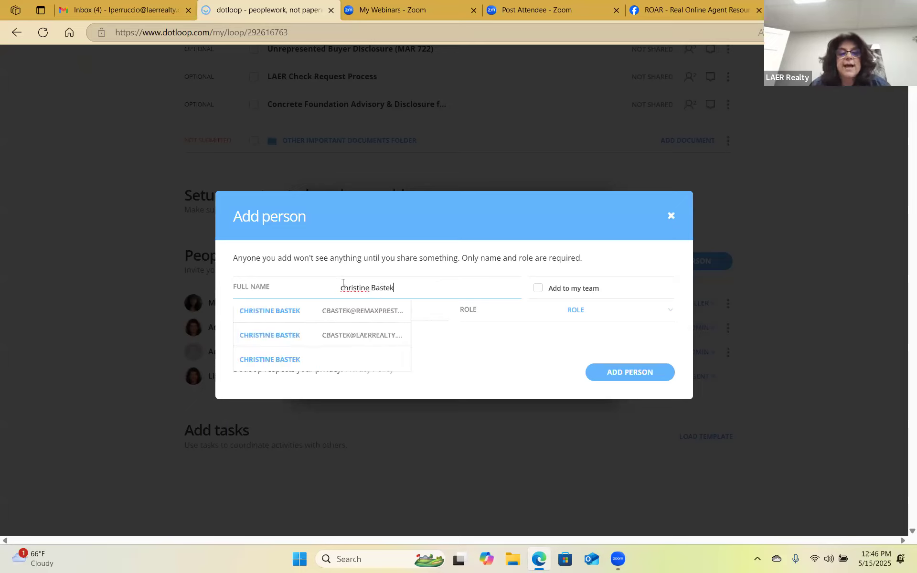
click(365, 335)
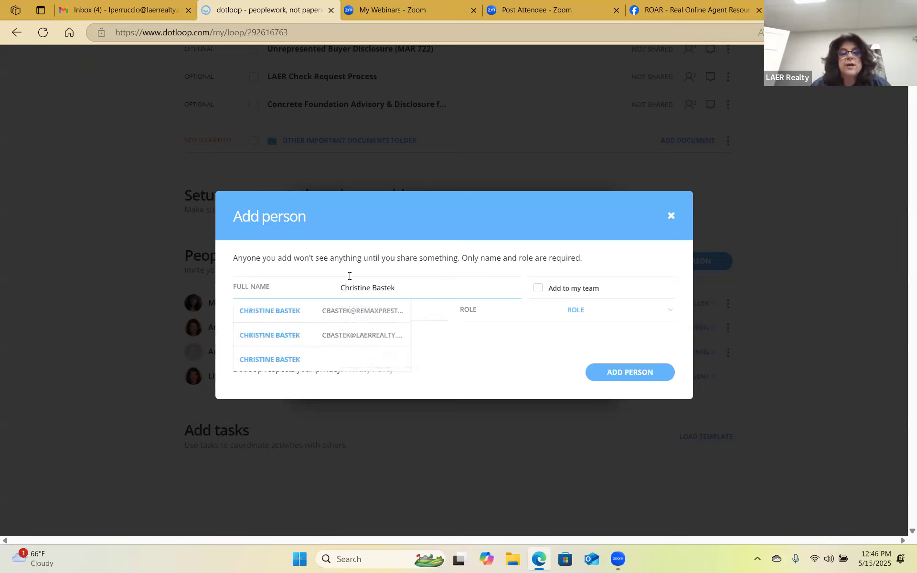
click(404, 311)
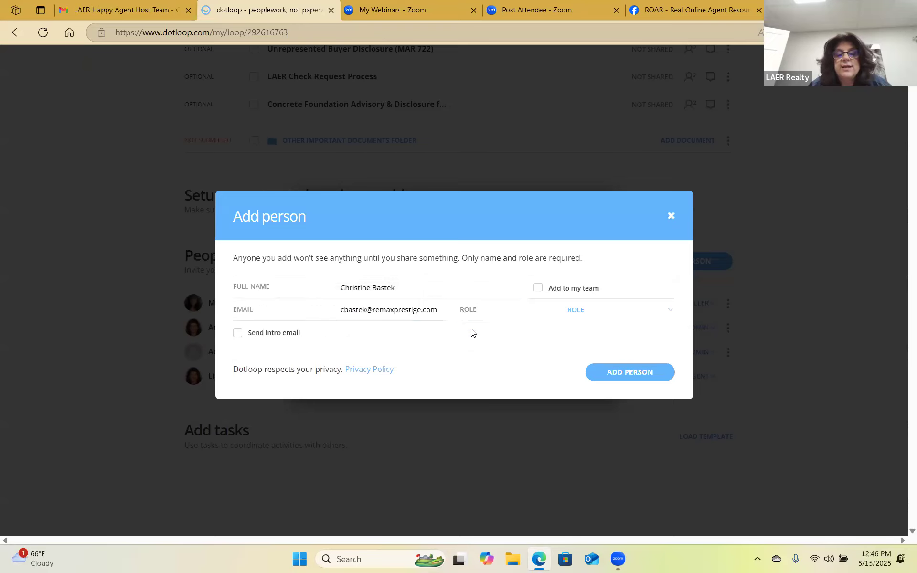
Give her the Transaction Coordinator role, add her to my team, and add her to the loop.
click(623, 311)
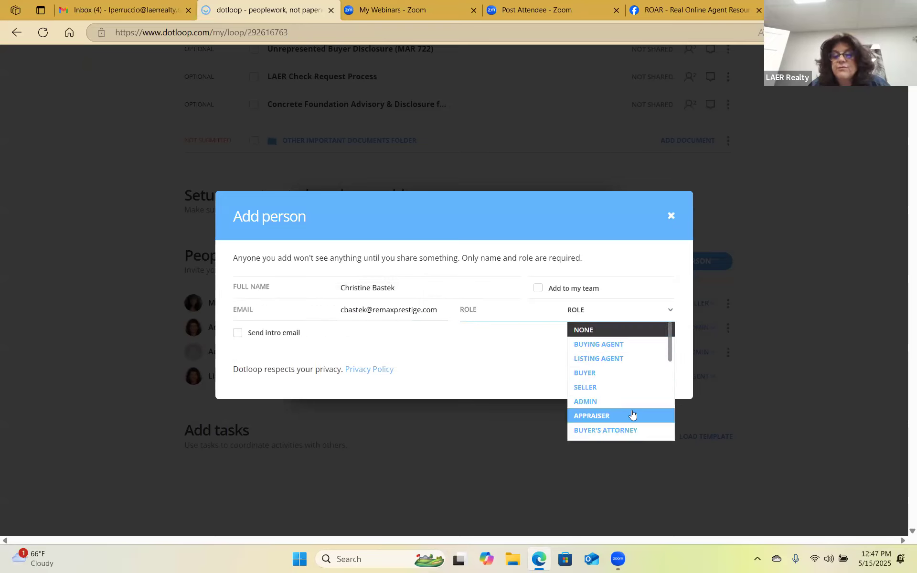
scroll(632, 415, down, 1)
scroll(637, 413, down, 4)
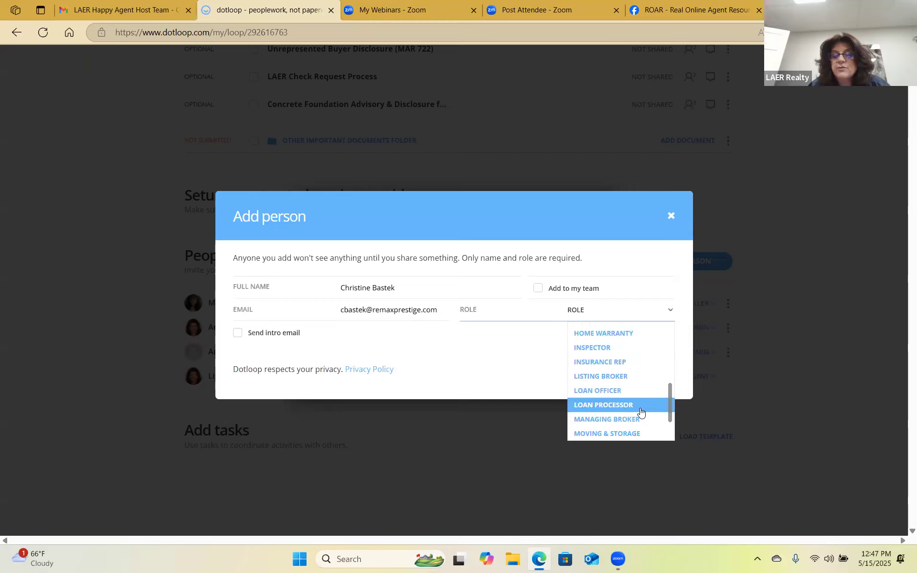
click(633, 418)
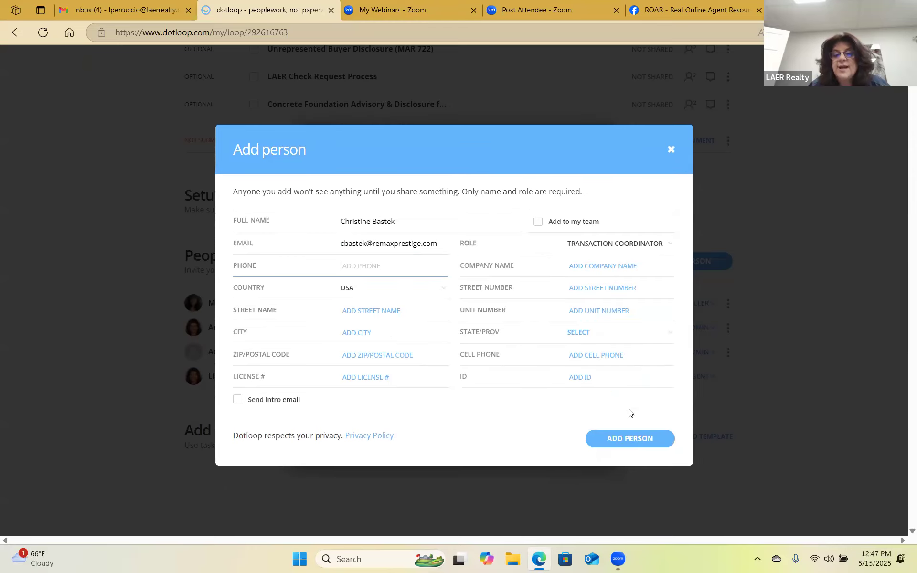
click(536, 224)
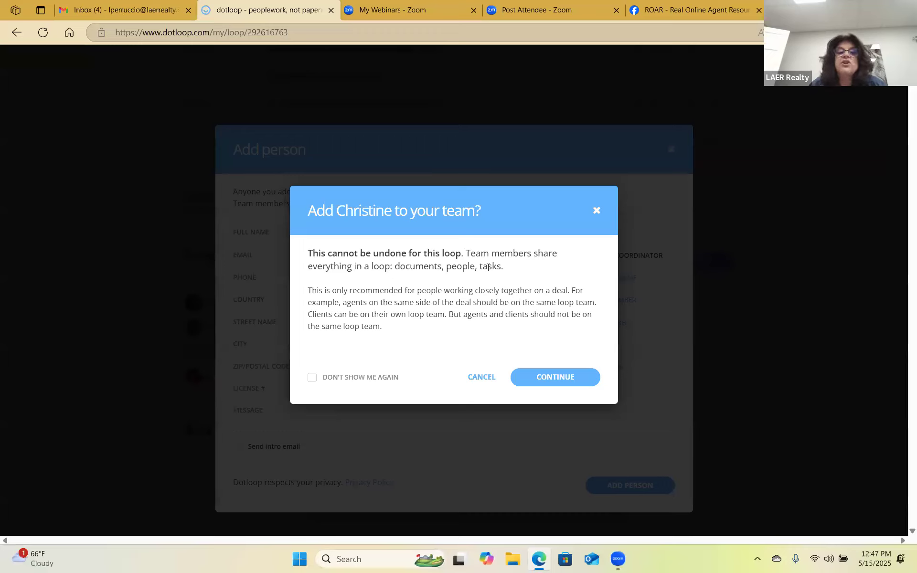
click(563, 377)
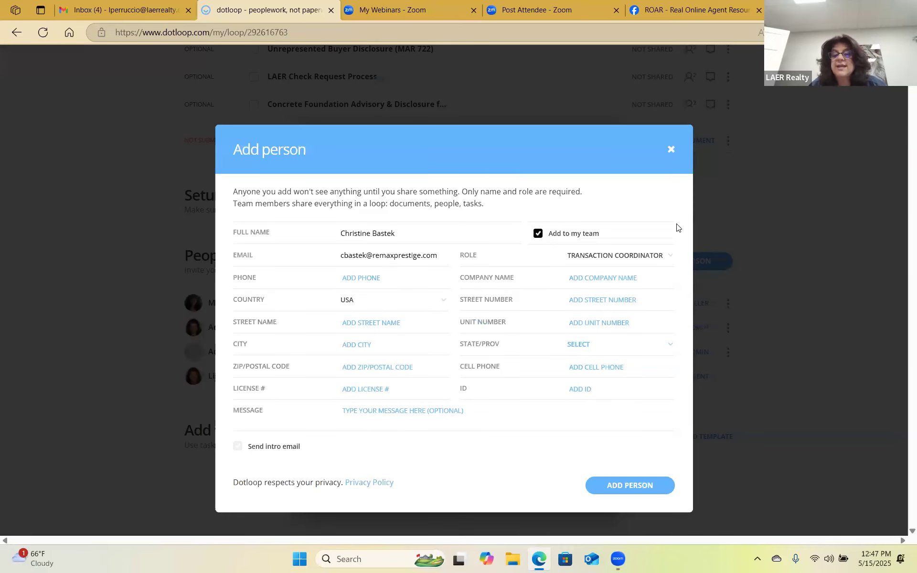
click(669, 147)
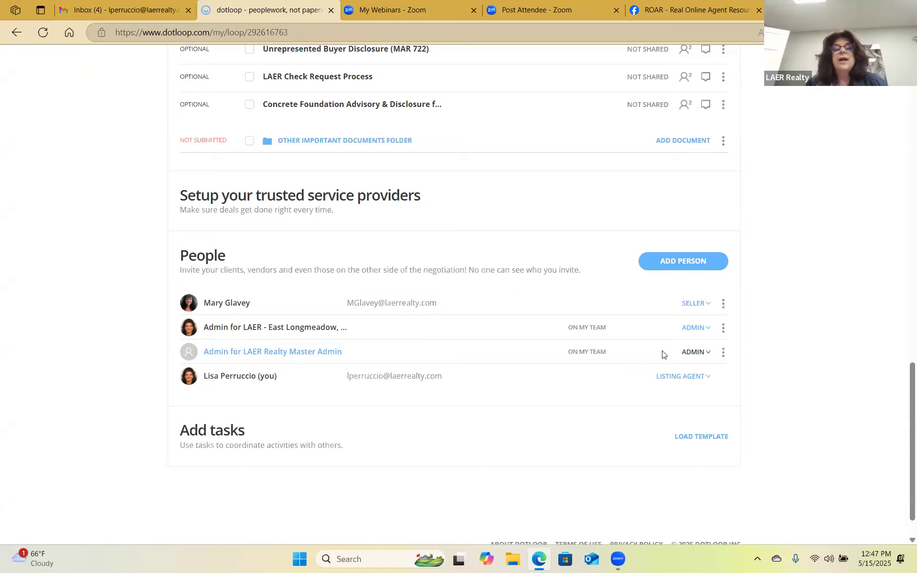
Open the Exclusive Right to Sell Listing Agreement from the loop's documents.
scroll(536, 214, up, 14)
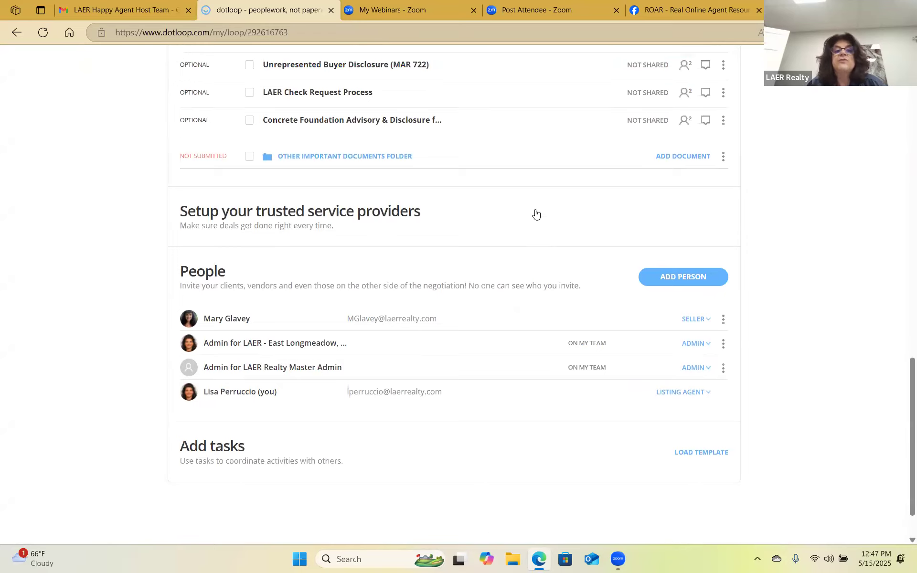
scroll(566, 198, up, 5)
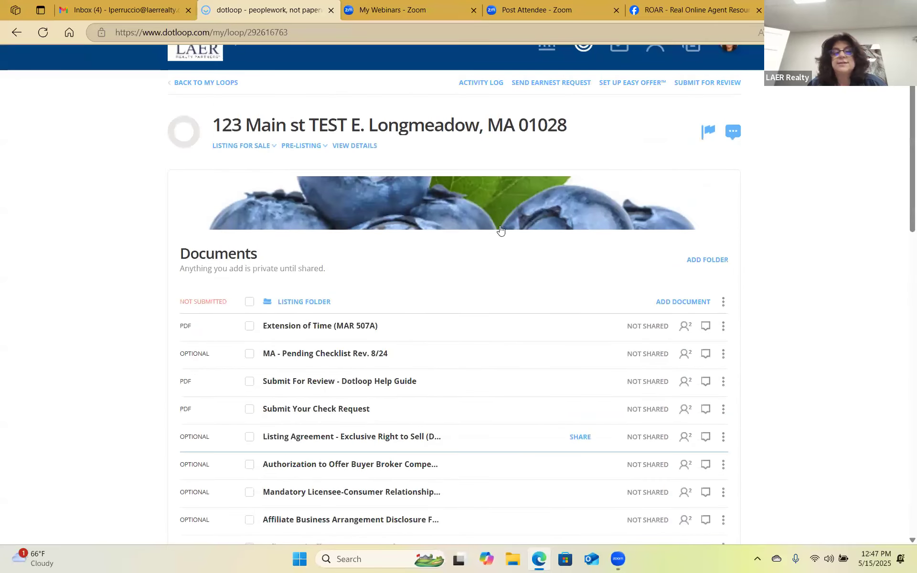
scroll(461, 349, down, 1)
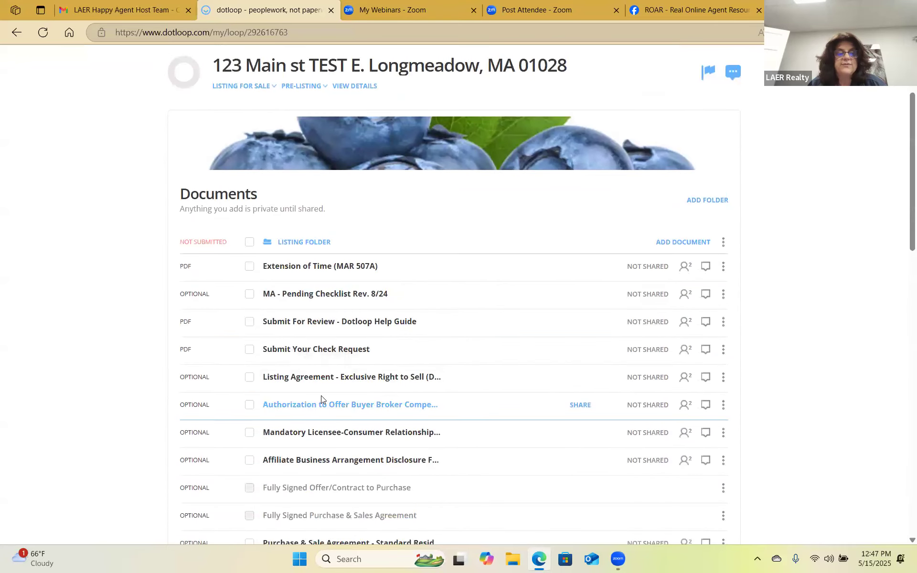
click(343, 377)
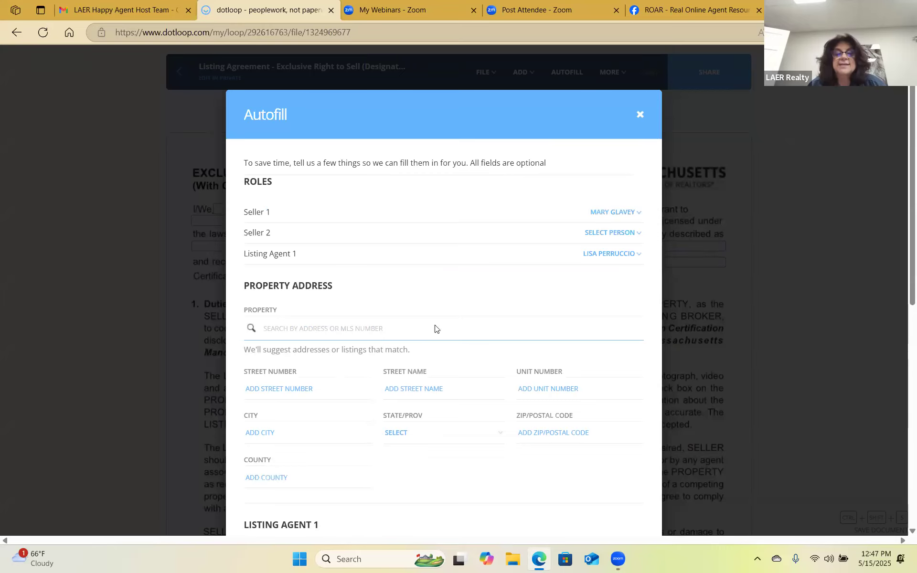
Autofill the agreement with the seller's name and LAER Realty Partners as listing broker.
scroll(619, 456, down, 5)
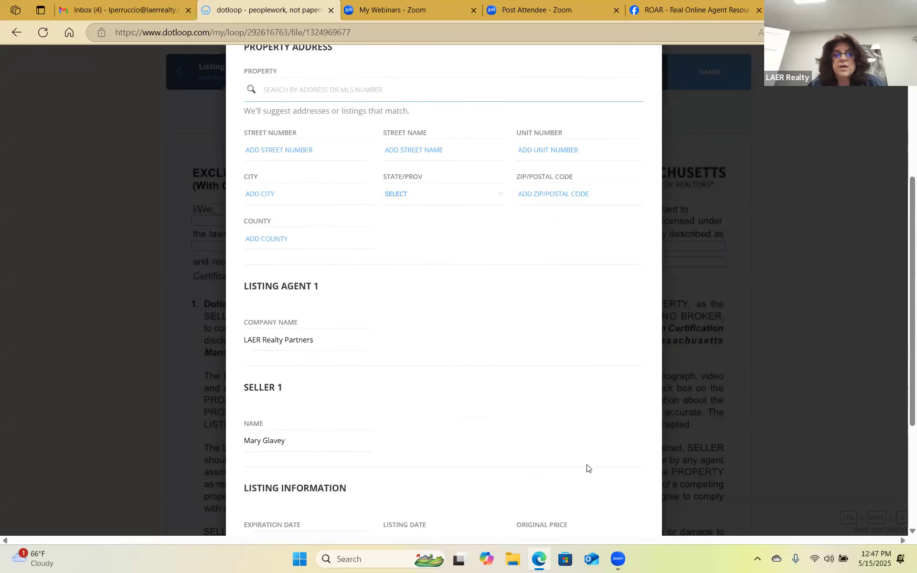
scroll(588, 463, down, 4)
scroll(583, 495, up, 3)
scroll(601, 496, down, 1)
scroll(601, 496, down, 2)
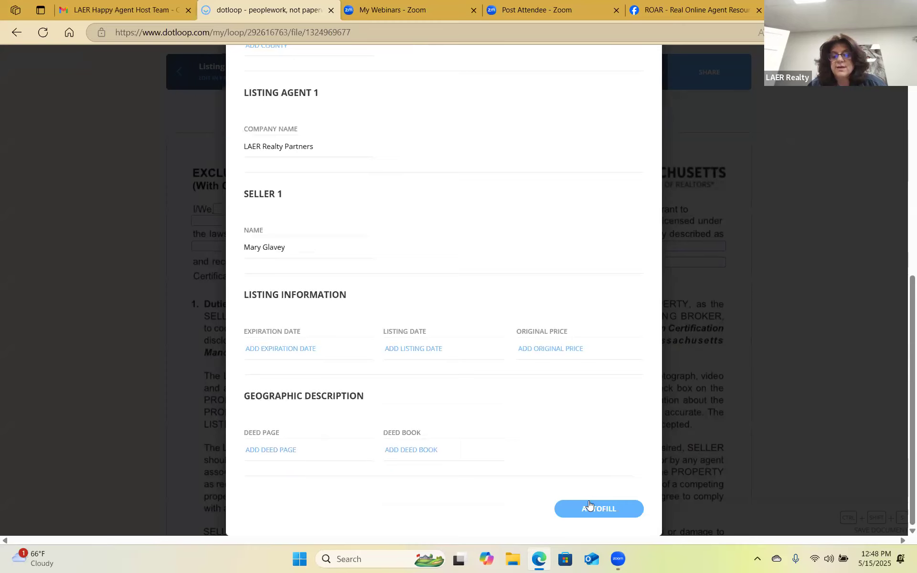
click(589, 508)
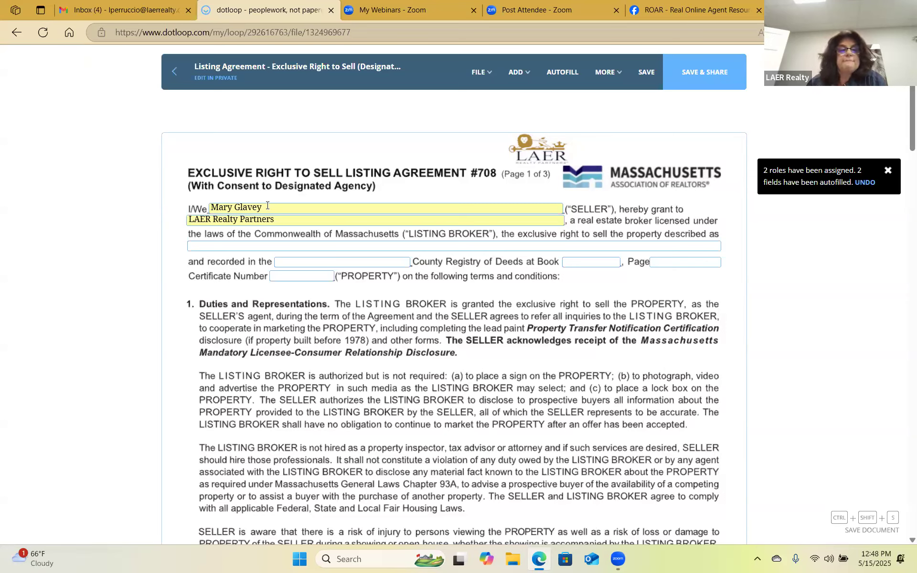
Fill the property description with 'fjjfjfj' and the county registry with 'SS'.
click(276, 245)
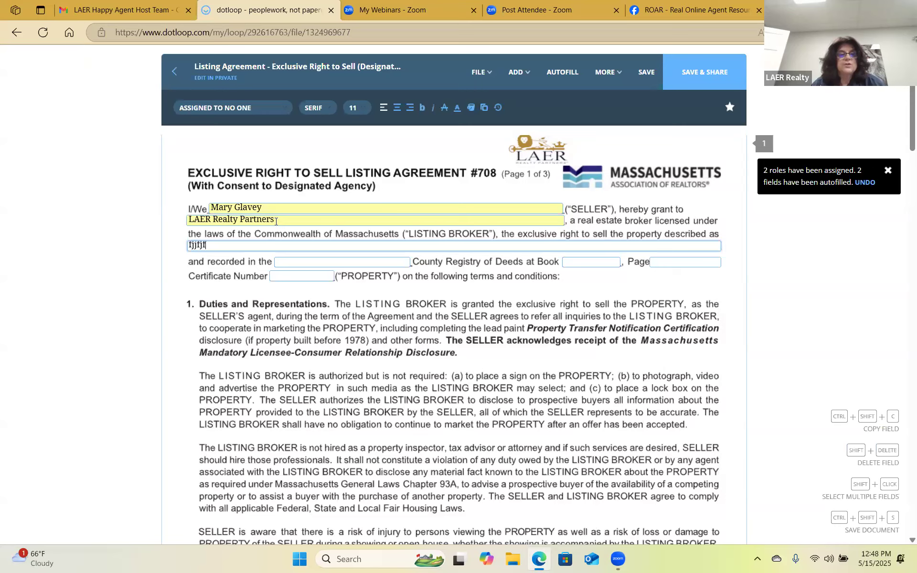
text(fjjfjfjfj)
click(294, 263)
text(SS)
scroll(311, 282, down, 6)
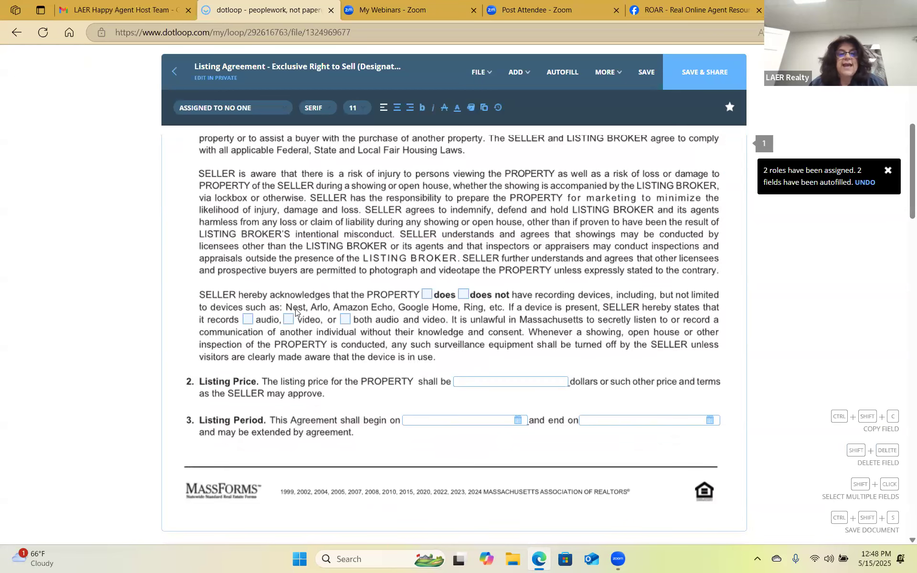
click(461, 295)
Enter a 6% commission rate and move down to the page 3 signature lines.
scroll(444, 323, down, 4)
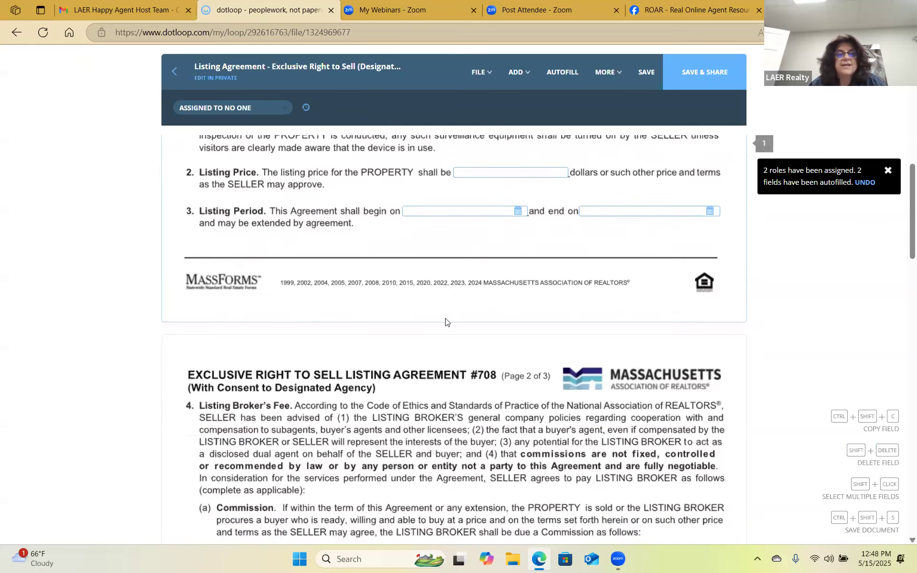
scroll(445, 322, down, 5)
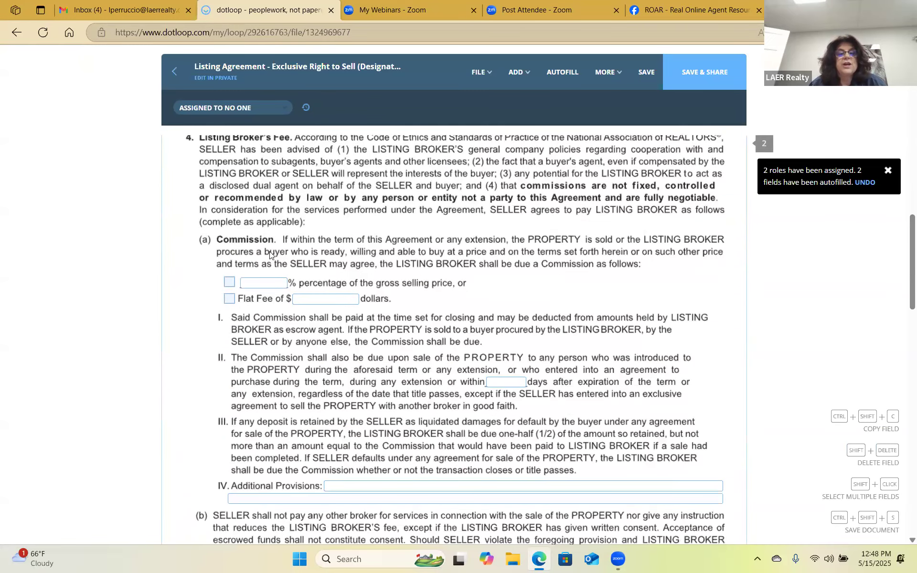
click(277, 284)
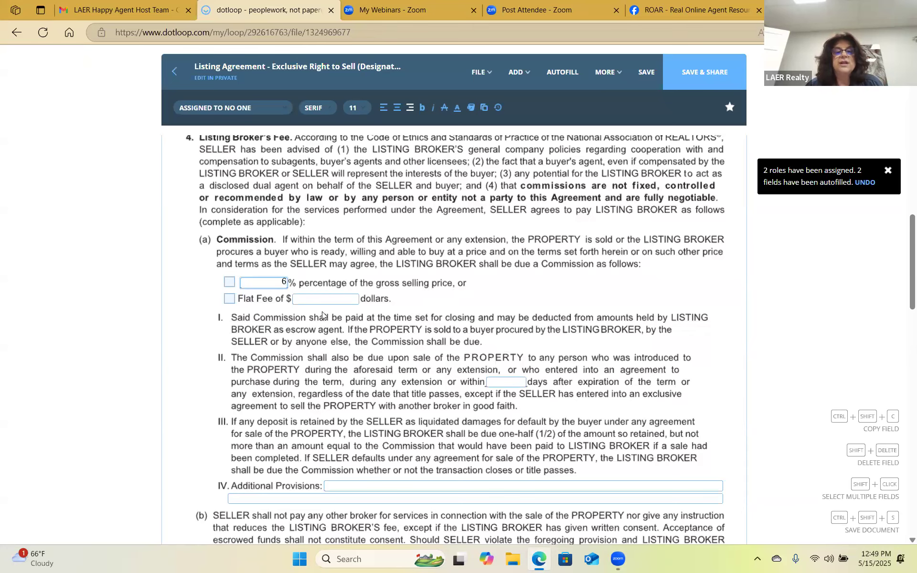
scroll(624, 434, down, 5)
scroll(624, 435, up, 4)
scroll(653, 407, down, 1)
scroll(654, 407, down, 15)
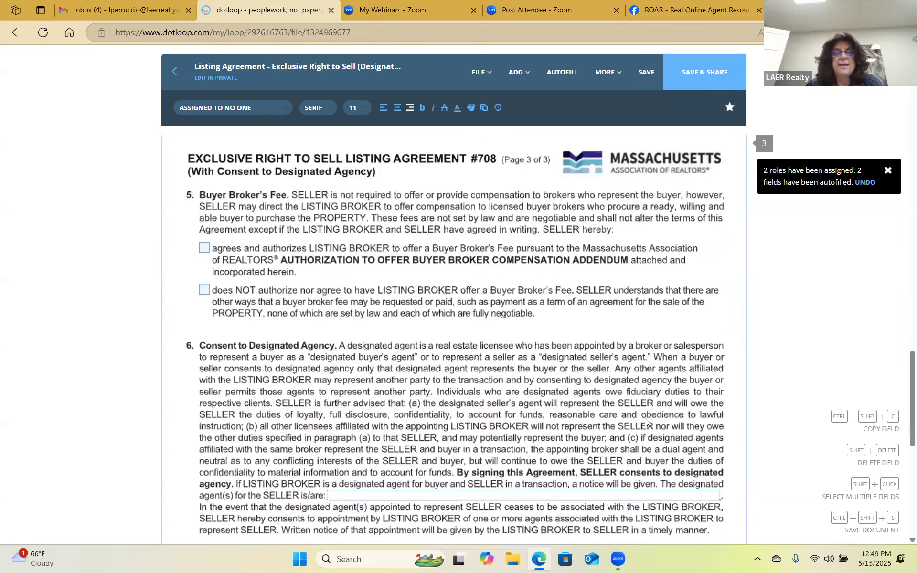
scroll(645, 421, down, 3)
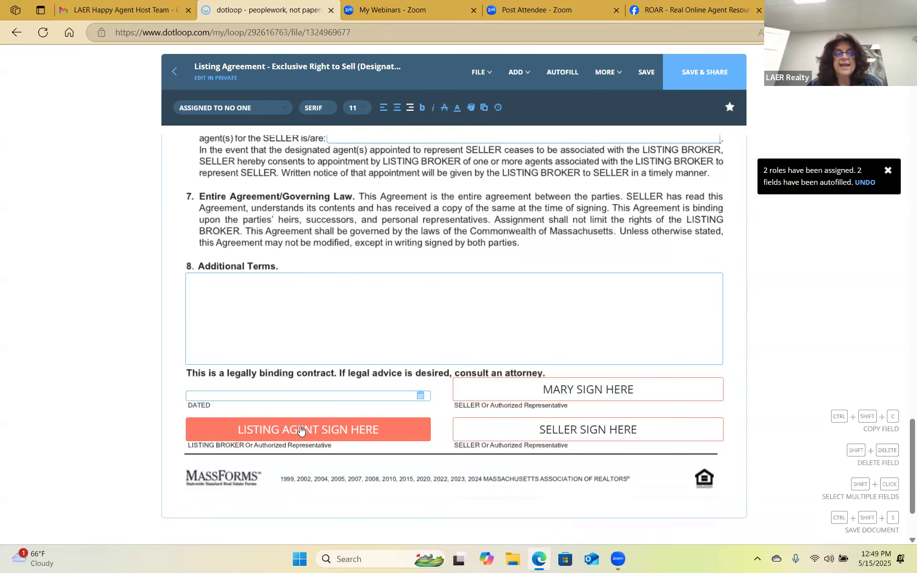
Sign the listing broker line with the agent's adopted signature.
mouse_move(300, 431)
click(306, 462)
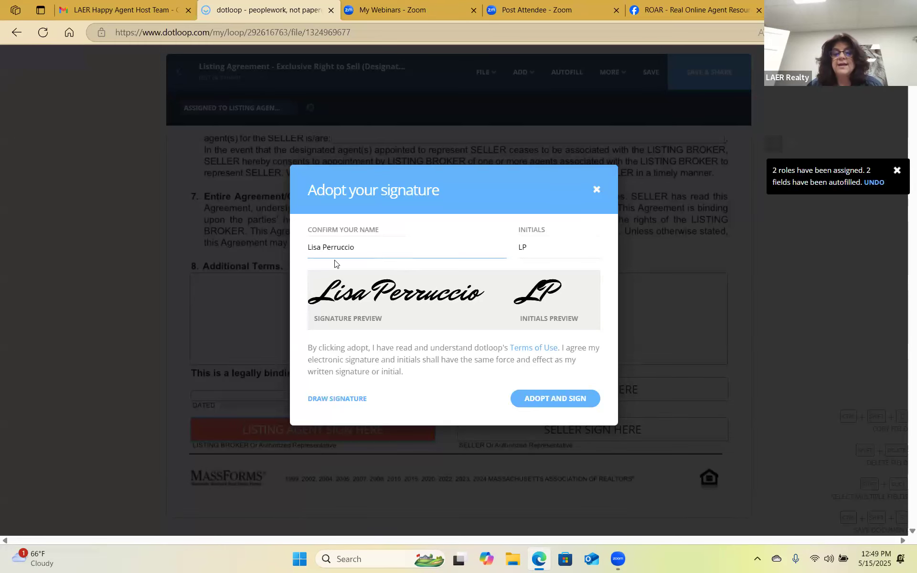
click(576, 401)
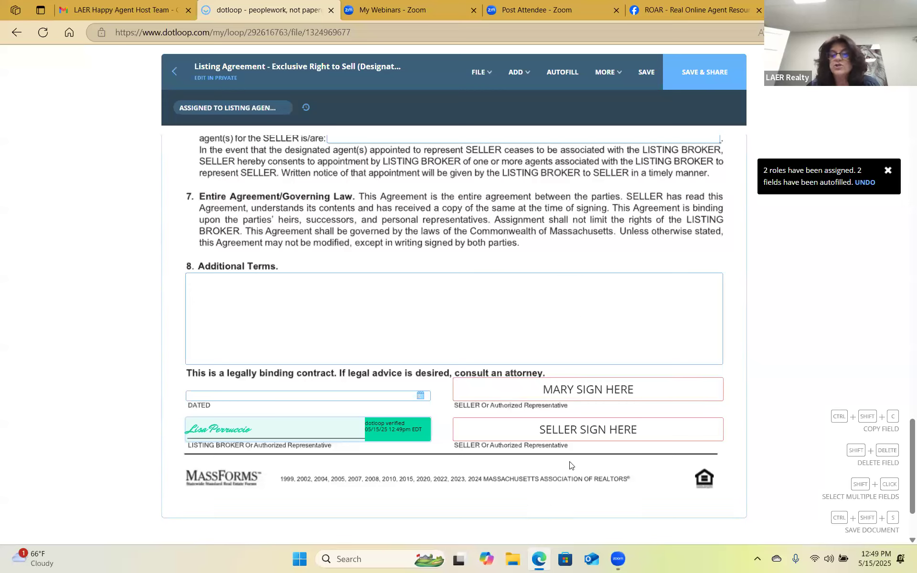
Set the second seller signature field's assignee to NO ONE.
click(597, 433)
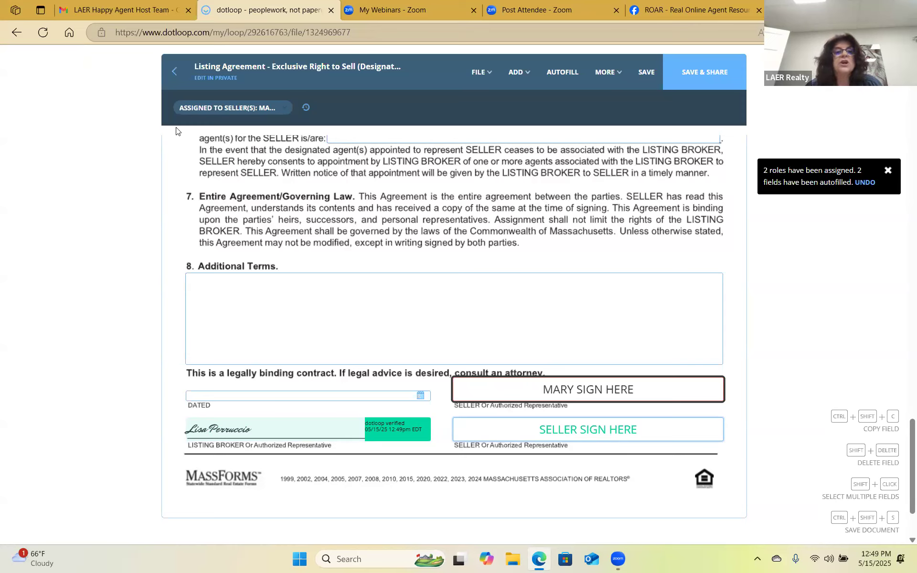
click(237, 110)
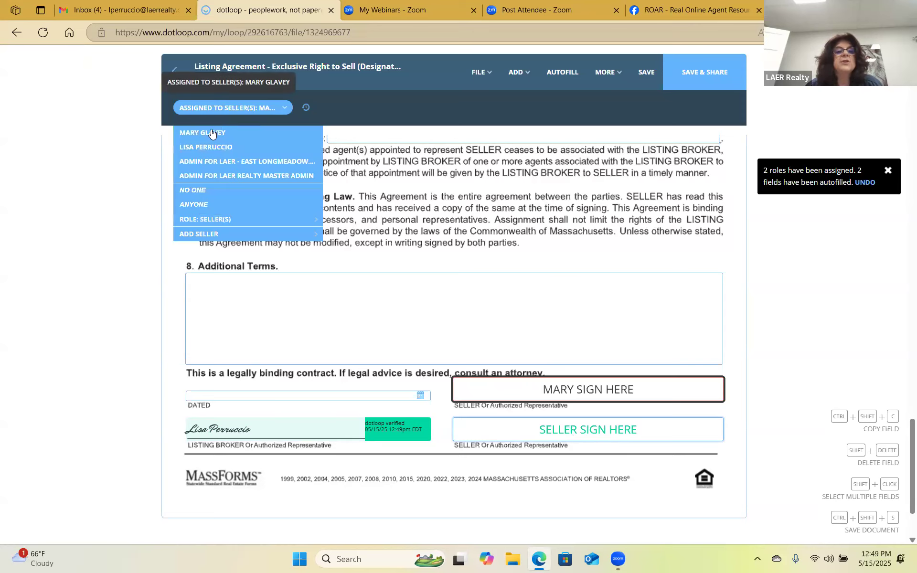
click(210, 191)
mouse_move(610, 430)
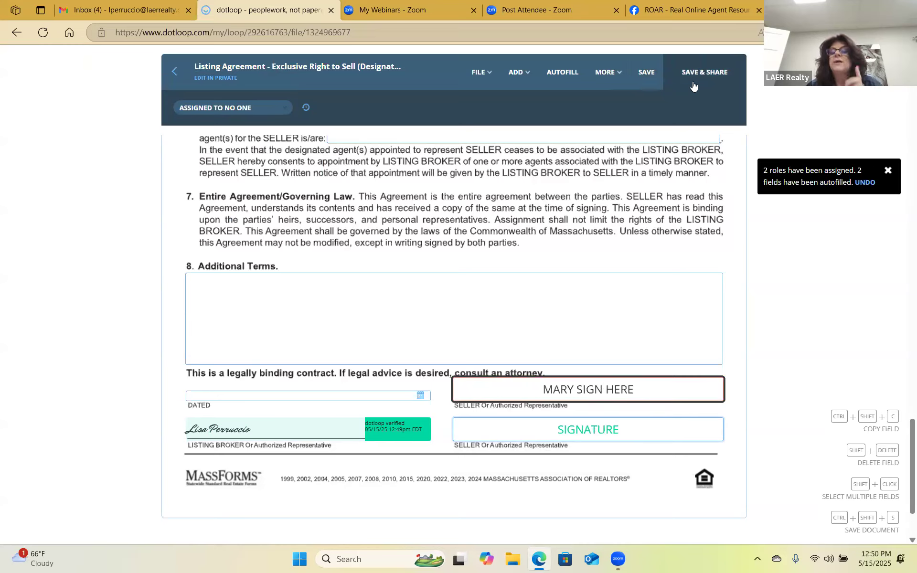
Save the Listing Agreement, return to the 123 Main st loop, and decline sharing.
click(649, 78)
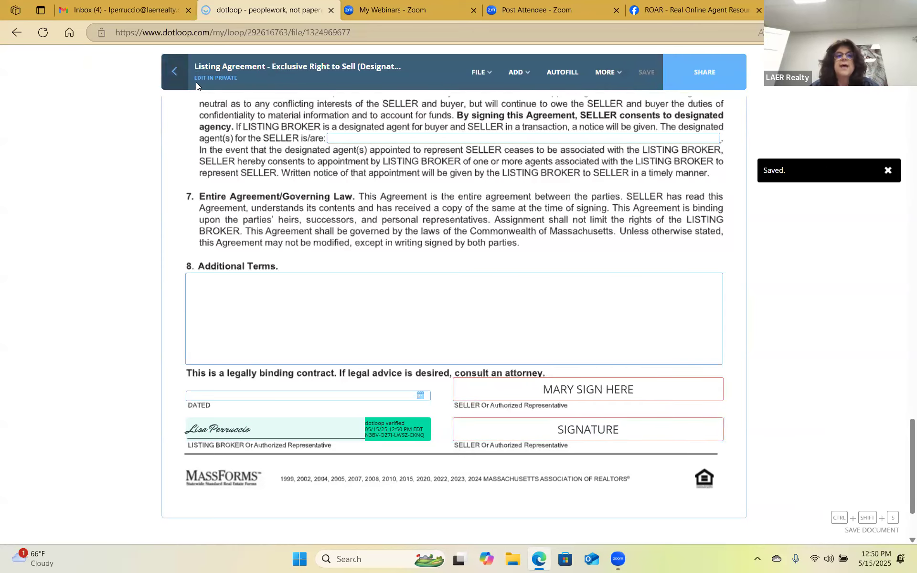
click(180, 75)
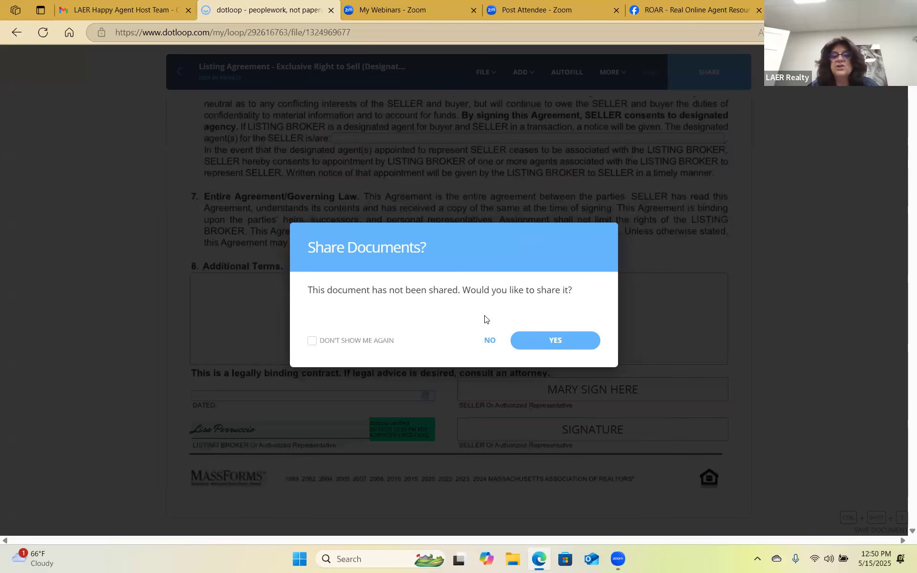
click(490, 340)
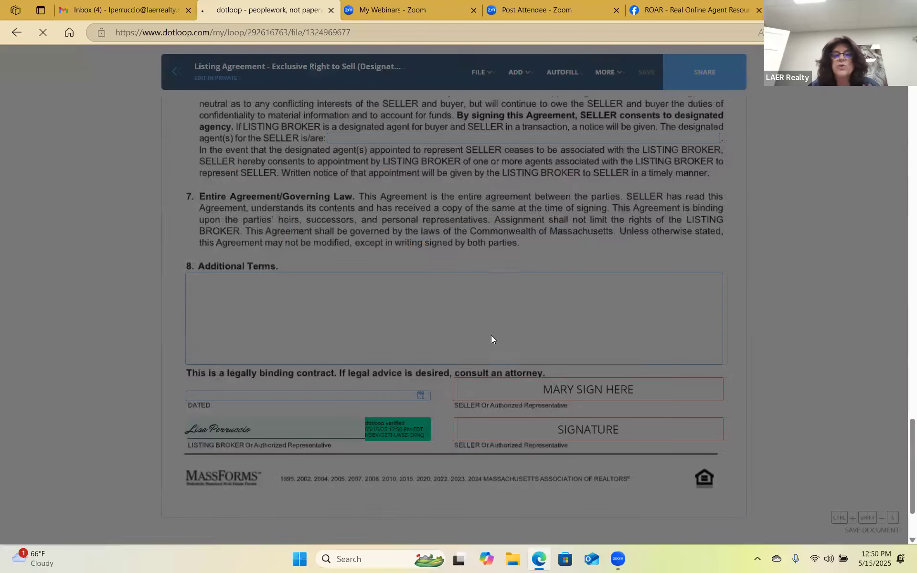
scroll(514, 320, down, 2)
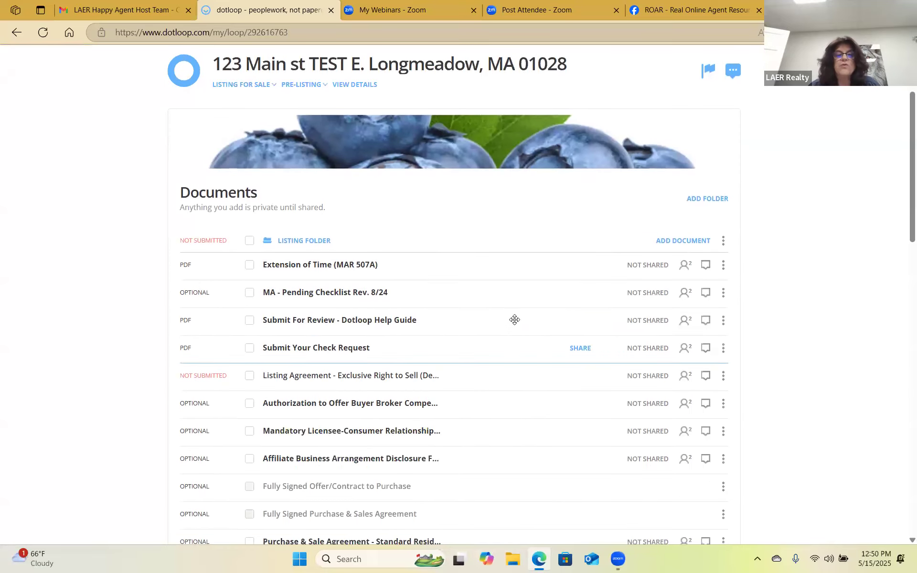
scroll(487, 286, down, 2)
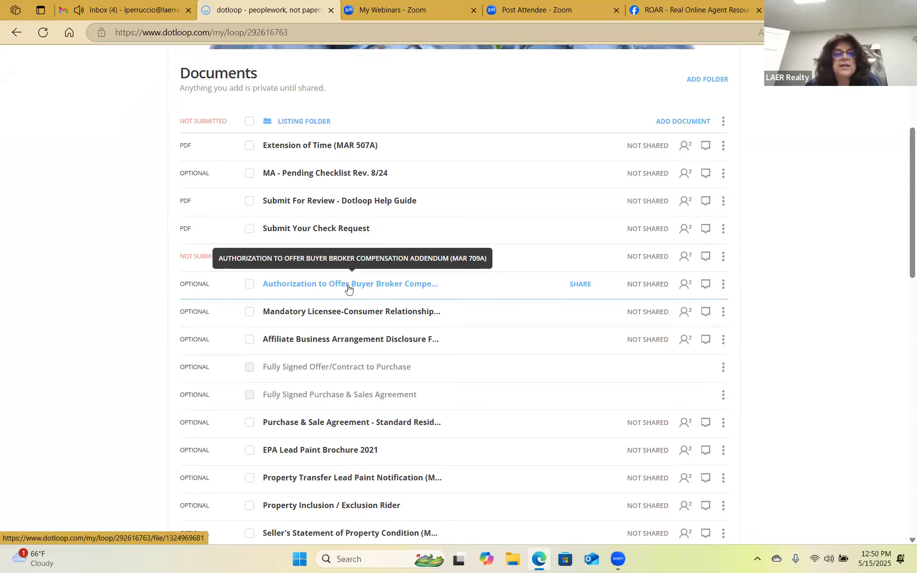
Open the Mandatory Licensee-Consumer Relationship Disclosure and autofill it with the loop's roles and names.
click(355, 311)
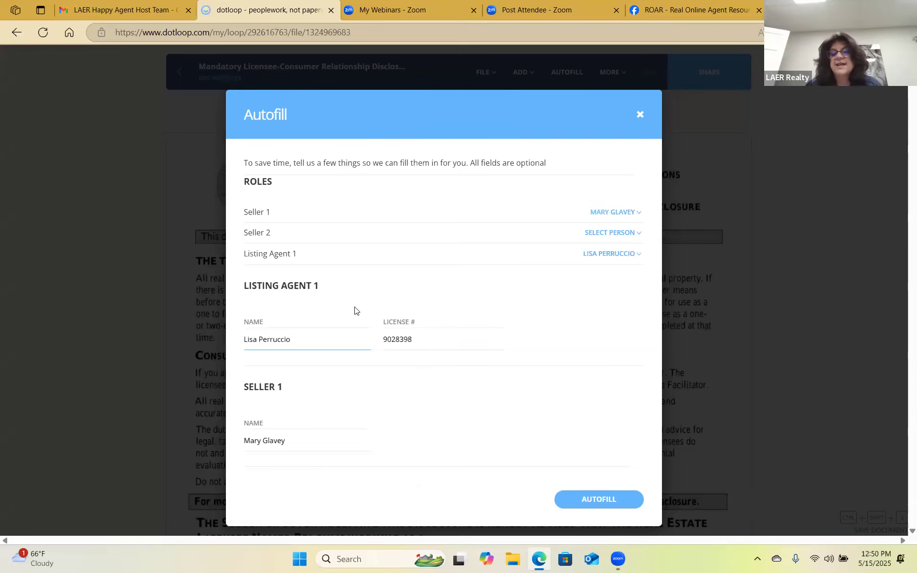
click(599, 499)
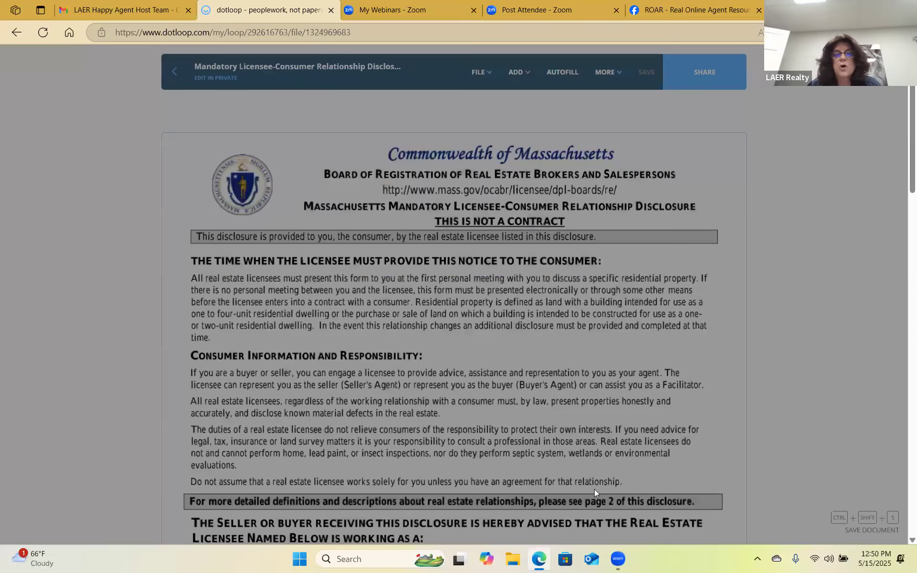
scroll(475, 308, down, 5)
scroll(474, 307, down, 3)
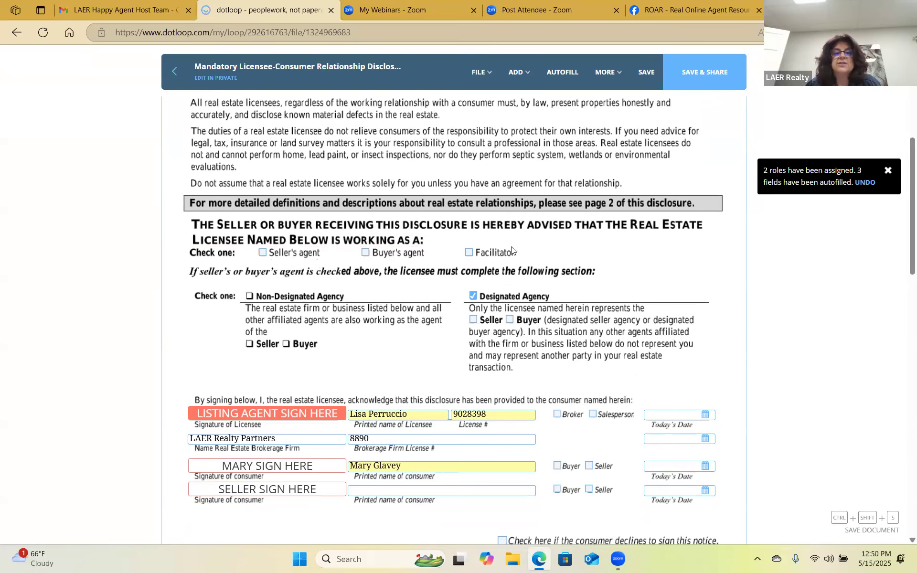
Tick Seller's agent and Seller under Designated Agency.
click(262, 254)
click(262, 255)
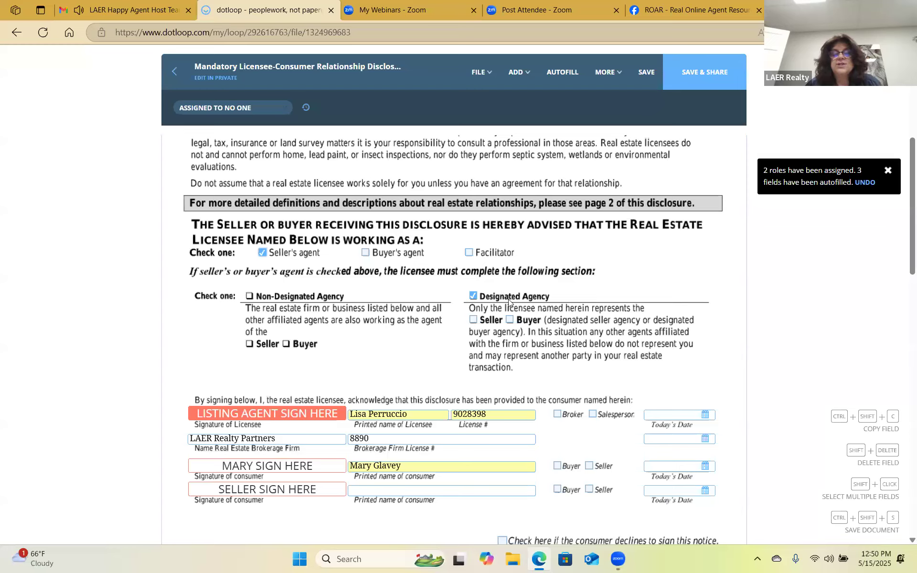
click(473, 320)
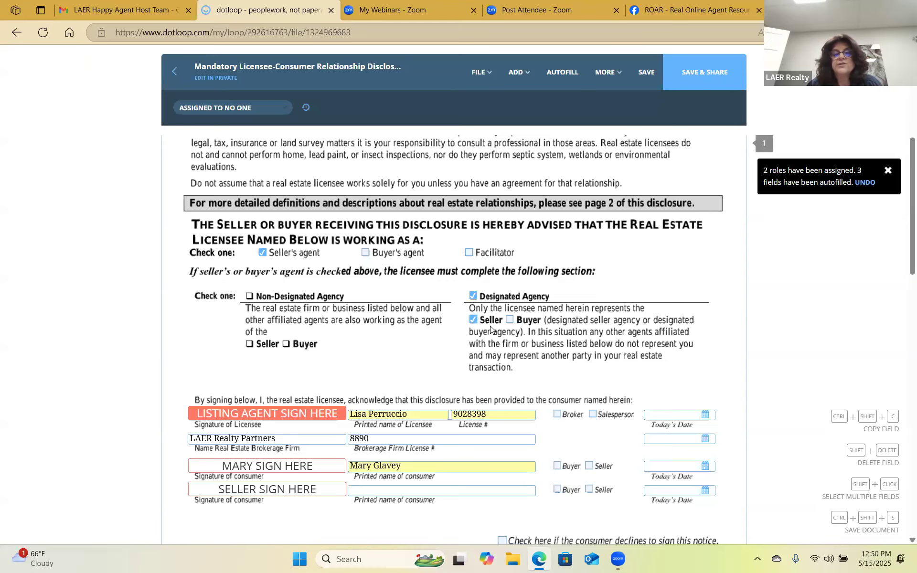
Start signing the licensee signature line with Sign now.
scroll(367, 311, down, 1)
scroll(367, 312, down, 1)
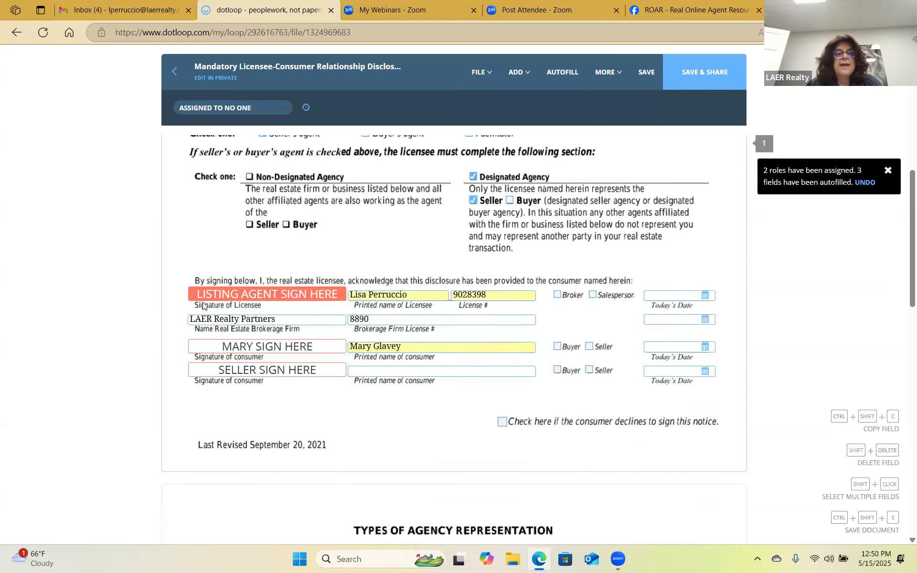
mouse_move(258, 297)
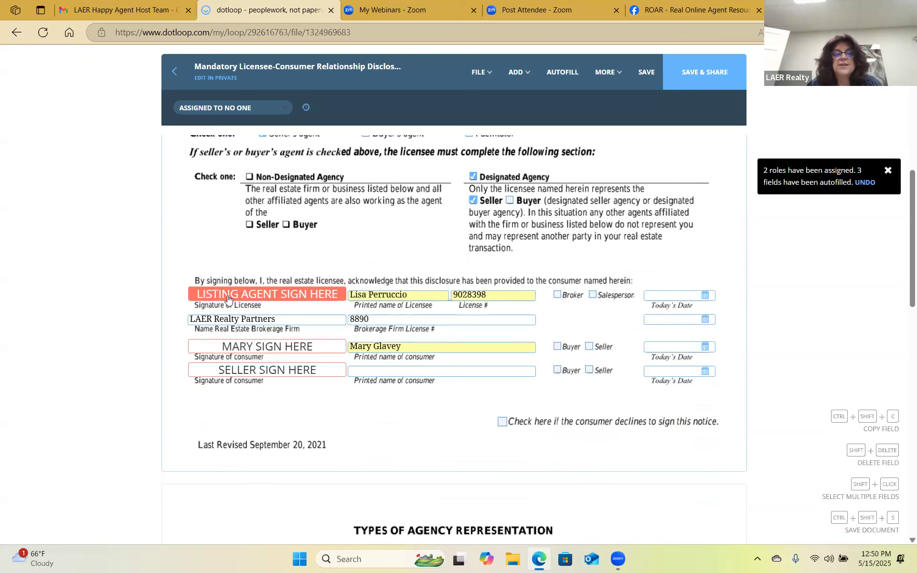
click(254, 326)
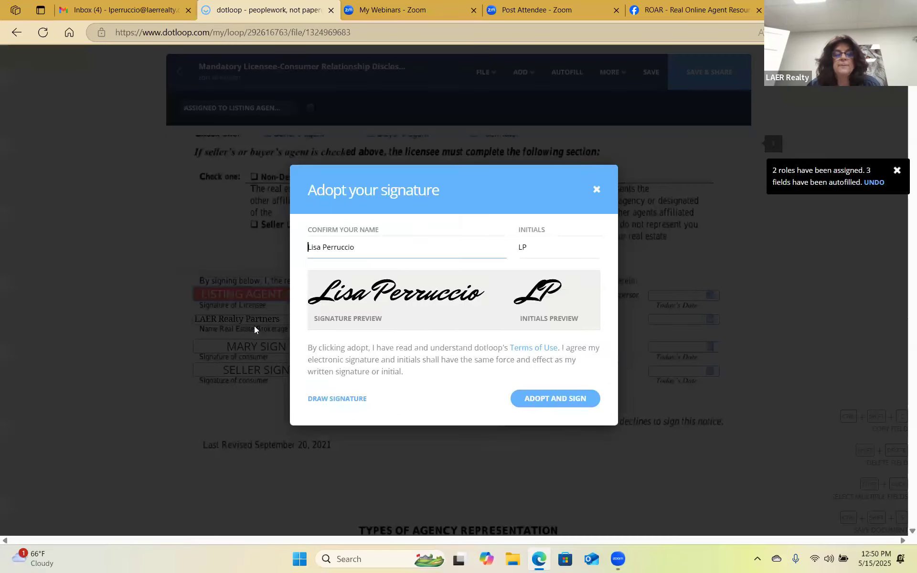
Adopt the licensee signature, mark the licensee as Broker and the first consumer as Seller.
click(536, 400)
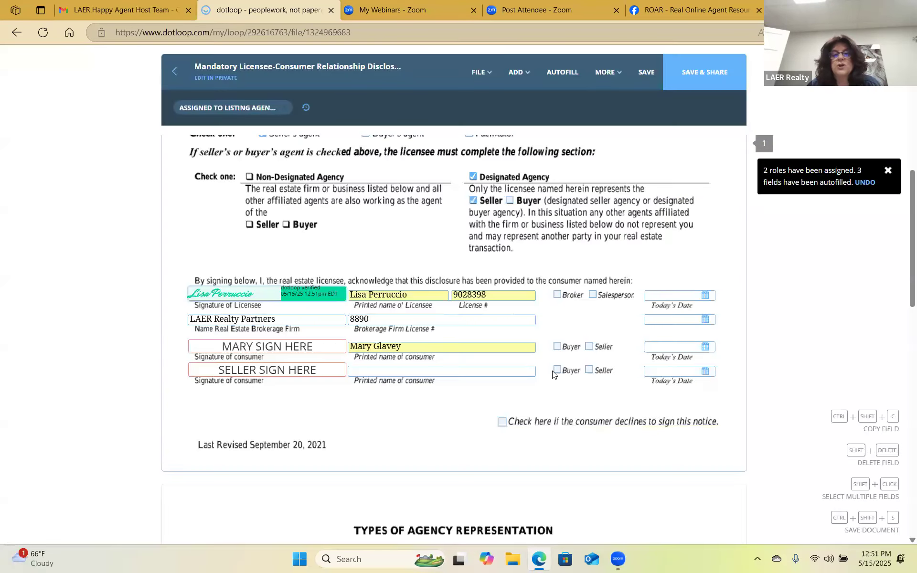
click(556, 297)
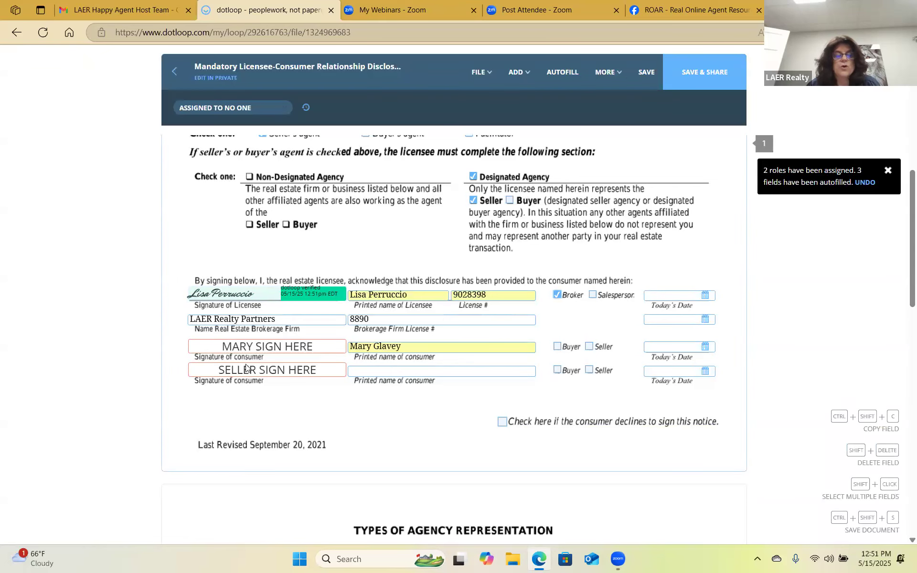
click(589, 347)
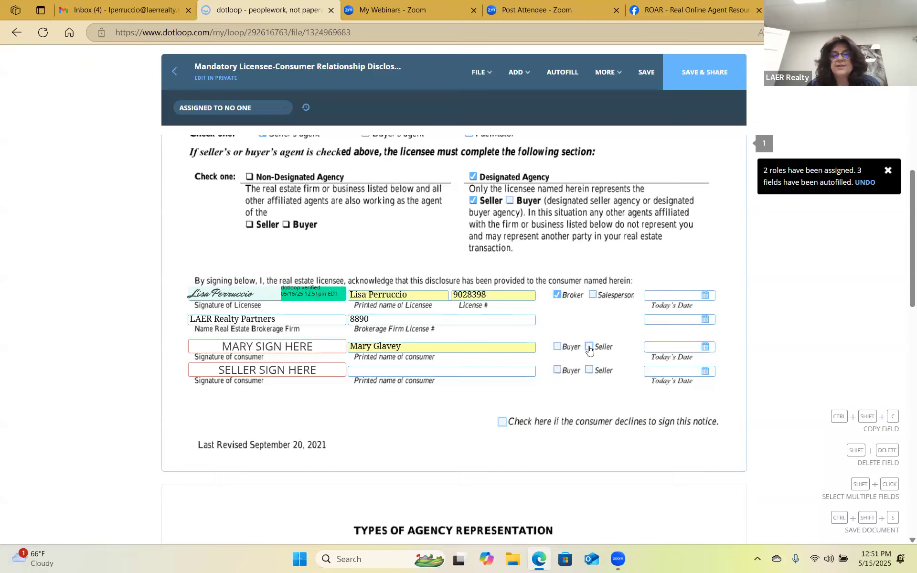
Leave the second consumer signature assigned to NO ONE, then save the disclosure and exit.
click(286, 374)
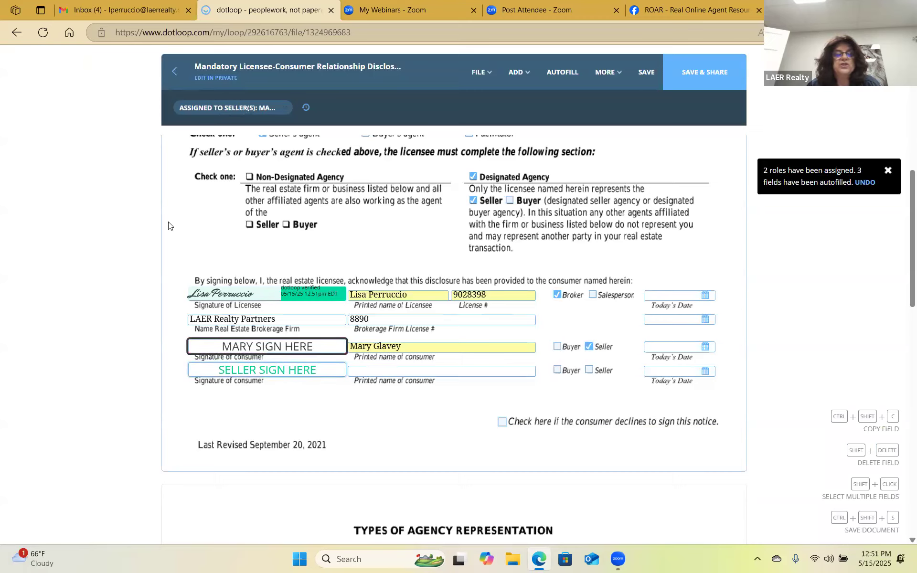
click(217, 108)
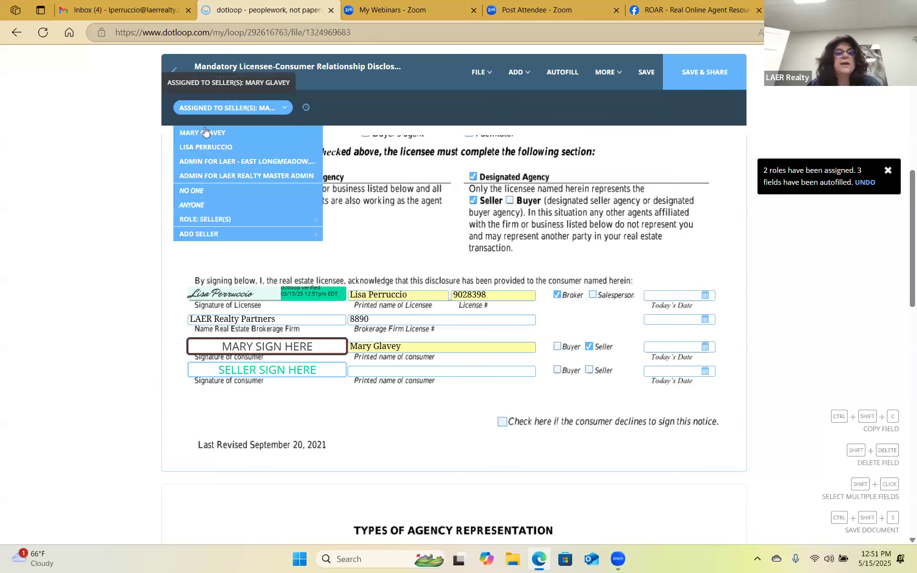
click(192, 191)
click(646, 72)
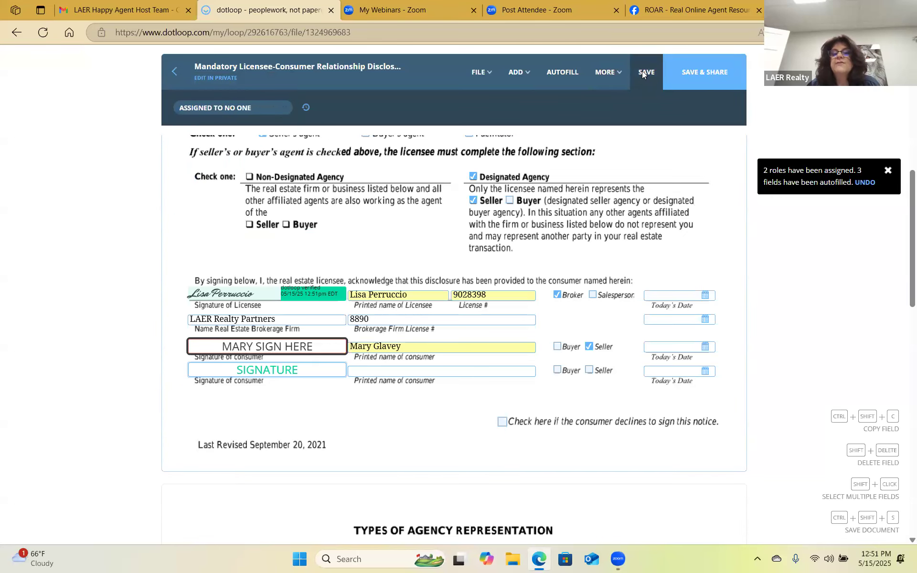
click(173, 75)
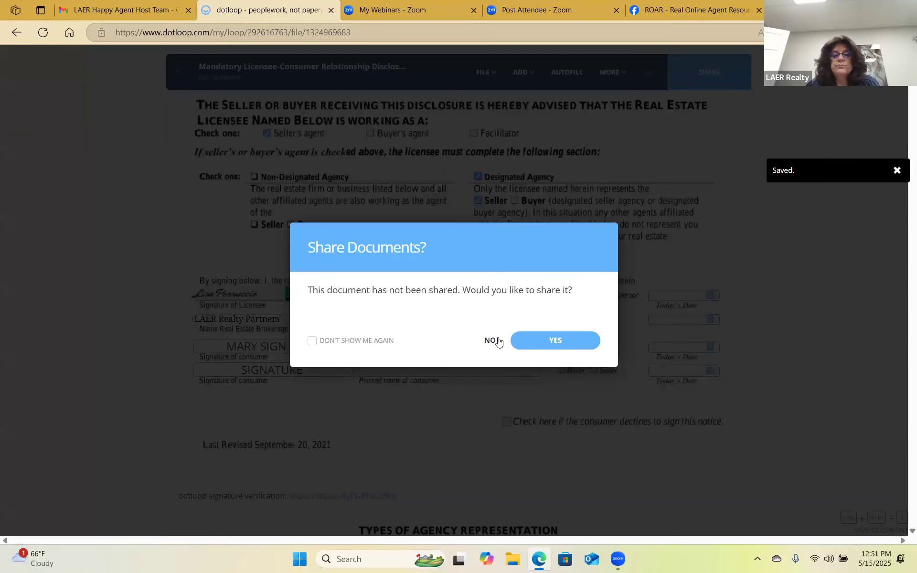
Answer NO to the Share Documents prompt and review the 123 Main st Documents list.
click(492, 341)
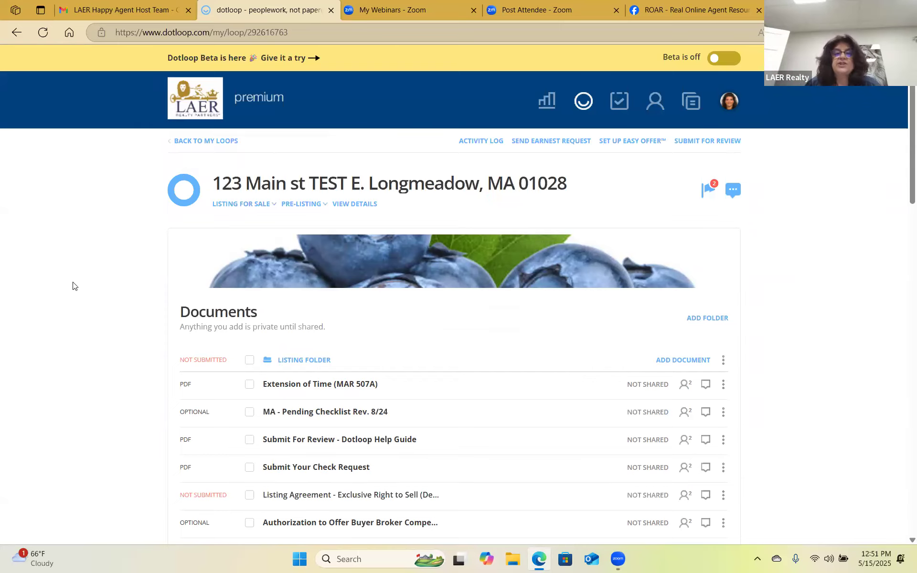
scroll(72, 285, down, 1)
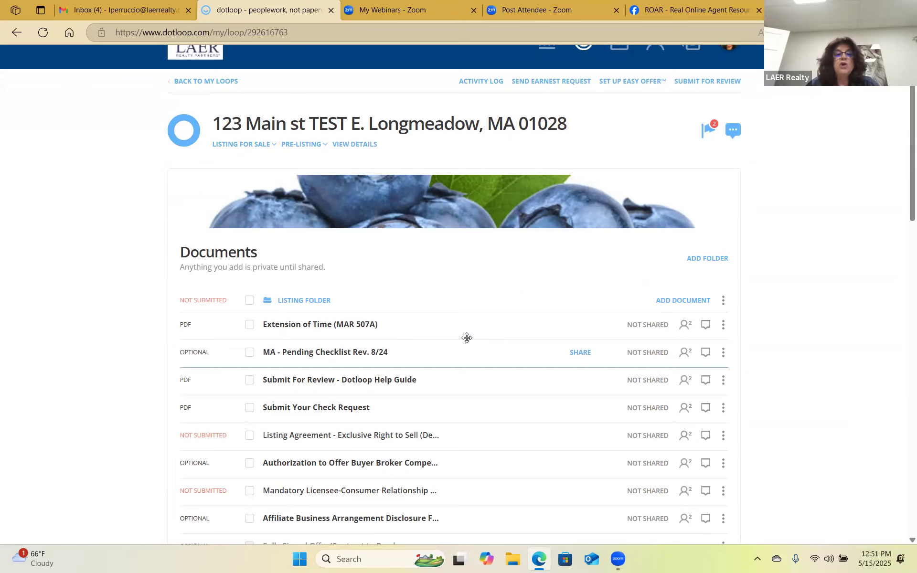
scroll(477, 377, down, 4)
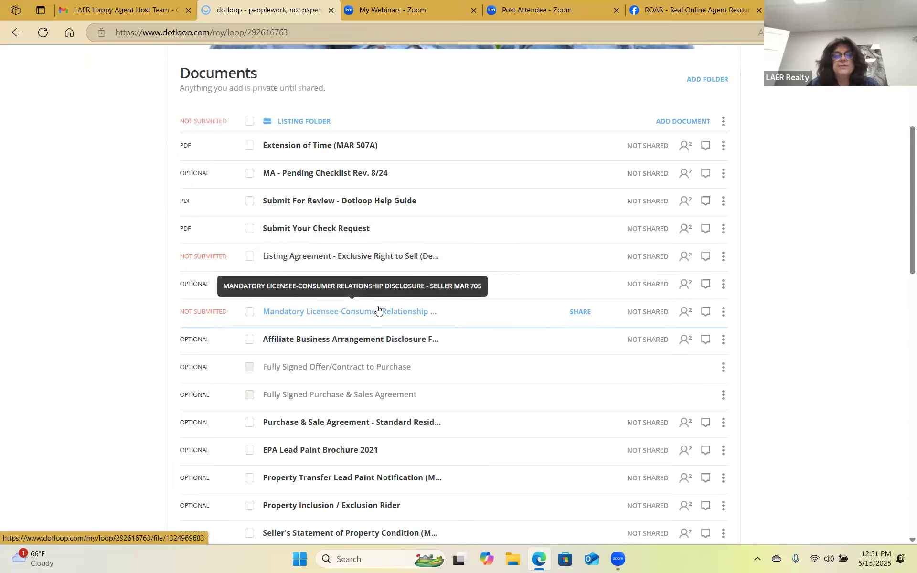
scroll(362, 253, up, 3)
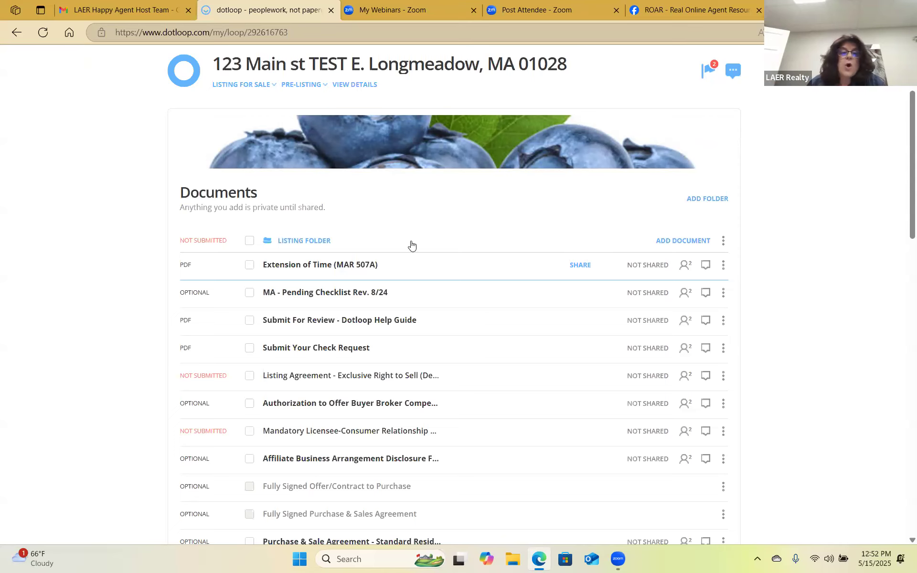
Tick the checkboxes for the Listing Agreement and Mandatory Licensee-Consumer Relationship Disclosure rows.
scroll(454, 247, down, 6)
scroll(596, 198, down, 1)
scroll(385, 143, up, 1)
scroll(430, 176, up, 4)
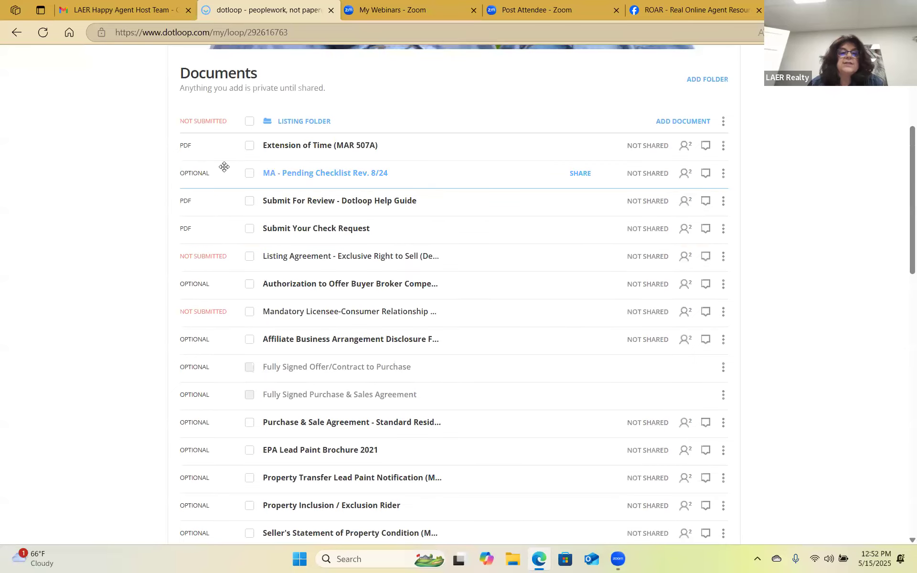
click(250, 257)
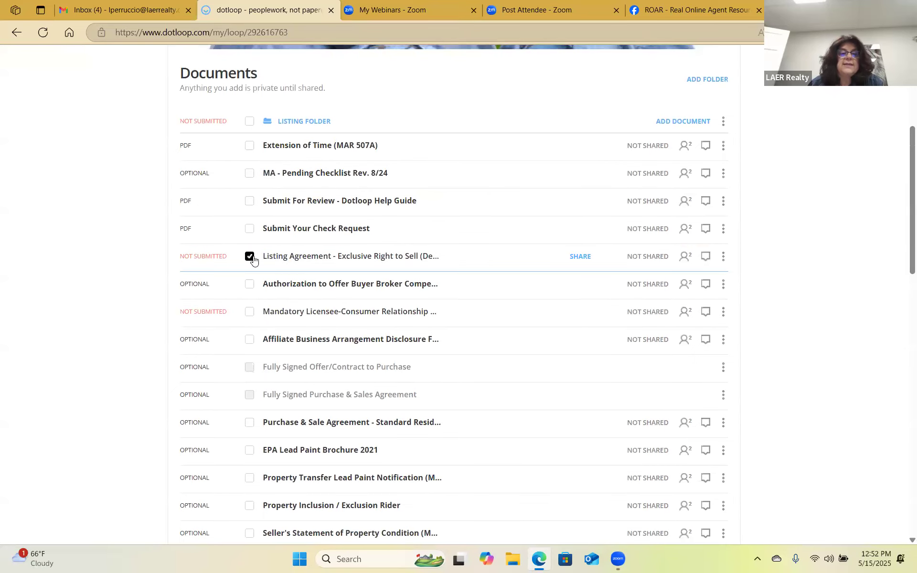
click(250, 313)
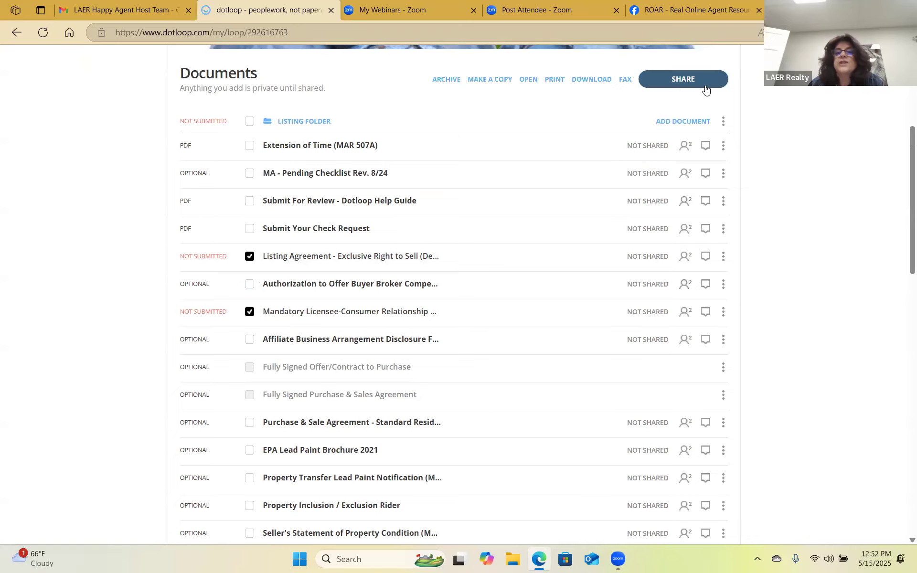
click(250, 257)
click(250, 313)
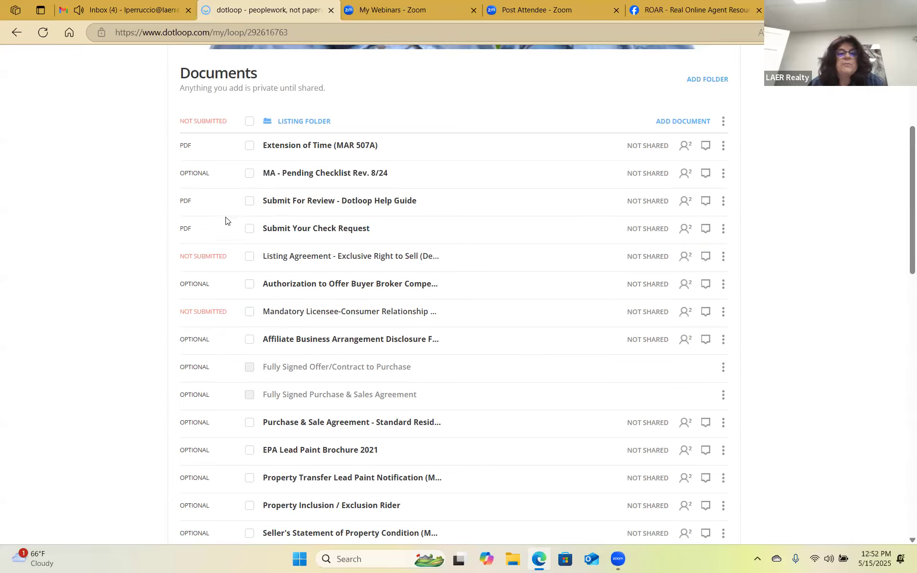
click(249, 259)
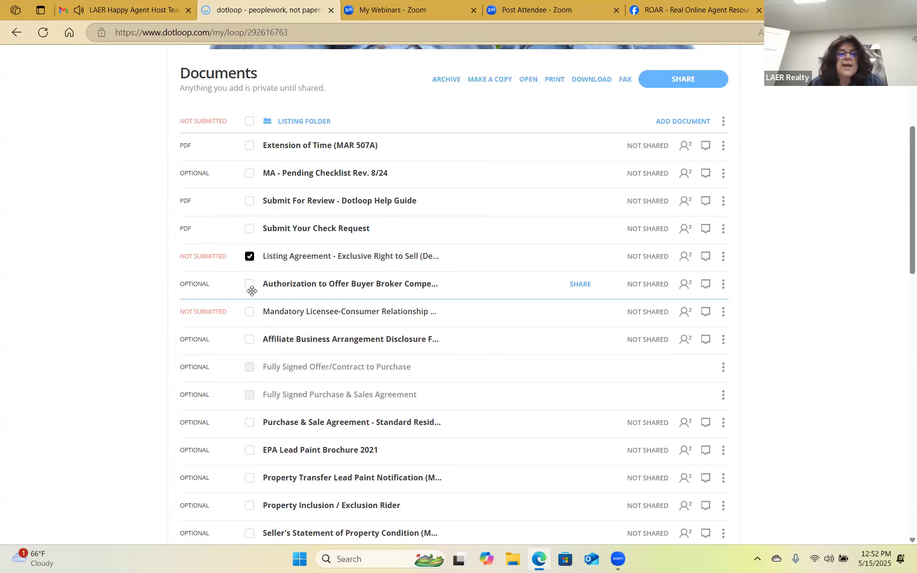
click(251, 315)
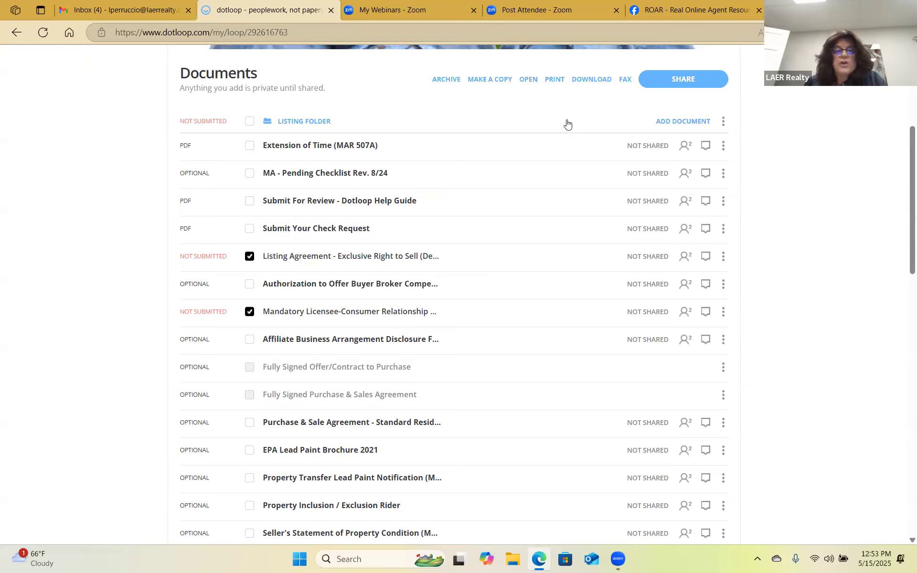
scroll(528, 214, up, 3)
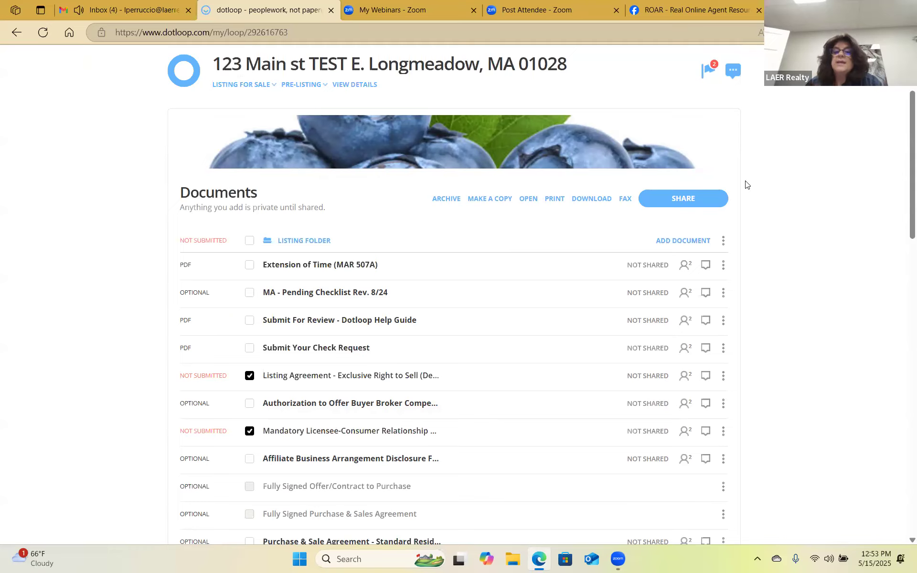
Share both forms with the seller as CAN SIGN, adding a please-sign message and PDF attachment.
click(701, 205)
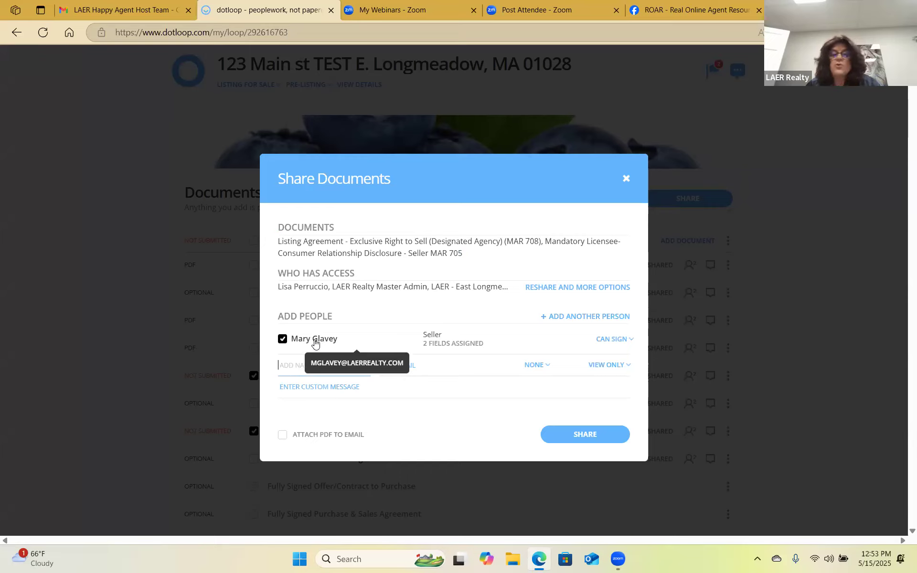
click(631, 339)
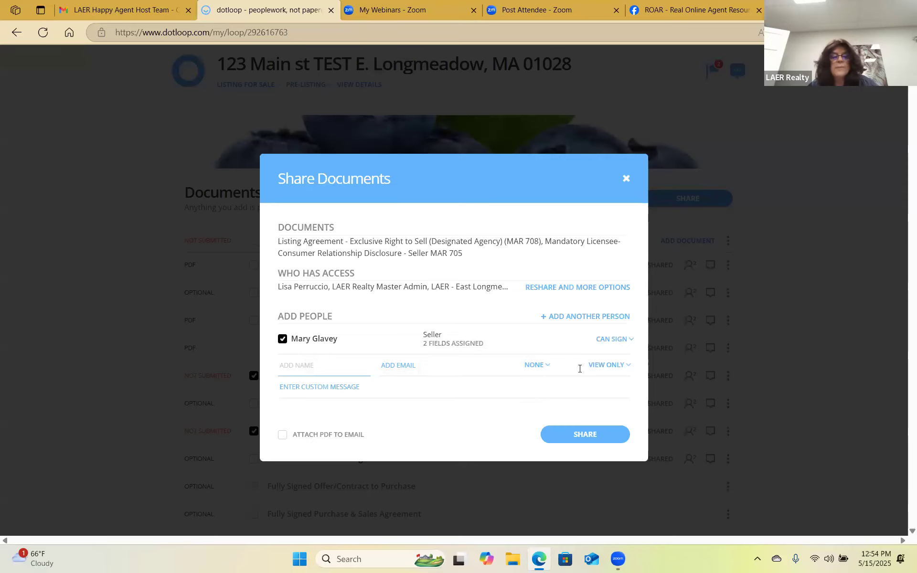
click(320, 379)
text(Hello Mary, Pls.)
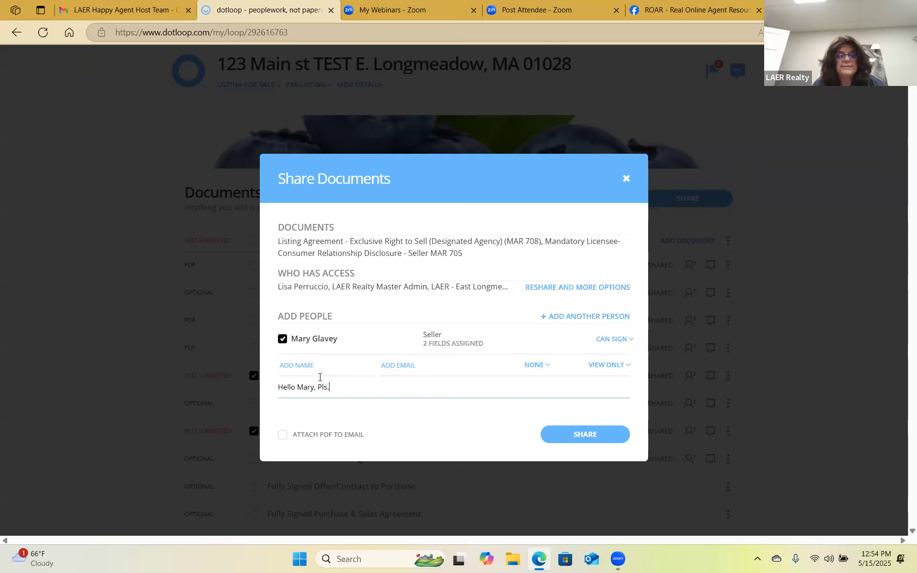
text( sign docy)
key(BackSpace)
text(s.)
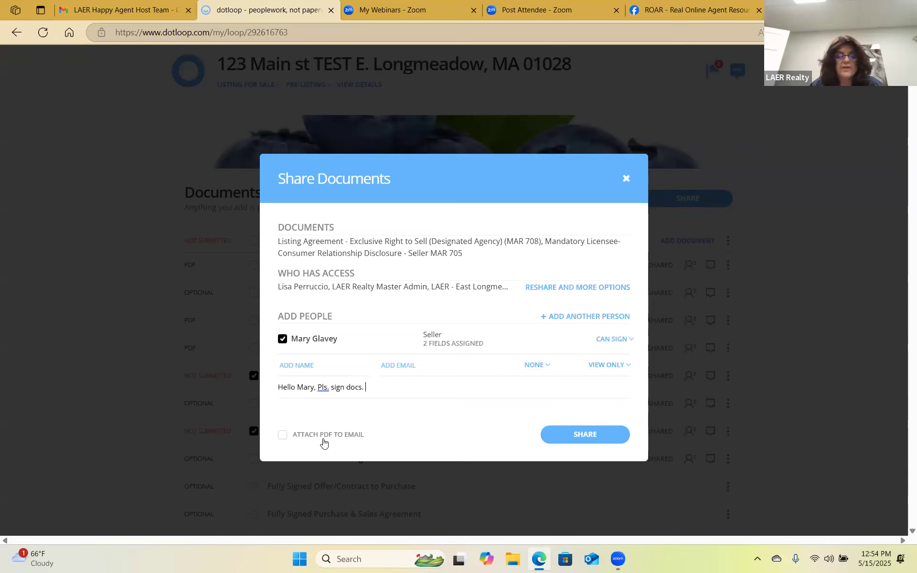
click(283, 436)
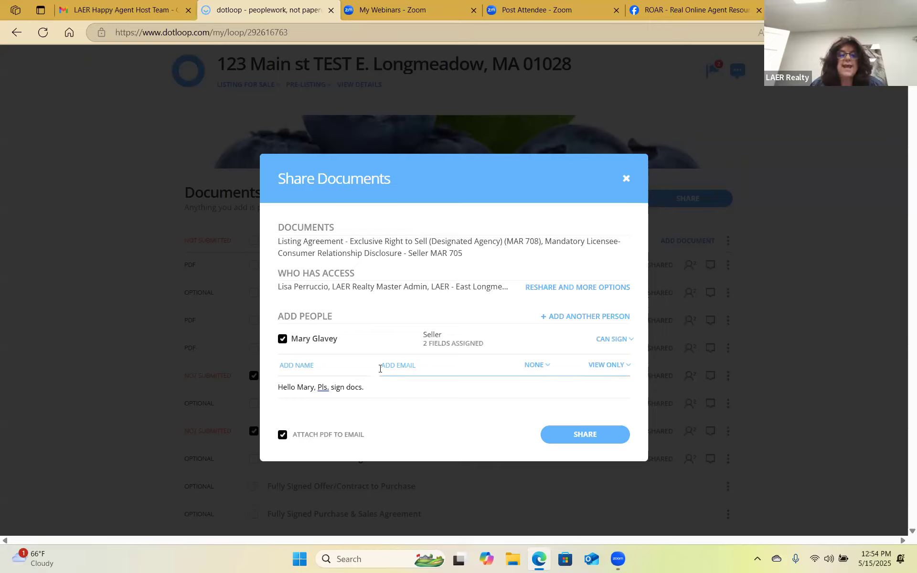
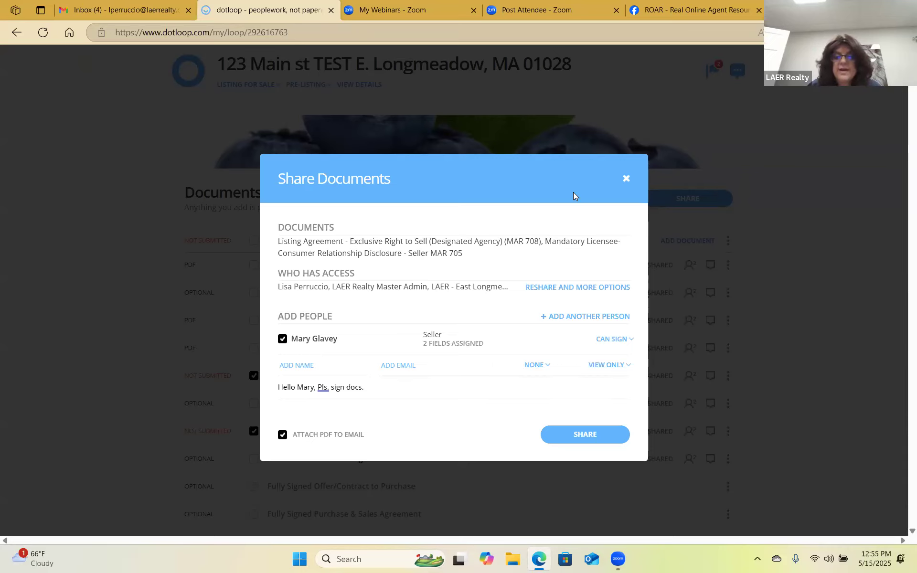
Share the Listing Agreement and Licensee-Consumer Relationship Disclosure with the seller and close the dialog.
click(590, 434)
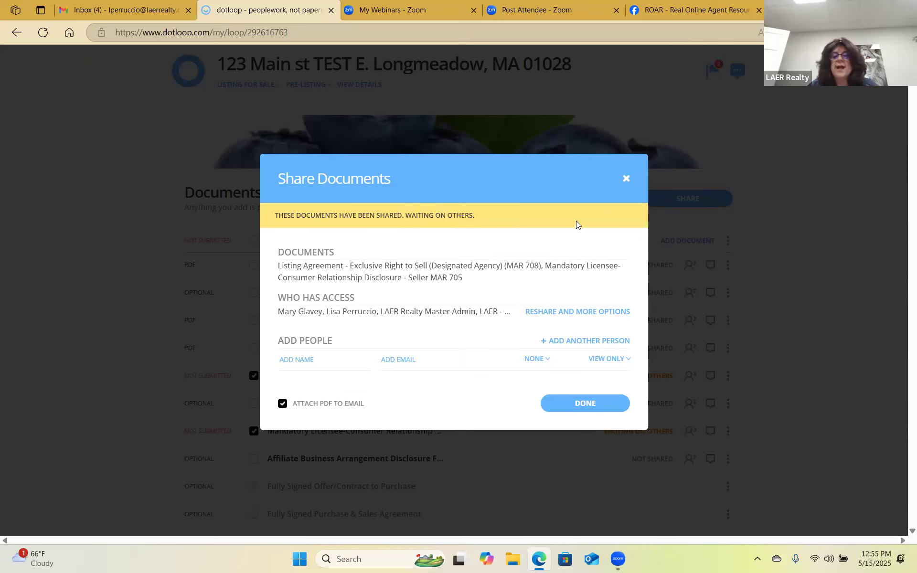
double_click(582, 400)
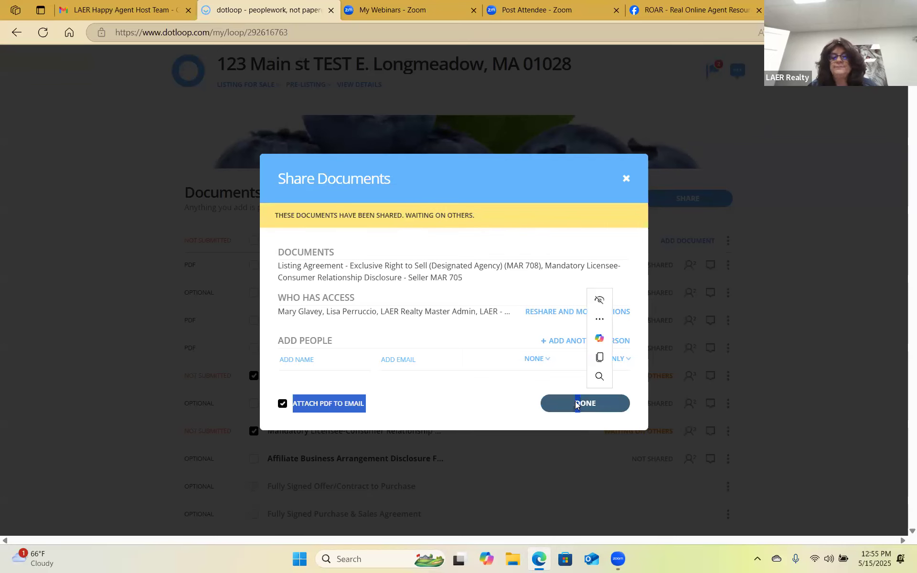
mouse_move(638, 376)
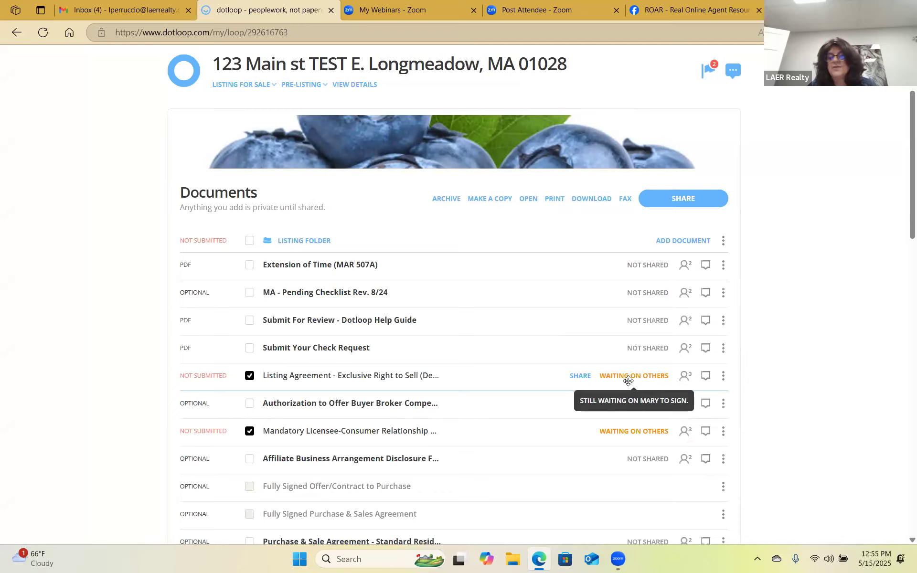
mouse_move(651, 433)
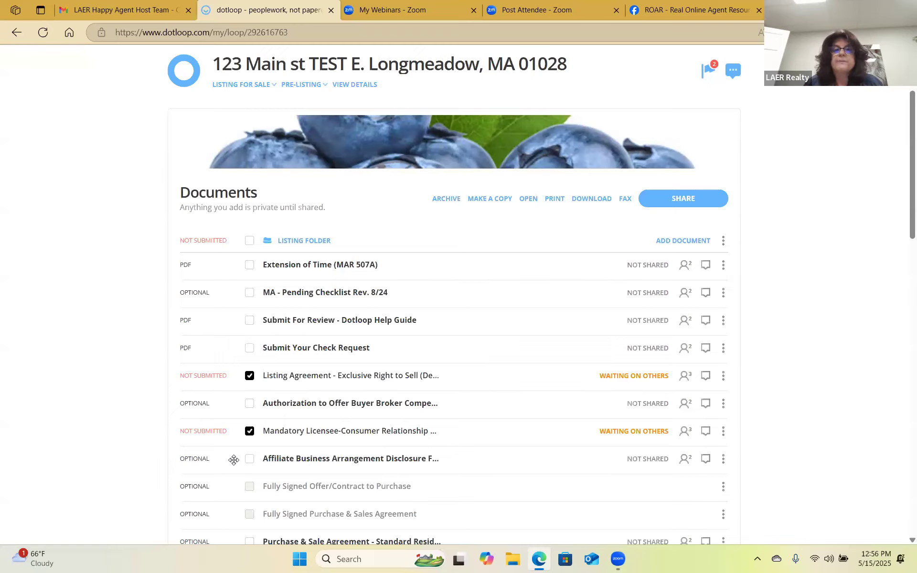
Reload the 123 Main st TEST loop to show both documents signed, then switch to Gmail.
right_click(522, 82)
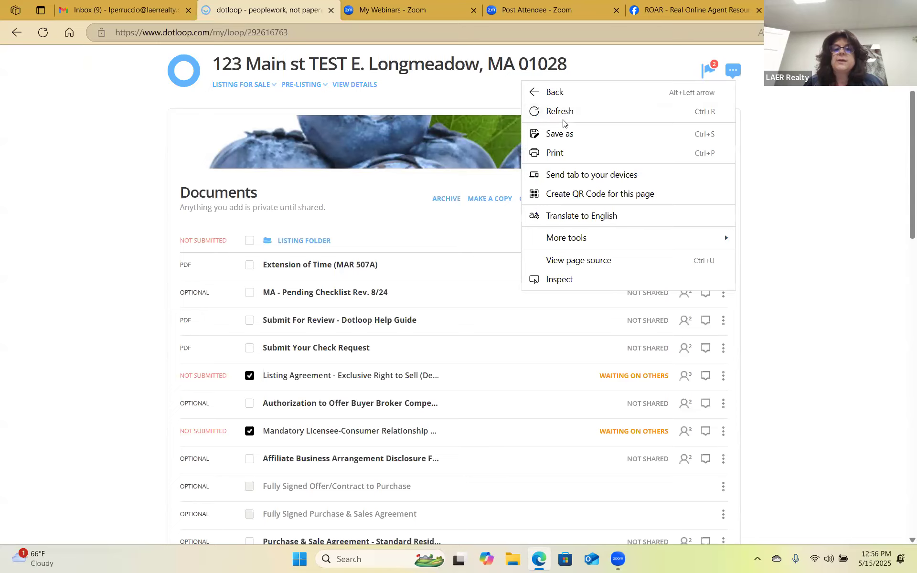
click(571, 114)
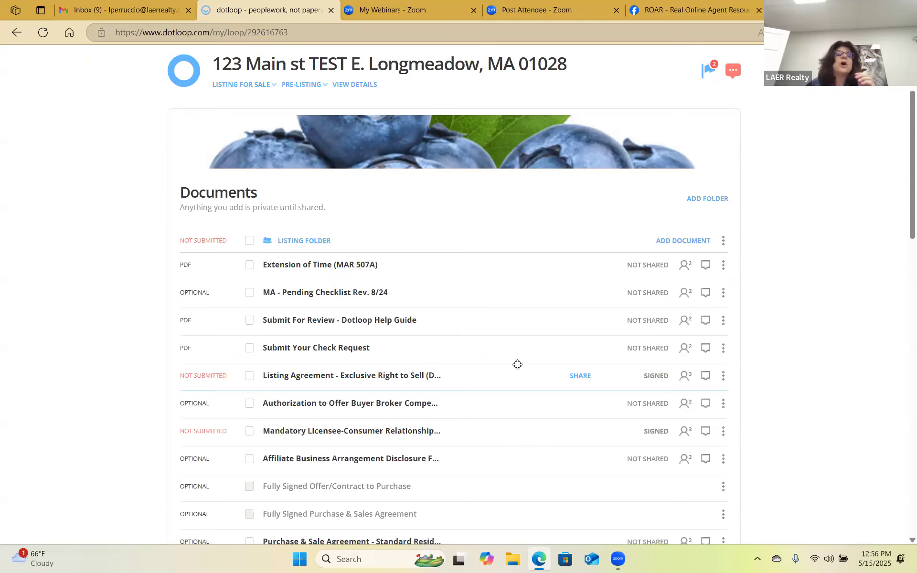
click(123, 14)
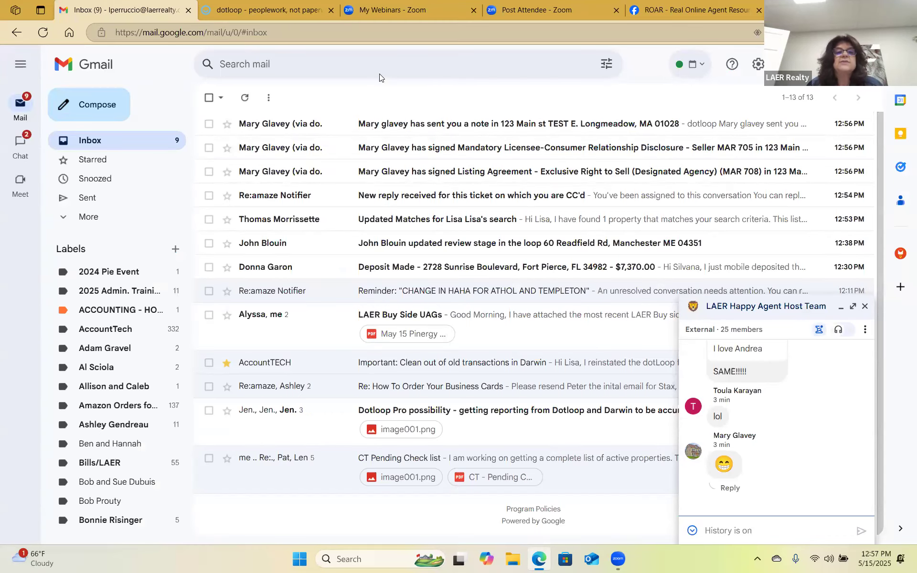
Return from the Gmail inbox to the 123 Main st TEST loop in dotloop.
click(259, 16)
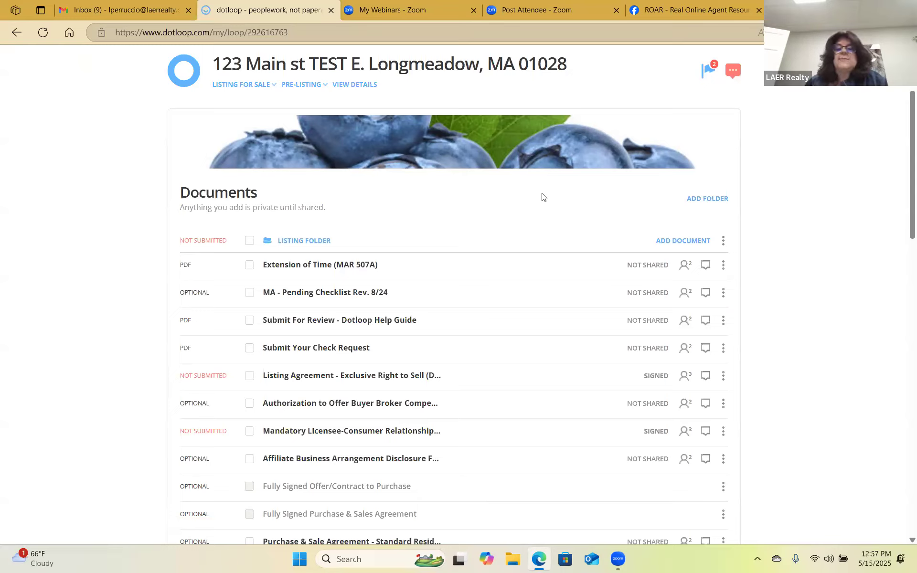
Open MA - Pending Checklist Rev. 8/24, dismiss Autofill, read its buy-side and list-side requirements, then return.
mouse_move(555, 162)
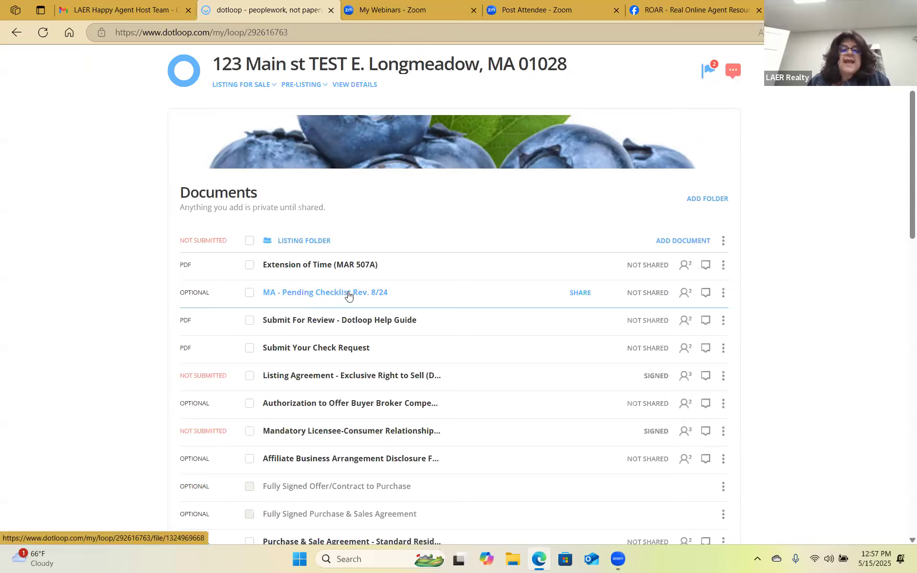
click(349, 293)
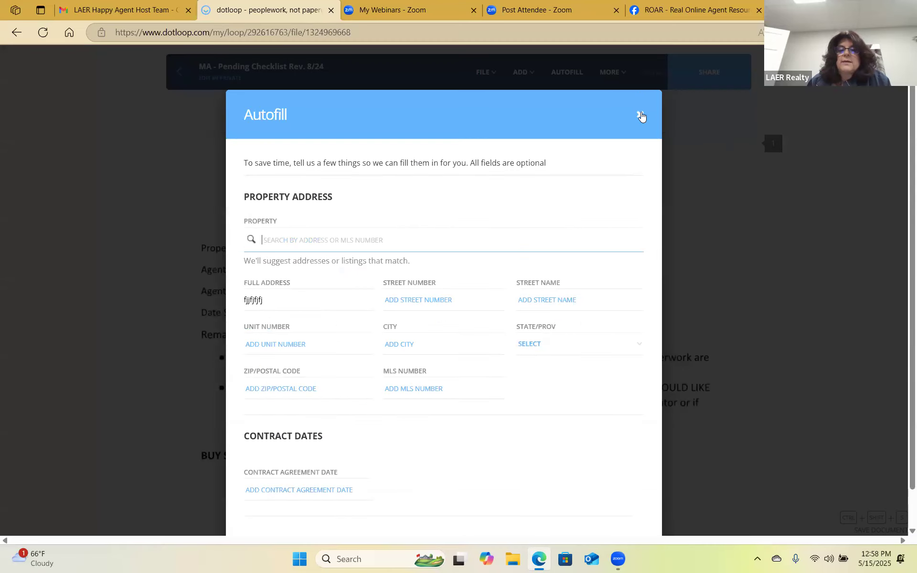
click(640, 114)
scroll(372, 279, down, 2)
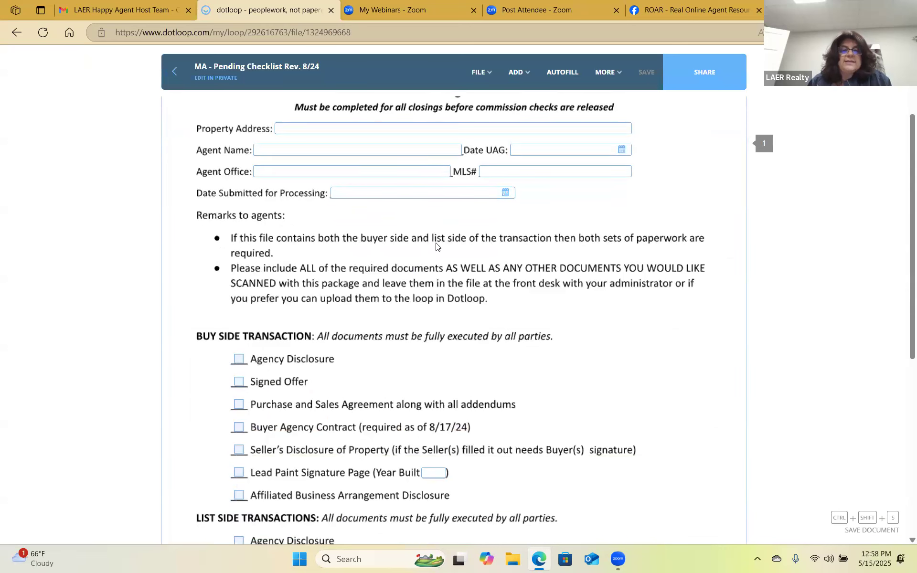
scroll(478, 246, down, 3)
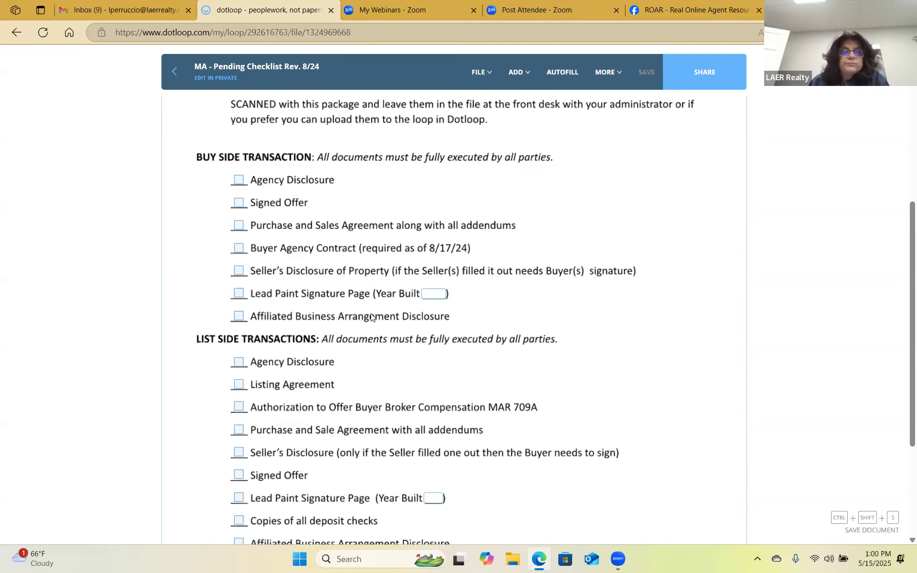
scroll(371, 317, down, 2)
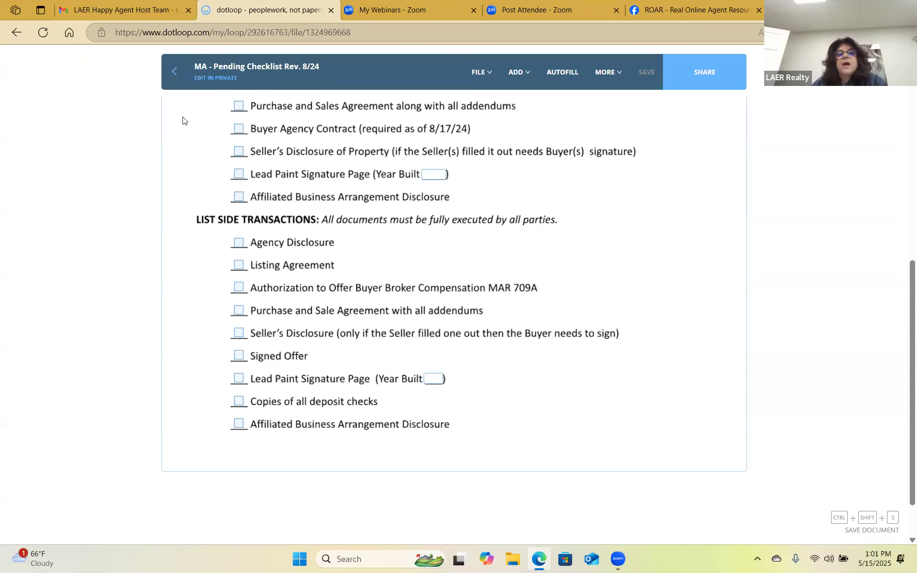
scroll(535, 276, down, 1)
scroll(535, 274, up, 10)
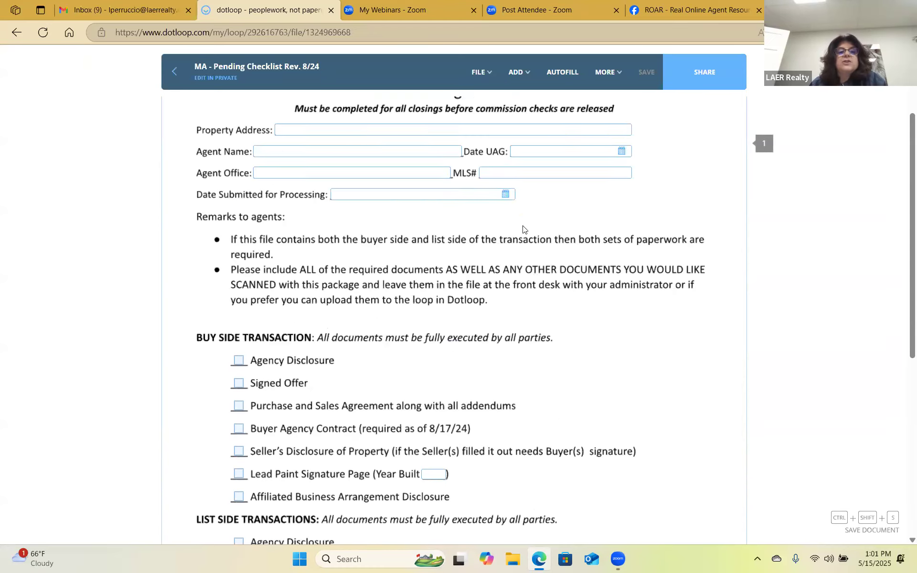
click(175, 72)
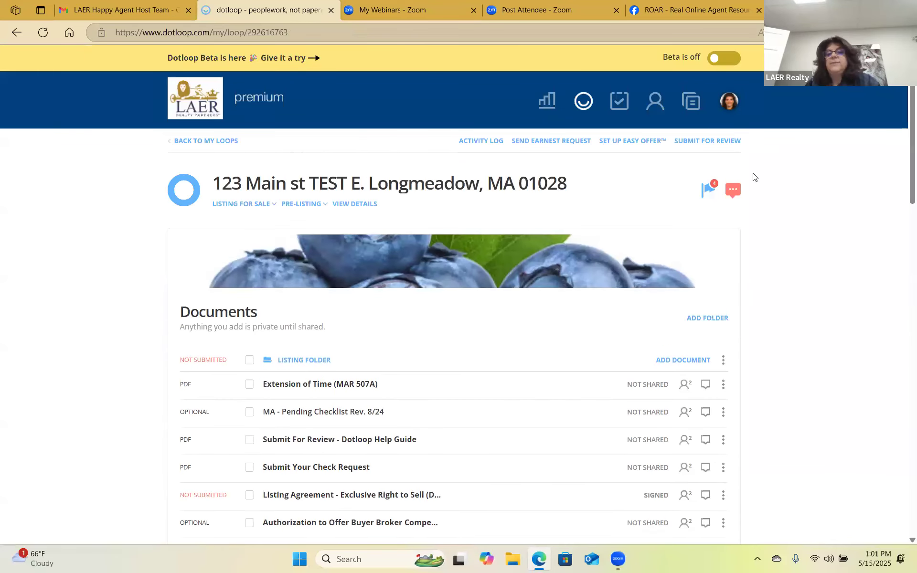
scroll(619, 206, down, 1)
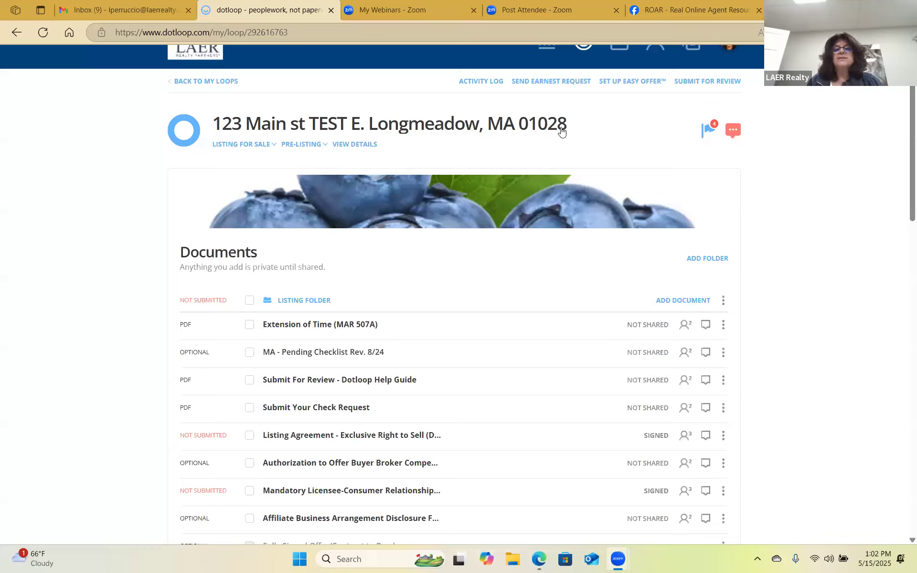
click(729, 87)
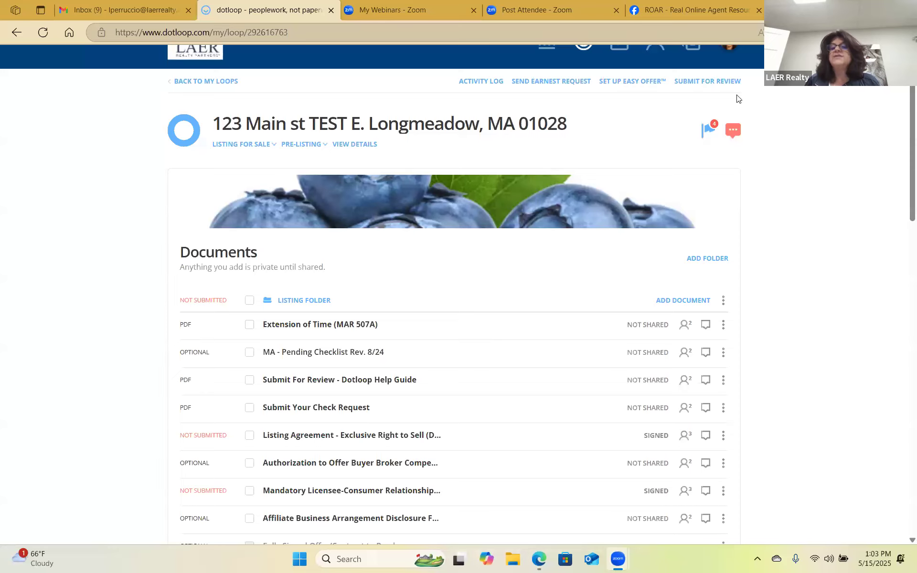
click(734, 82)
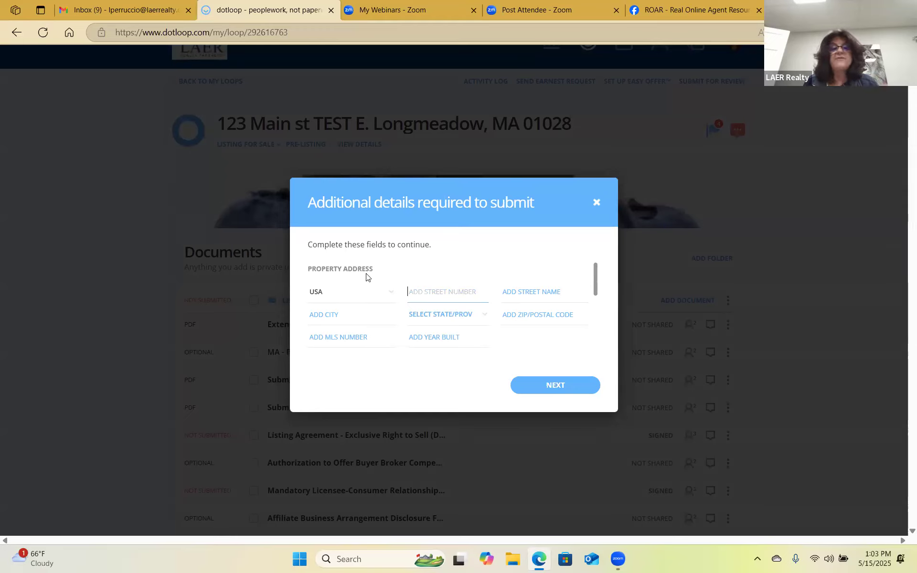
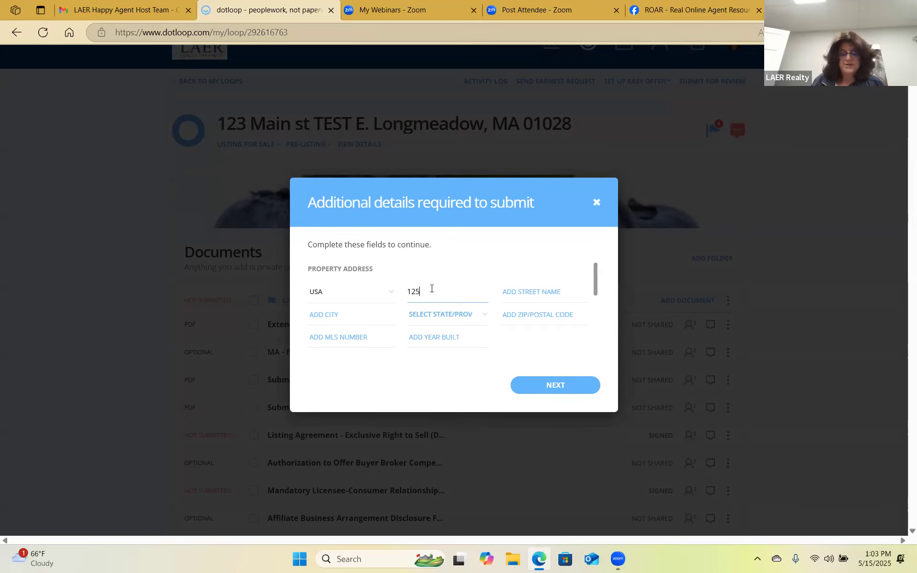
key(Tab)
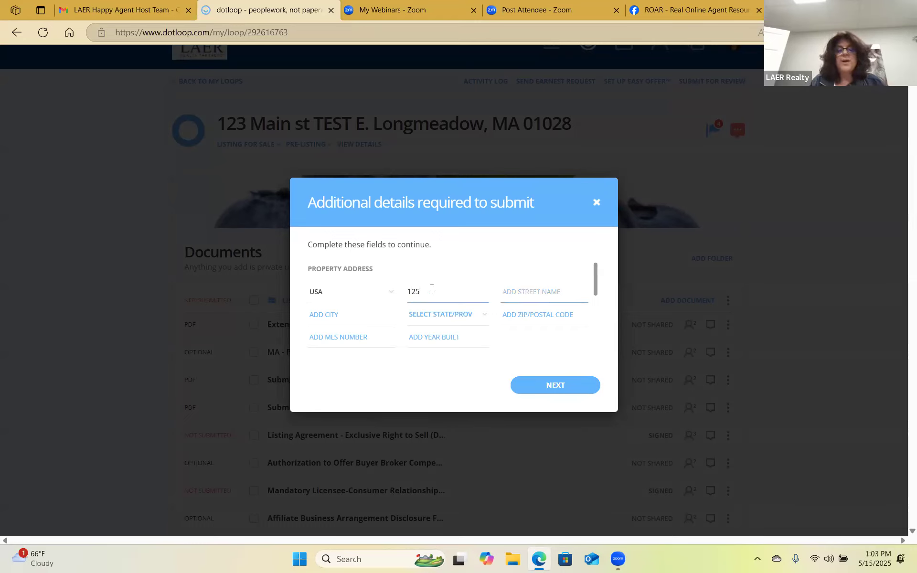
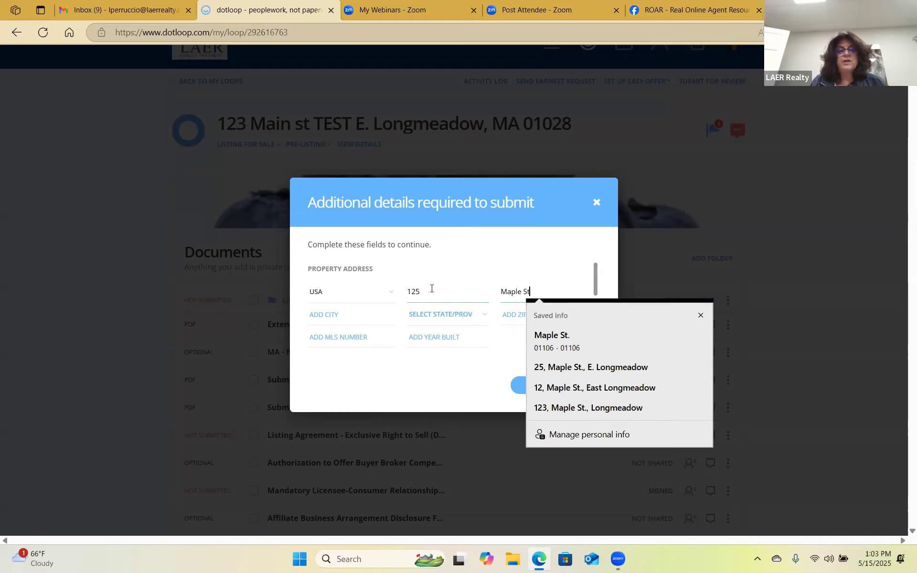
key(Tab)
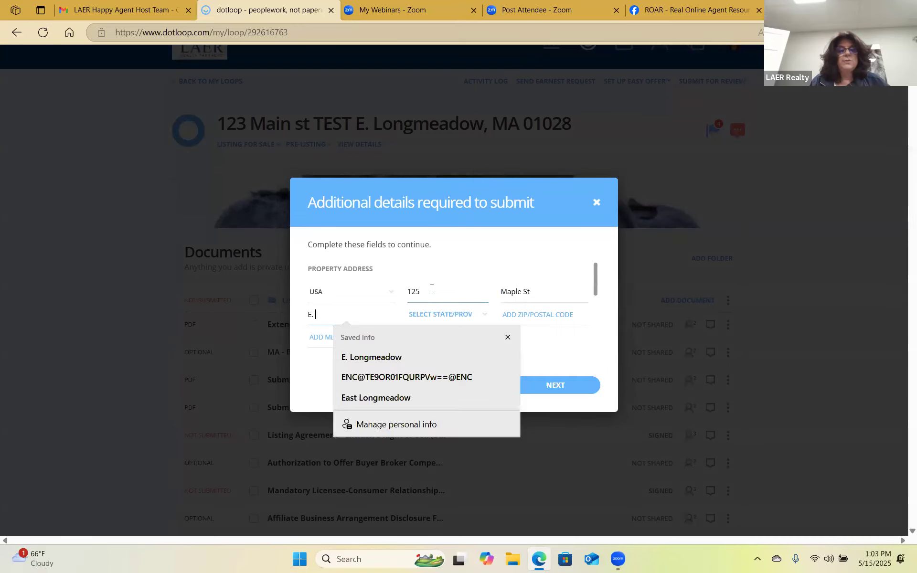
key(Tab)
key(m)
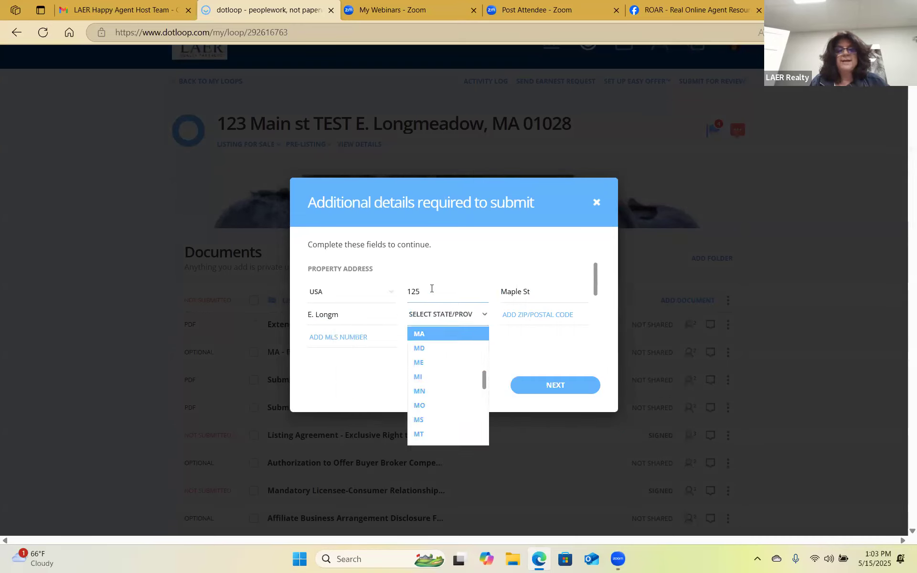
key(Tab)
text(01028)
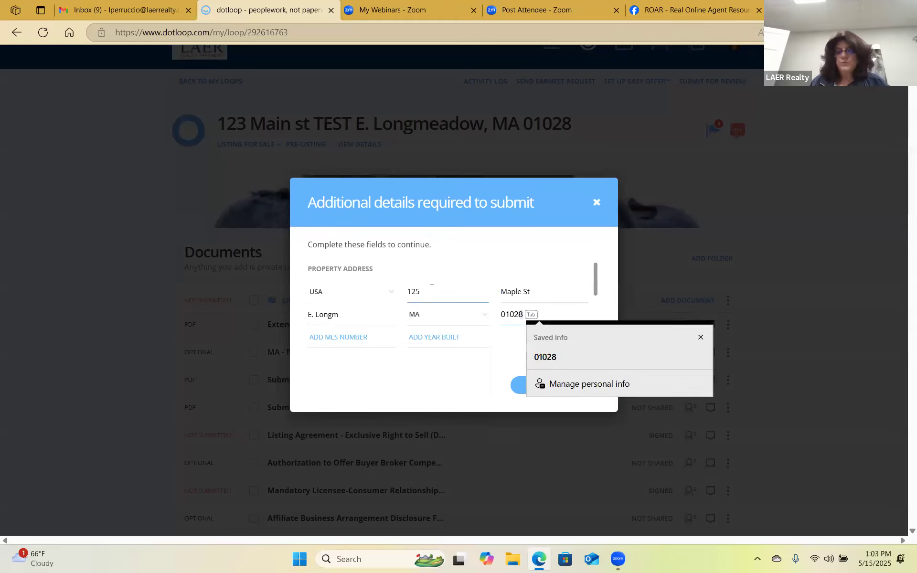
Fill the saved MLS number and year built 1990, continue, and dismiss the additional-details notice.
click(344, 341)
click(376, 378)
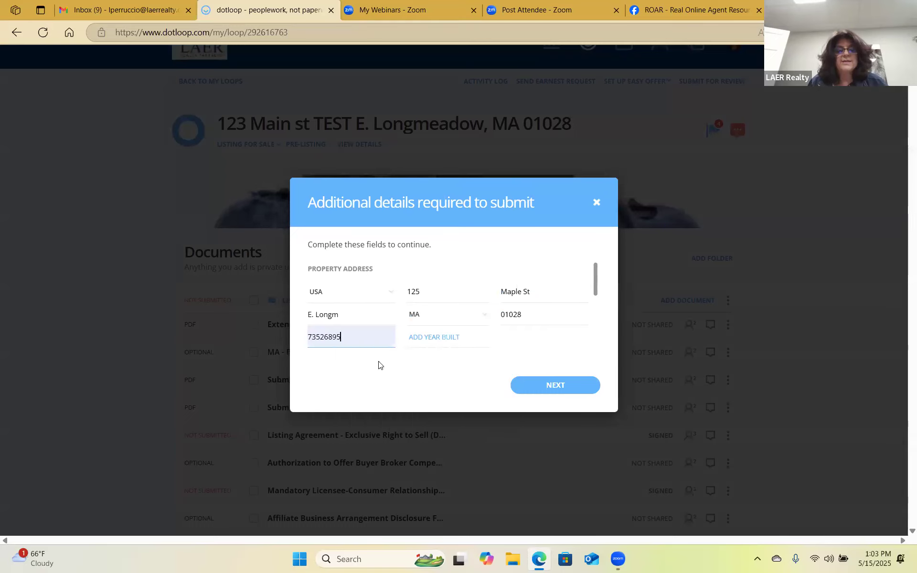
click(451, 337)
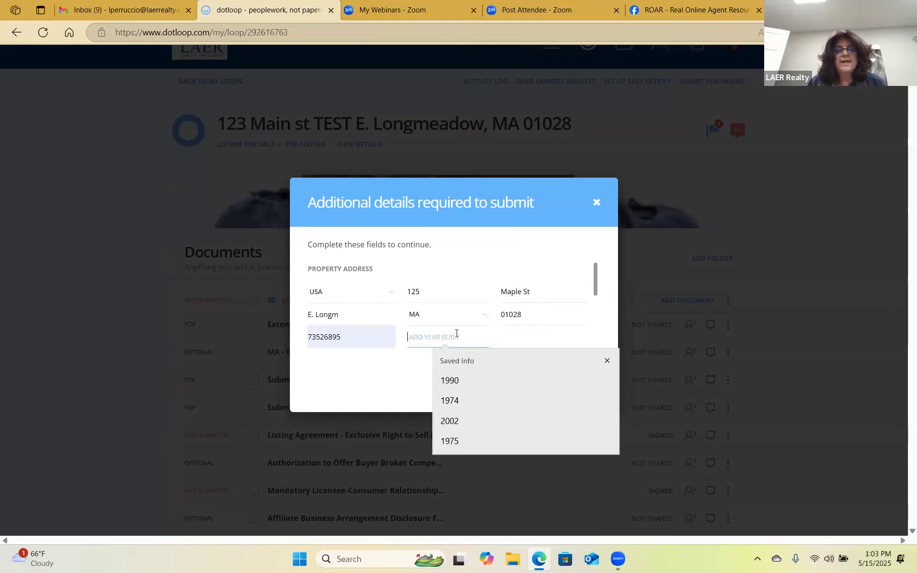
click(451, 381)
click(558, 385)
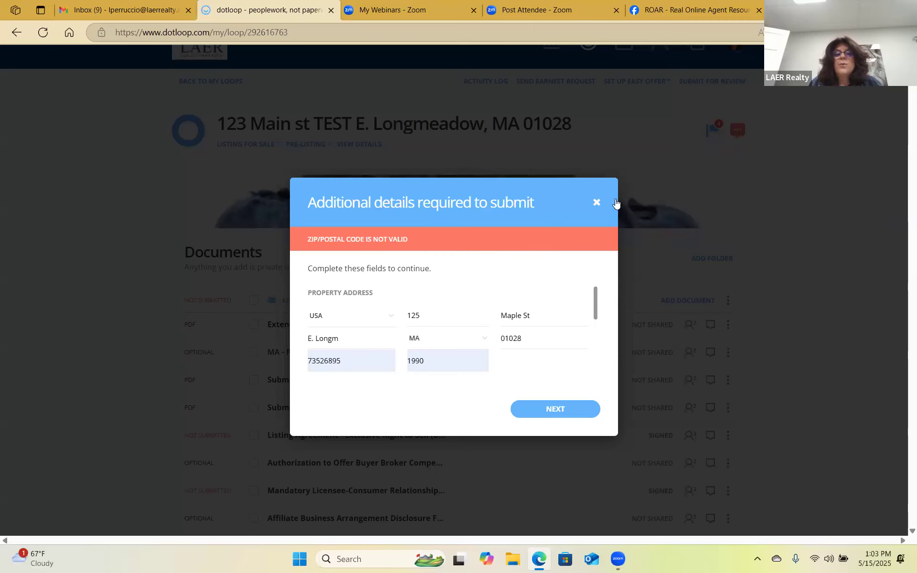
click(597, 201)
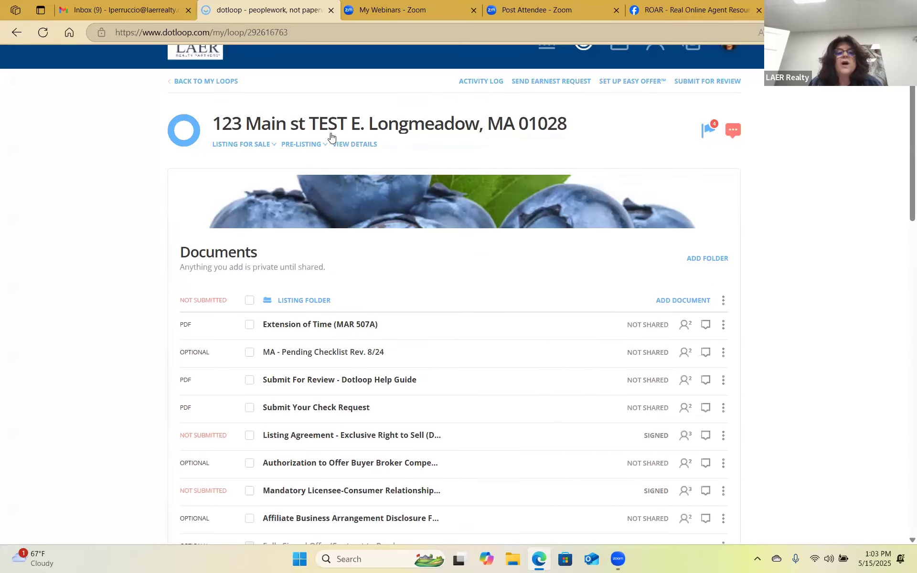
In the loop's details page, enter street number 125 in the property address.
click(364, 146)
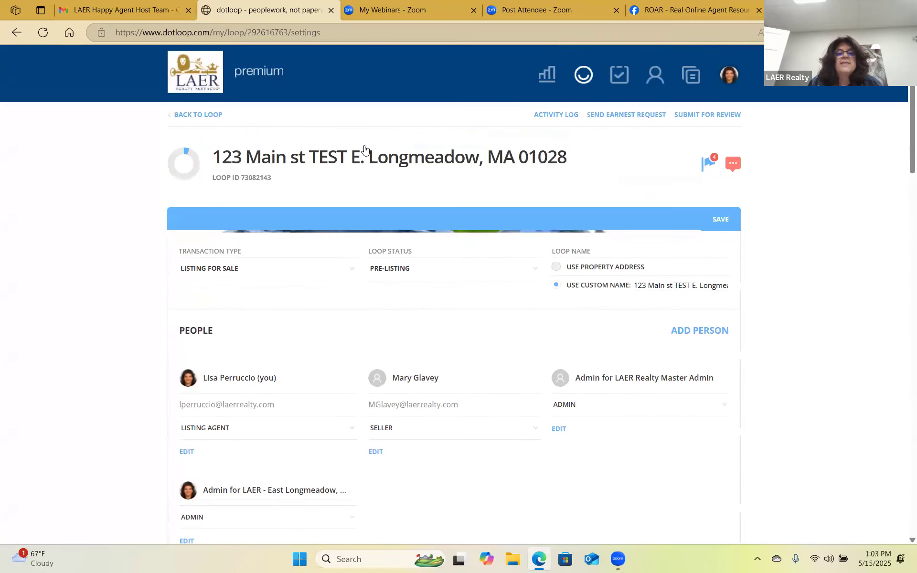
scroll(621, 382, down, 2)
scroll(469, 332, down, 6)
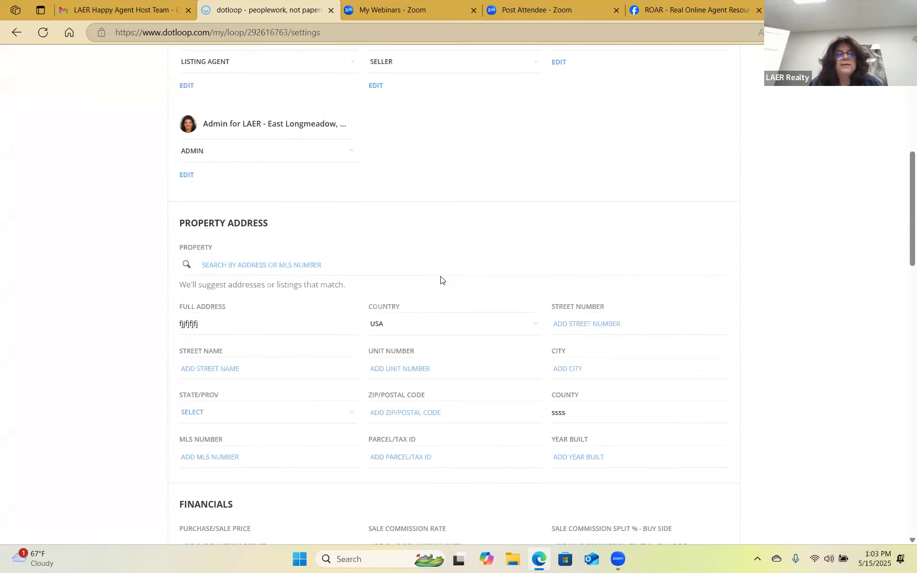
scroll(449, 287, down, 1)
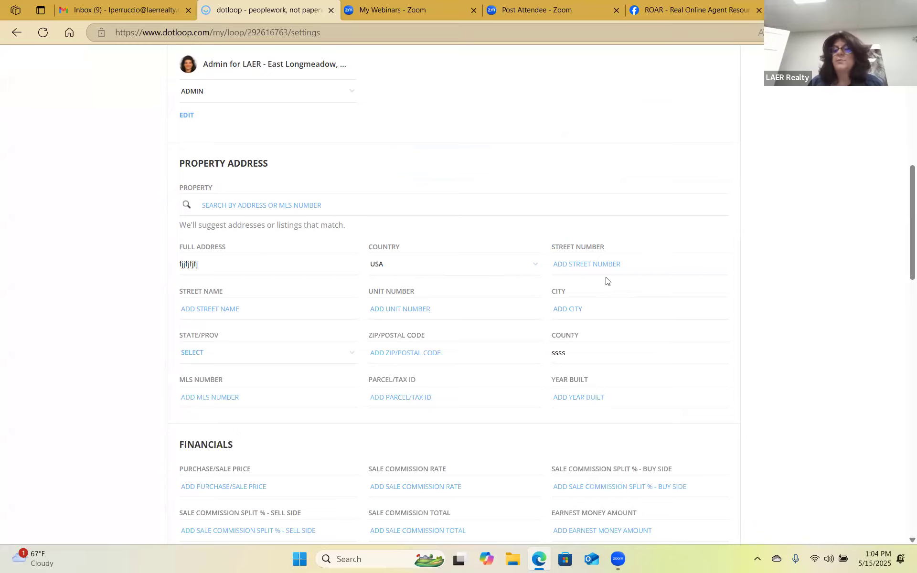
scroll(426, 137, up, 7)
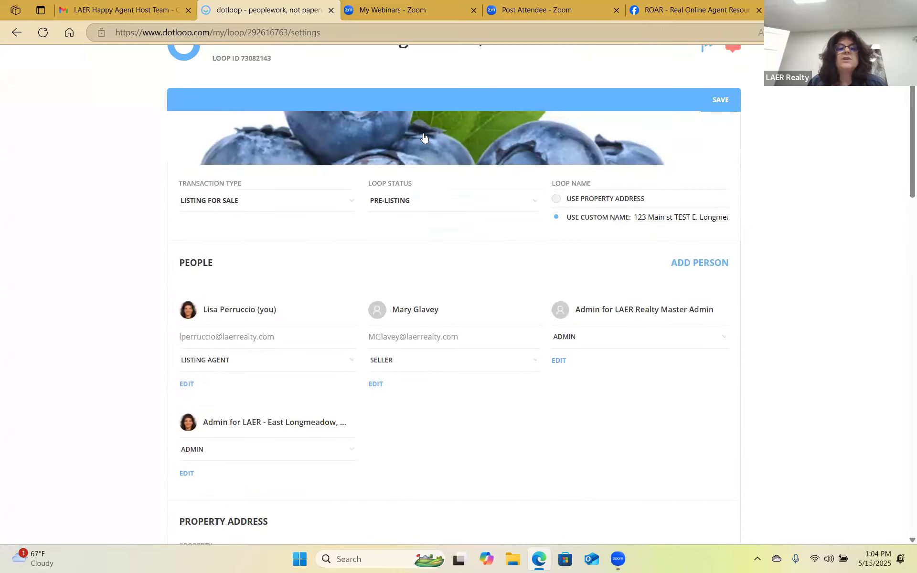
scroll(400, 143, up, 3)
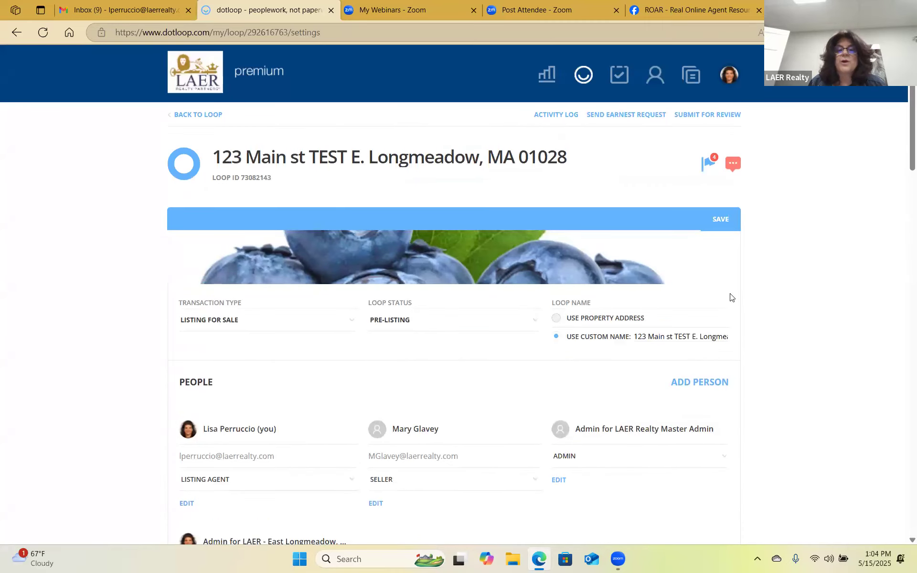
scroll(732, 298, down, 10)
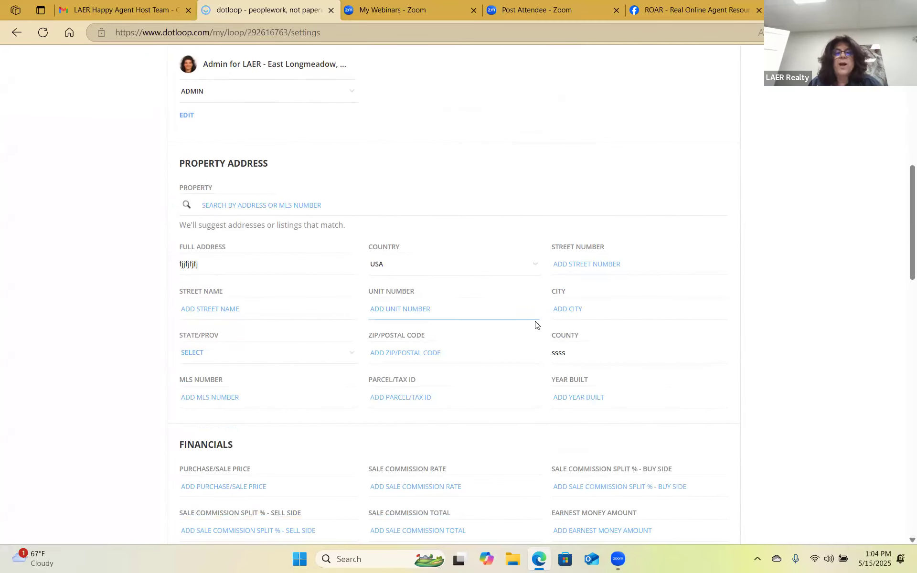
click(594, 264)
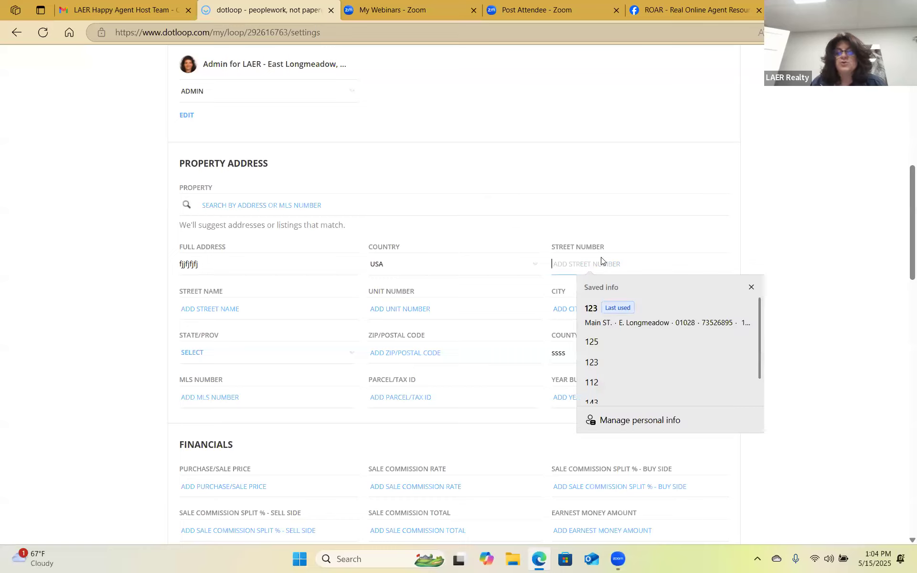
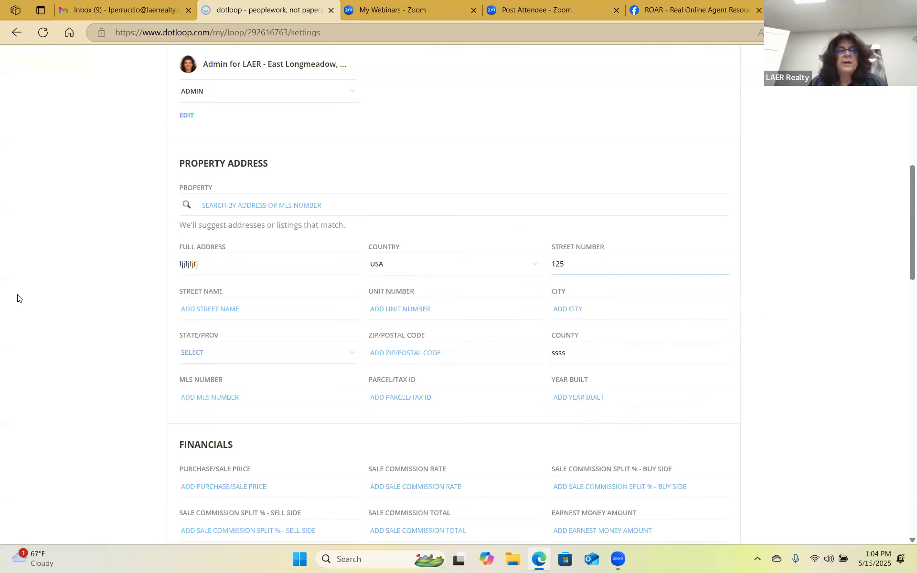
Clear the junk value from the Full Address field.
click(223, 268)
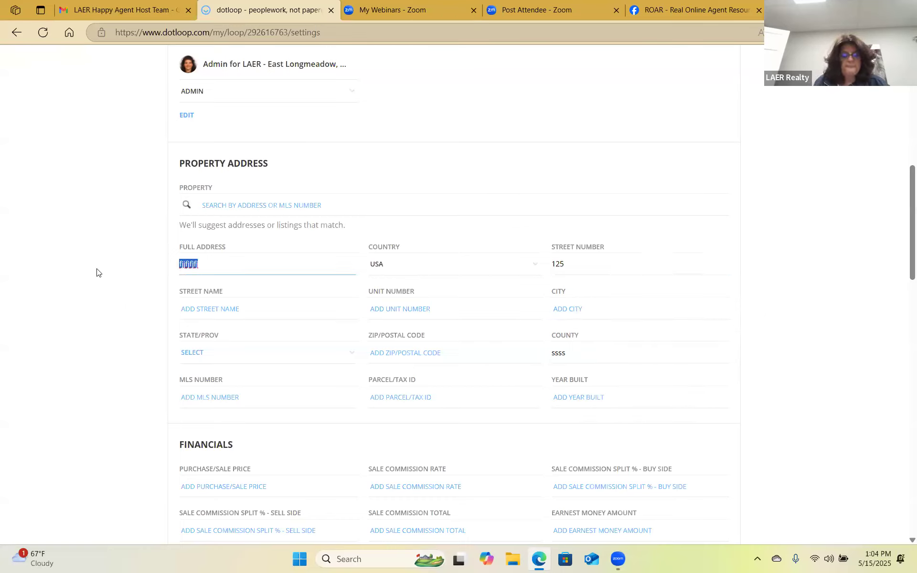
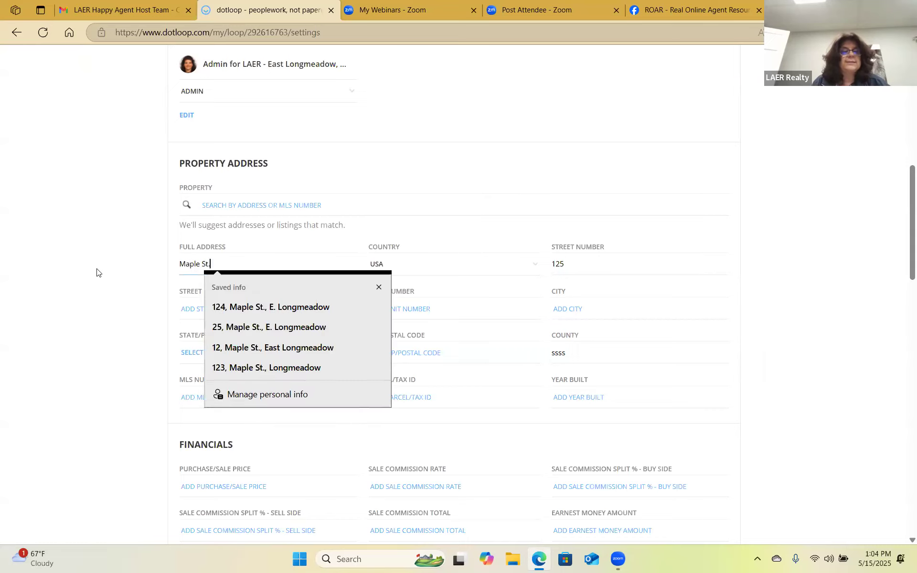
key(Tab)
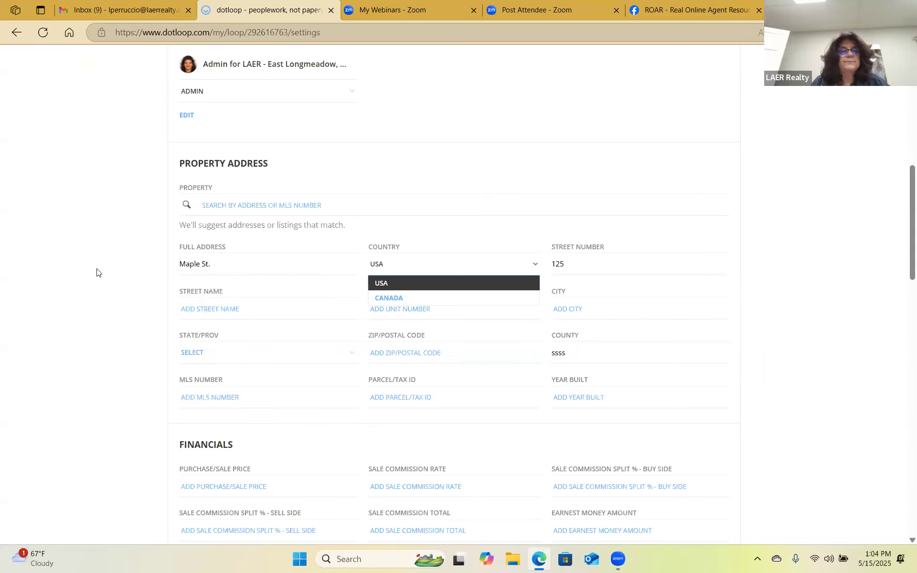
click(225, 263)
key(BackSpace)
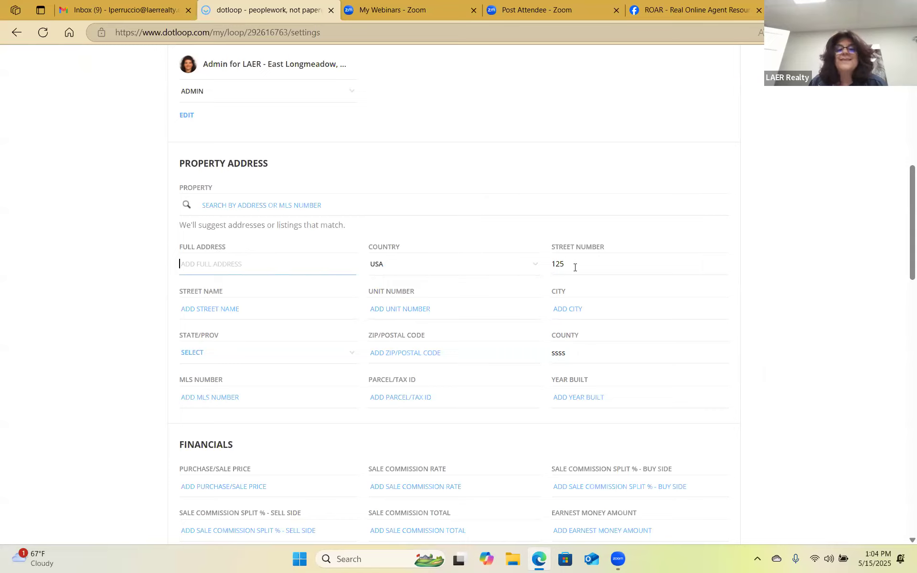
click(217, 309)
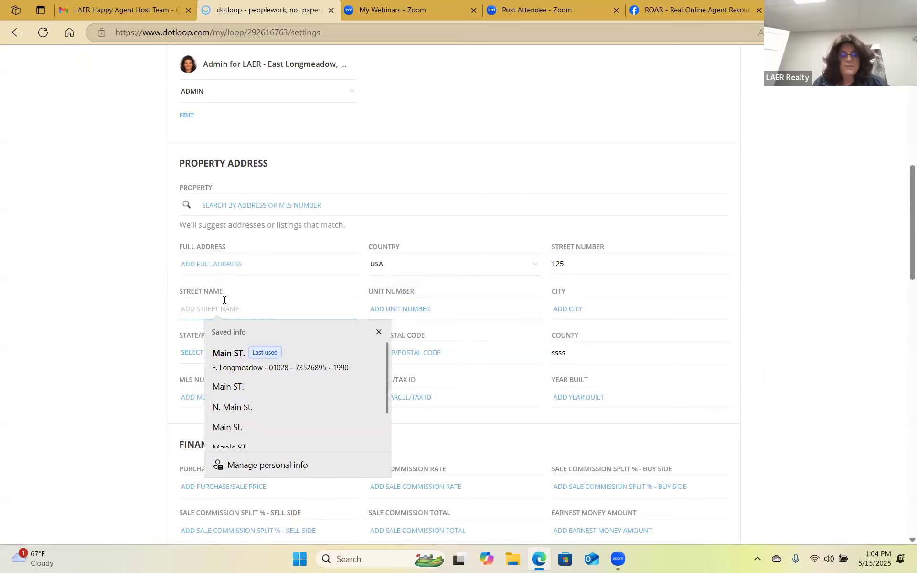
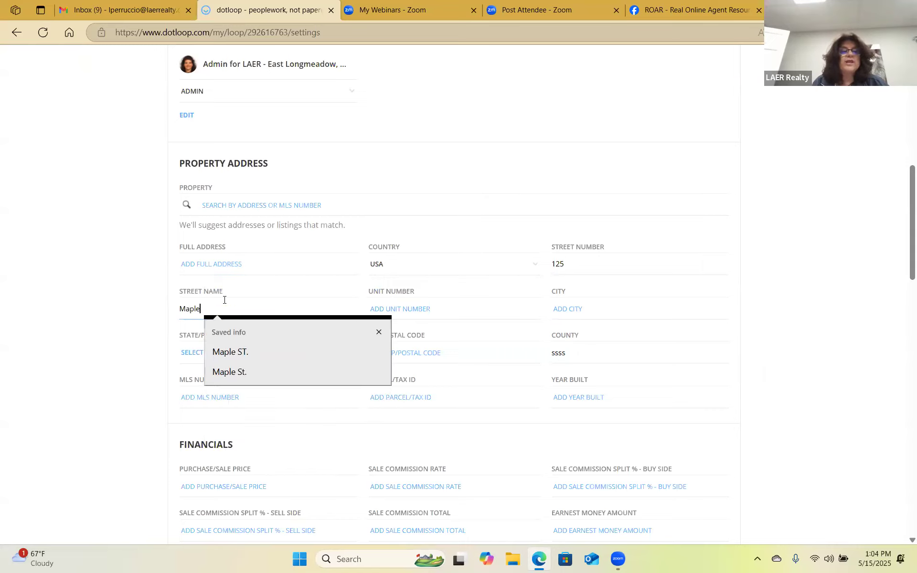
key(Tab)
key(Tab)
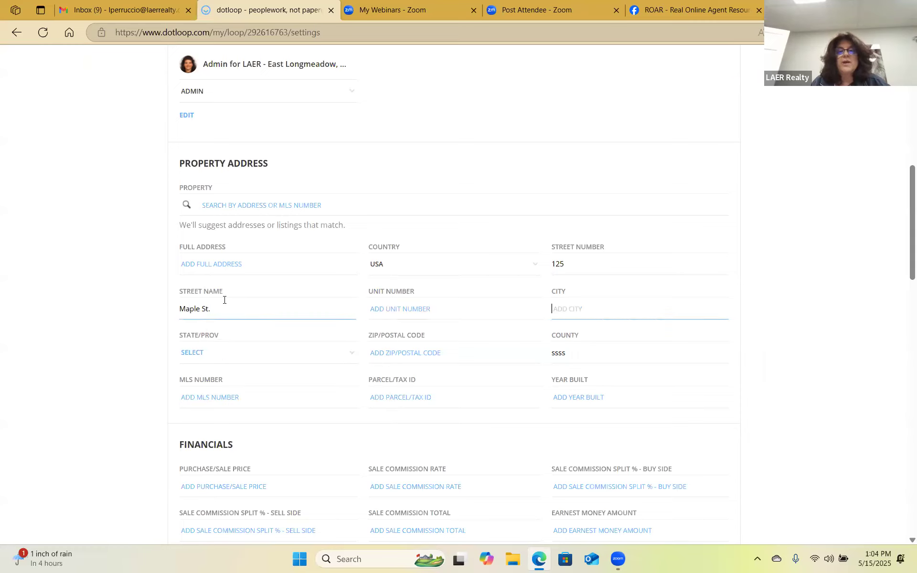
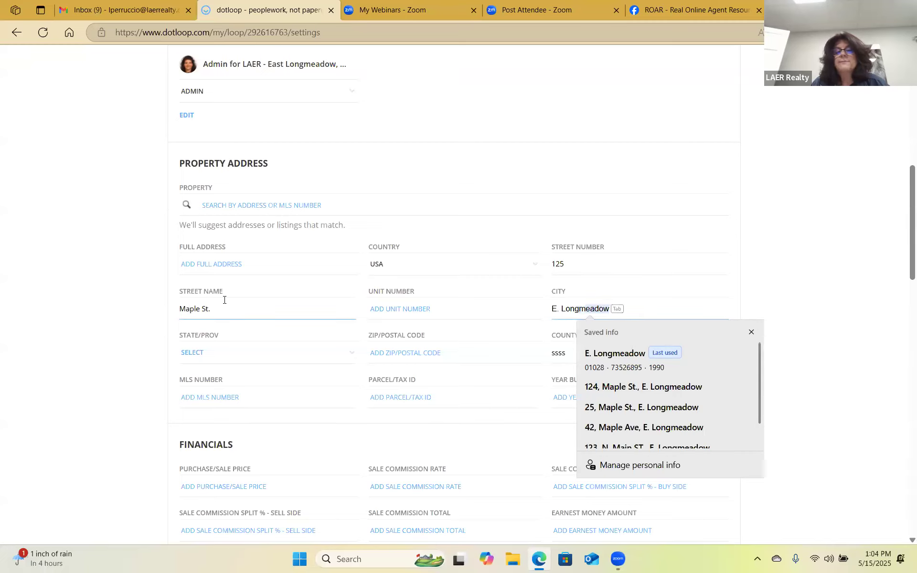
key(Tab)
Set state MA and ZIP 01028, and clear the junk county value.
text(ma)
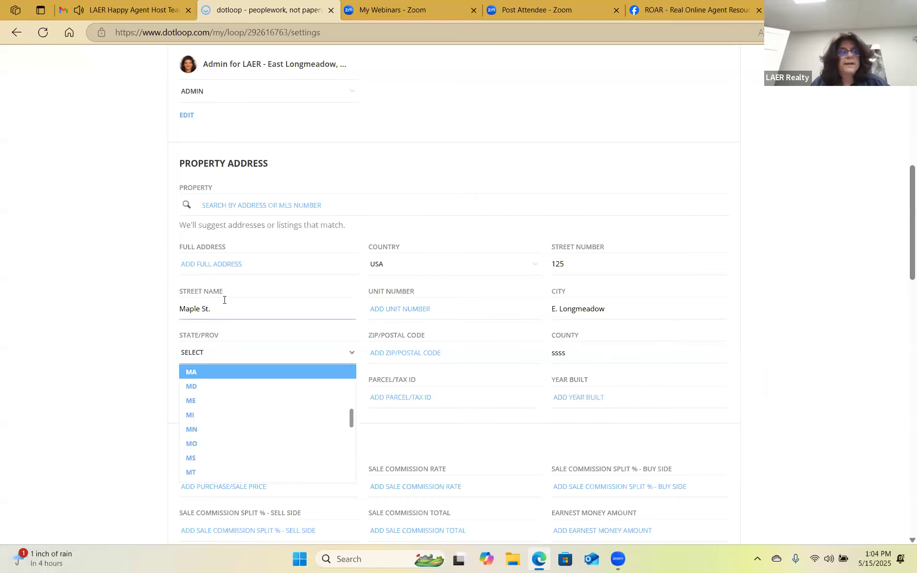
key(Tab)
text(01028)
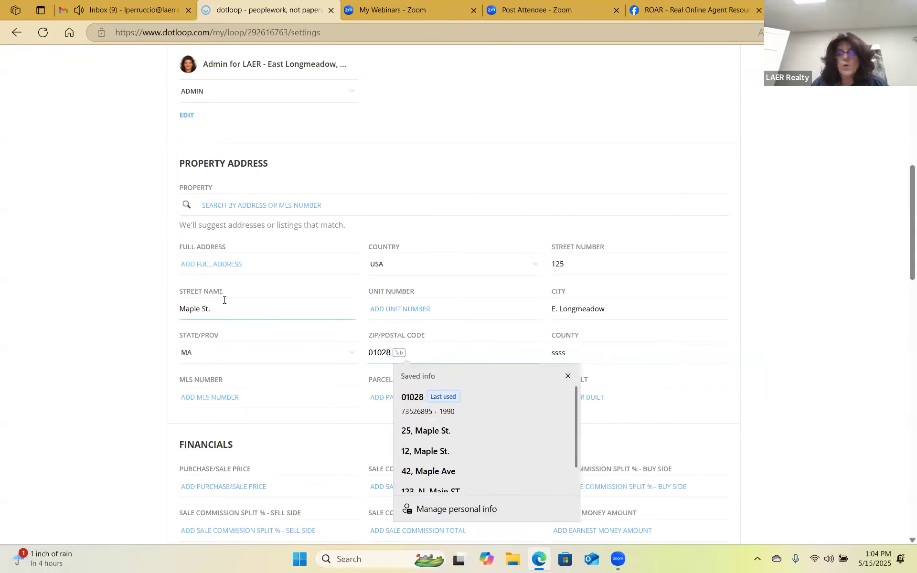
key(Tab)
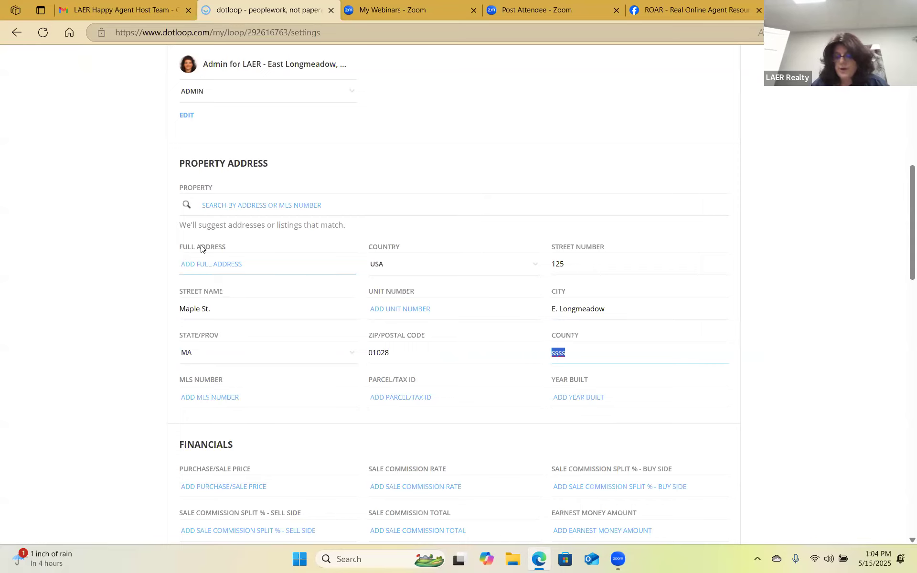
key(BackSpace)
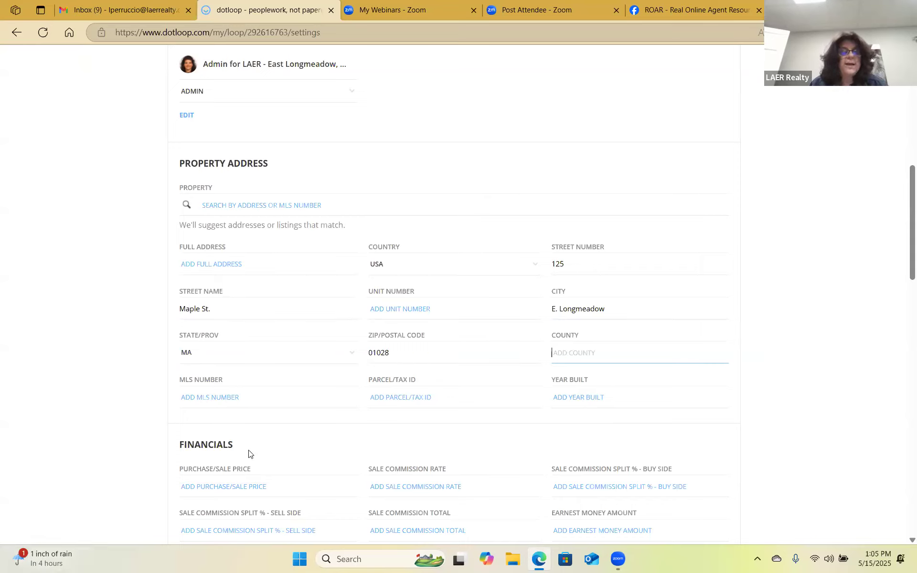
click(224, 396)
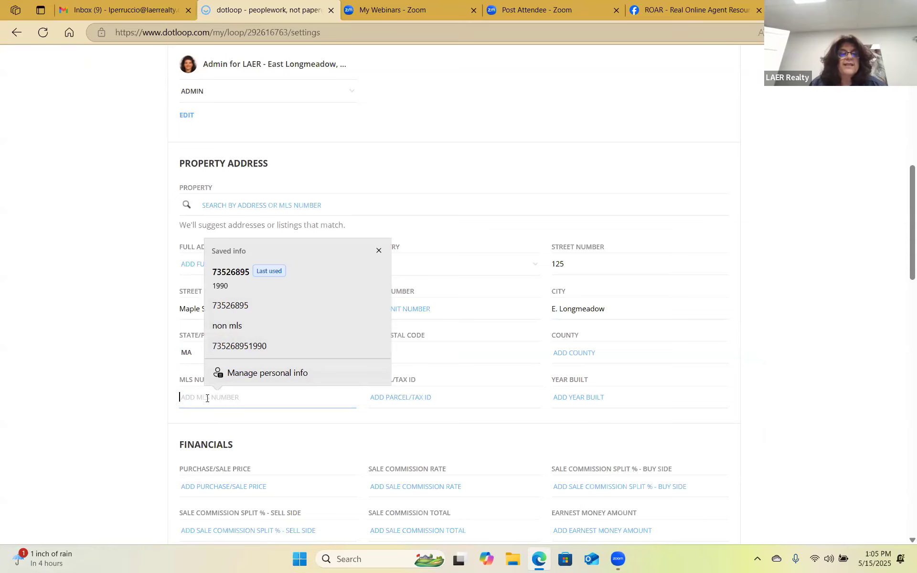
Fill the MLS number and year built from saved info, save the loop settings, and return to the loop.
click(237, 278)
scroll(239, 401, down, 10)
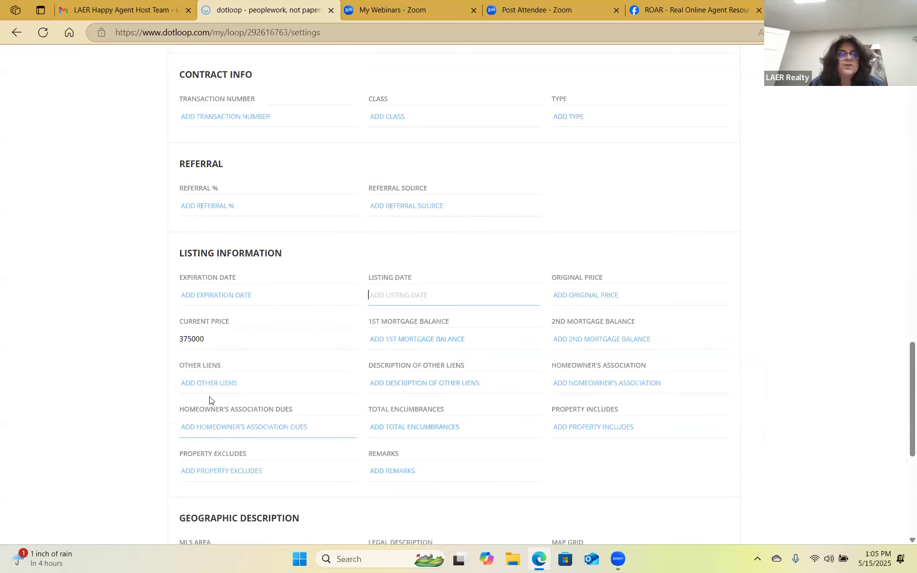
scroll(225, 204, down, 6)
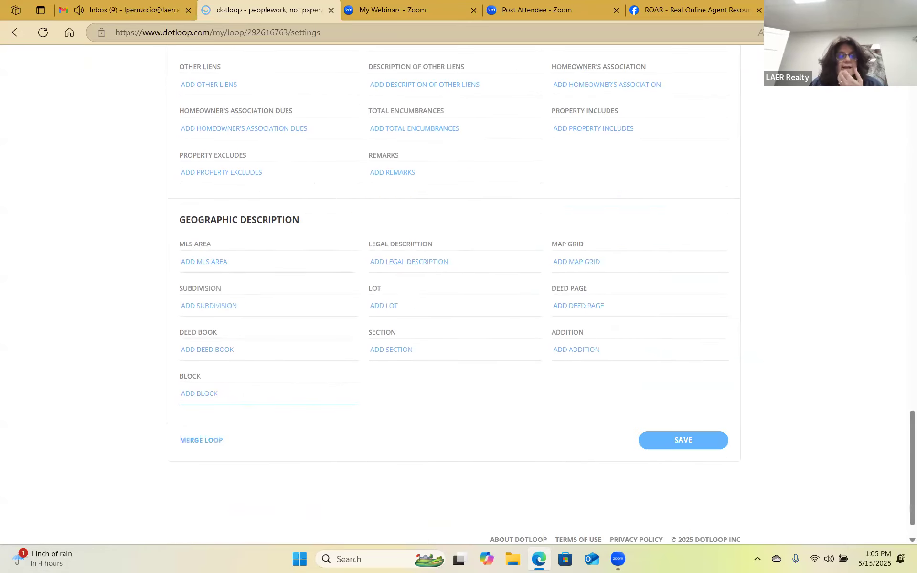
scroll(244, 399, up, 15)
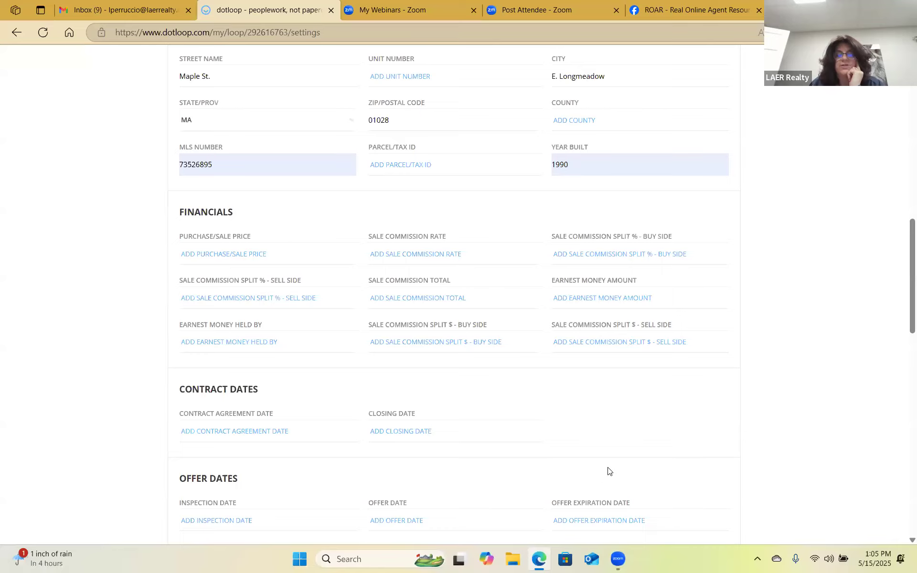
scroll(684, 373, up, 8)
scroll(724, 339, up, 5)
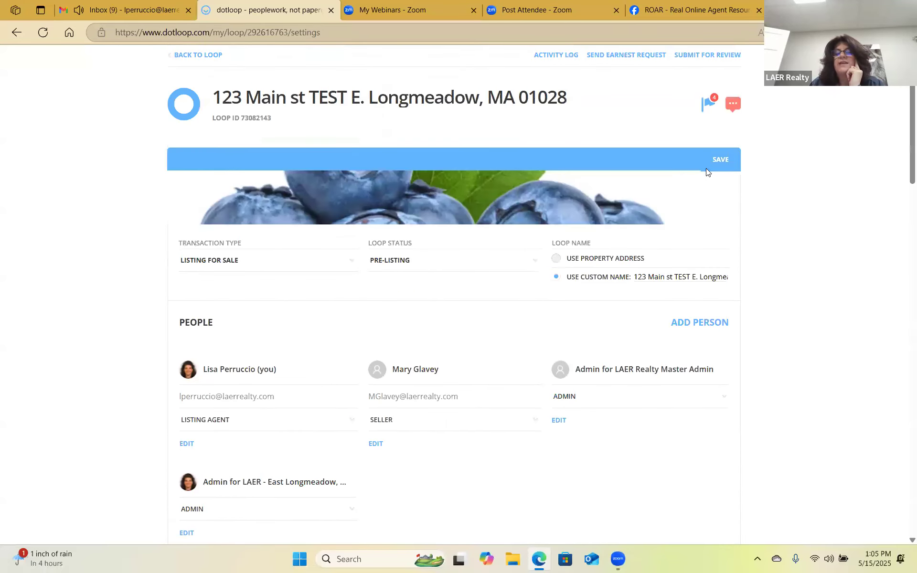
click(717, 161)
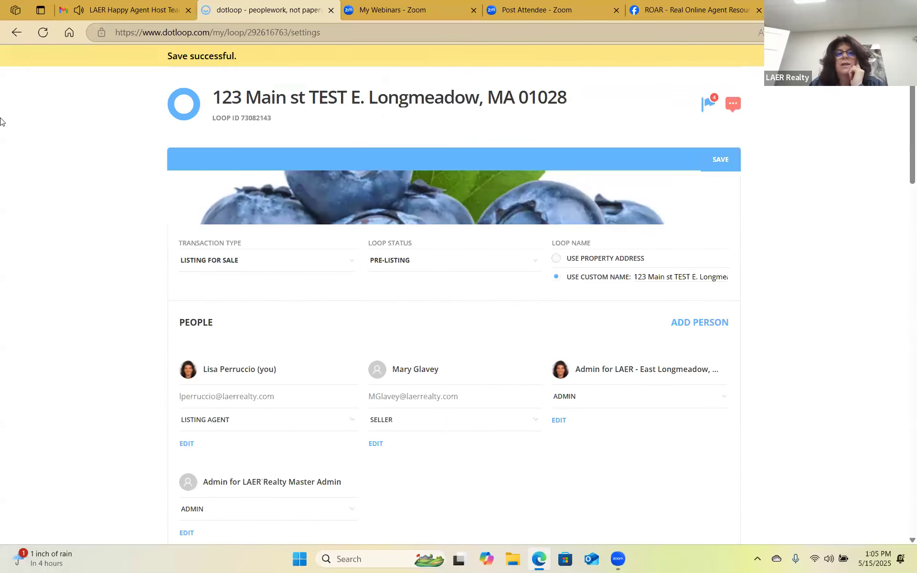
scroll(249, 192, up, 2)
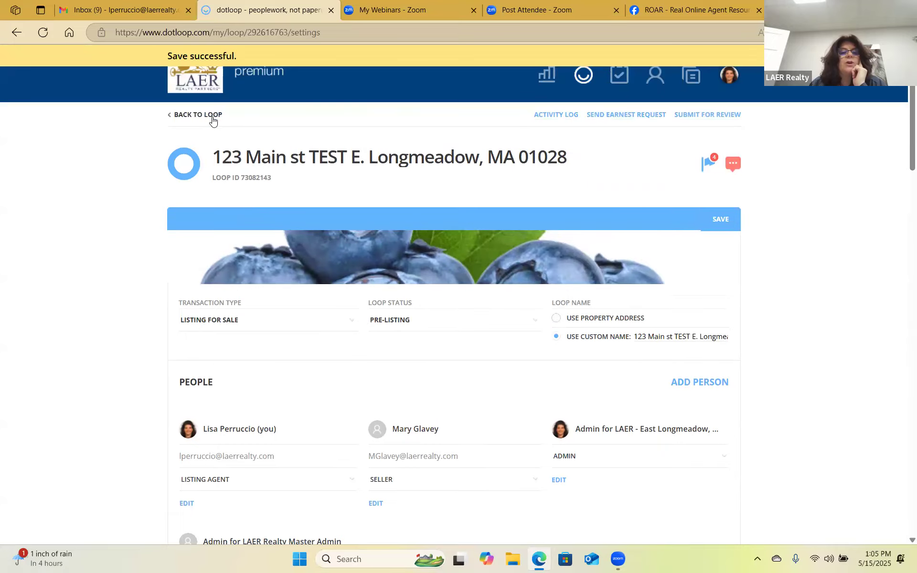
click(200, 114)
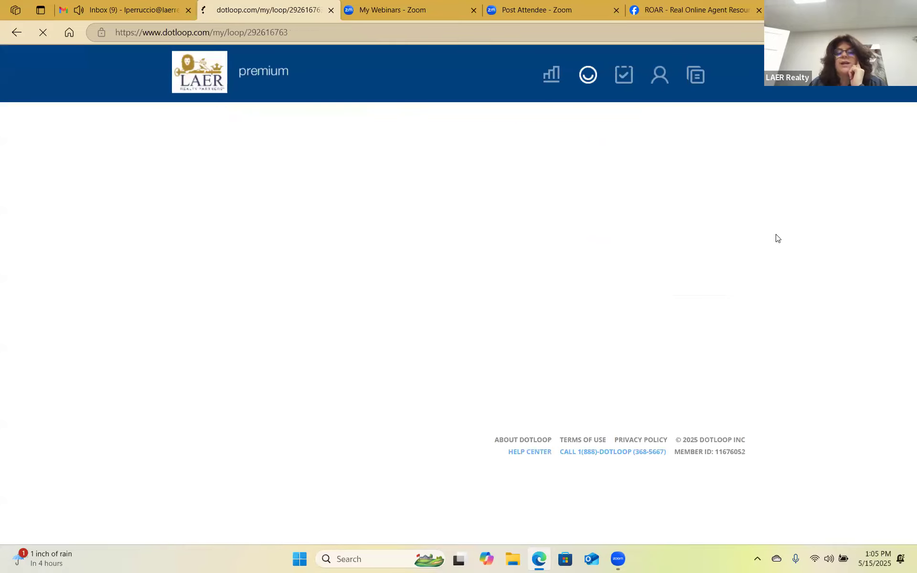
Check which seller details Submit for Review still requires, then open the loop's settings page.
click(732, 140)
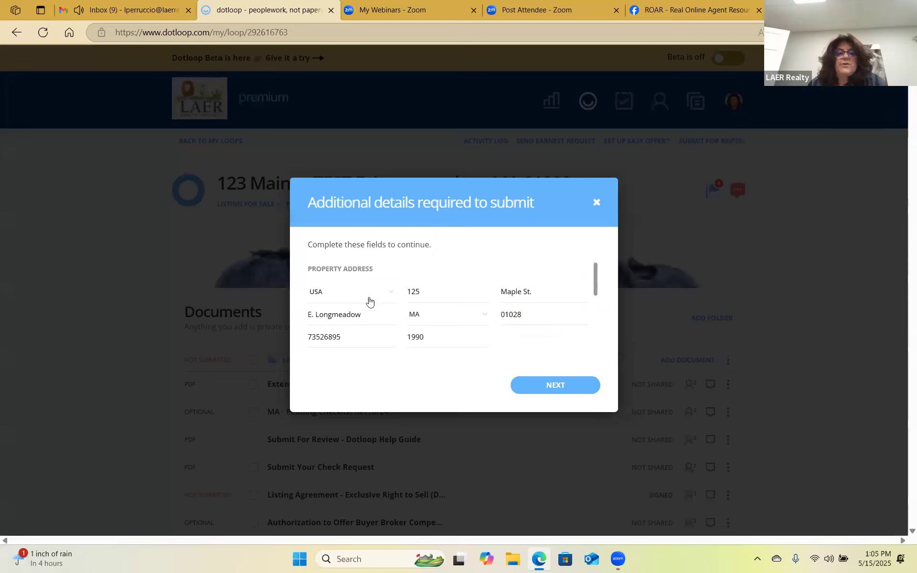
drag(596, 299, 600, 358)
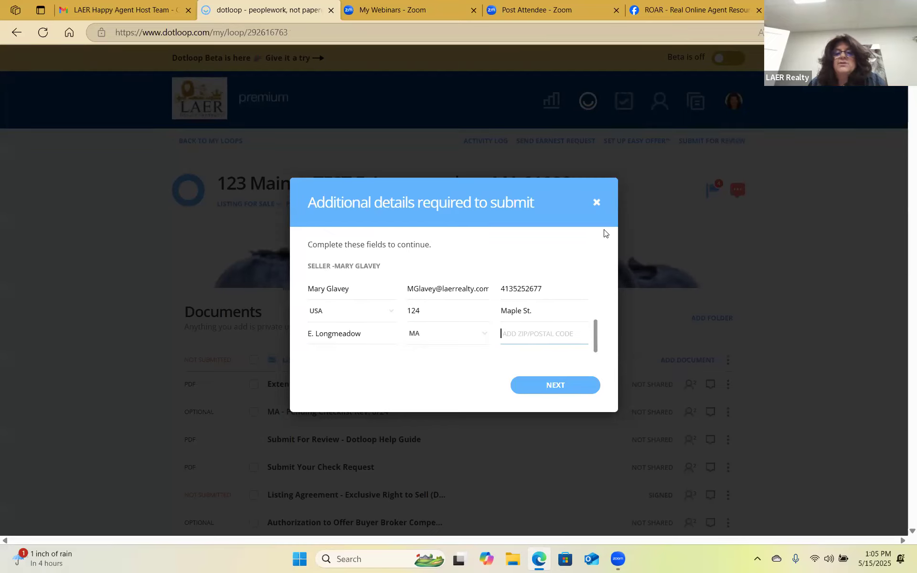
click(597, 206)
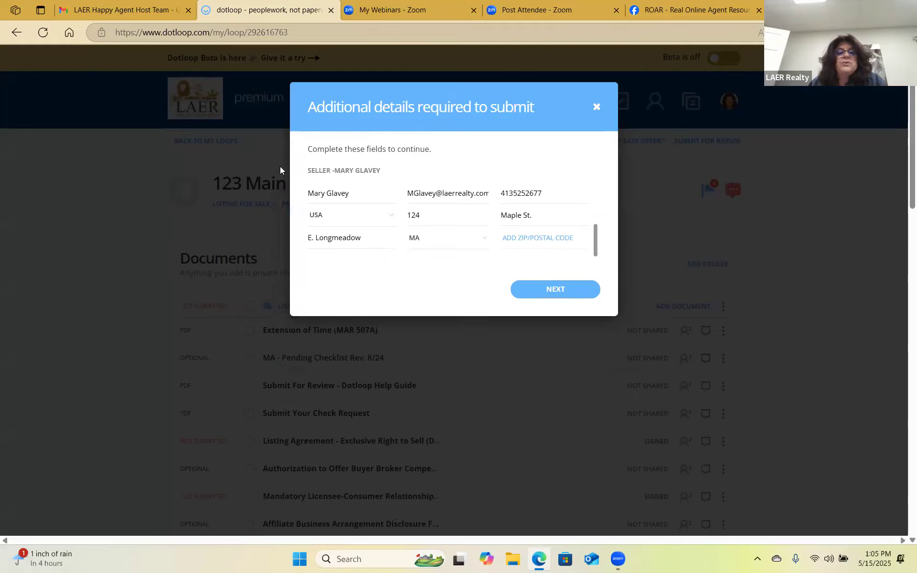
click(363, 205)
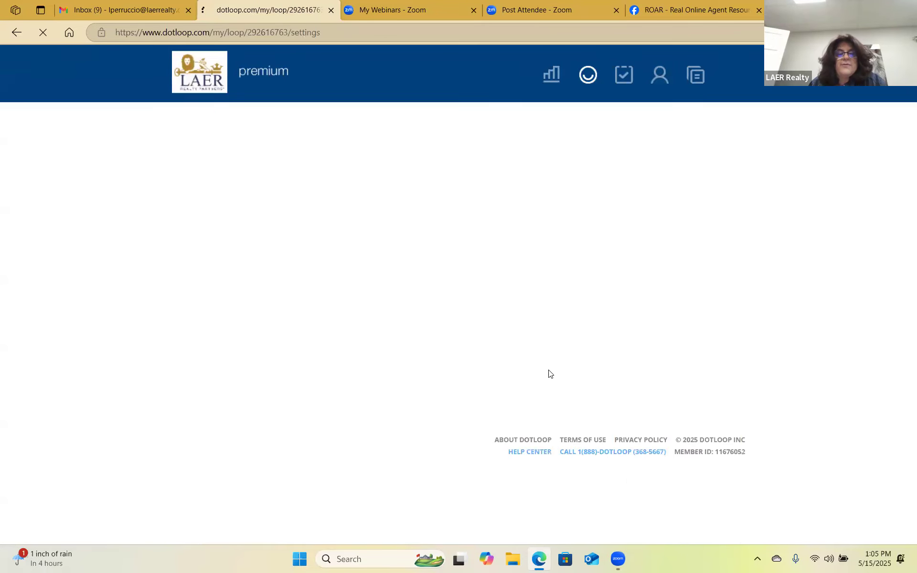
scroll(342, 350, down, 2)
Add ZIP 01028 to the seller's contact, save the loop settings, and return to the loop.
click(376, 385)
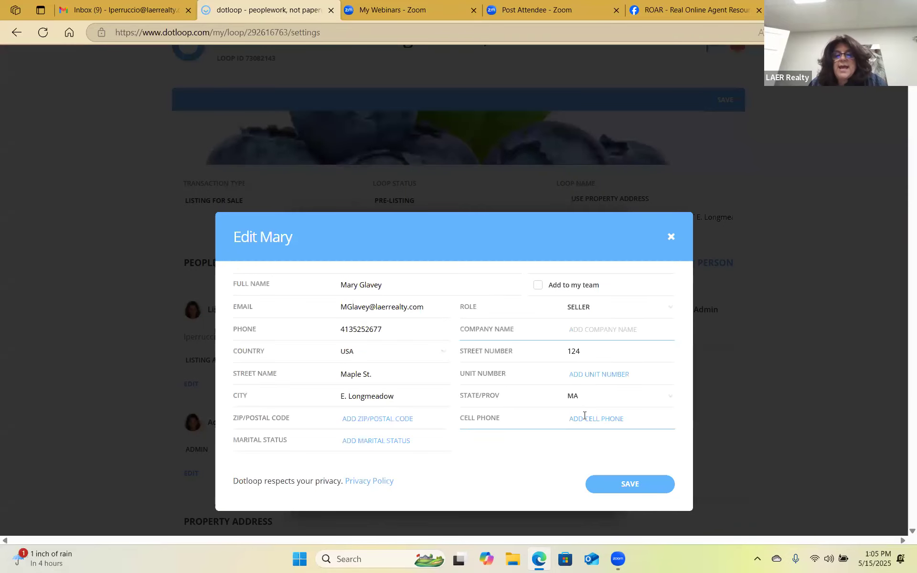
click(373, 418)
text(01028)
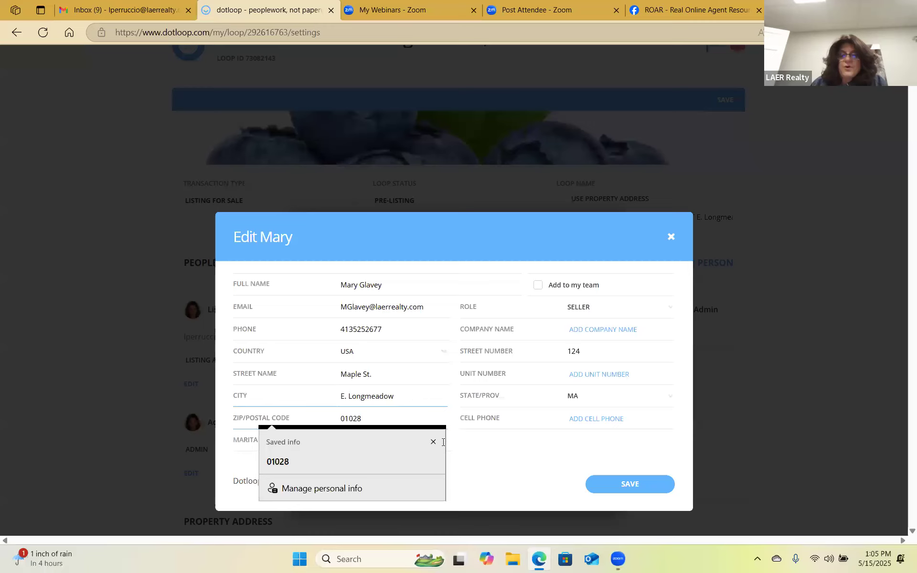
click(627, 483)
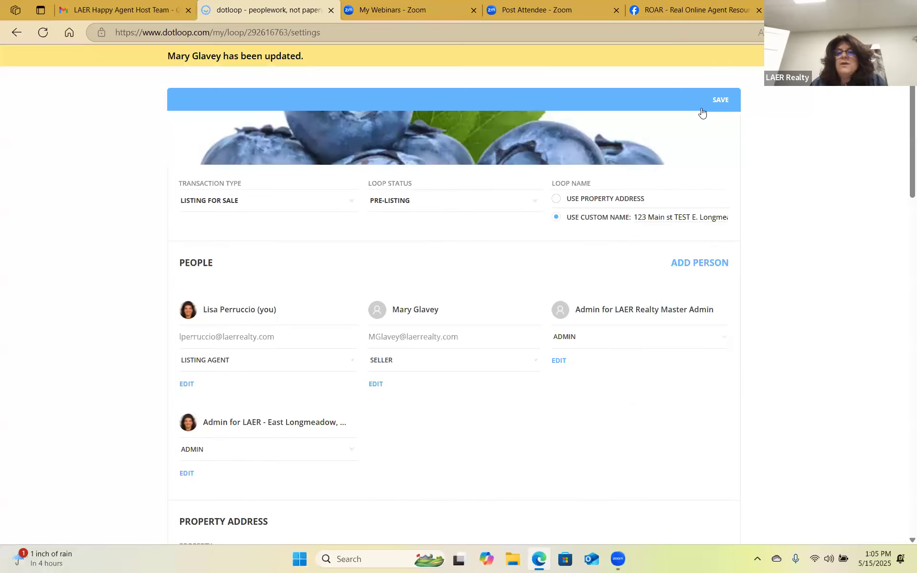
click(715, 98)
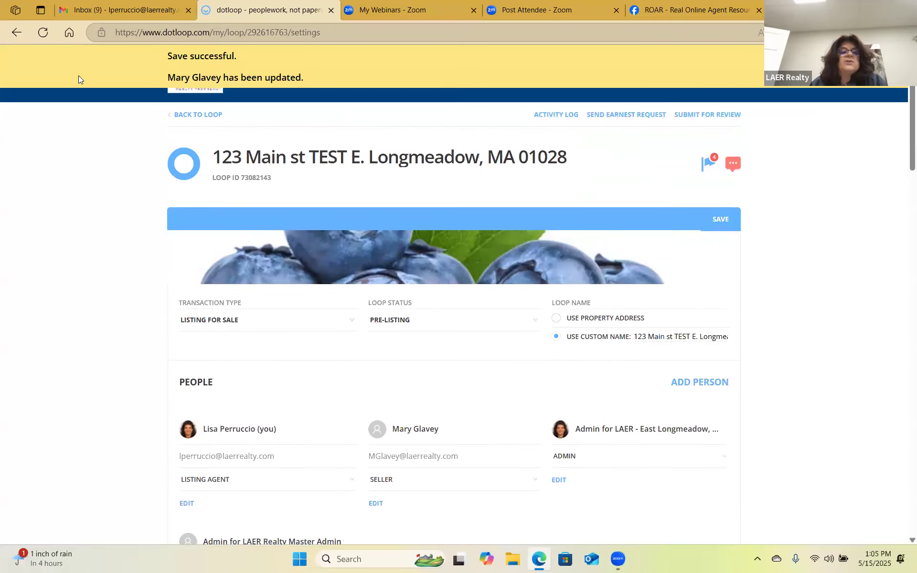
click(196, 120)
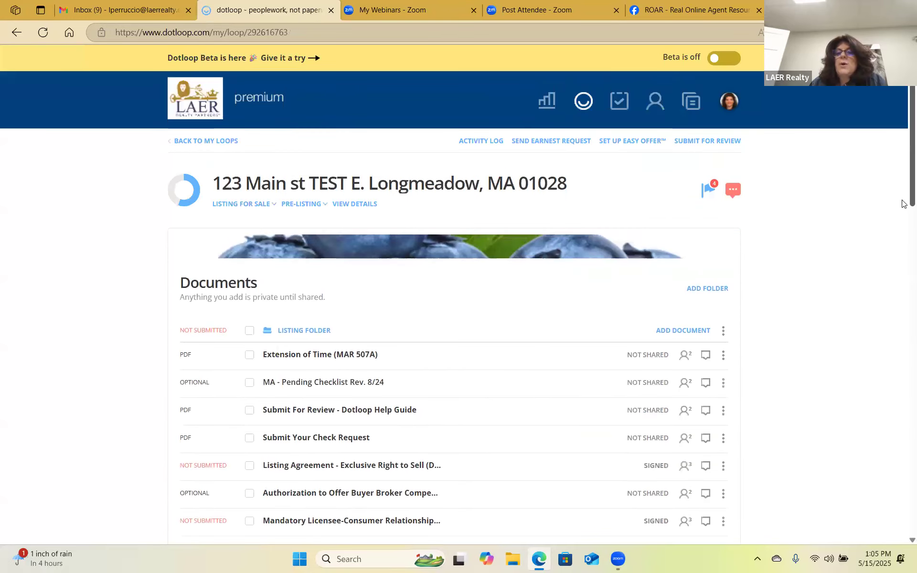
click(707, 142)
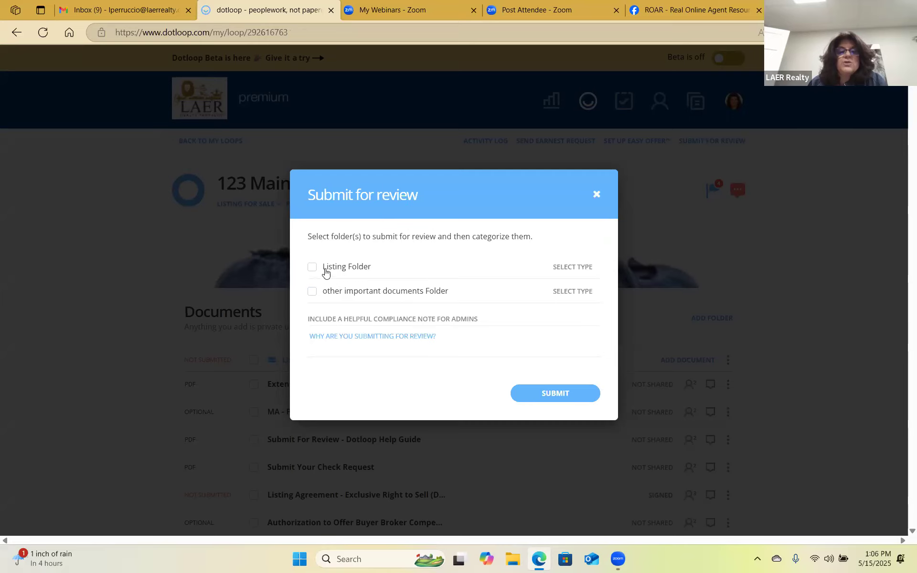
Tick the Listing Folder, set its review type to Listing Review, and submit it.
click(353, 271)
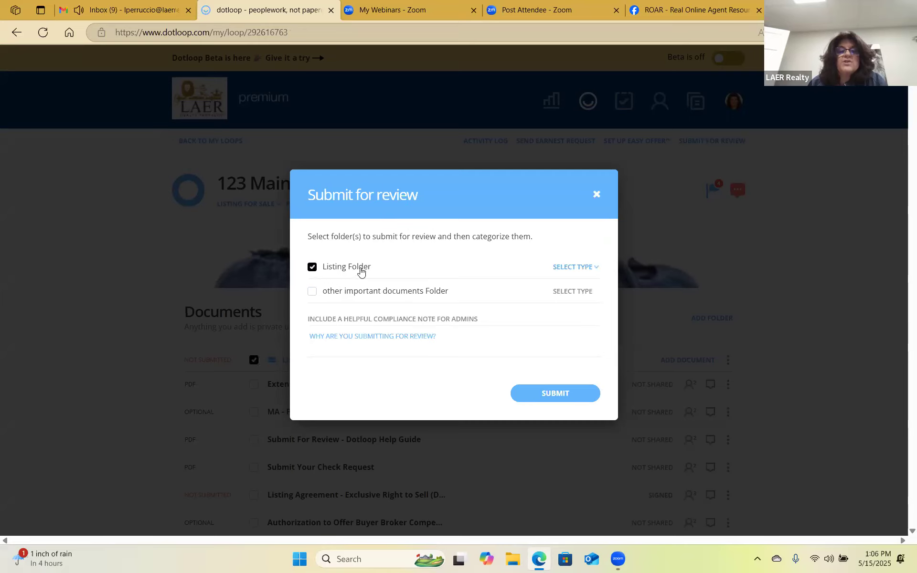
click(576, 267)
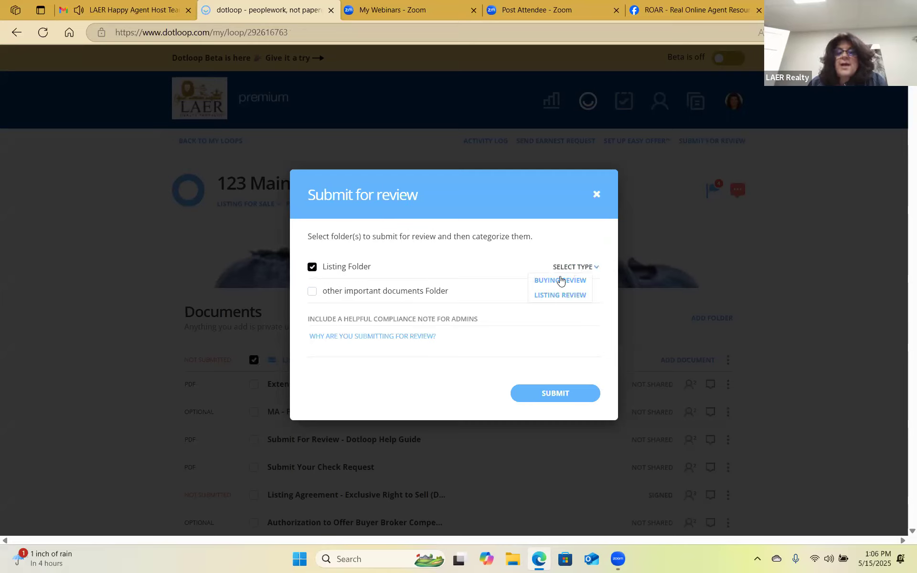
click(545, 295)
click(530, 393)
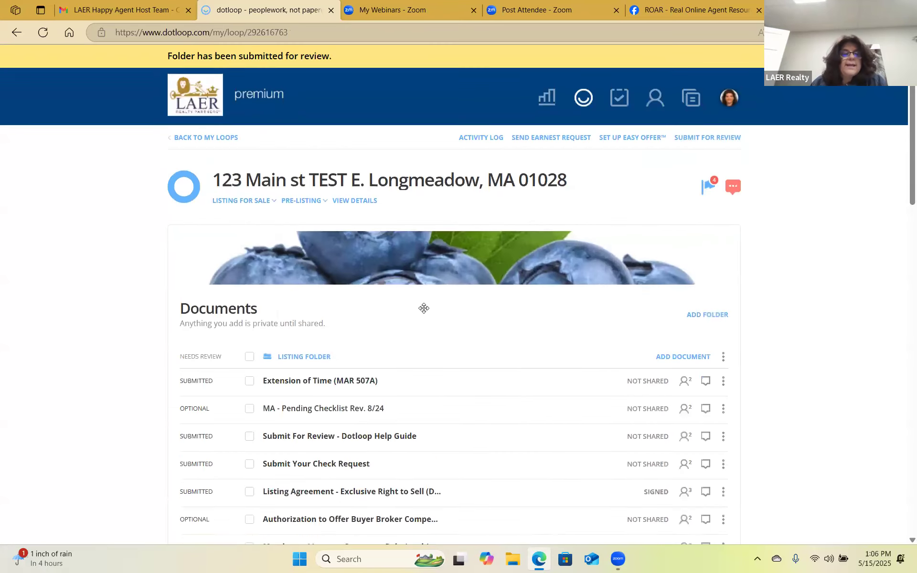
Check the Submitted statuses in the Documents list, then go to the loop's detail settings.
scroll(300, 225, down, 4)
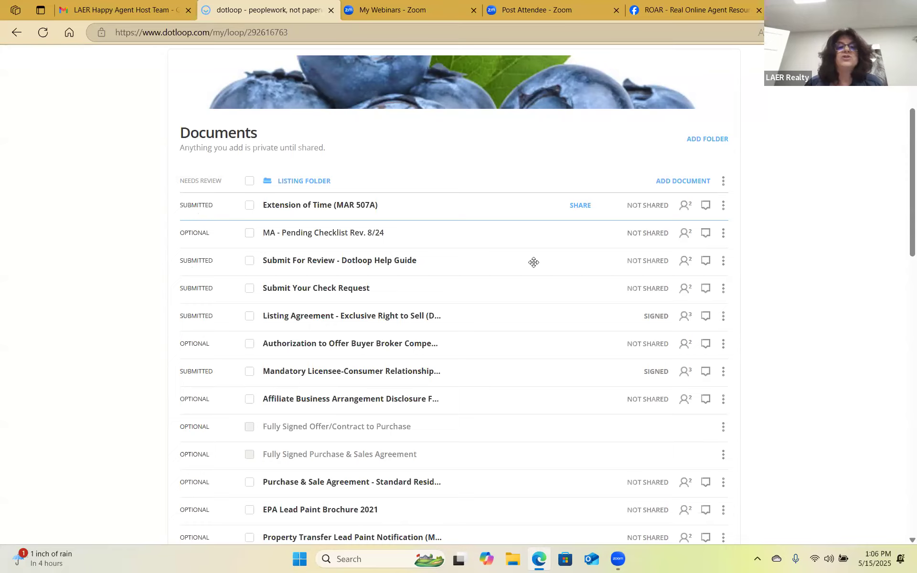
scroll(469, 264, up, 4)
scroll(313, 257, down, 2)
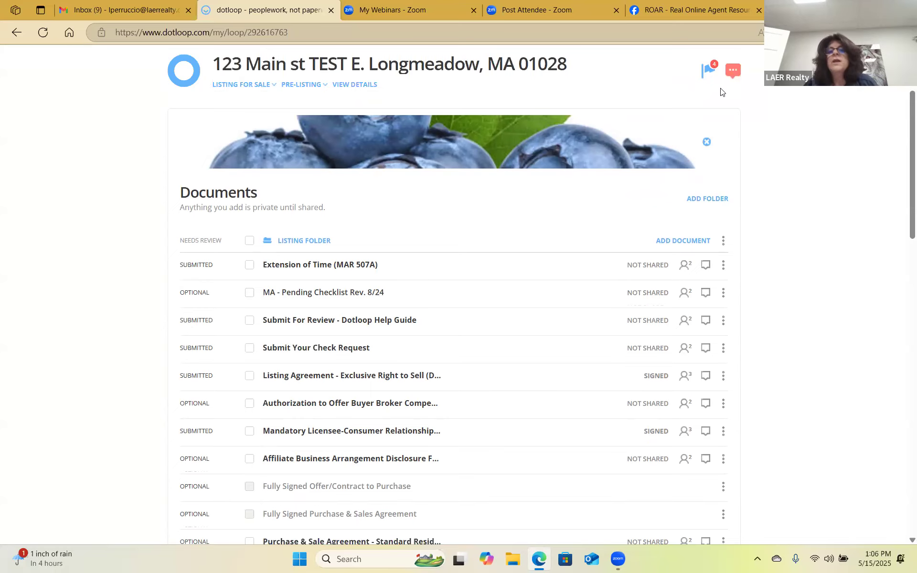
scroll(541, 247, up, 3)
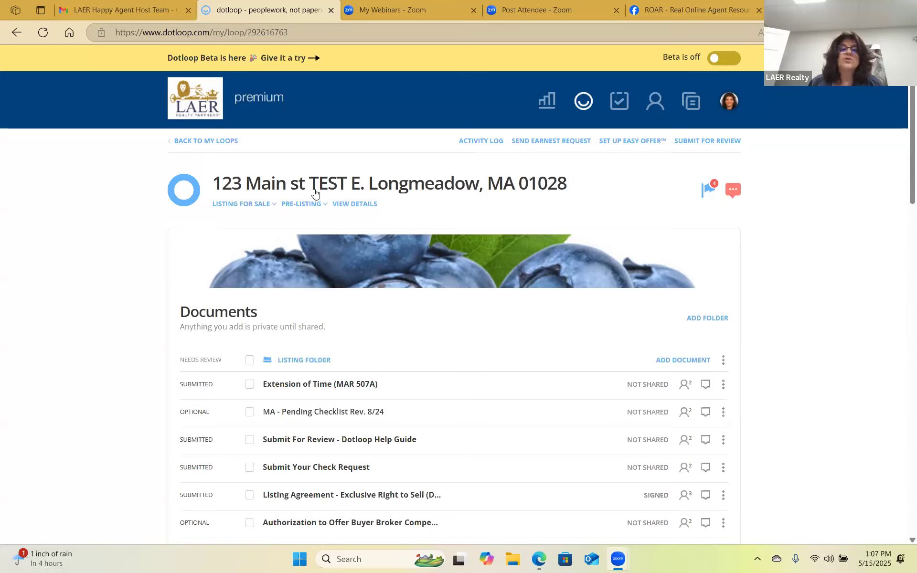
click(354, 204)
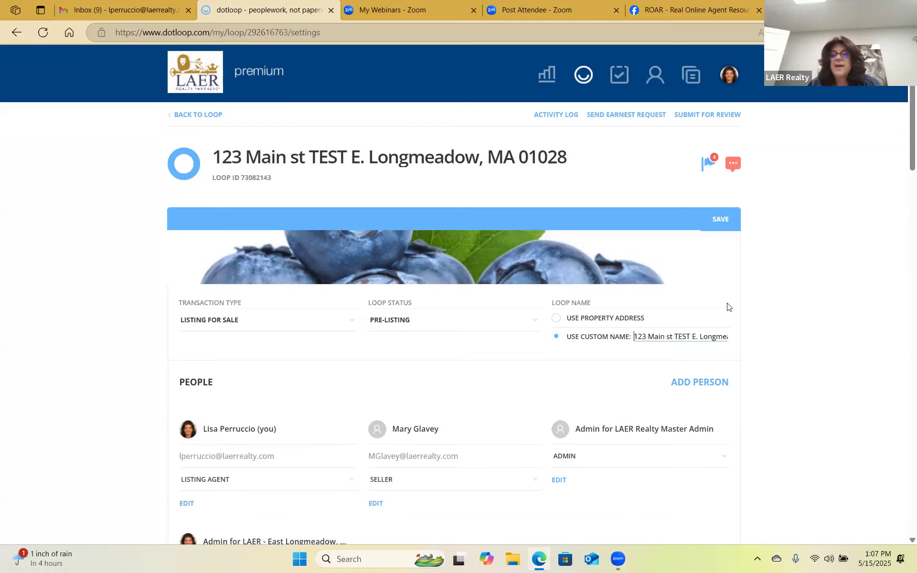
Put the buyers' names before the address in the custom loop name, save, and return to the loop.
text(JO)
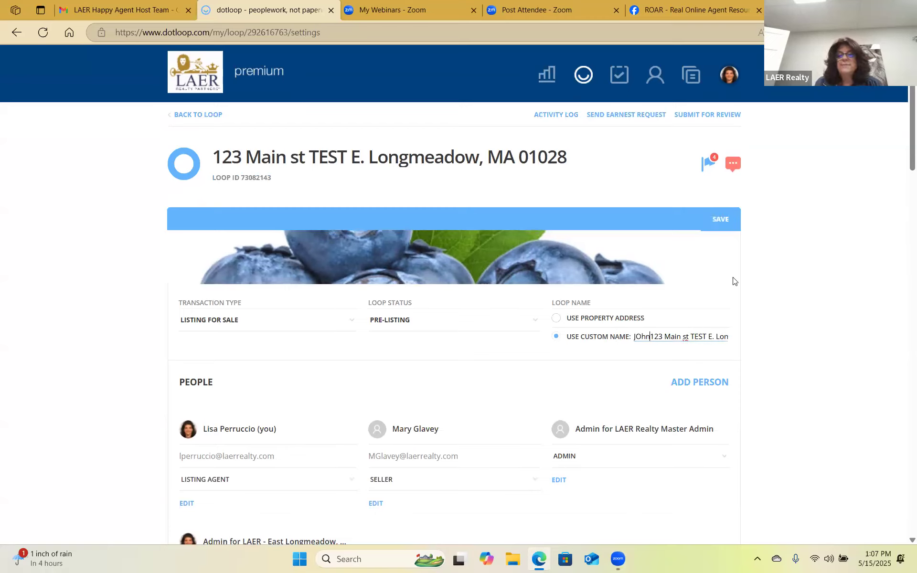
key(BackSpace)
text(ohn and )
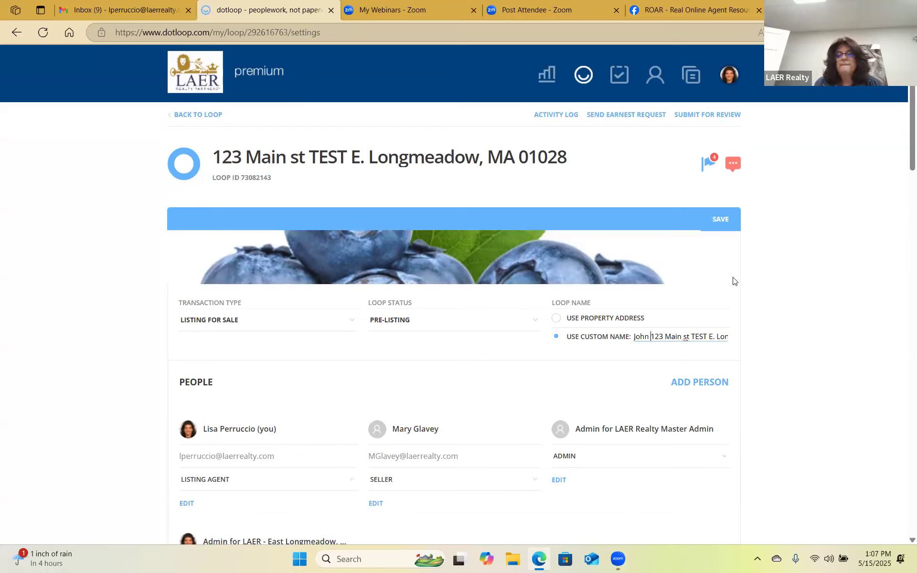
text(Sue Smit)
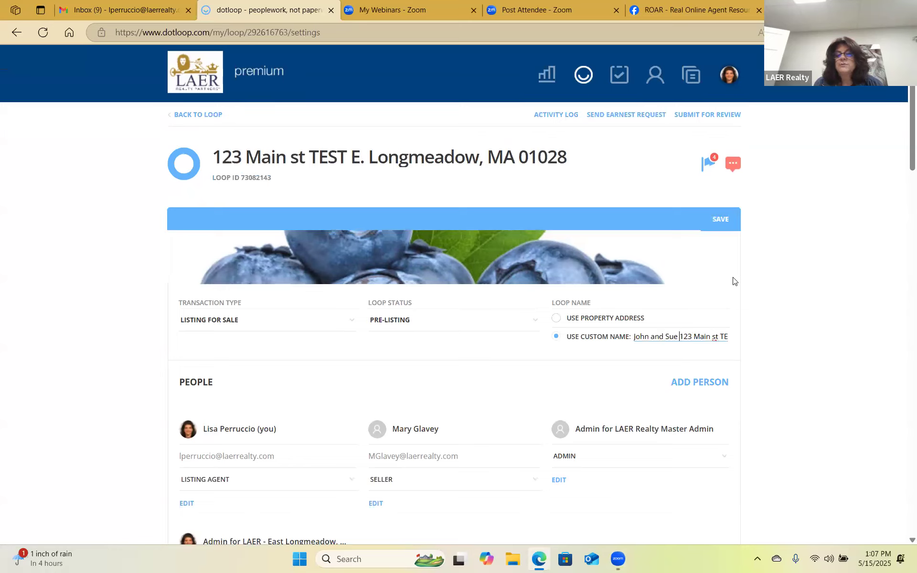
text(h)
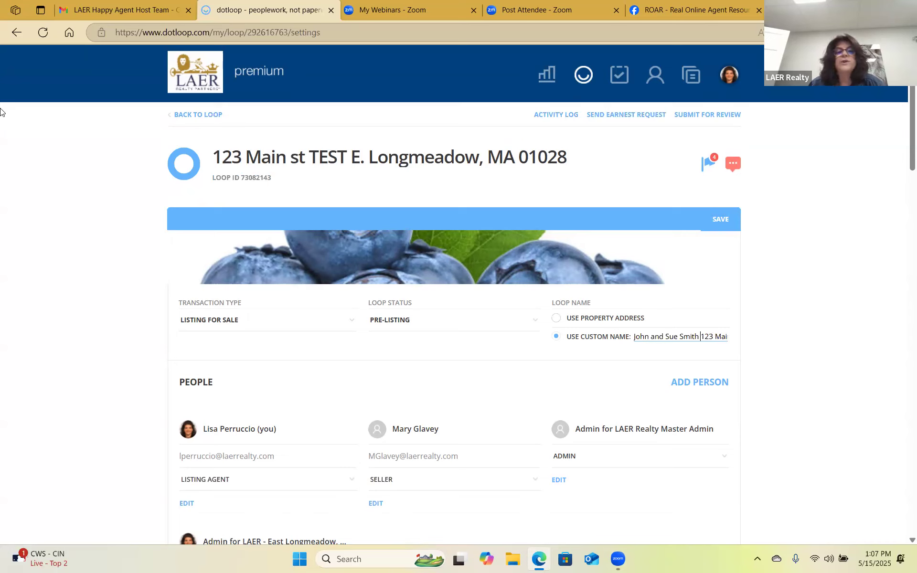
click(721, 221)
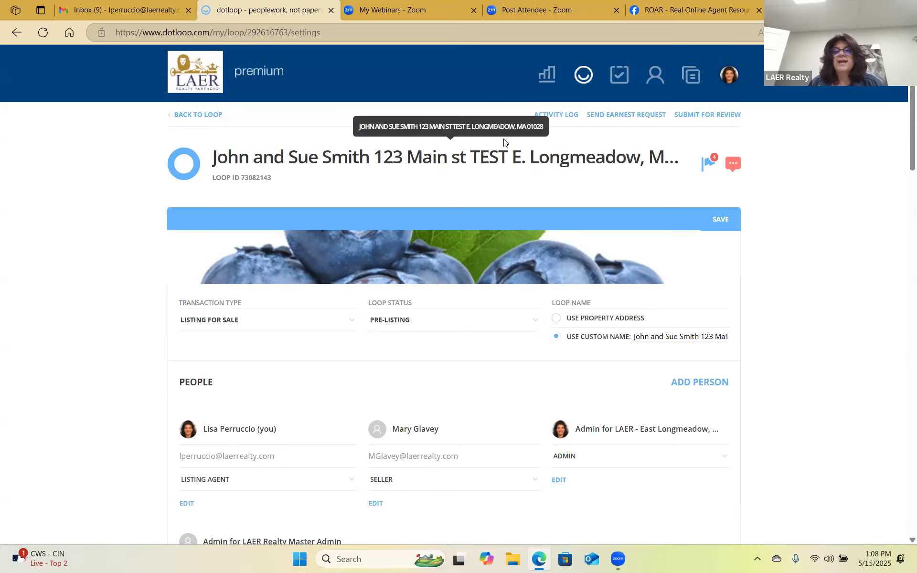
click(189, 115)
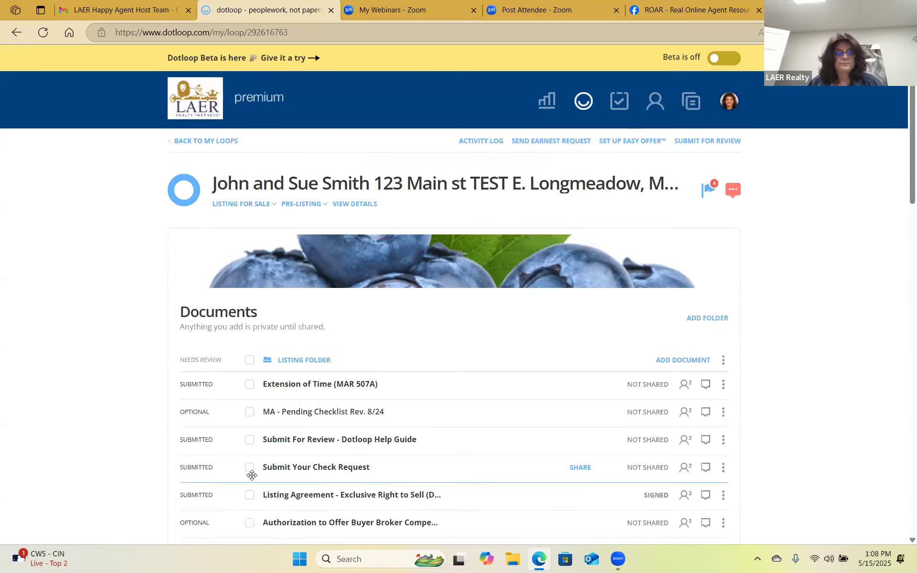
Return to the Loops list and show its Grid/List/Compact view menu.
click(204, 142)
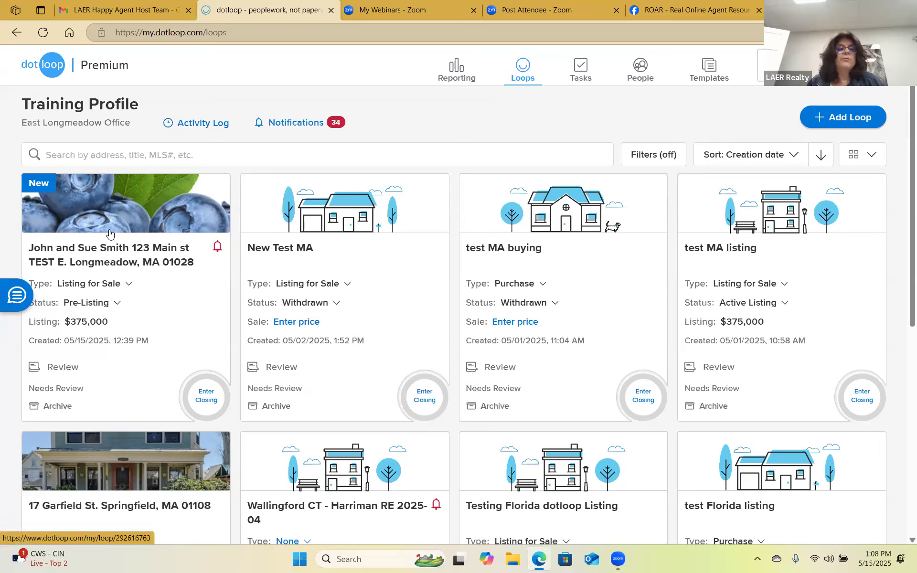
click(874, 155)
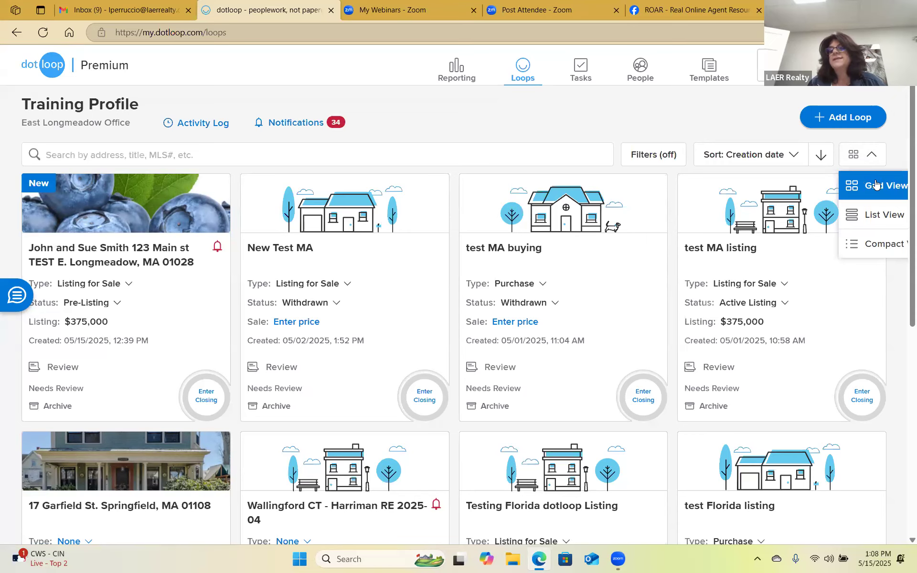
click(875, 218)
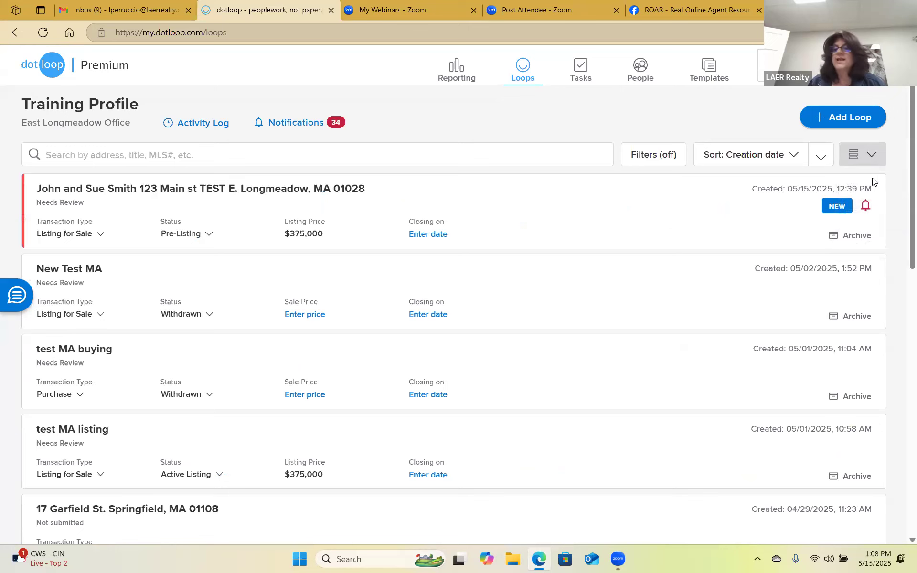
click(872, 155)
click(865, 245)
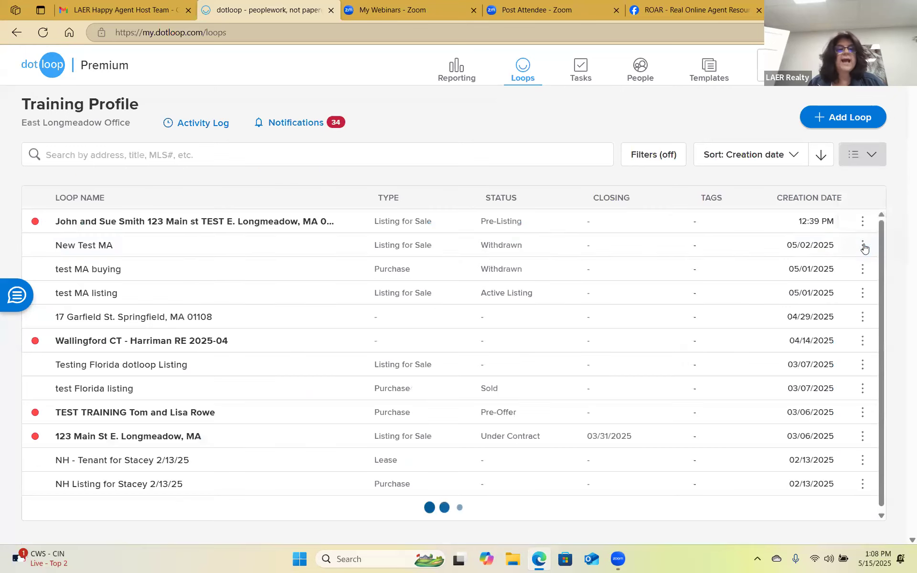
click(863, 155)
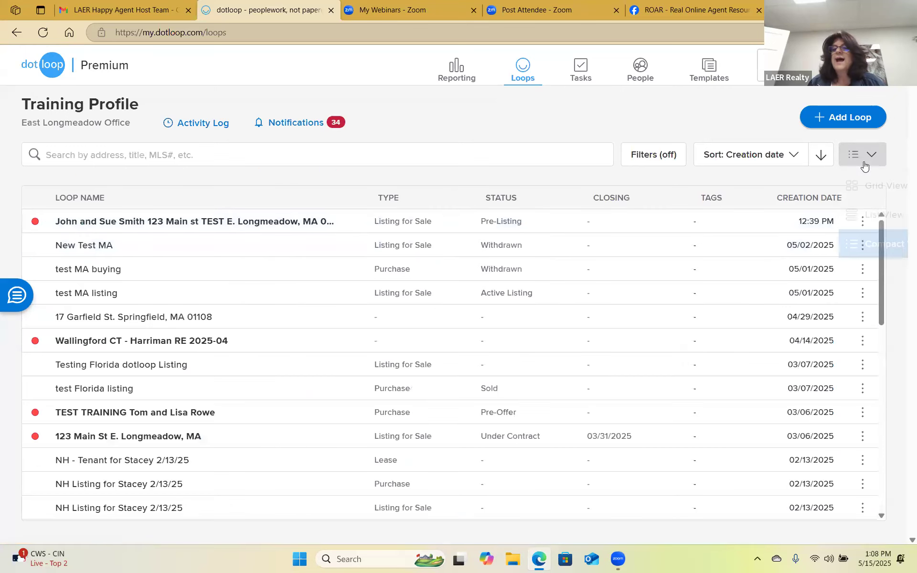
click(870, 193)
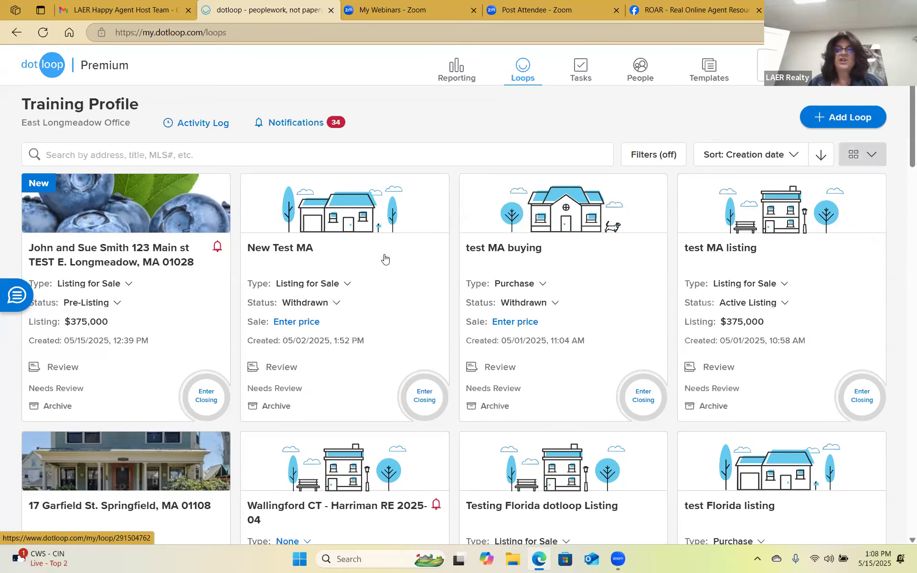
click(643, 159)
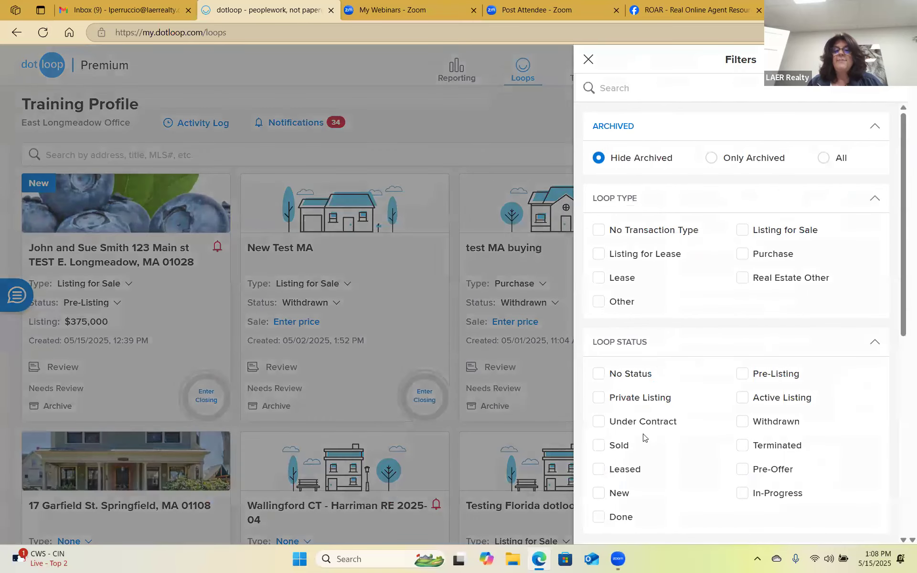
scroll(664, 382, down, 5)
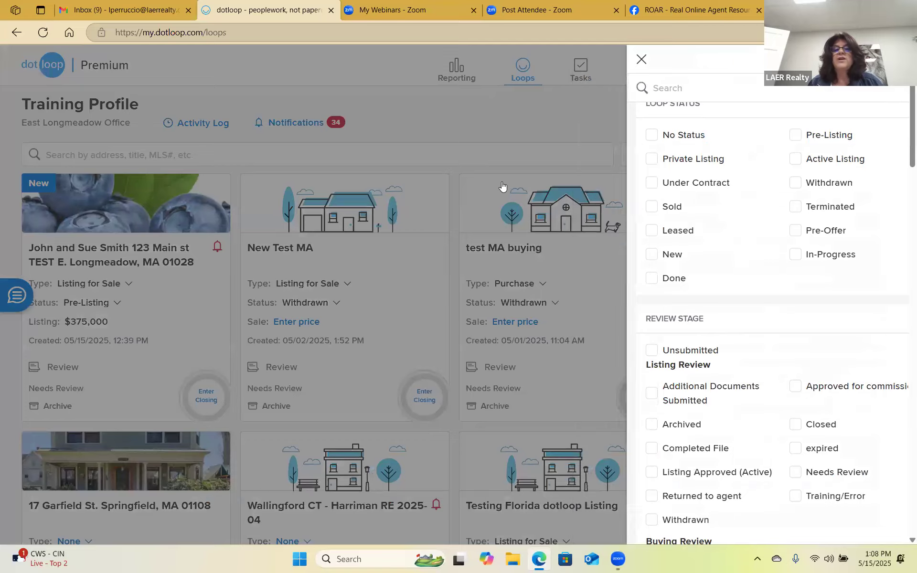
click(499, 191)
scroll(539, 342, down, 5)
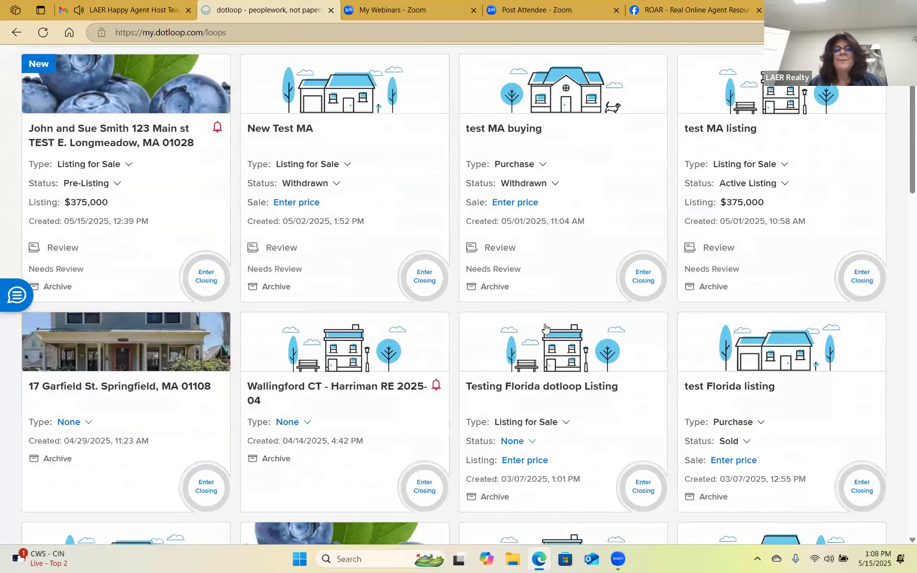
scroll(529, 349, down, 10)
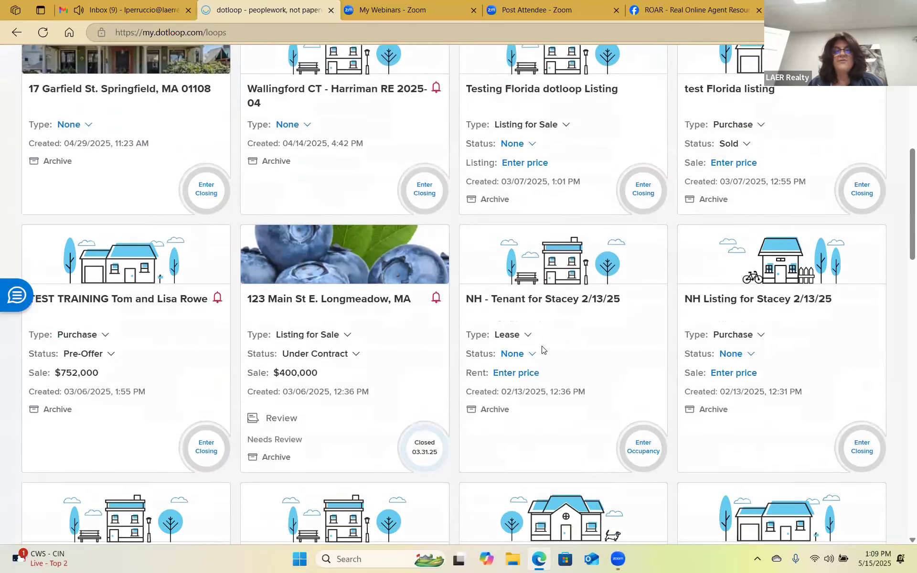
scroll(591, 357, down, 17)
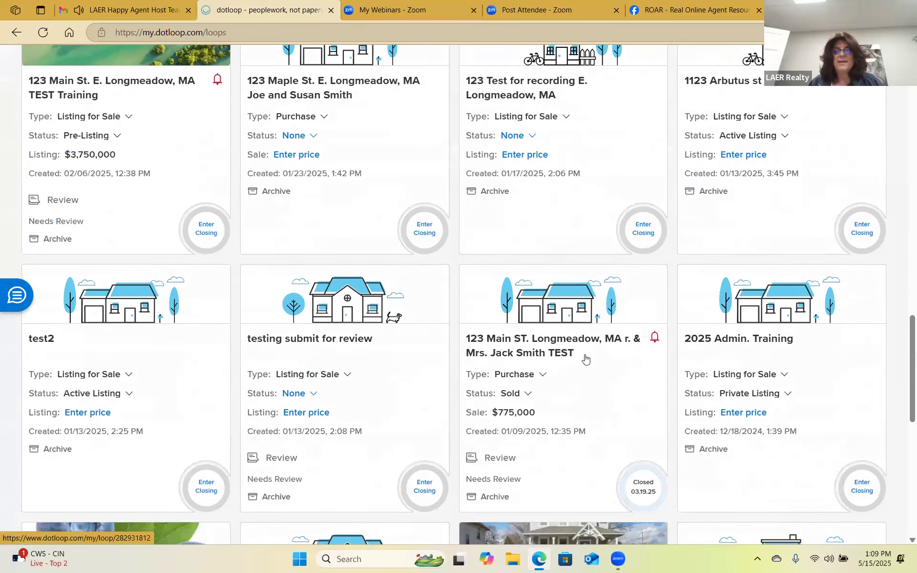
scroll(593, 356, down, 6)
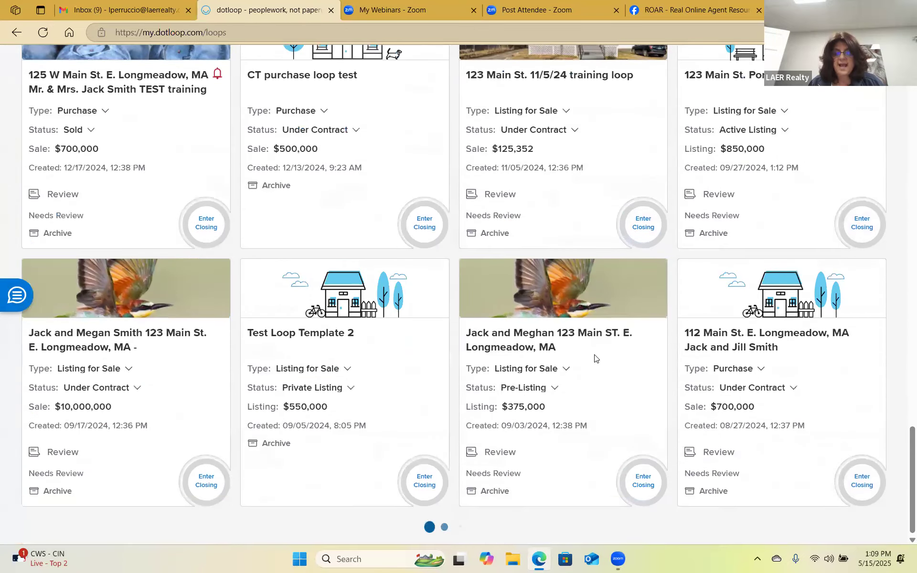
scroll(592, 357, up, 7)
scroll(591, 358, up, 20)
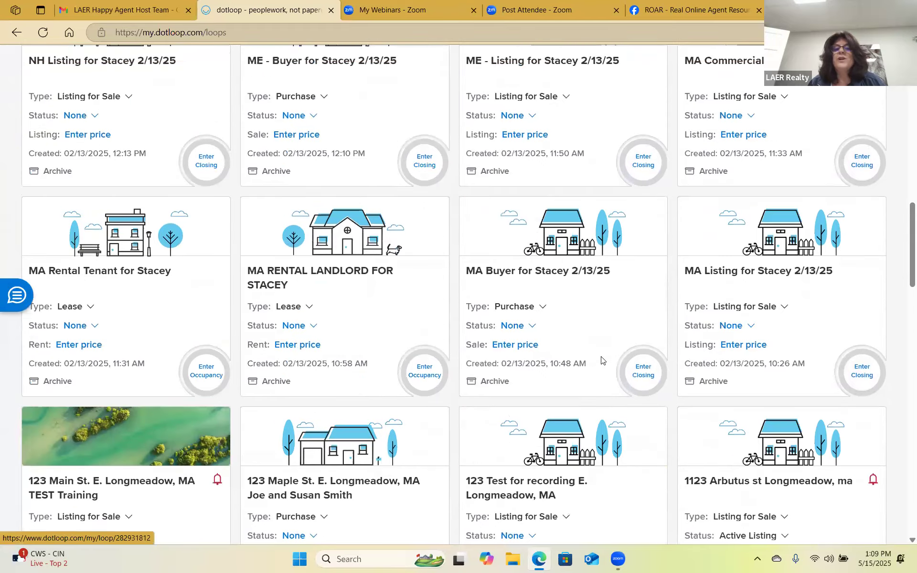
scroll(605, 359, up, 5)
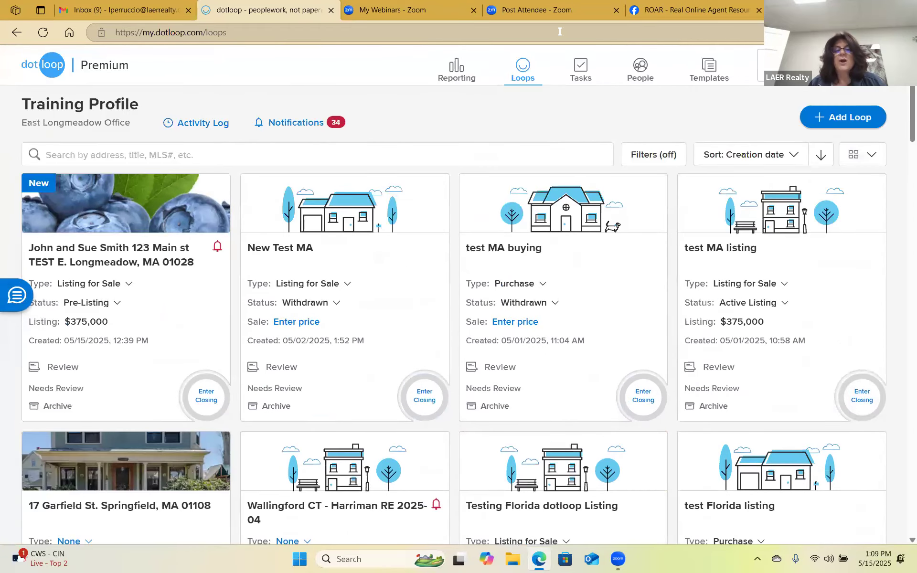
Filter loops by Active Listing and Under Contract status and scroll through the results.
click(655, 154)
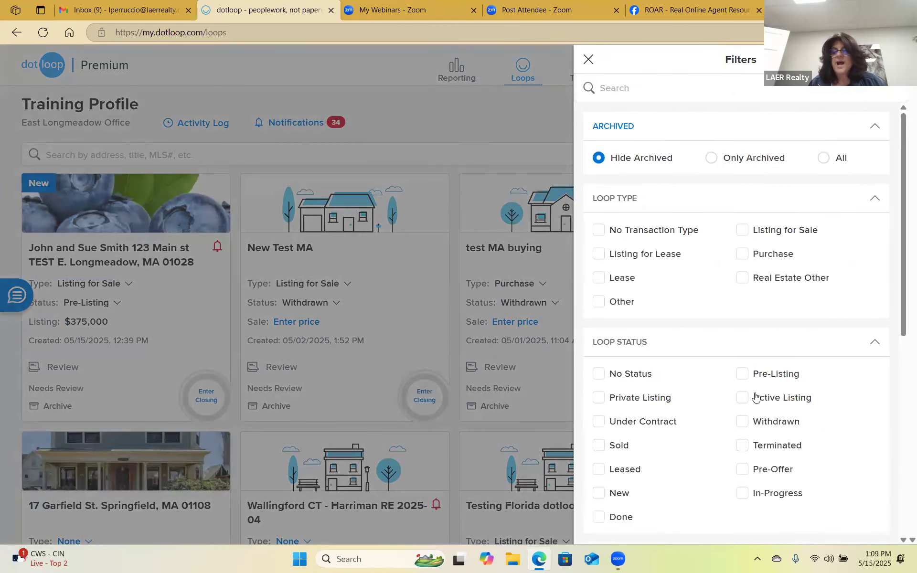
click(743, 401)
click(598, 421)
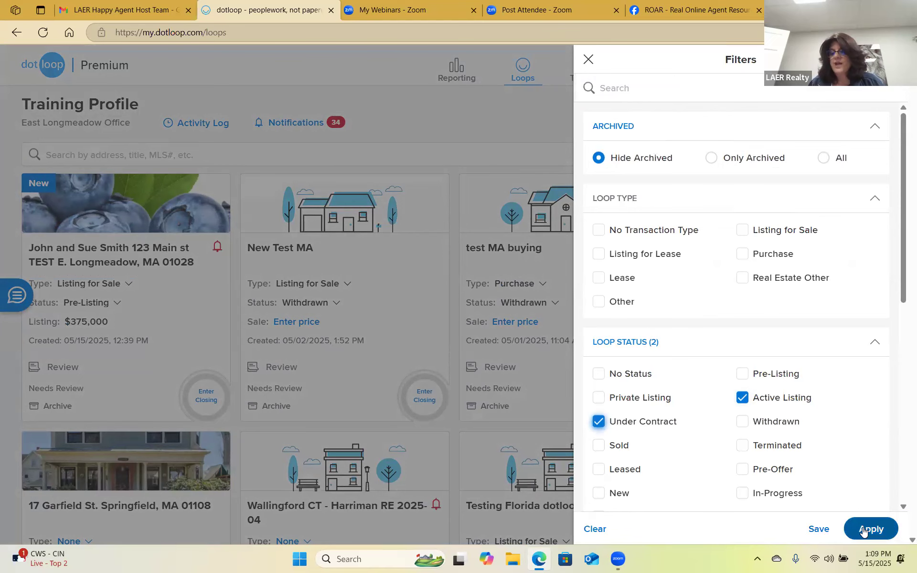
click(863, 528)
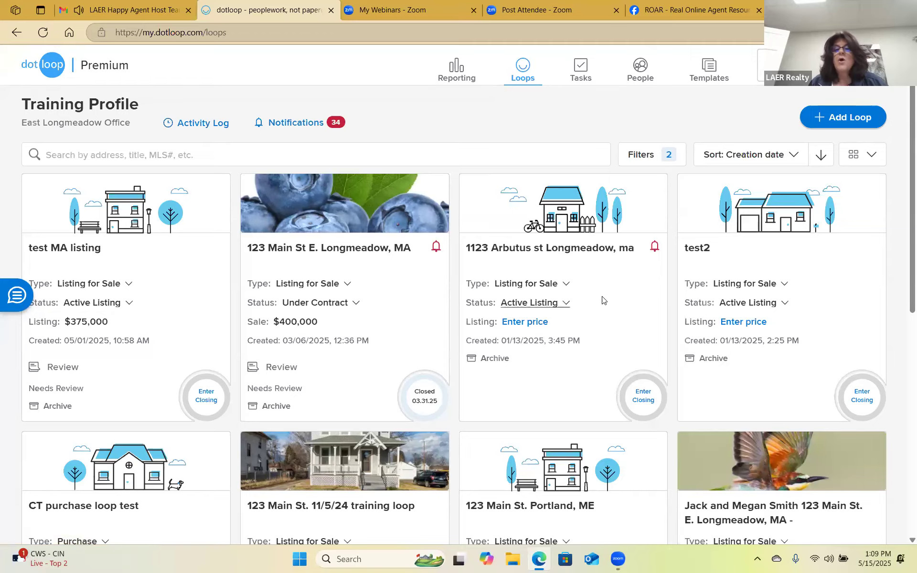
scroll(621, 309, down, 5)
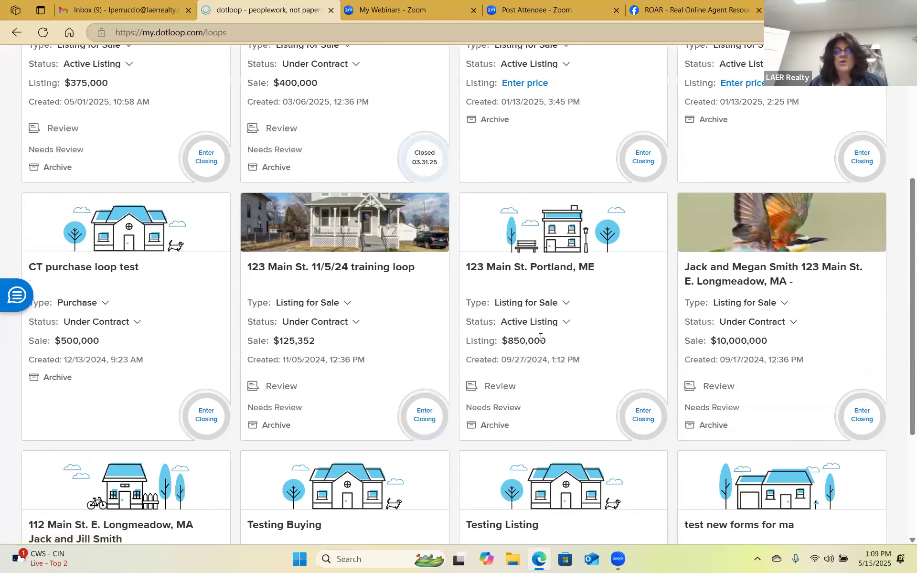
scroll(511, 318, down, 6)
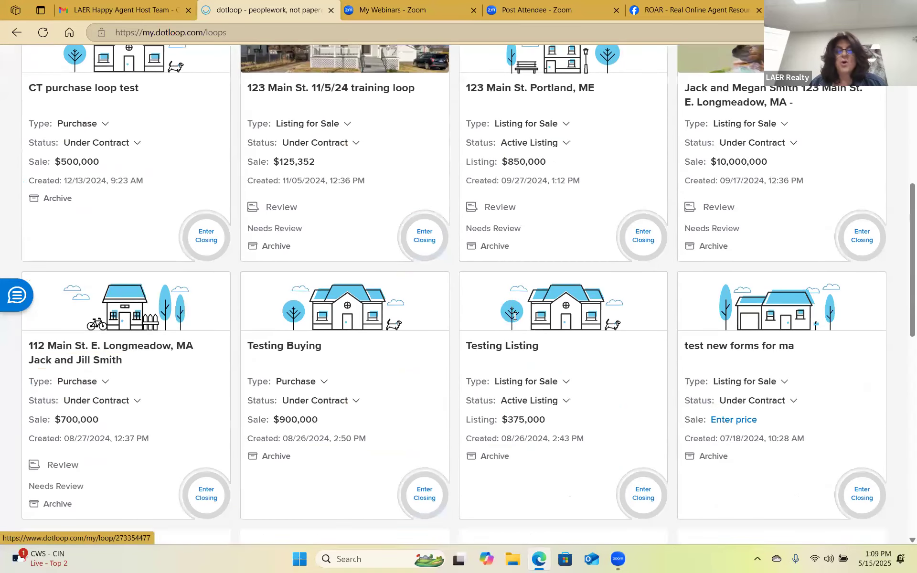
scroll(556, 310, down, 4)
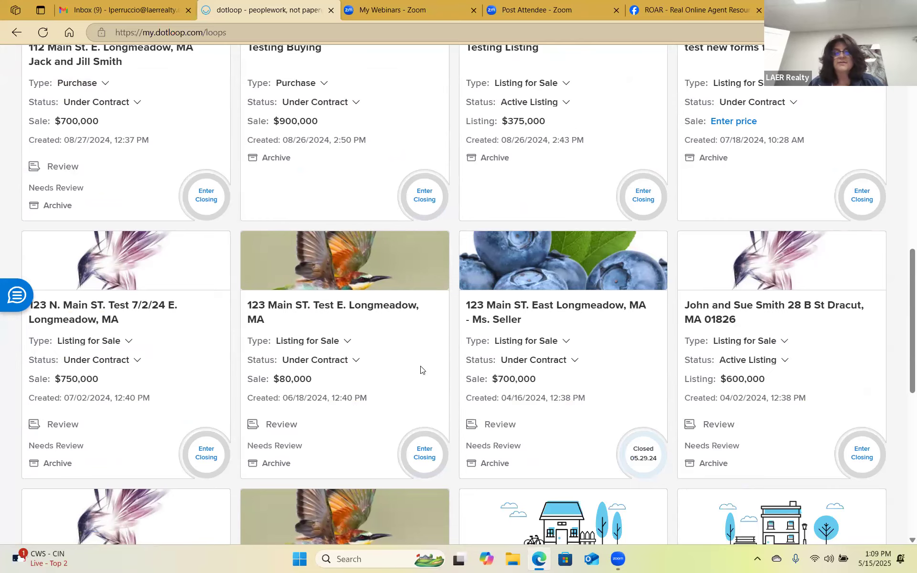
scroll(308, 430, up, 15)
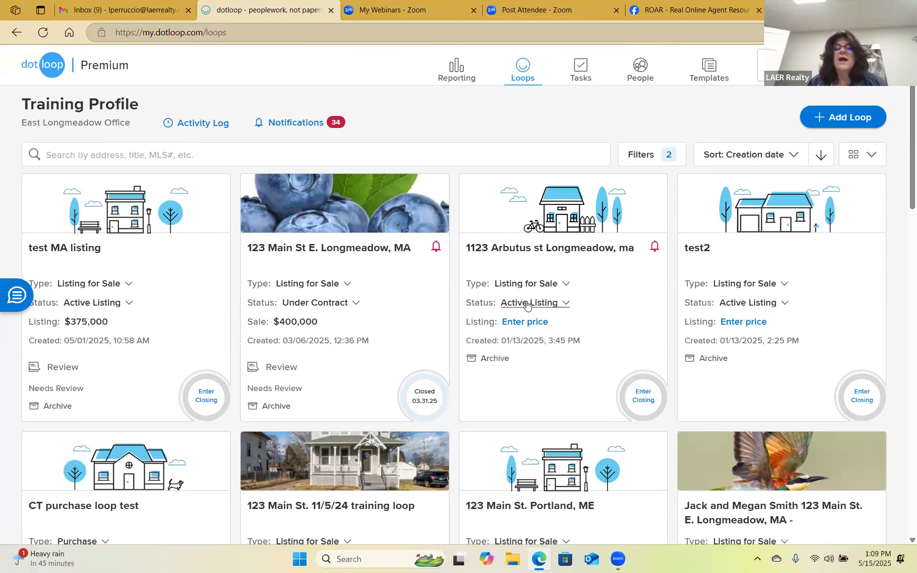
Untick Active Listing and Under Contract in Filters and apply to list all loops.
click(644, 156)
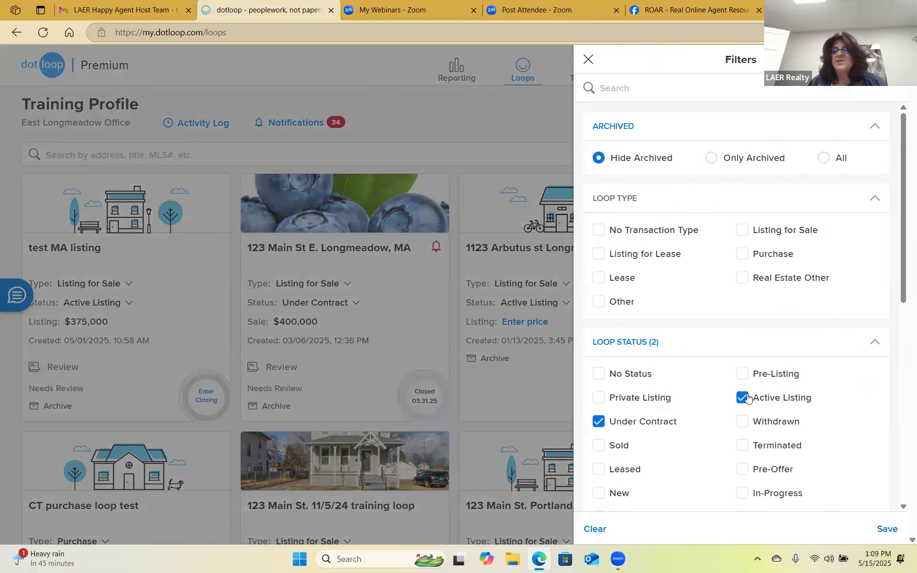
click(744, 398)
click(599, 422)
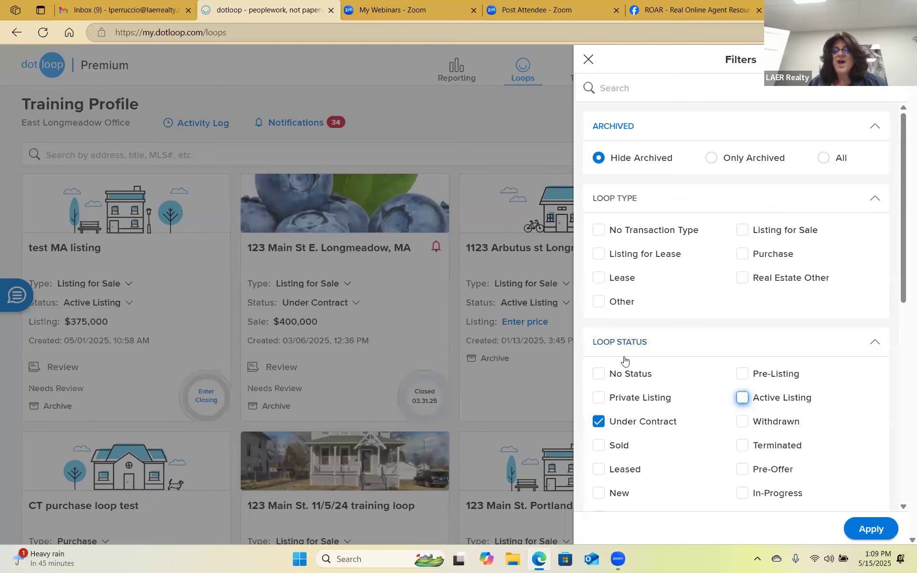
click(867, 529)
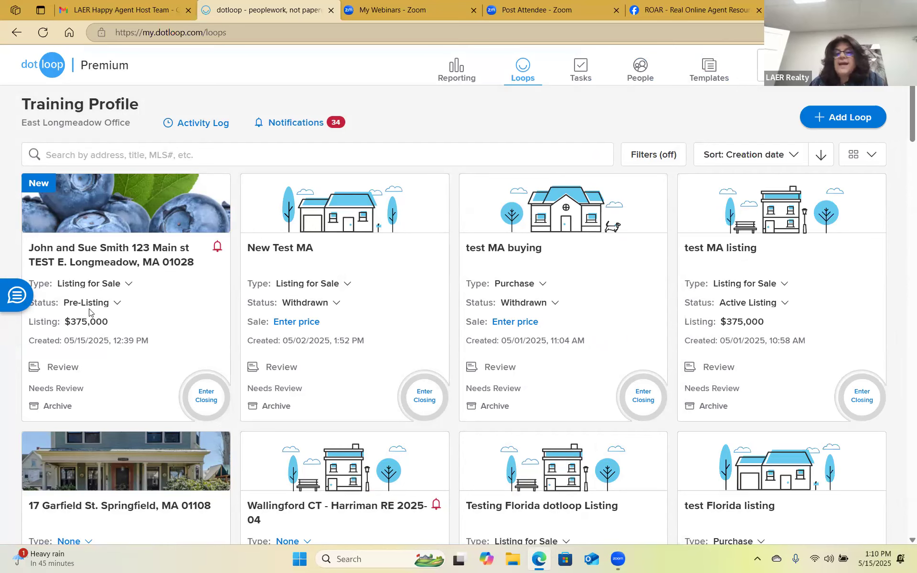
scroll(595, 301, down, 10)
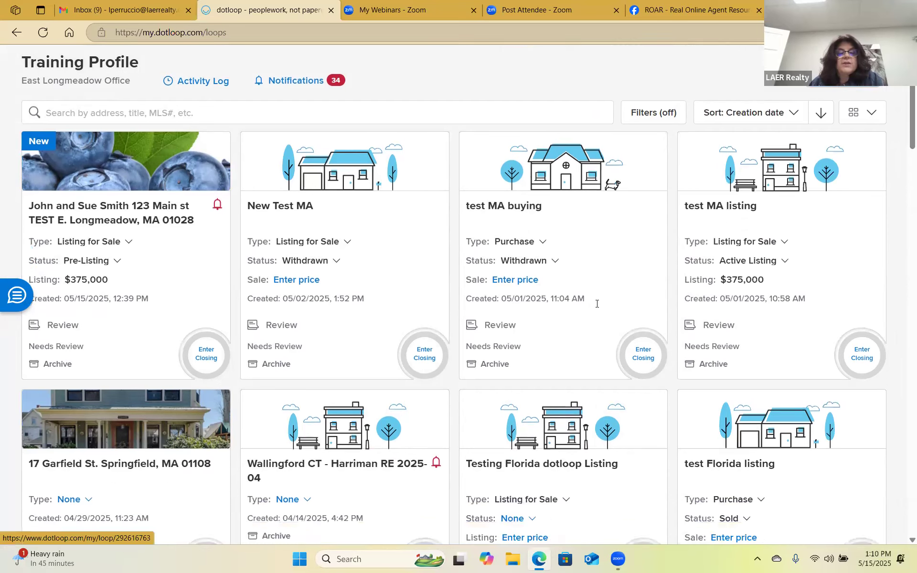
scroll(689, 326, down, 20)
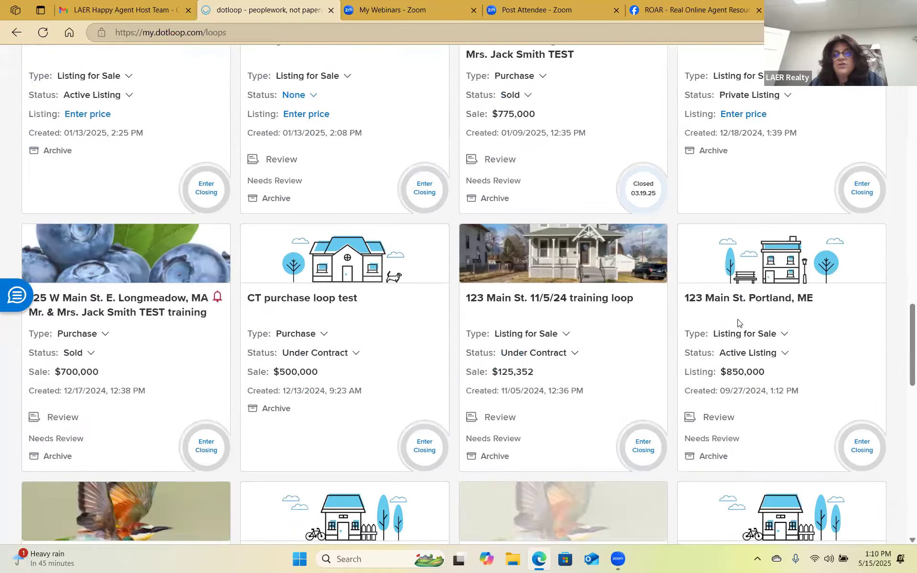
scroll(738, 325, down, 12)
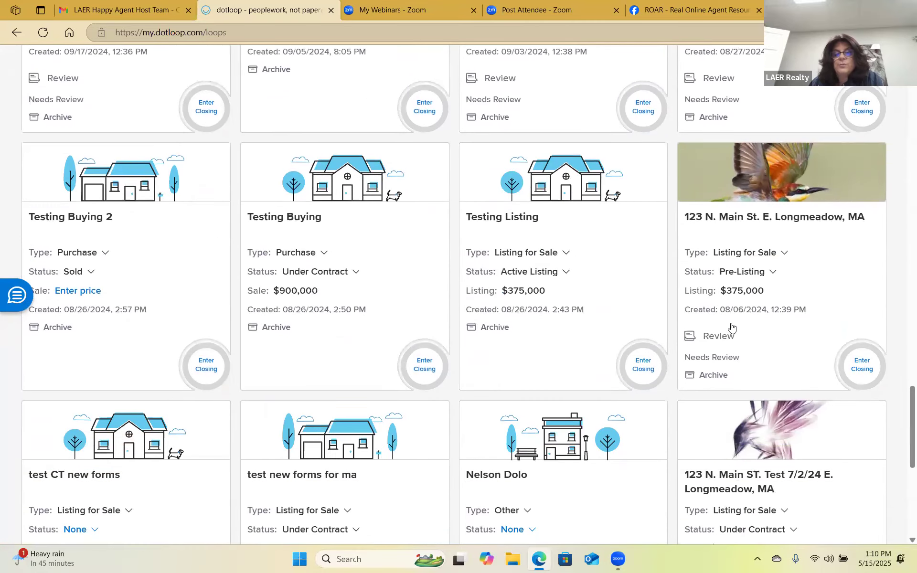
scroll(727, 326, down, 8)
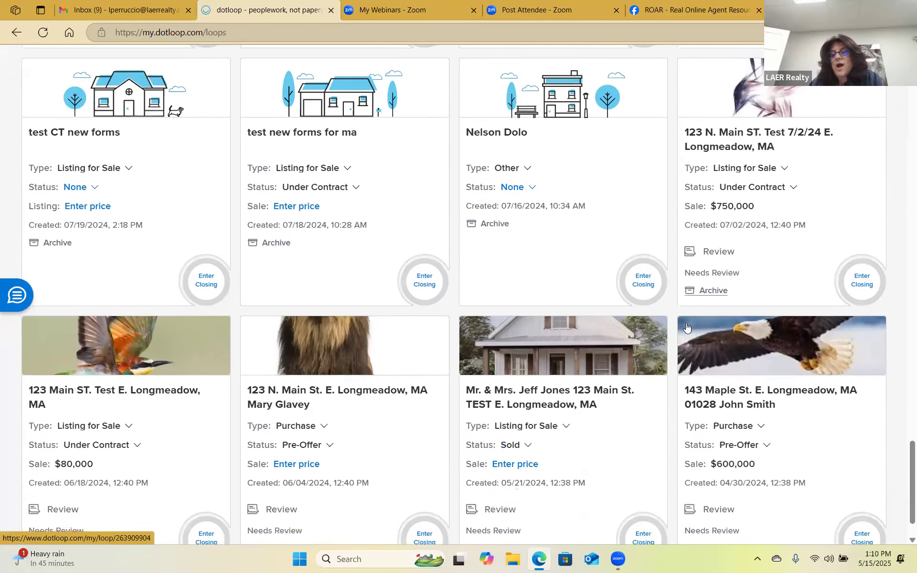
scroll(650, 331, up, 20)
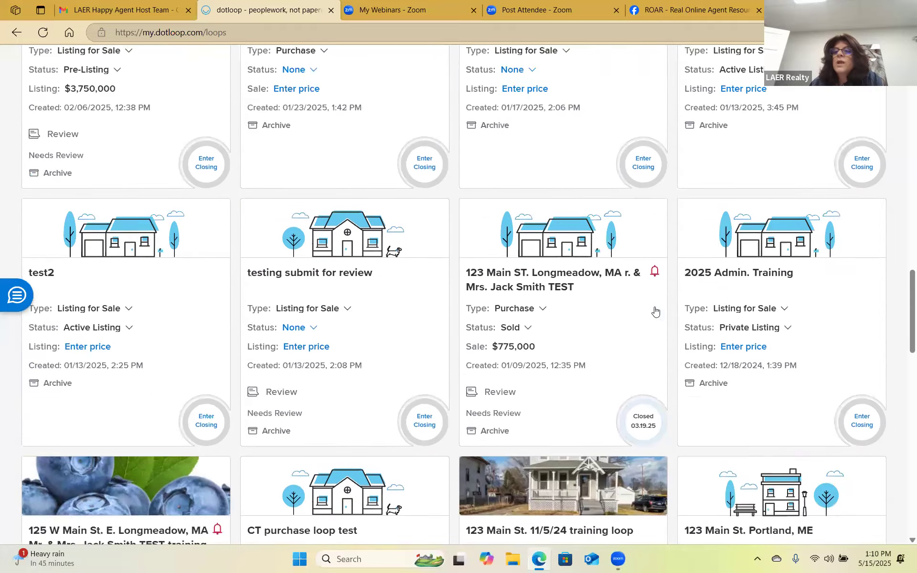
scroll(659, 309, up, 15)
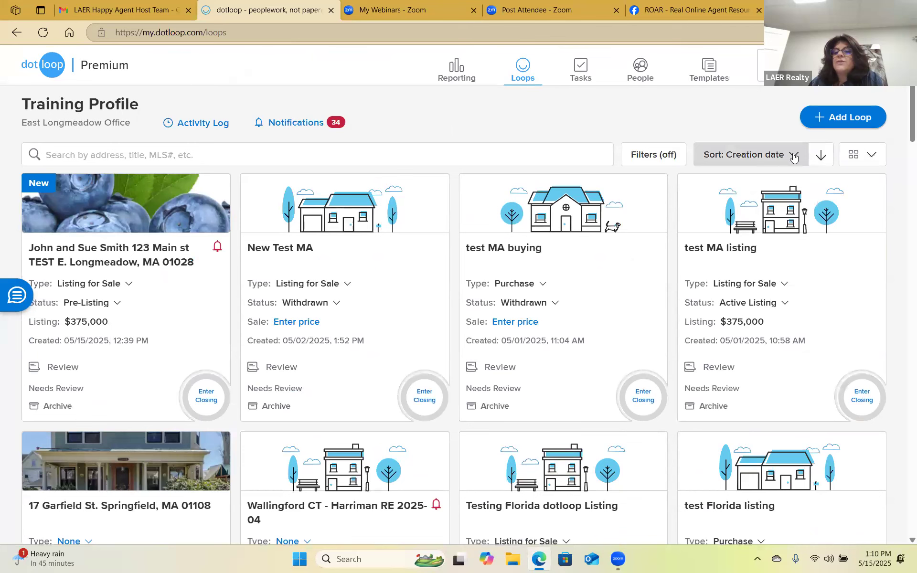
click(793, 157)
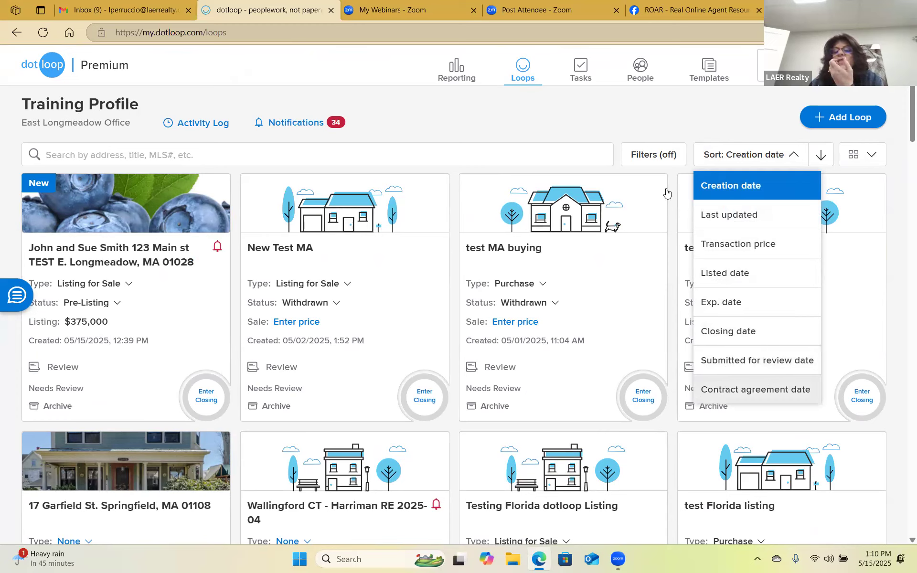
click(721, 191)
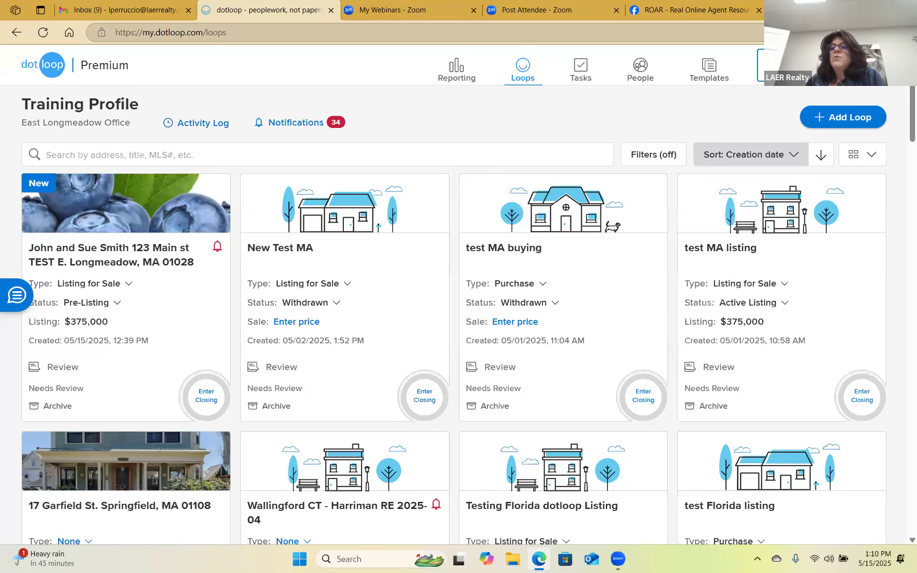
Go to My Account from the profile avatar menu and open the Profiles section.
click(774, 65)
click(702, 144)
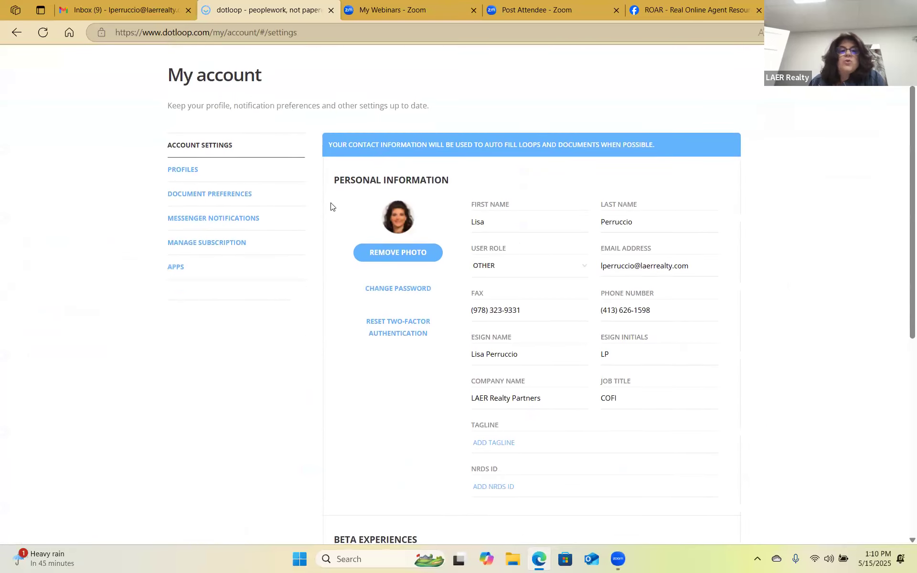
scroll(603, 270, down, 3)
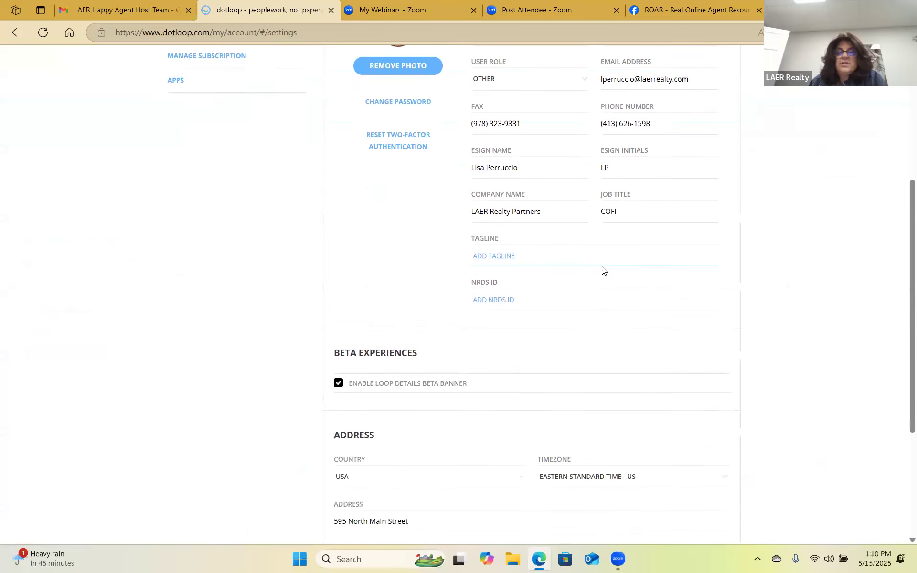
scroll(603, 270, down, 2)
scroll(260, 199, up, 6)
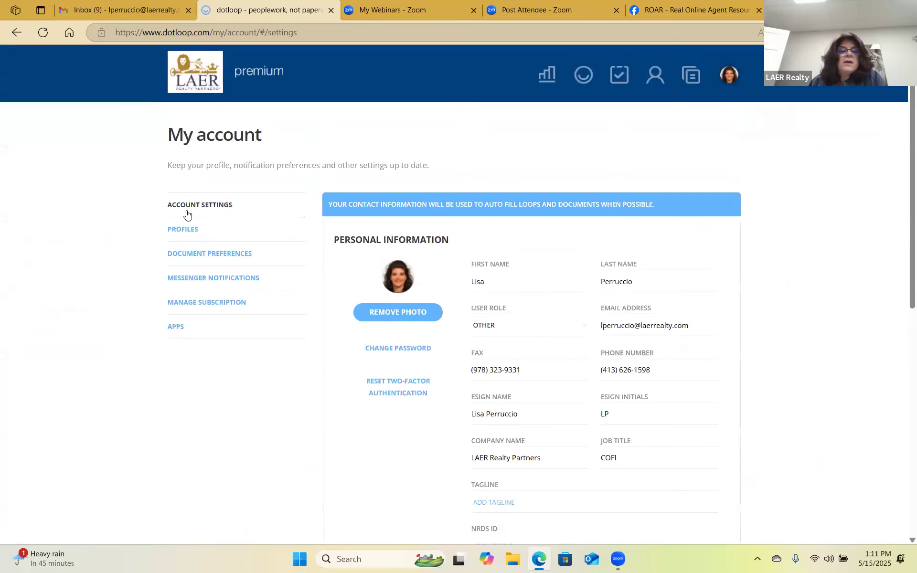
click(183, 230)
Review the Training Profile's Office ID and Agent License Number fields, then save the profile details.
scroll(640, 311, down, 4)
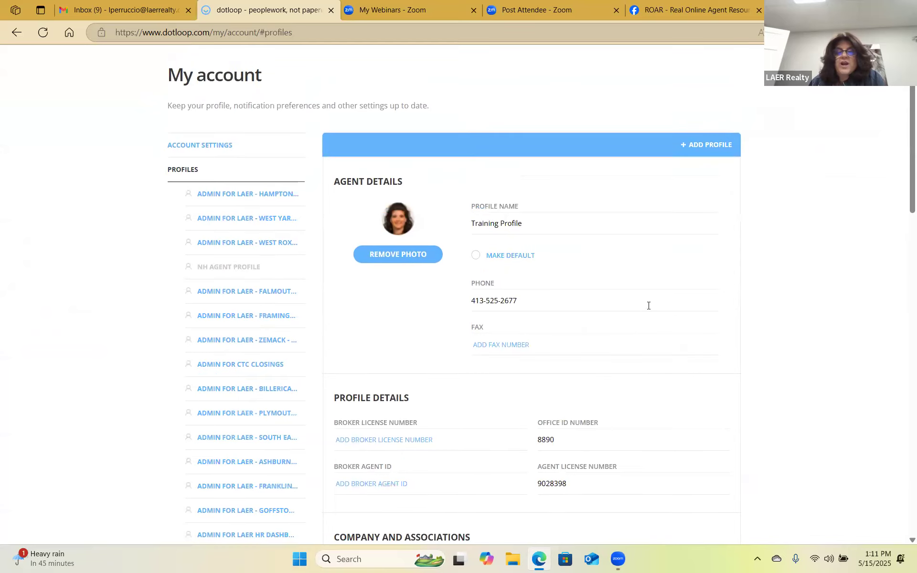
click(557, 258)
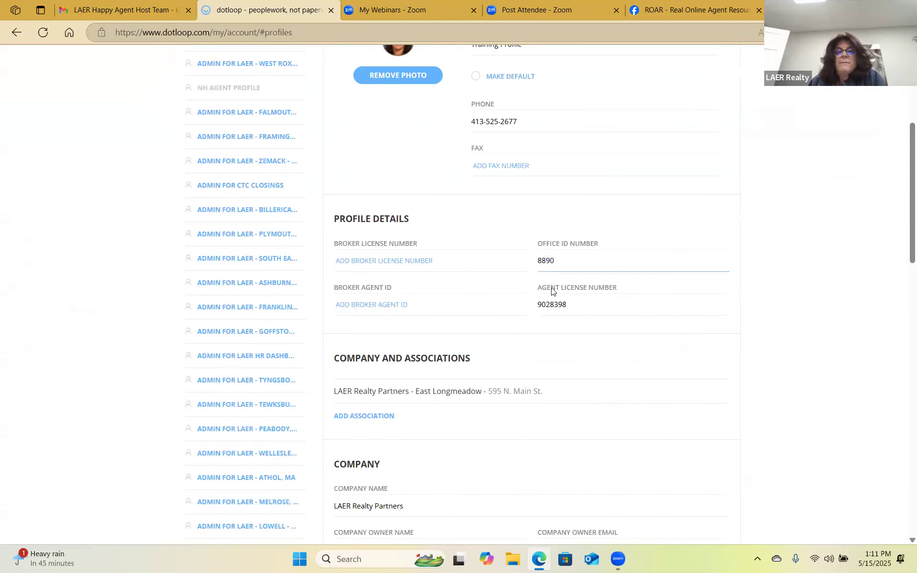
click(569, 306)
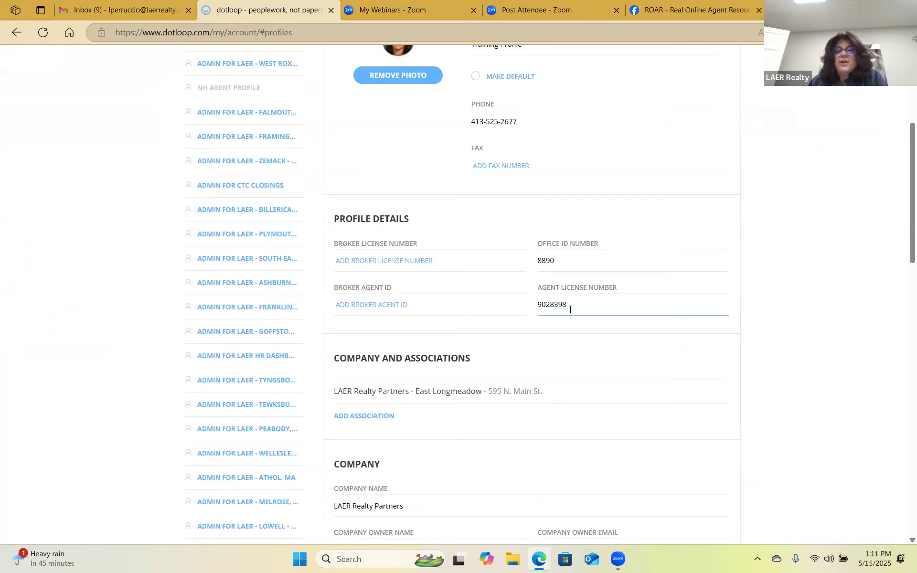
click(554, 253)
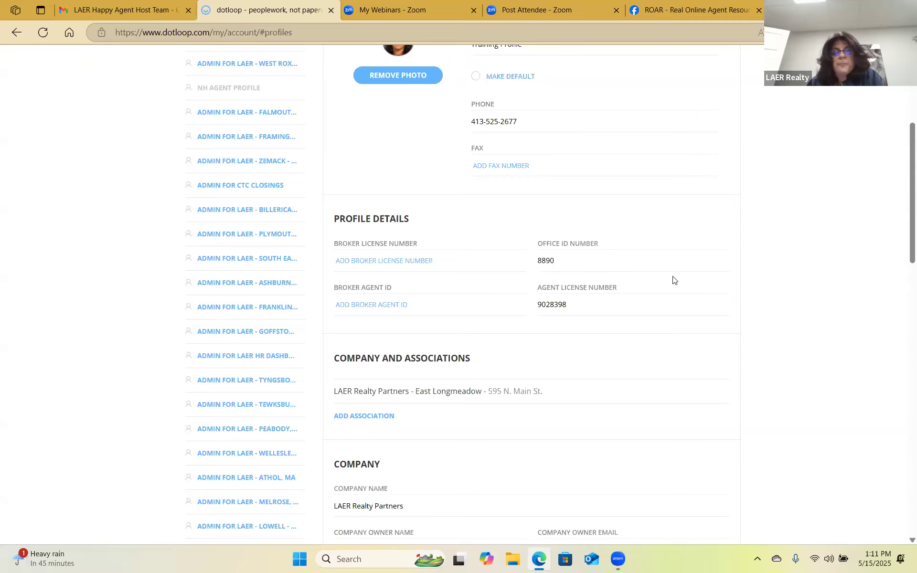
scroll(673, 280, down, 6)
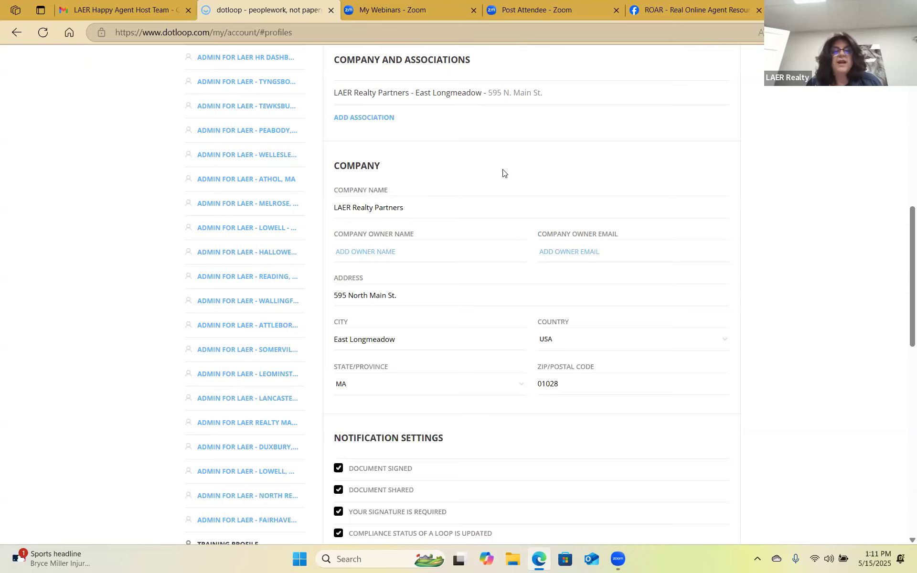
scroll(459, 201, down, 1)
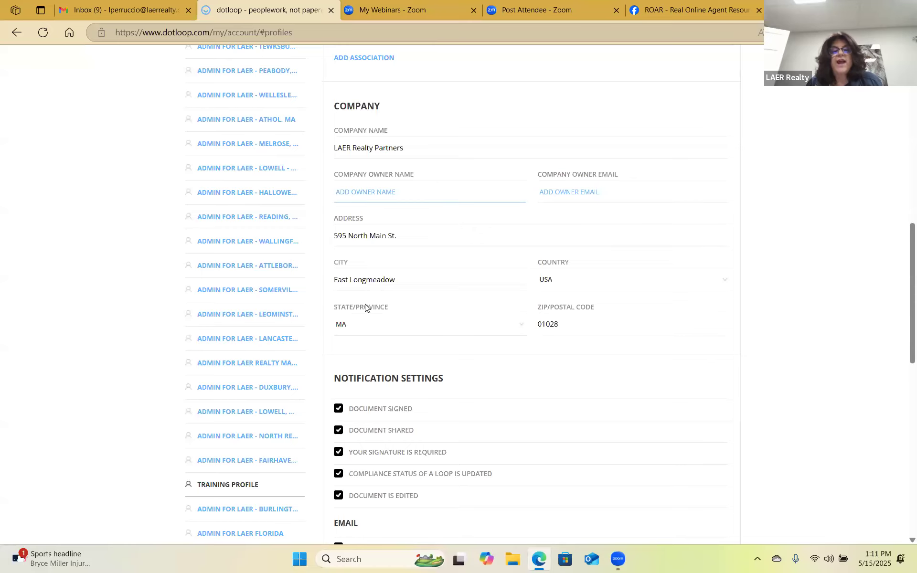
scroll(408, 250, up, 15)
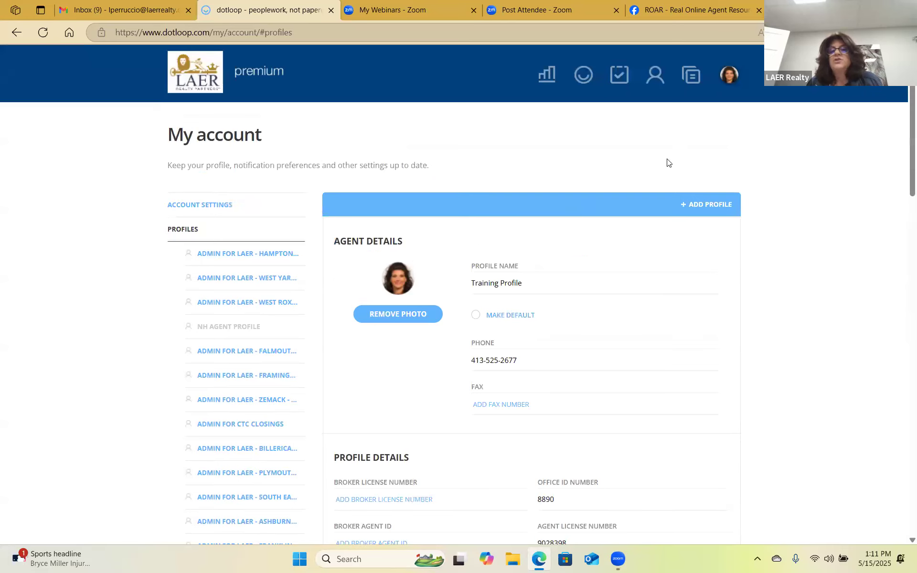
scroll(637, 322, down, 18)
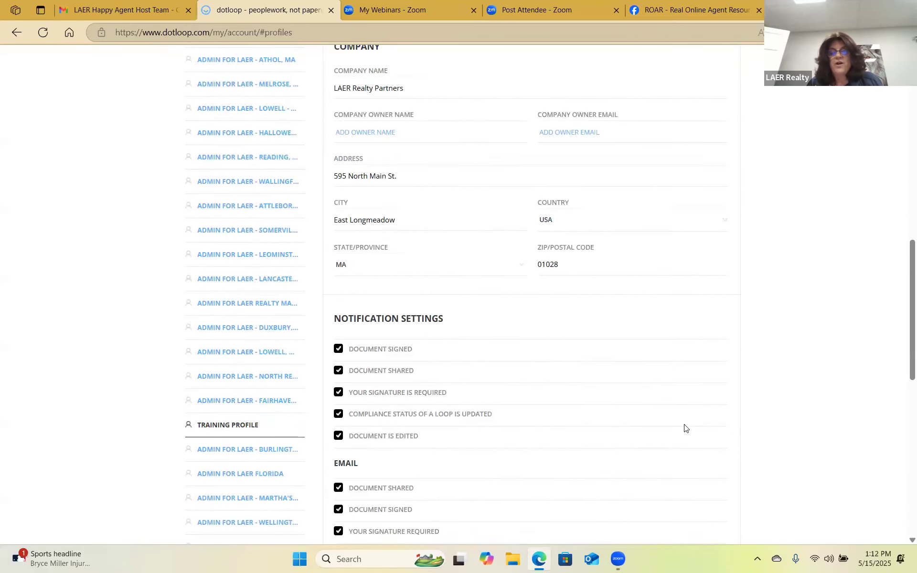
click(695, 383)
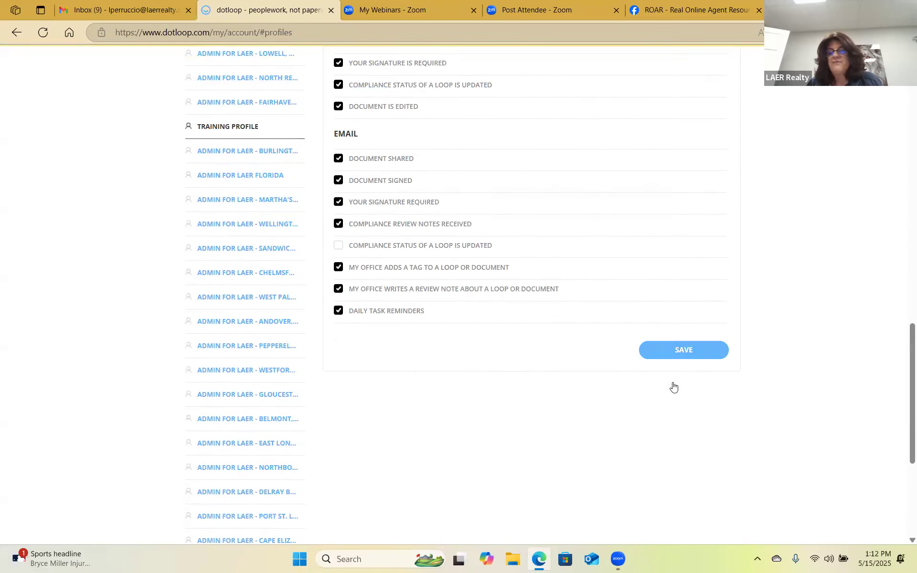
scroll(571, 252, up, 20)
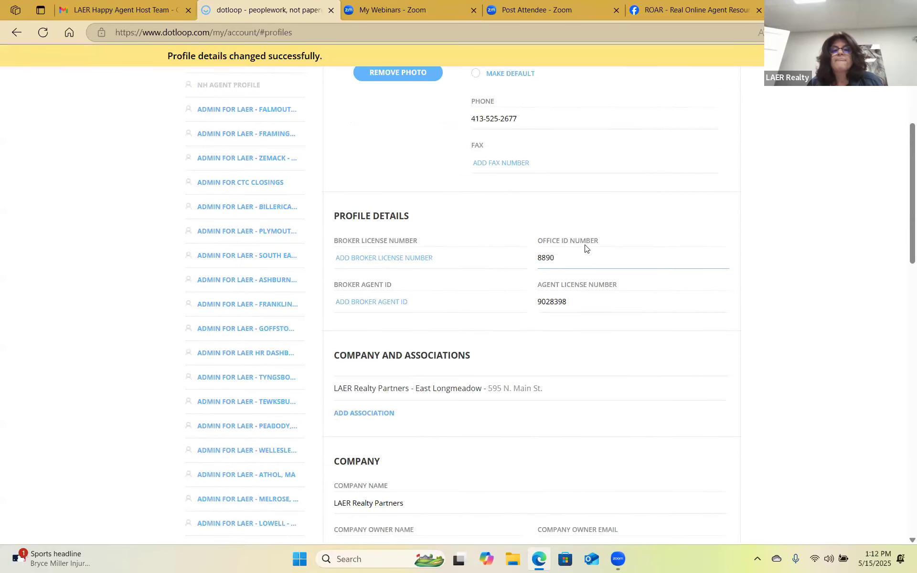
scroll(654, 215, down, 1)
scroll(651, 237, up, 3)
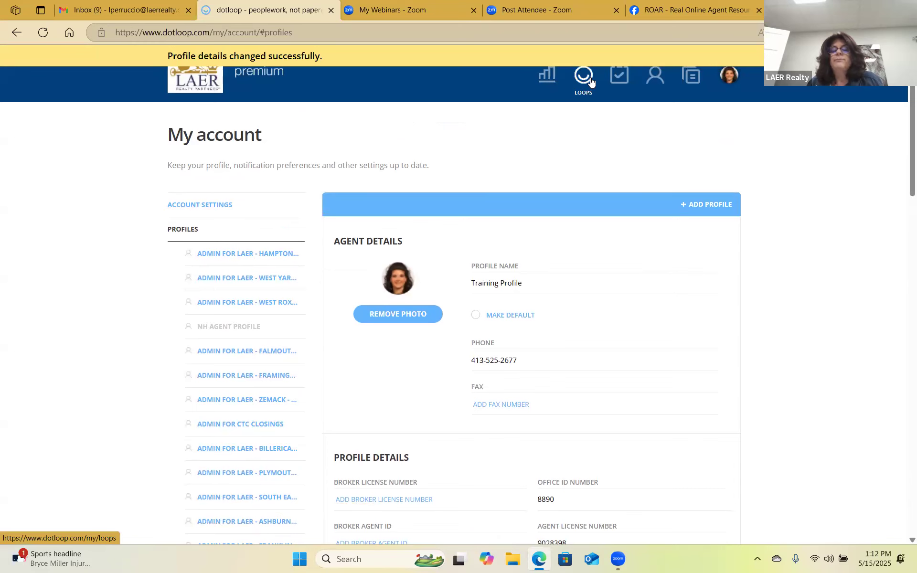
Open the buyers' 123 Main st TEST loop from the Loops list.
click(591, 79)
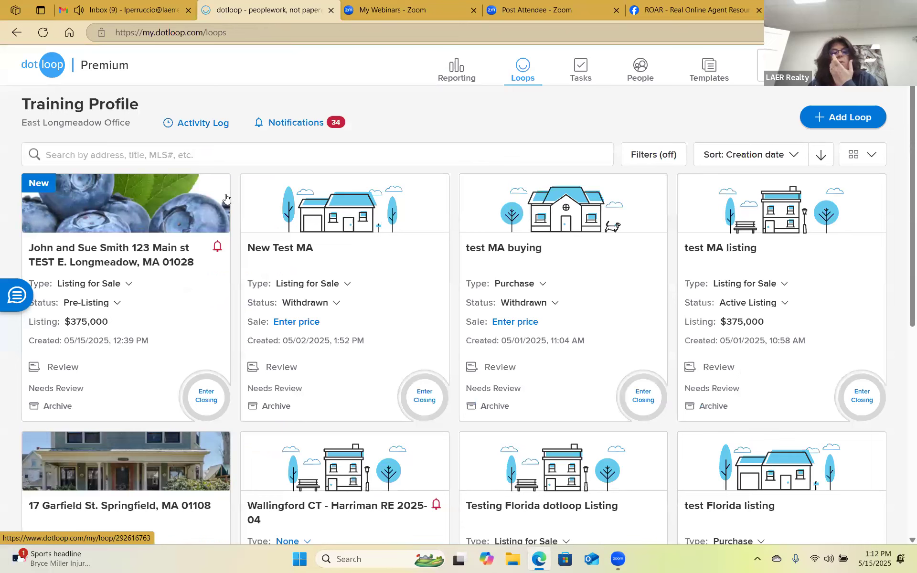
click(117, 259)
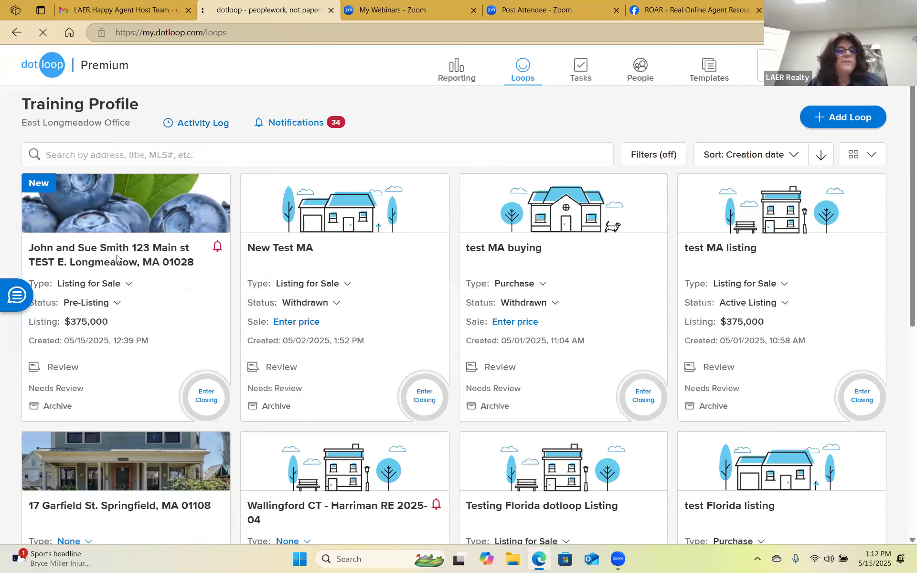
scroll(470, 375, down, 1)
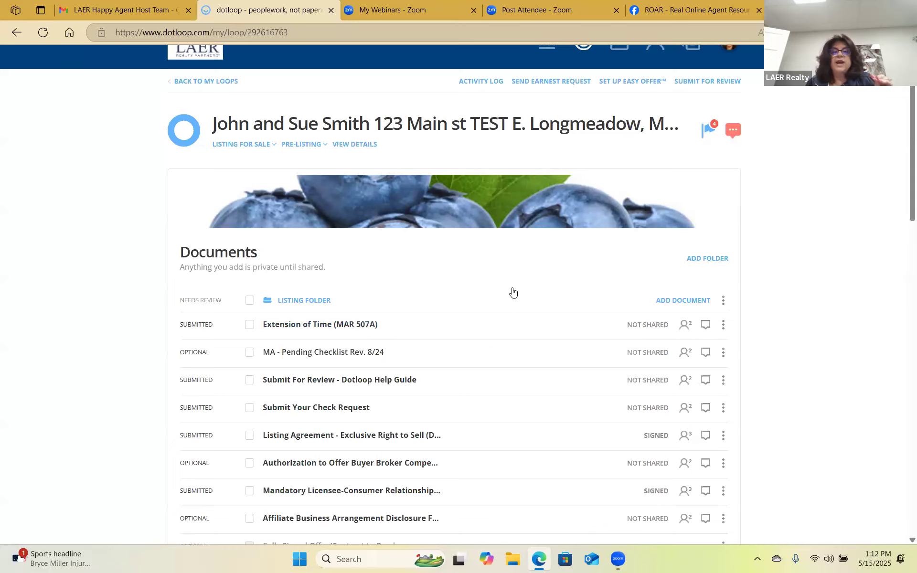
Show the Templates, Browse and Email options under the Listing Folder's ADD DOCUMENT.
click(676, 303)
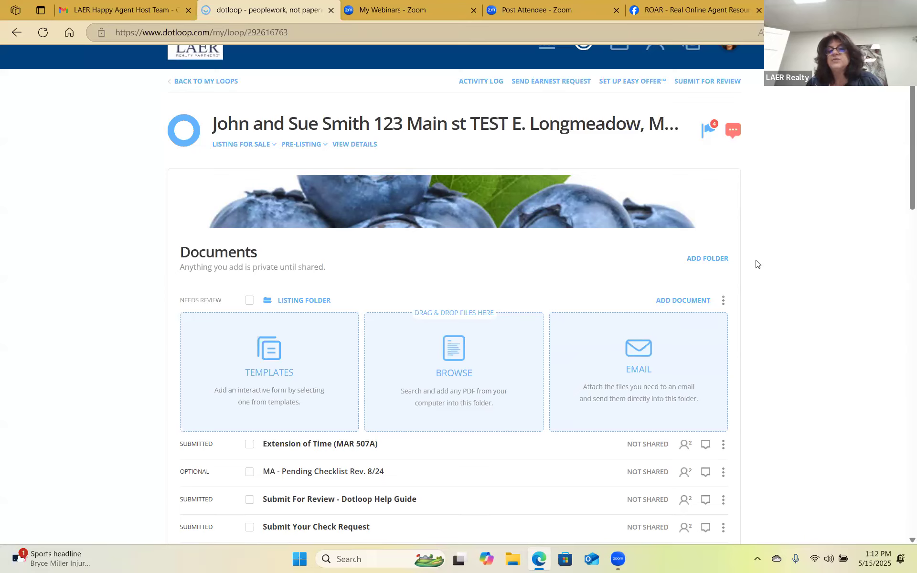
click(693, 304)
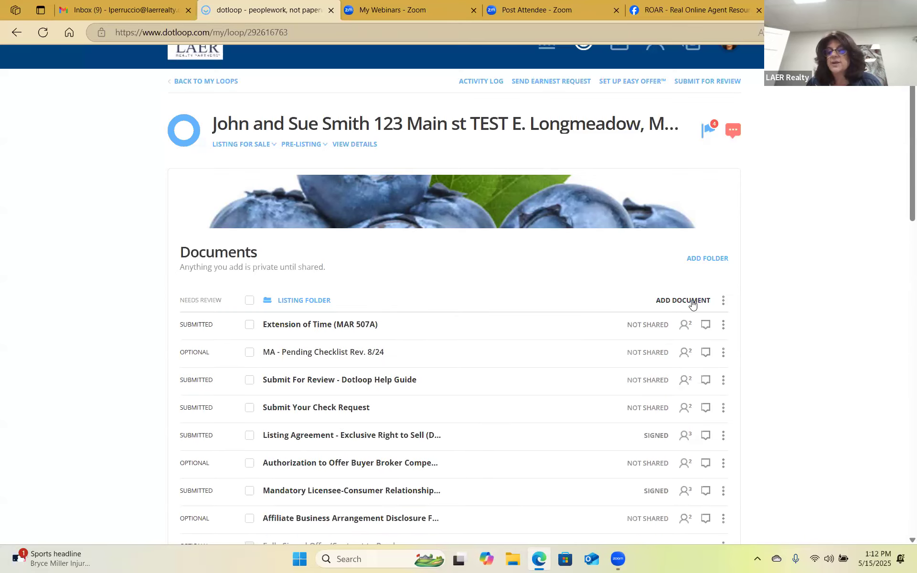
click(692, 303)
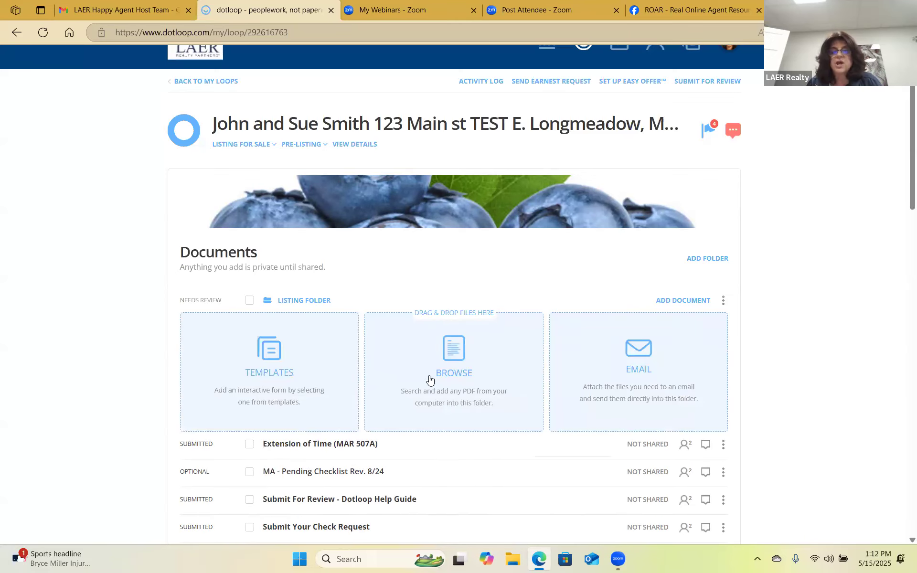
Choose from Templates, list the MA - LAER MASTER FILE forms, and focus the search bar.
click(279, 364)
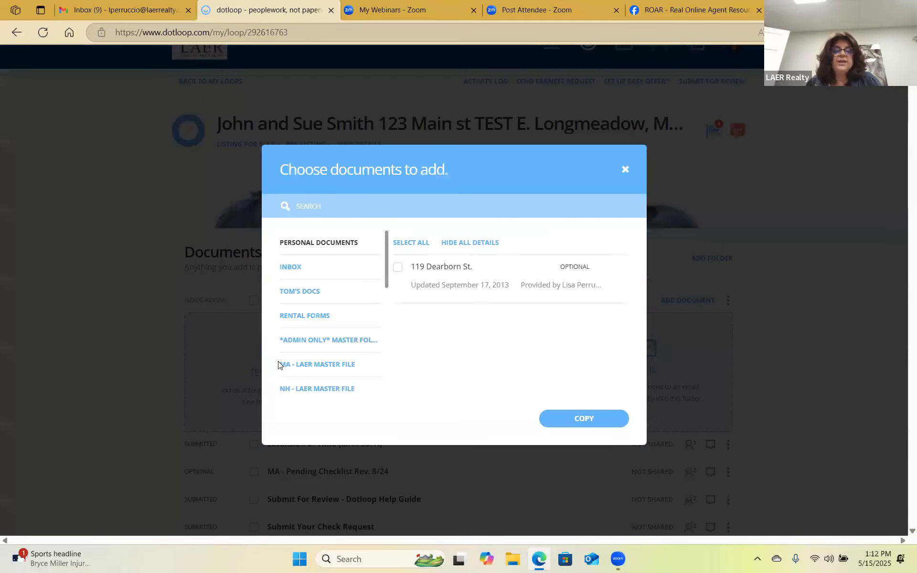
scroll(386, 282, down, 2)
click(314, 292)
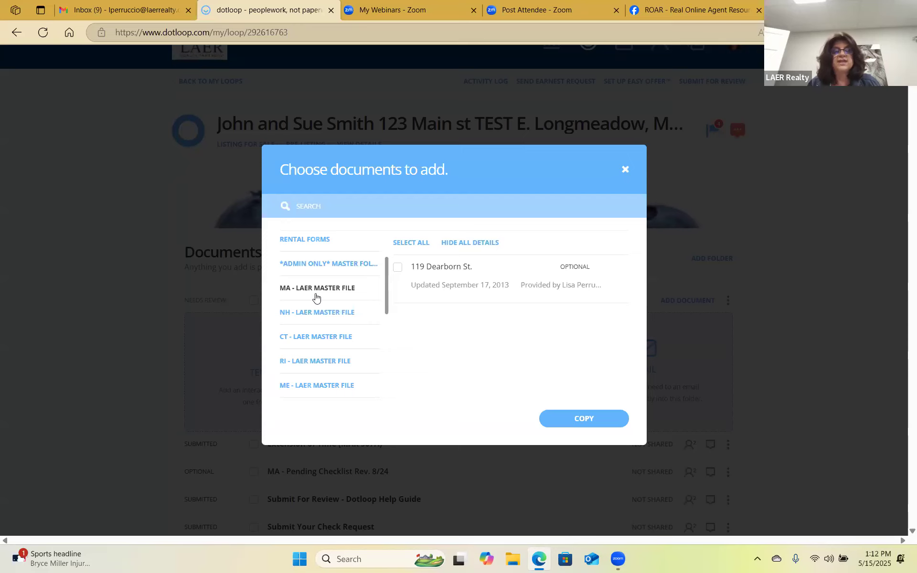
click(316, 295)
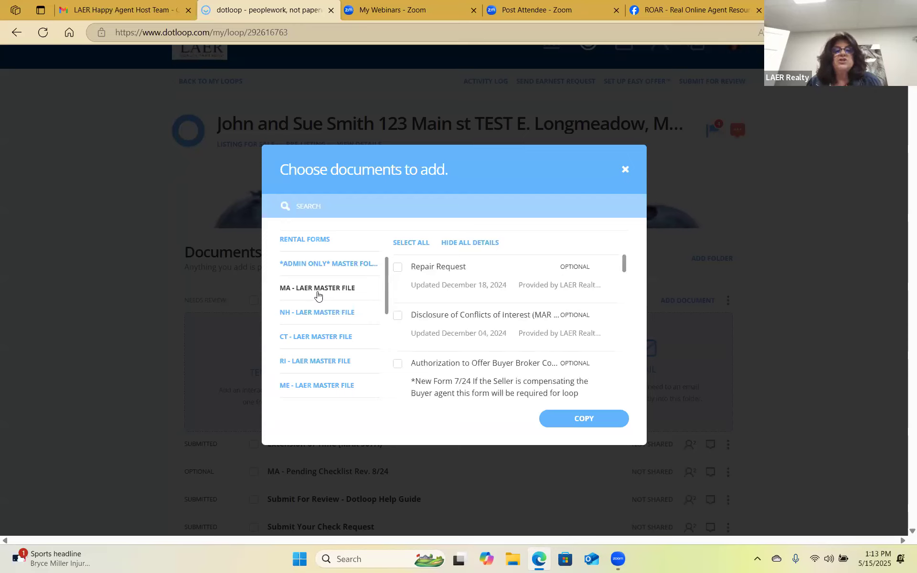
click(346, 213)
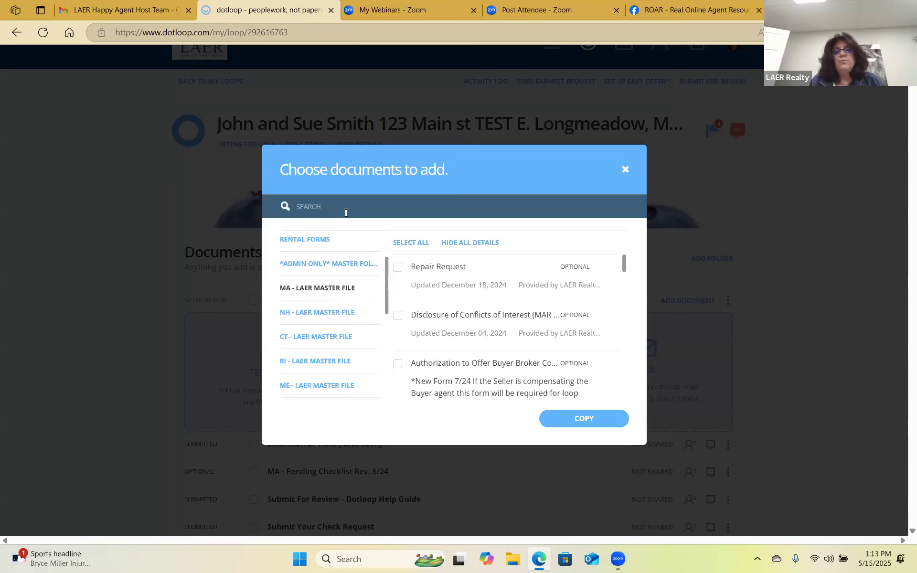
Search the templates for 'pur', '708' and 'manda' to locate the disclosure form.
text(jpur)
key(BackSpace)
key(BackSpace)
text(purchas)
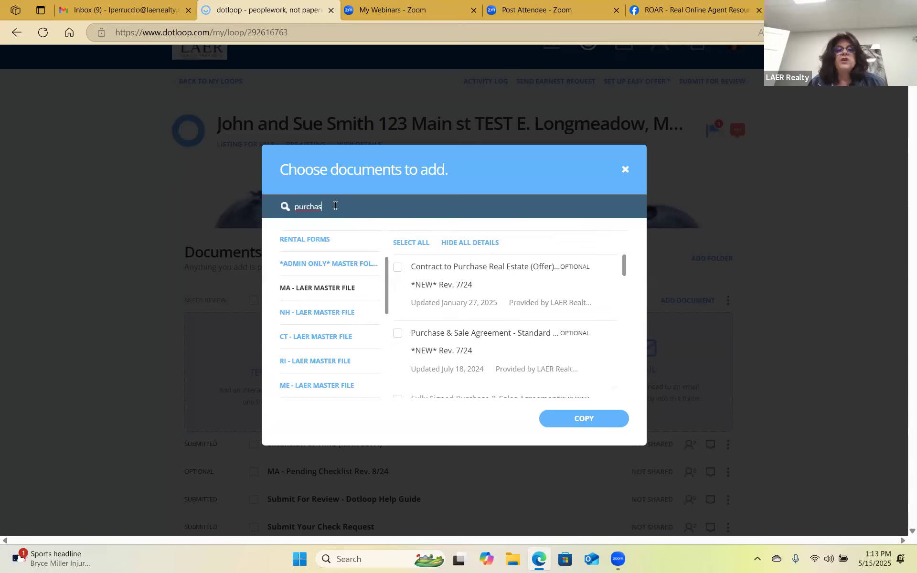
drag(330, 207, 254, 214)
text(708)
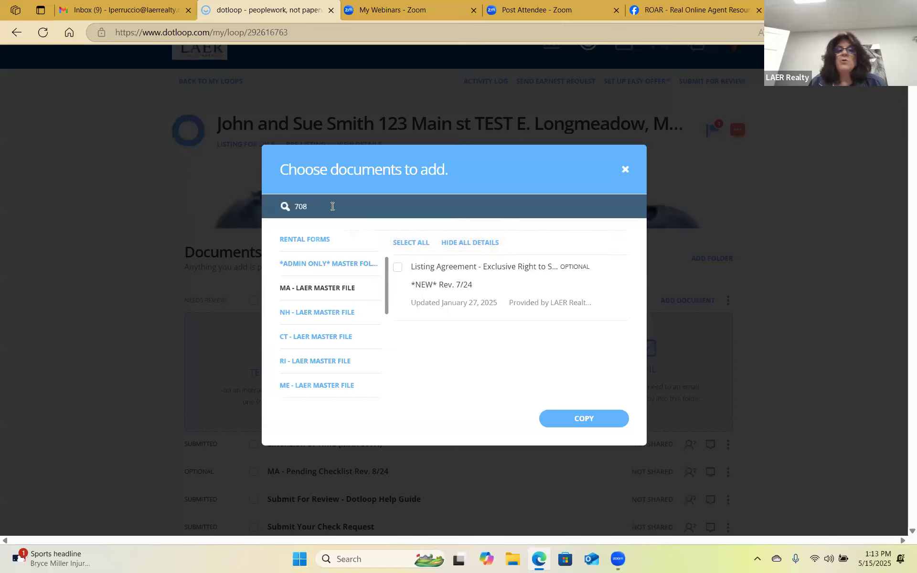
drag(287, 207, 310, 202)
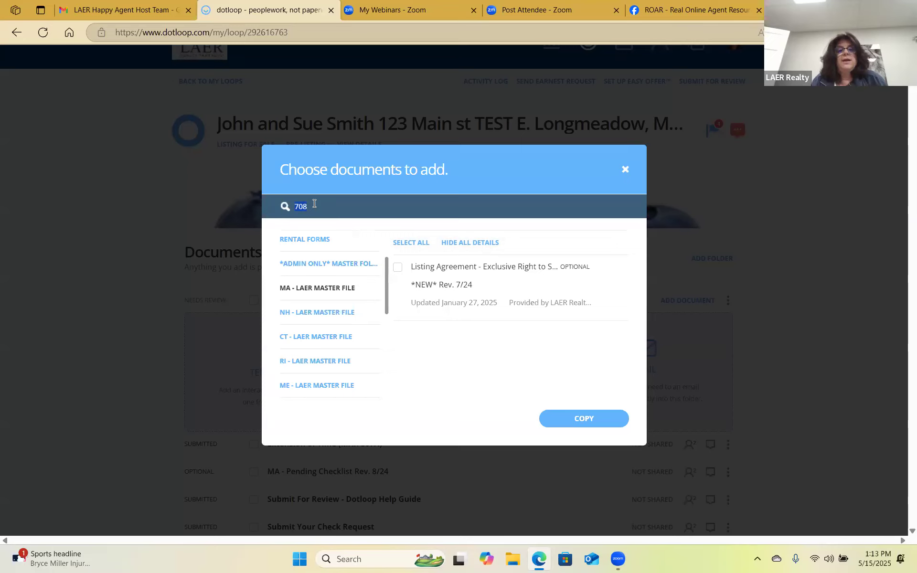
text(manda)
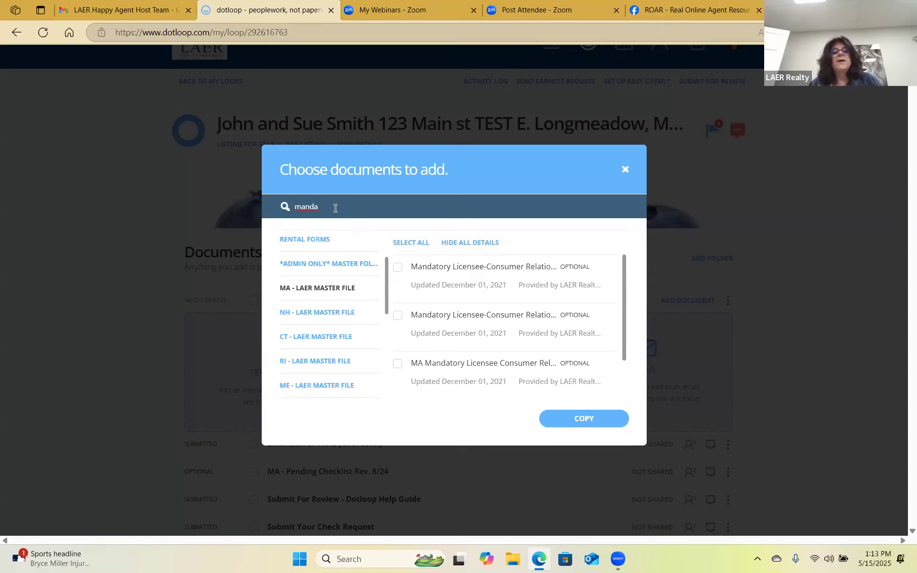
scroll(473, 304, down, 1)
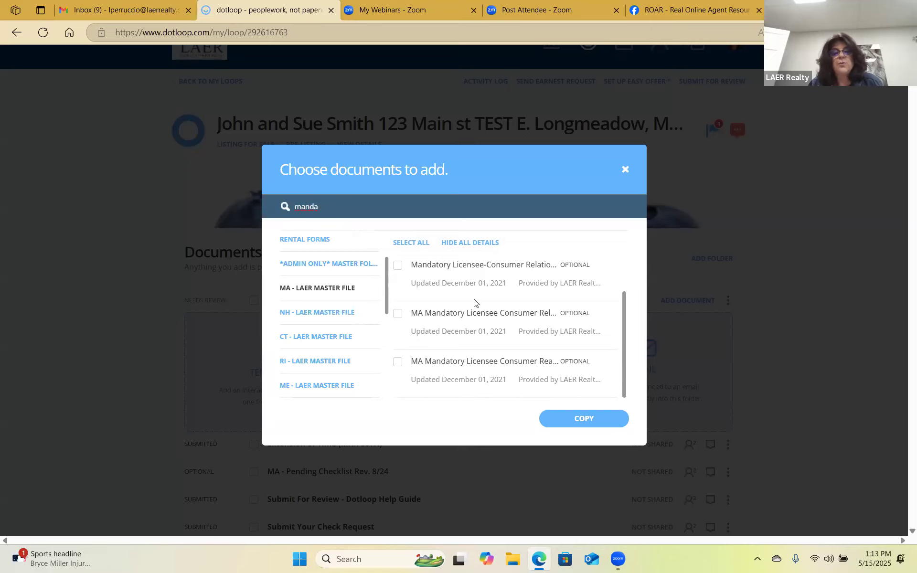
scroll(474, 302, up, 1)
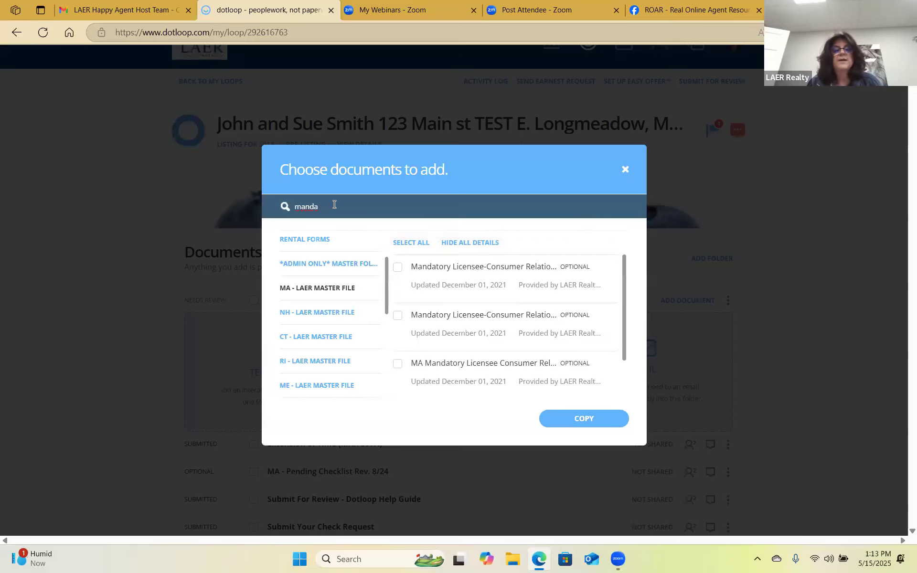
Search 'Agency' then 'Mand' and copy the Mandatory Licensee-Consumer Relationship Disclosure - Seller MAR 705 into the loop.
key(BackSpace)
key(BackSpace)
key(BackSpace)
key(BackSpace)
key(BackSpace)
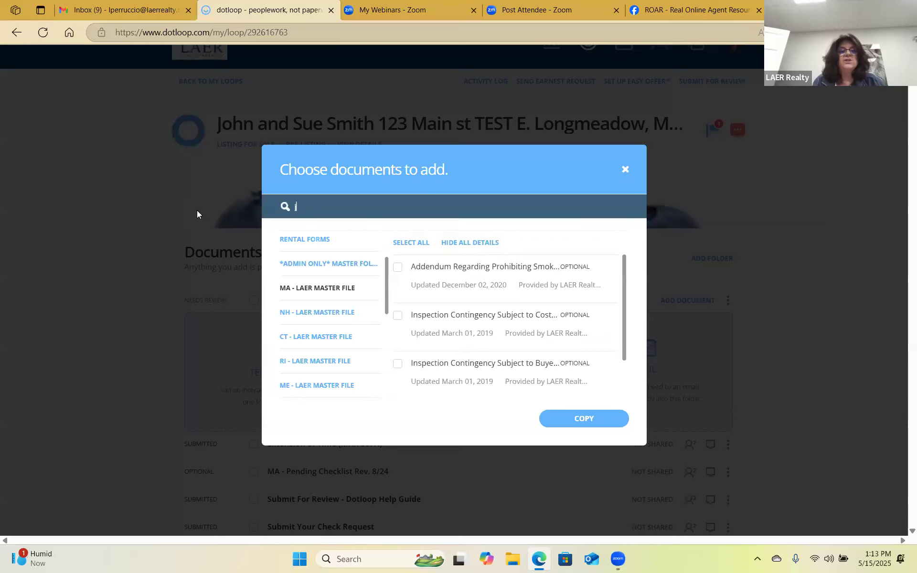
text(Agency)
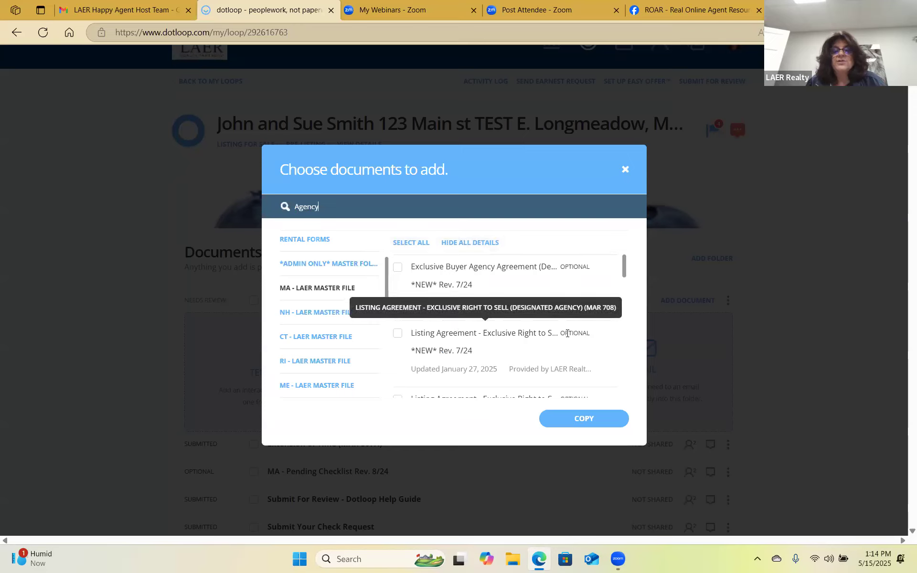
scroll(567, 334, down, 1)
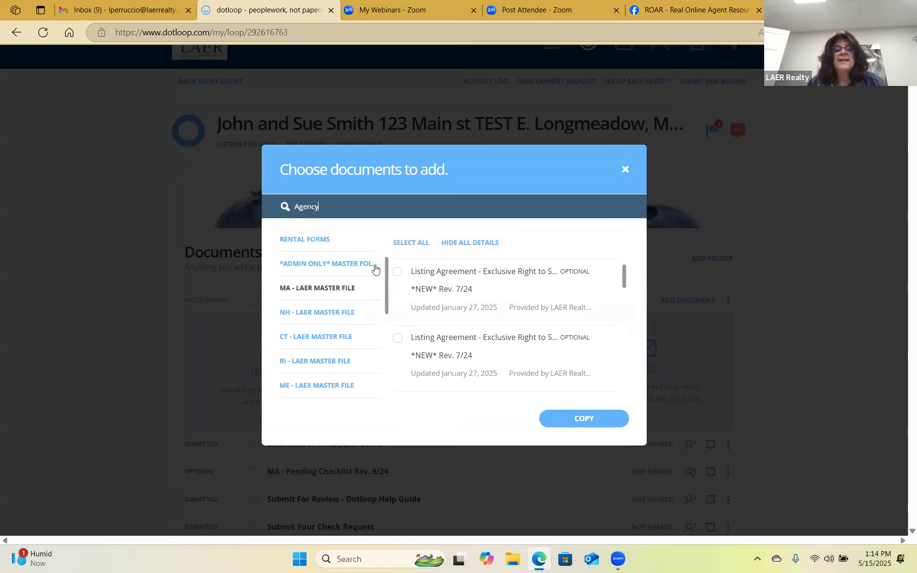
double_click(295, 210)
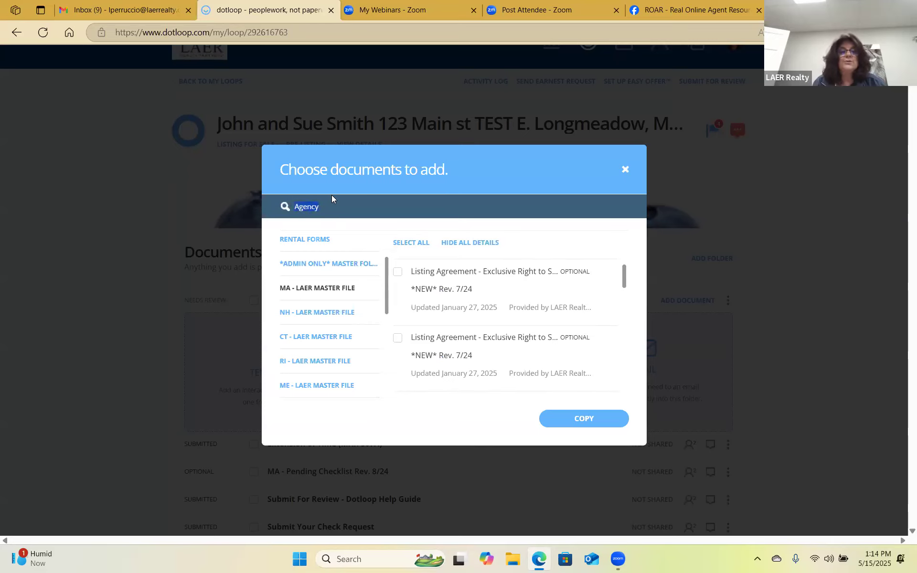
text(Mand)
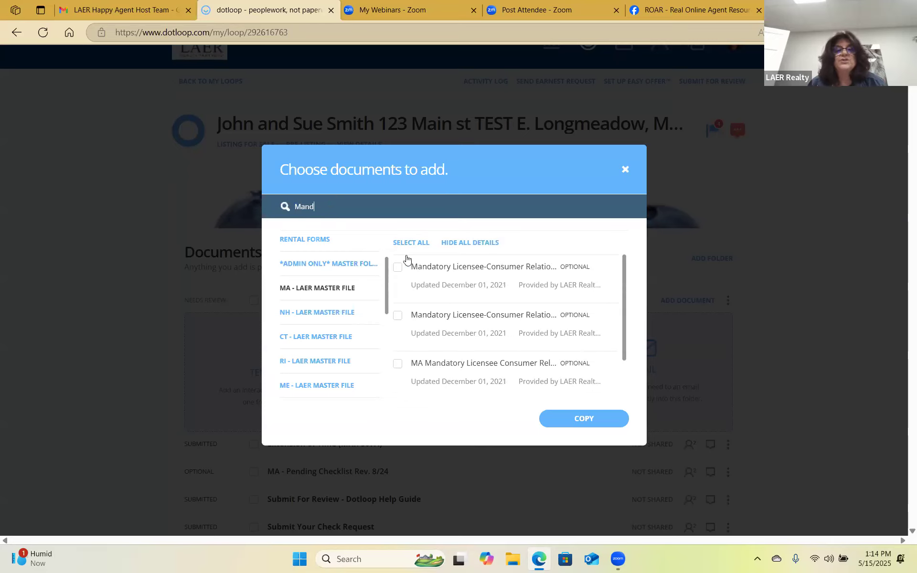
click(399, 269)
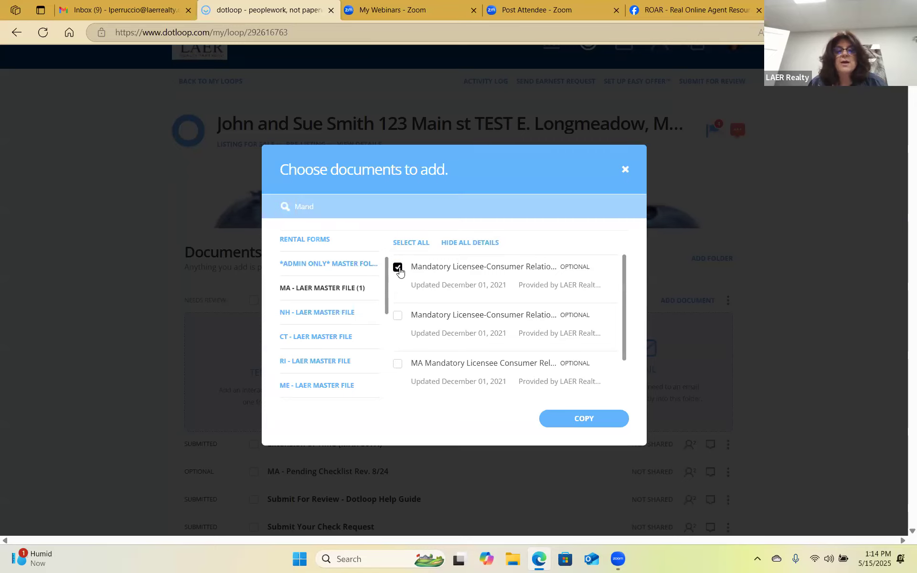
click(596, 419)
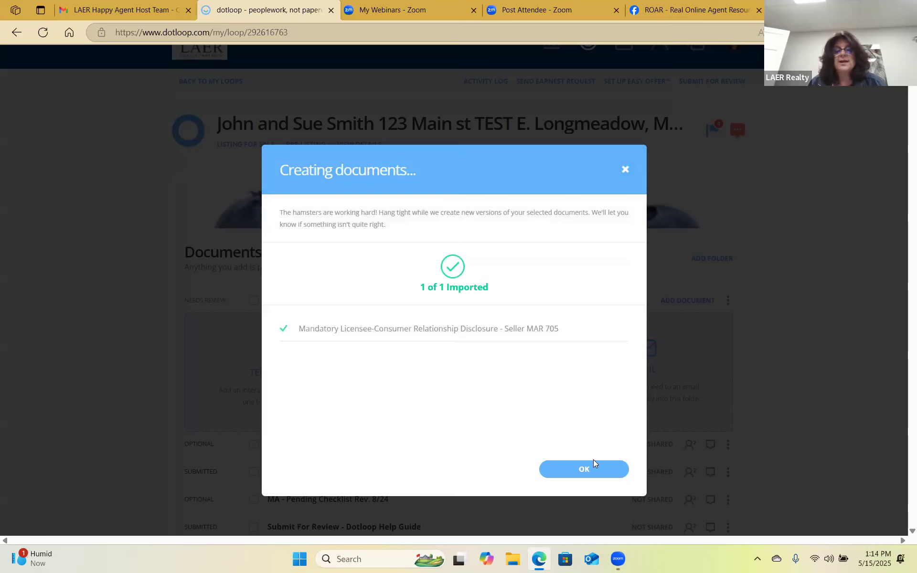
click(583, 471)
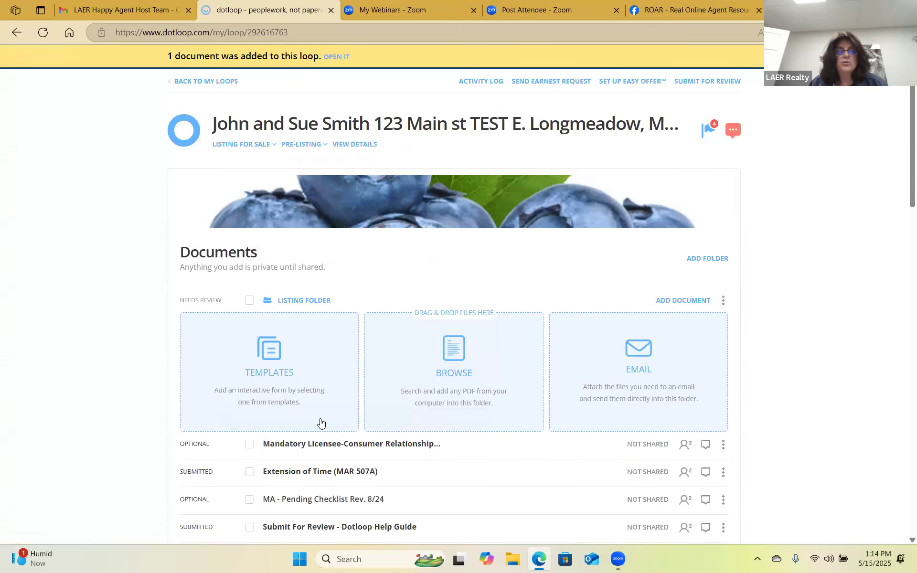
Autofill the new MAR 705 disclosure, exit without saving, and show the Listing Folder's add-document options.
click(359, 445)
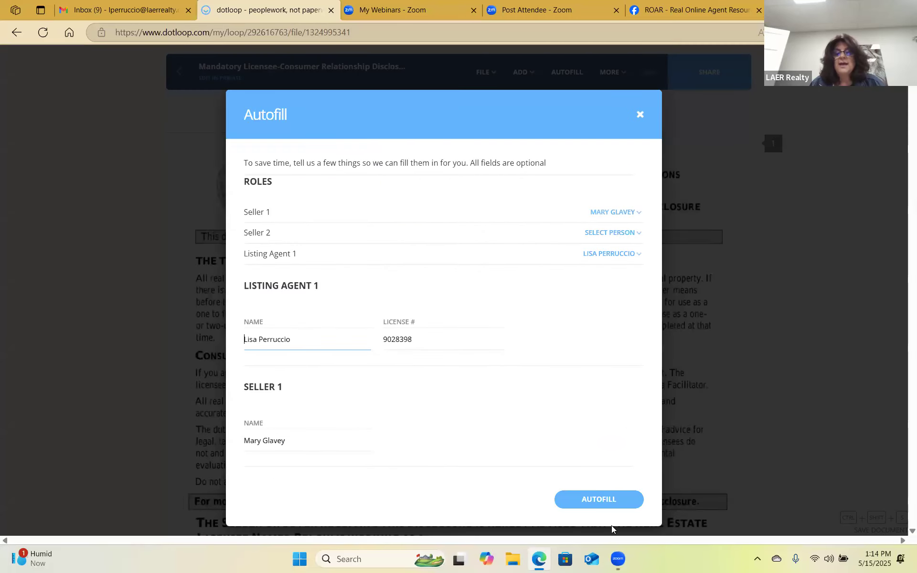
click(621, 499)
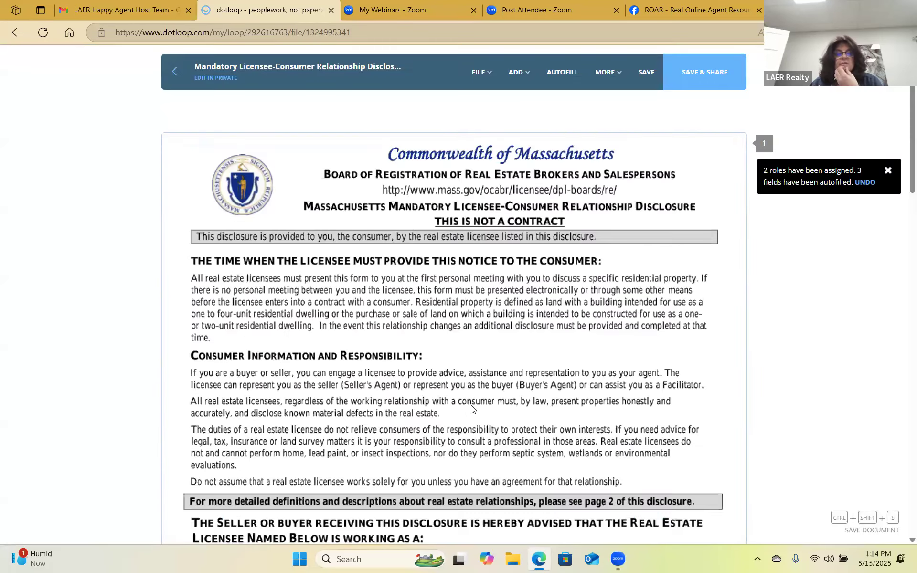
scroll(472, 410, down, 4)
scroll(440, 454, up, 4)
click(175, 72)
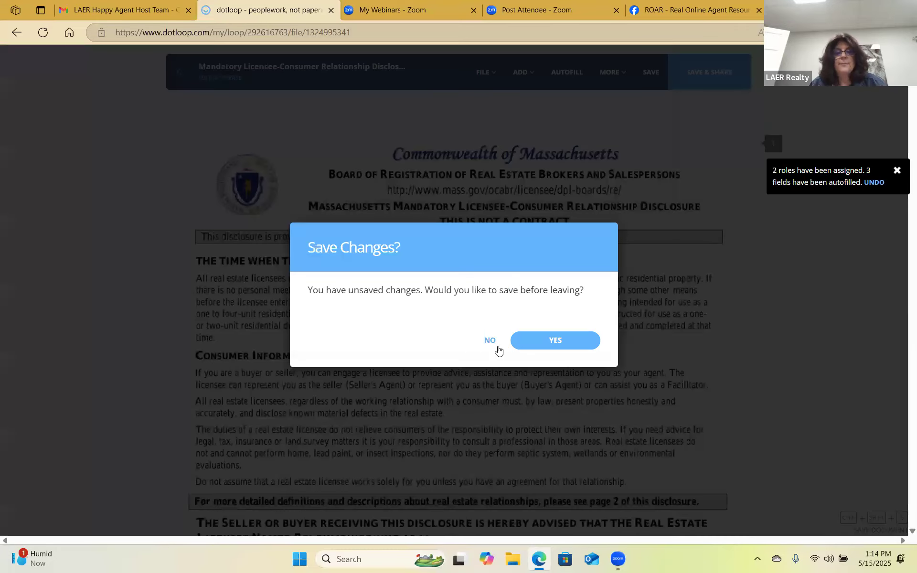
click(494, 343)
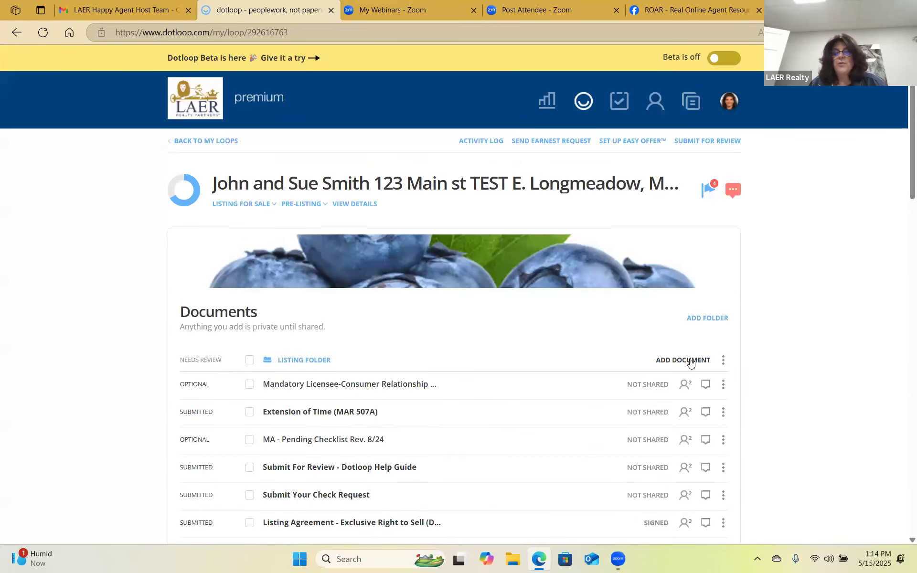
click(690, 361)
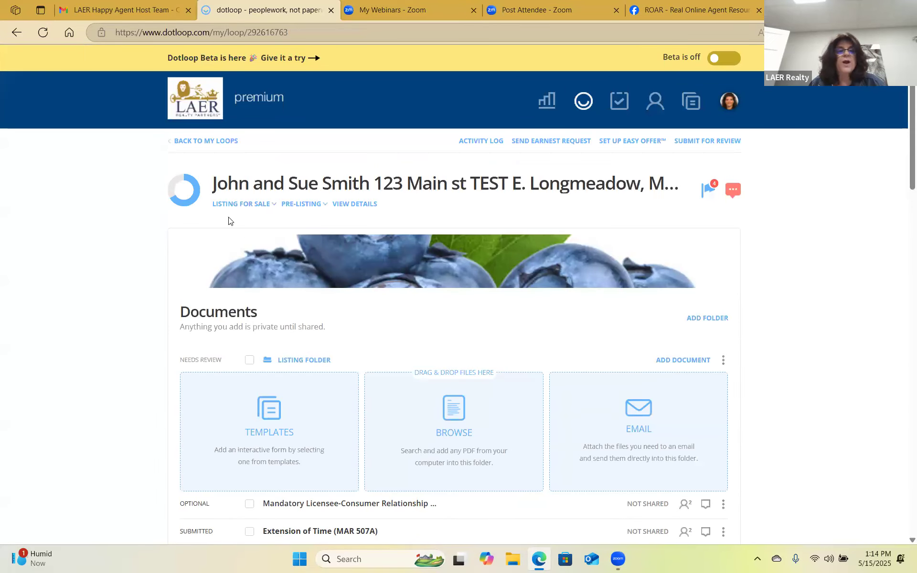
Upload 'MA - MLS Status Change Form (version 1)' from Downloads into the Listing Folder.
click(48, 178)
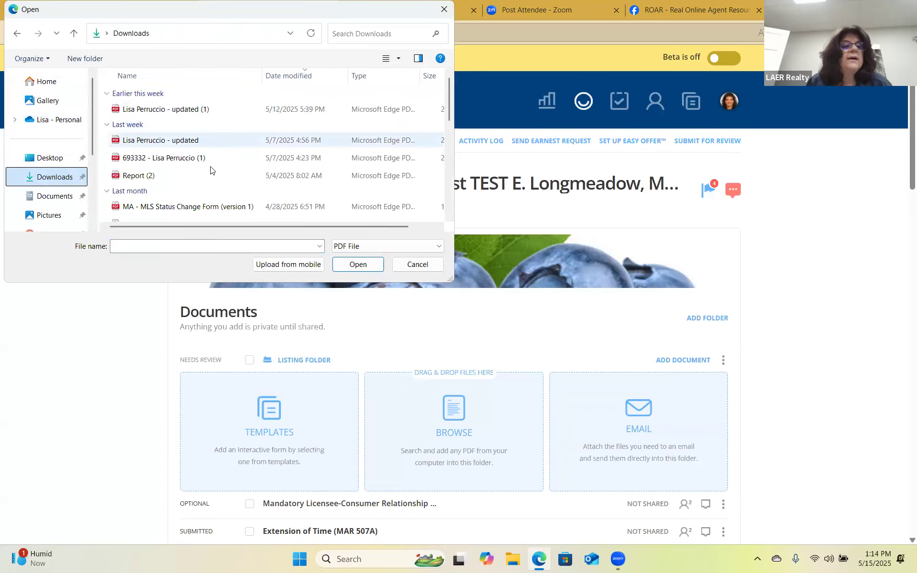
scroll(258, 150, down, 1)
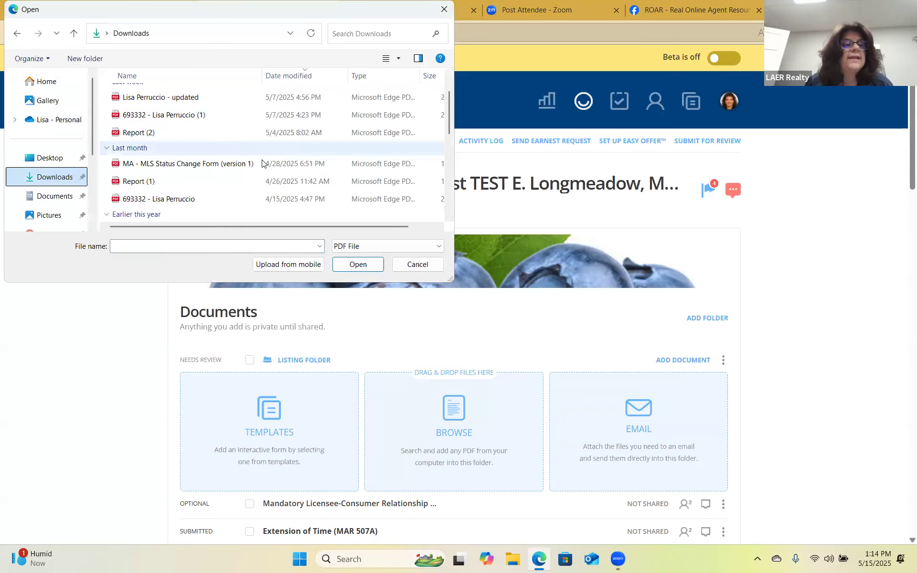
click(218, 163)
double_click(217, 163)
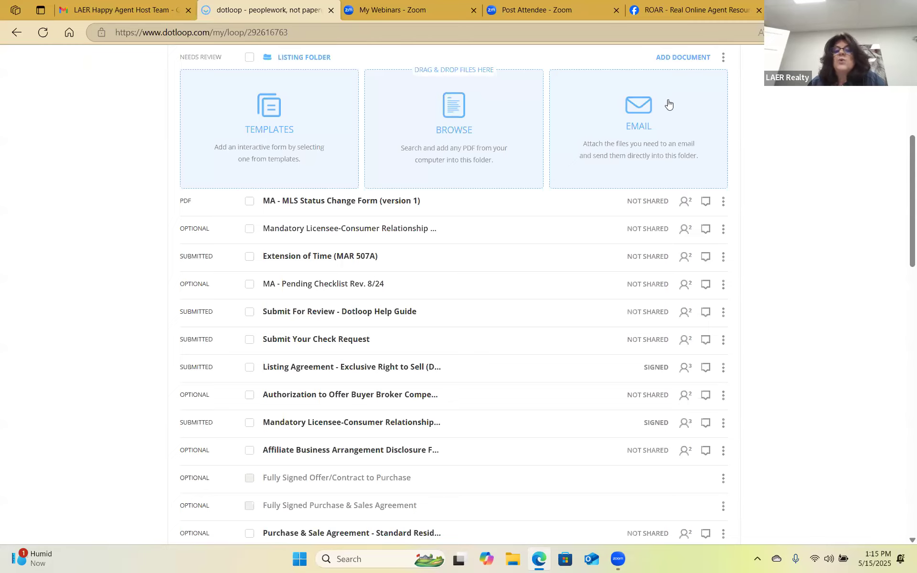
scroll(668, 115, up, 2)
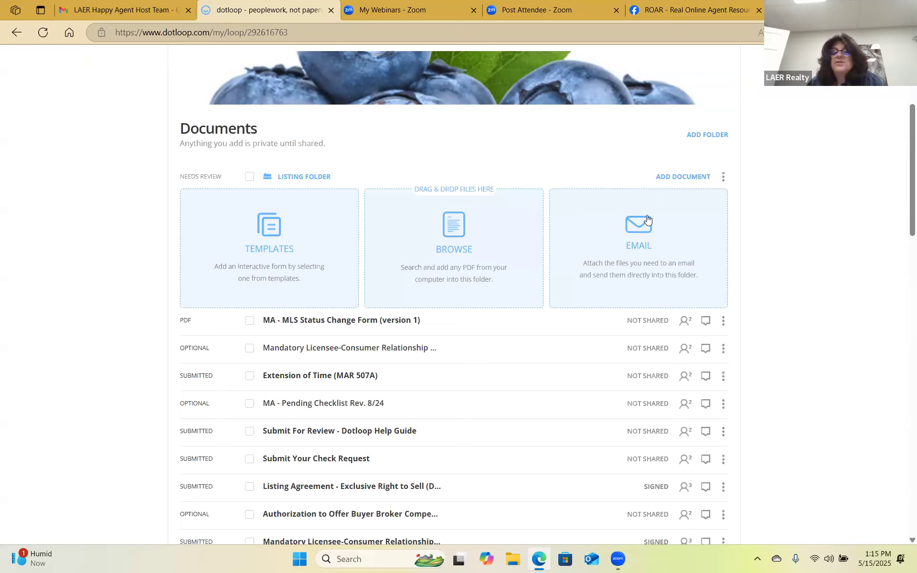
scroll(538, 212, up, 4)
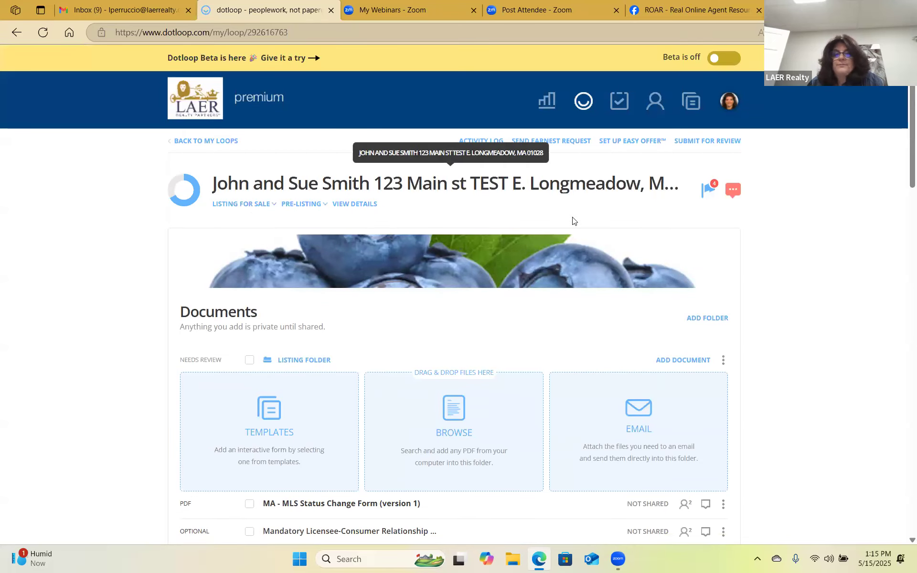
scroll(587, 222, down, 1)
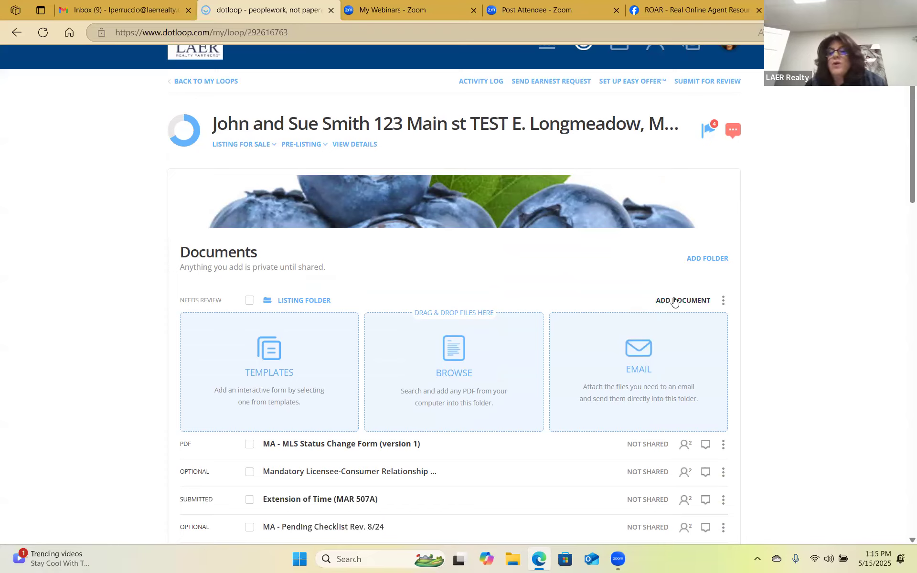
Copy the Listing Folder's upload email address from the EMAIL tile, then switch to Gmail.
click(636, 348)
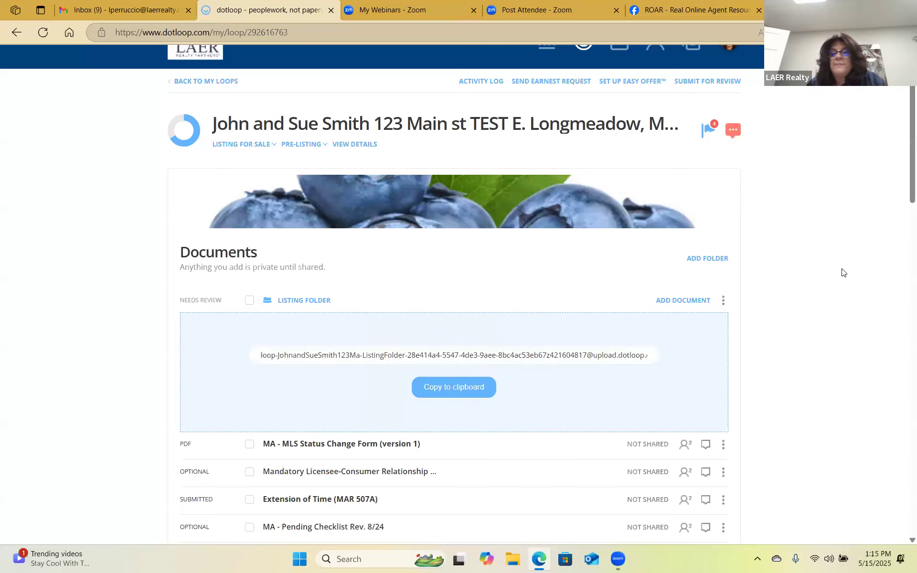
click(587, 342)
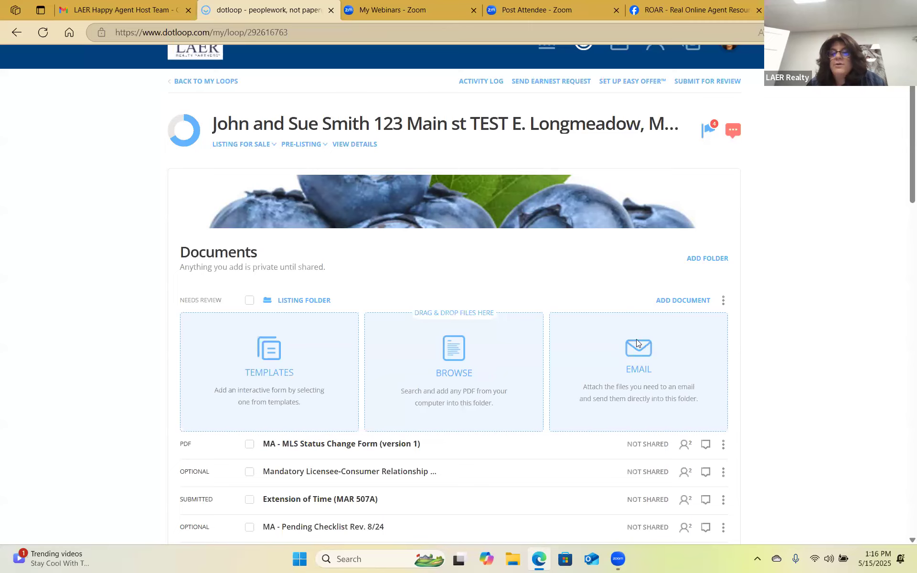
click(636, 340)
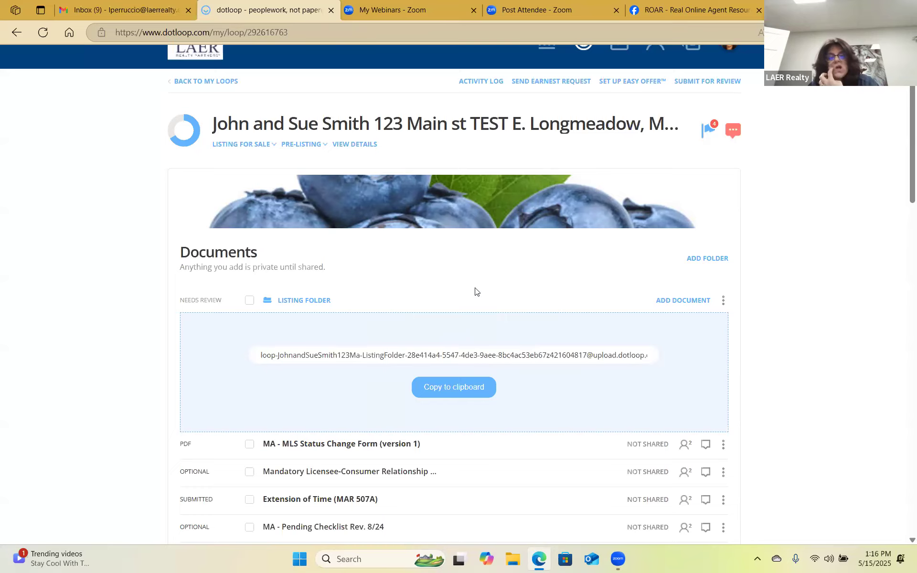
click(444, 383)
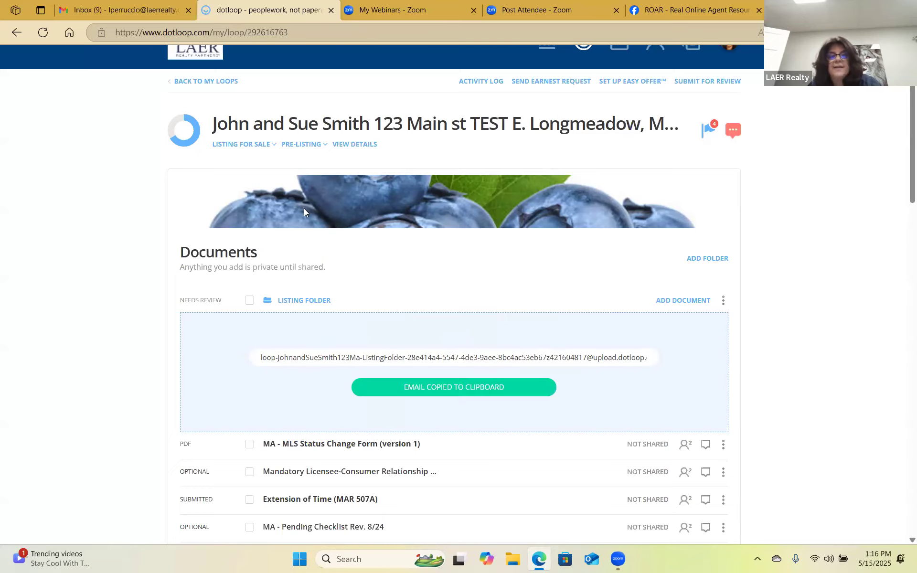
click(109, 5)
scroll(81, 436, down, 4)
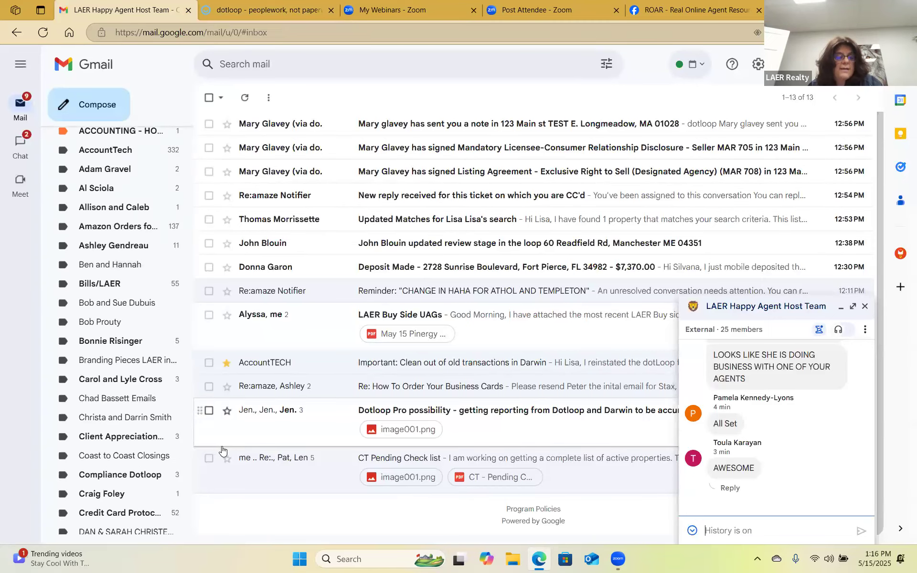
scroll(114, 473, down, 10)
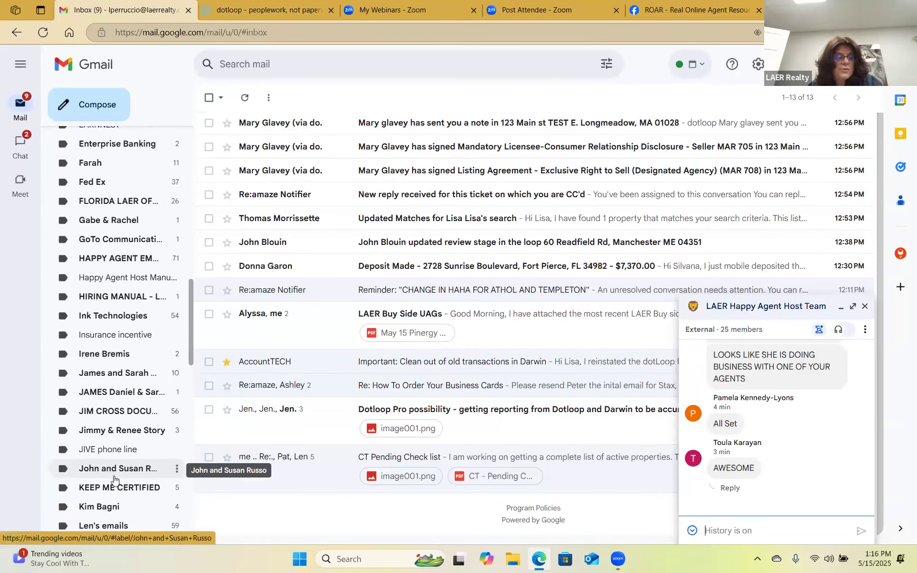
scroll(113, 479, down, 15)
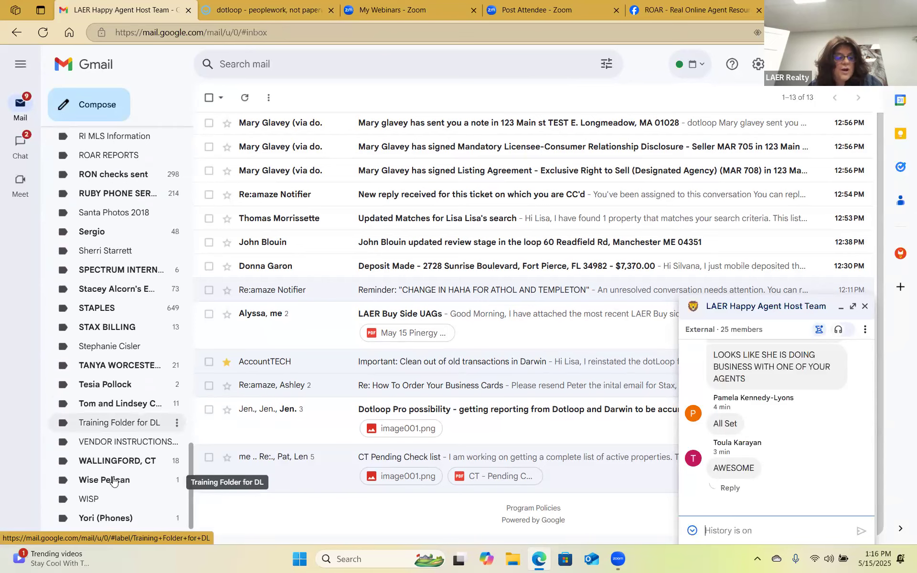
scroll(114, 480, down, 1)
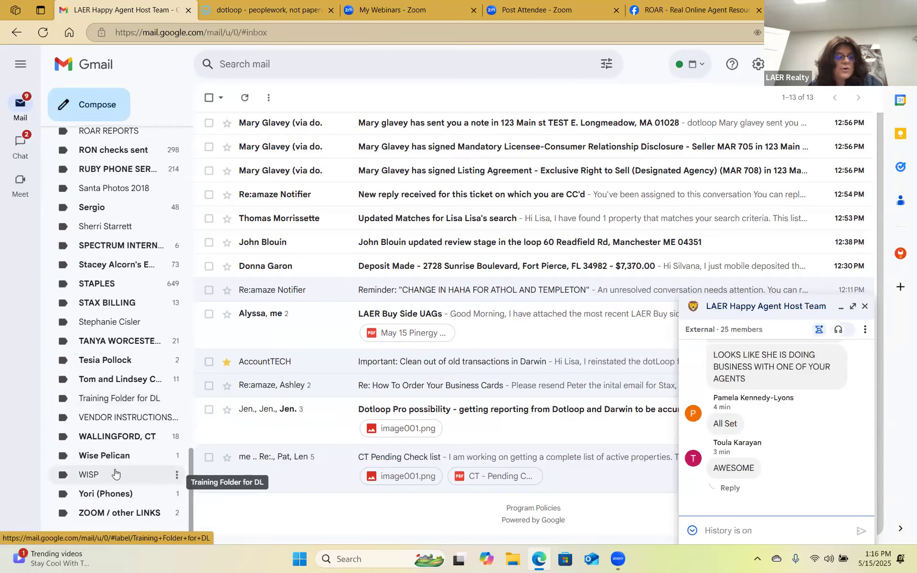
click(115, 399)
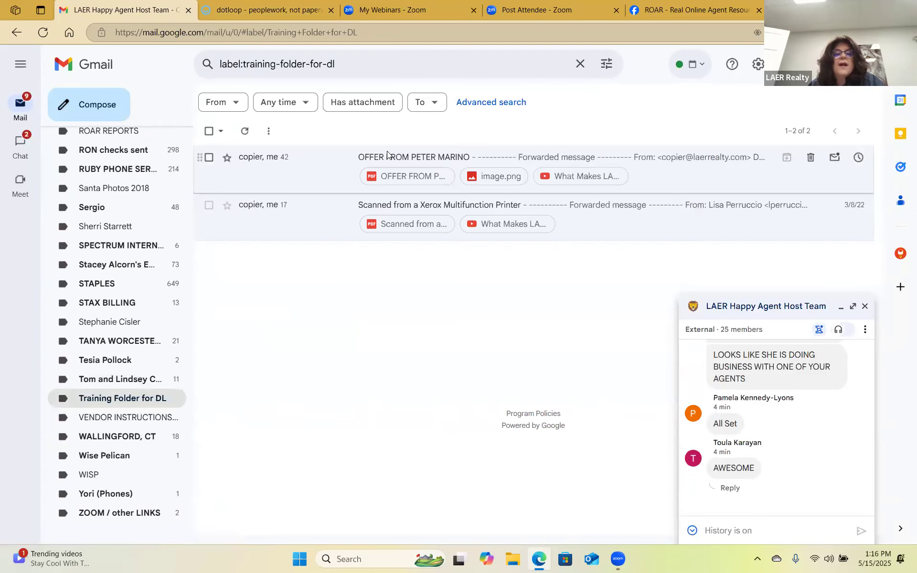
click(387, 157)
click(319, 196)
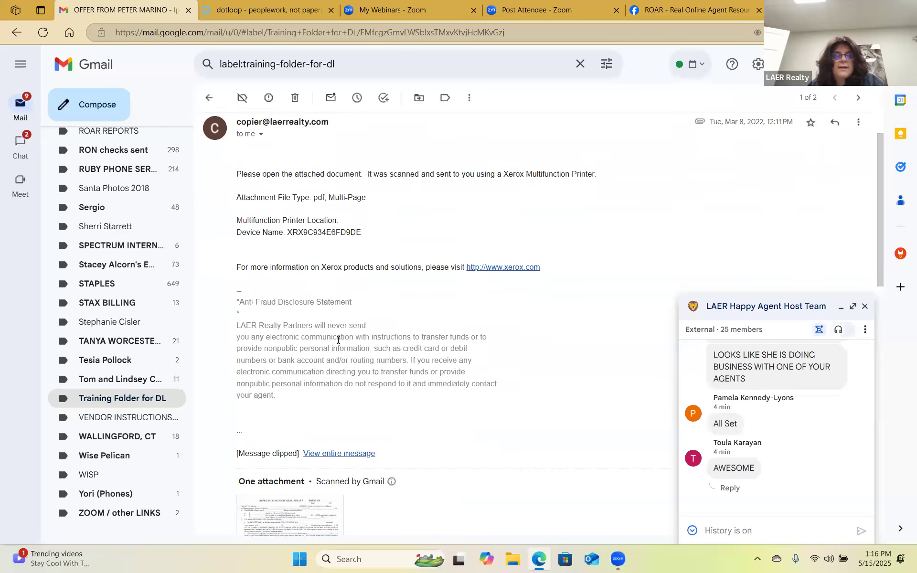
scroll(338, 340, down, 3)
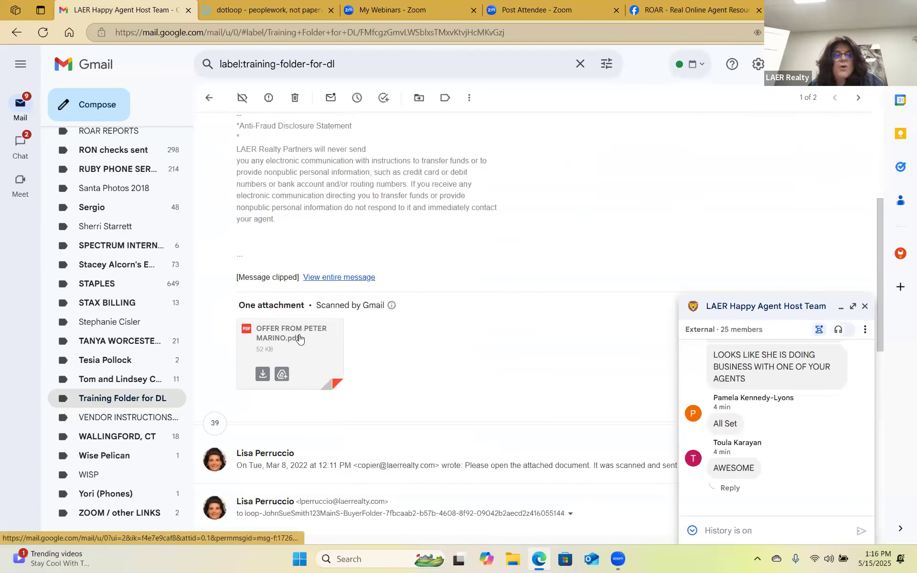
click(315, 338)
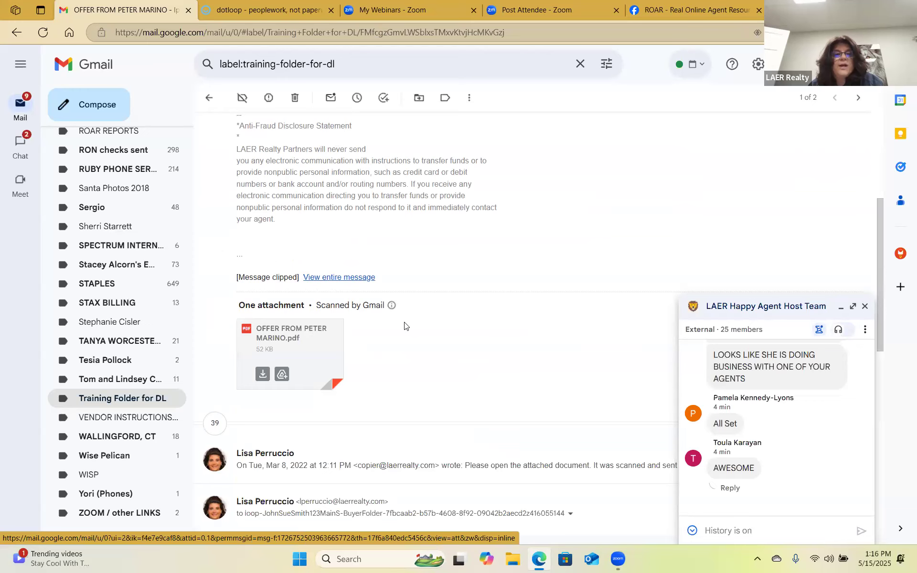
scroll(404, 326, up, 5)
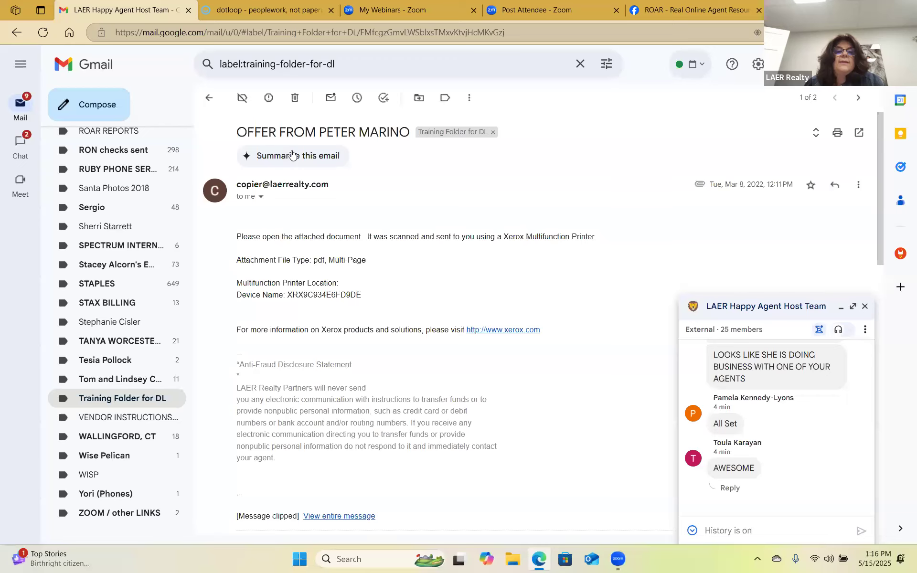
scroll(323, 317, down, 2)
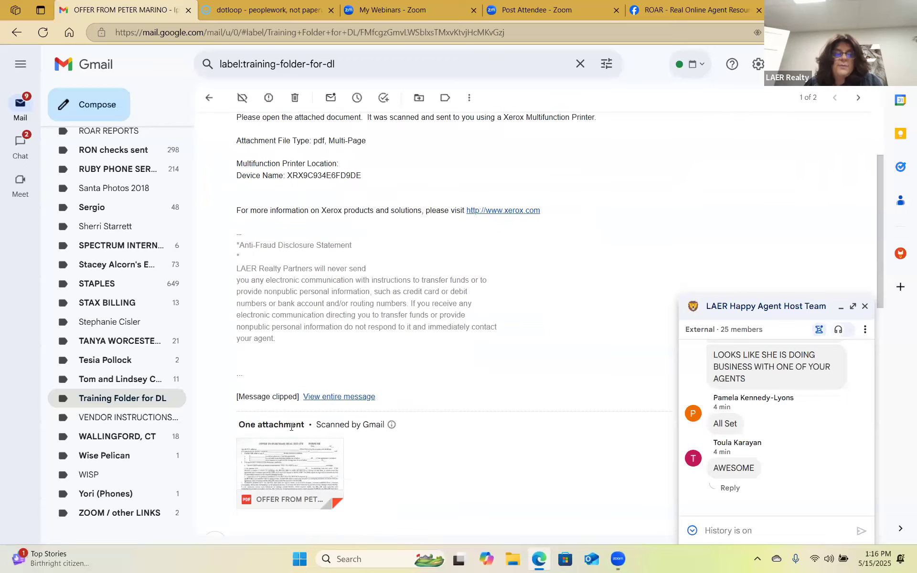
scroll(854, 181, up, 3)
click(858, 186)
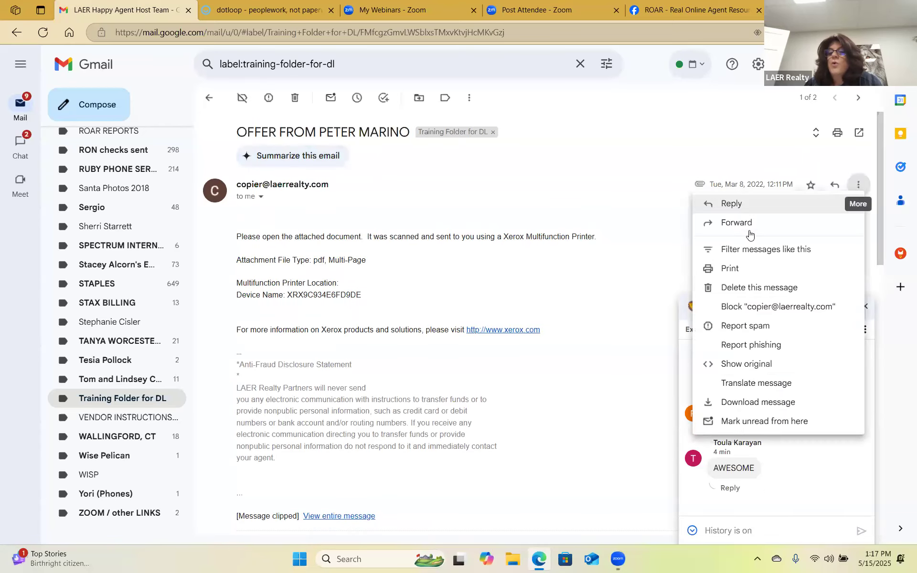
Forward the offer email to the pasted Listing Folder upload address, send it, and return to dotloop.
key(Escape)
key(f)
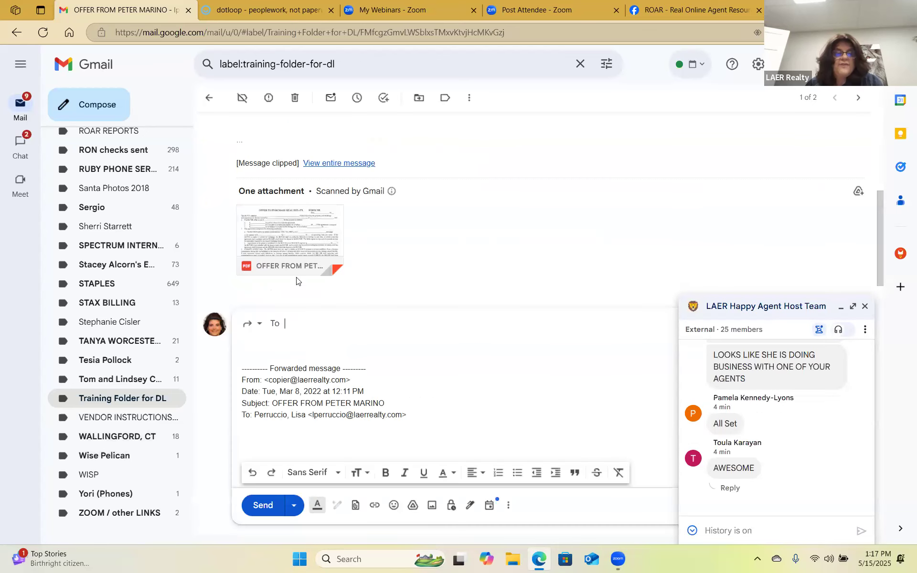
right_click(297, 414)
click(329, 416)
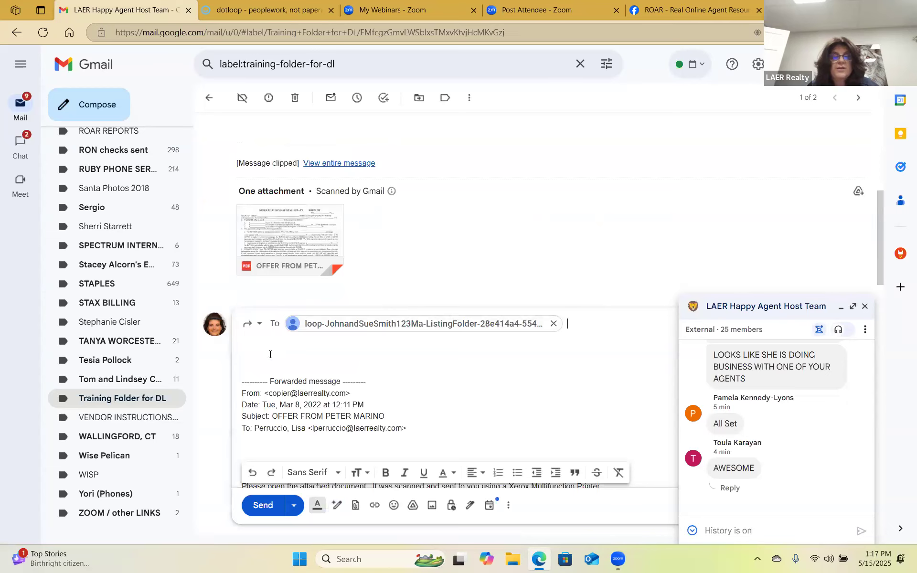
scroll(257, 414, down, 1)
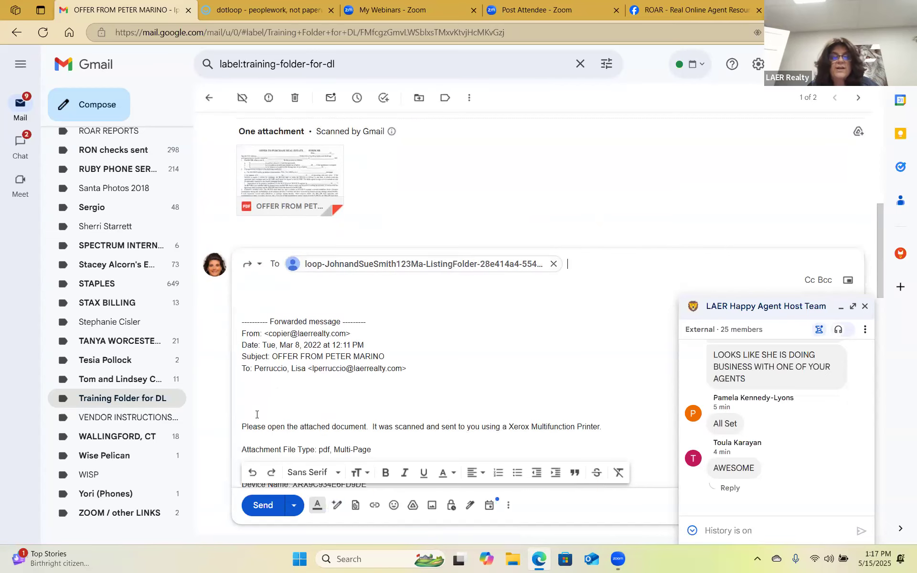
key(ctrl+Return)
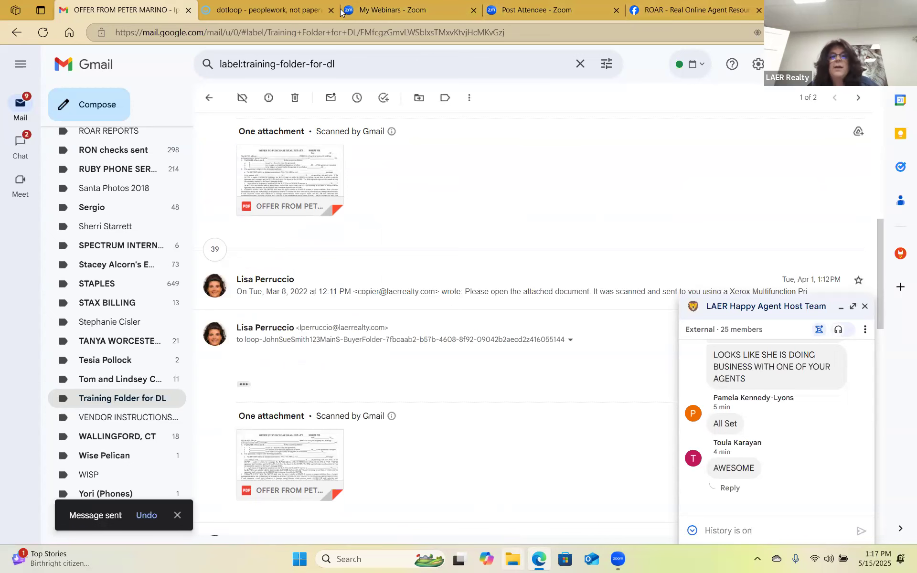
click(296, 7)
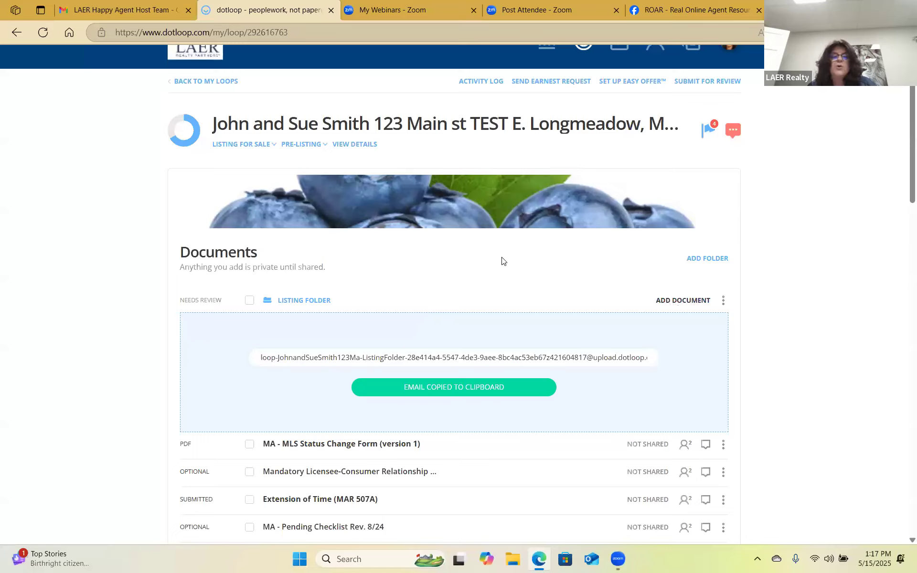
right_click(797, 154)
click(740, 183)
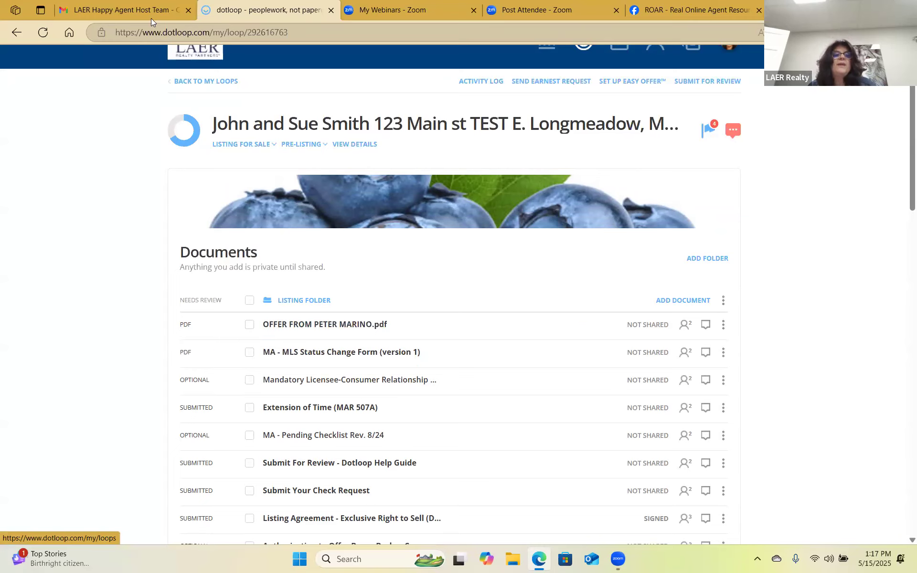
click(138, 8)
Review the Gmail offer email, then show the Listing Folder's add-document options in dotloop.
scroll(360, 276, up, 8)
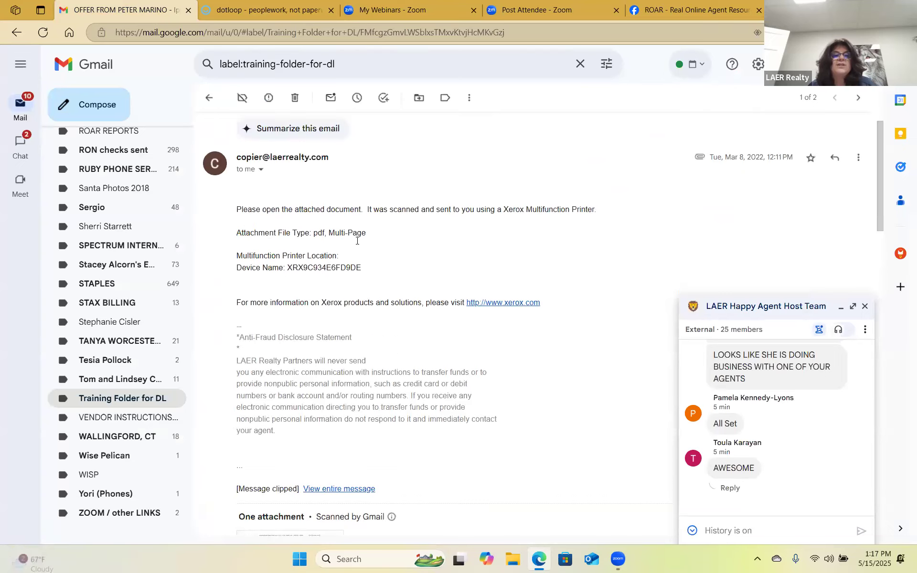
click(303, 14)
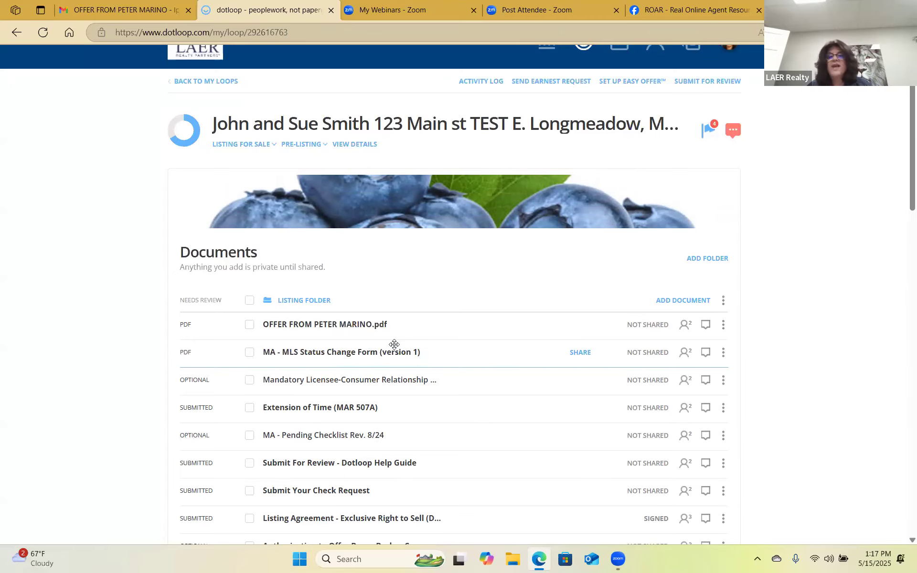
click(689, 301)
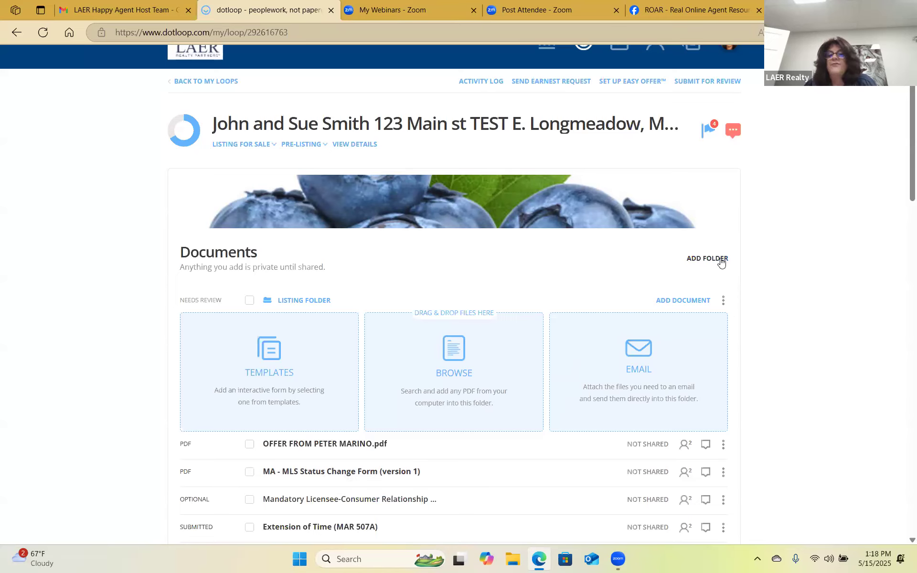
Add a new folder to the 123 Main st TEST loop and rename it 'Buyer Folder'.
click(718, 259)
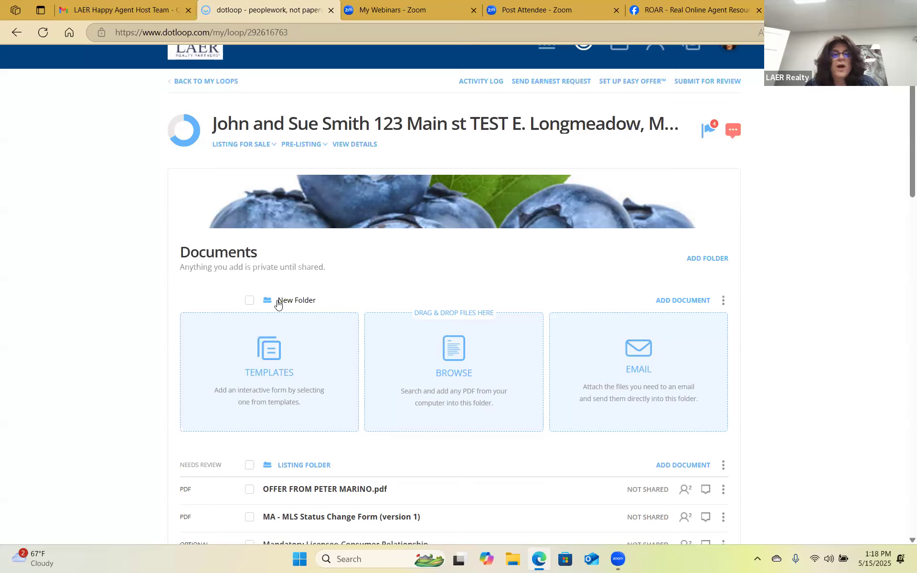
drag(337, 300, 287, 305)
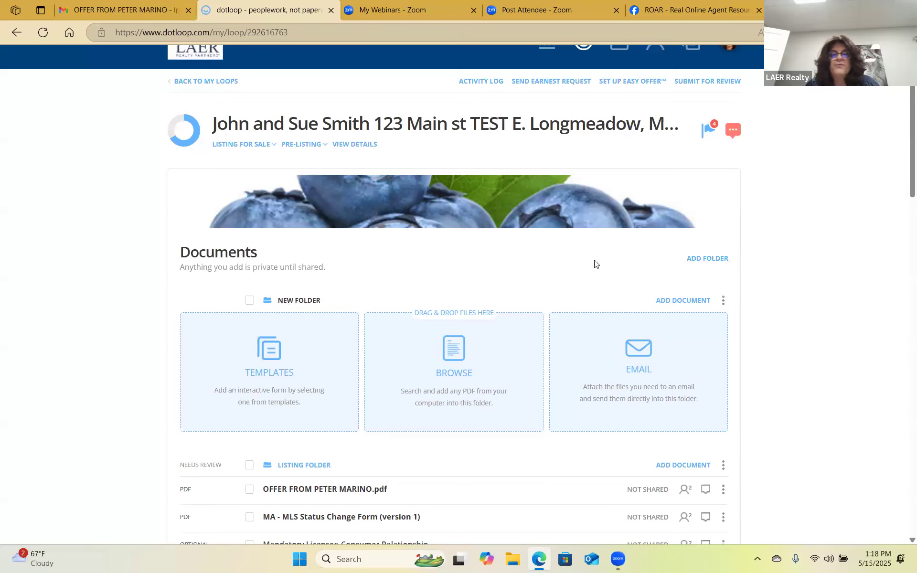
click(723, 300)
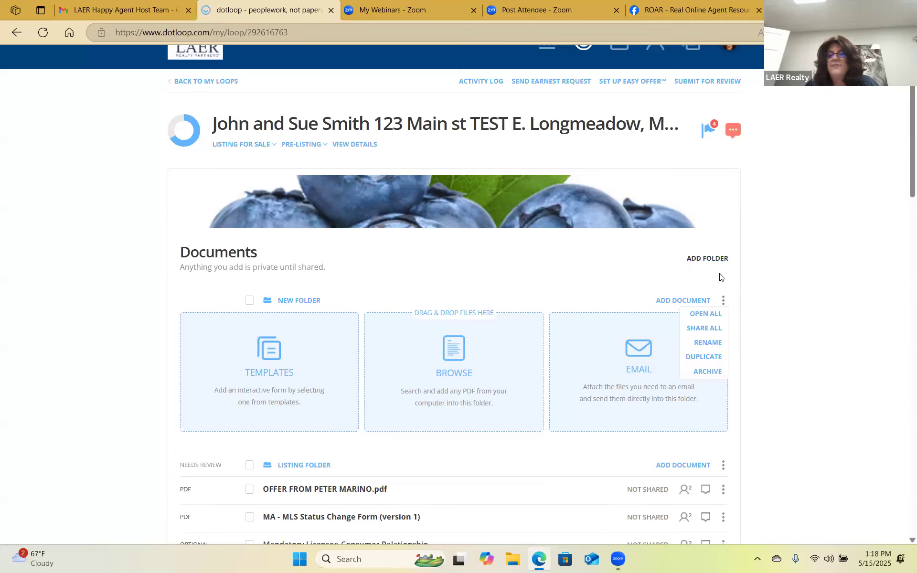
click(281, 299)
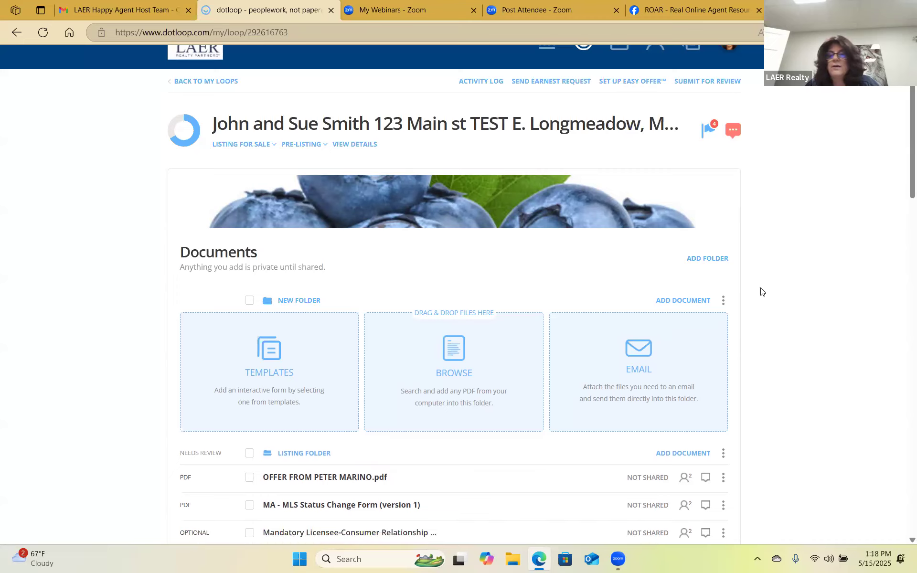
click(723, 301)
click(708, 342)
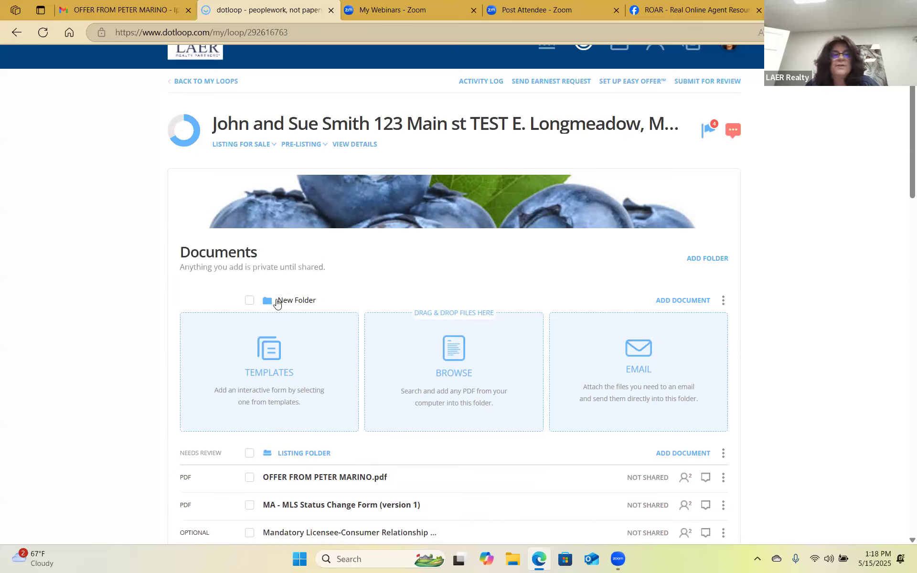
drag(277, 300, 408, 300)
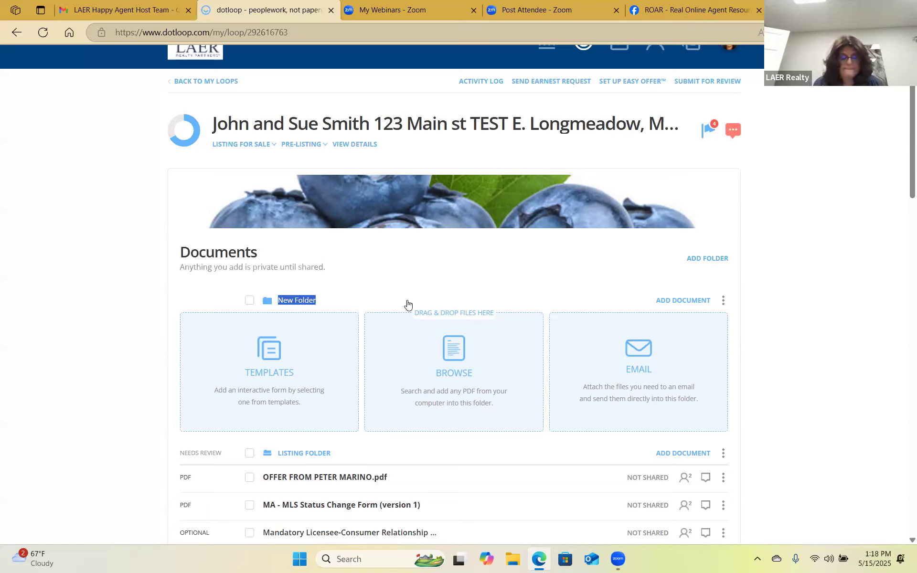
text(Buyer)
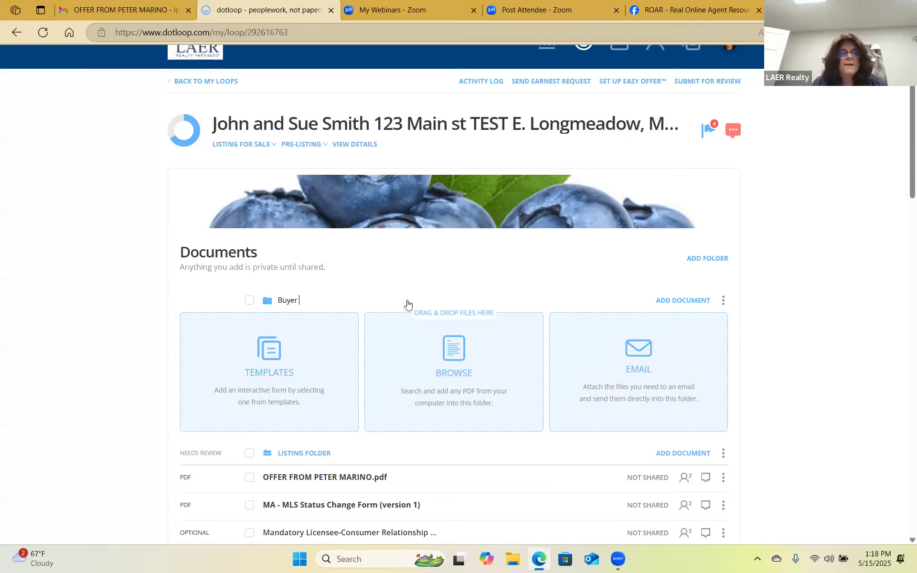
text( Folder)
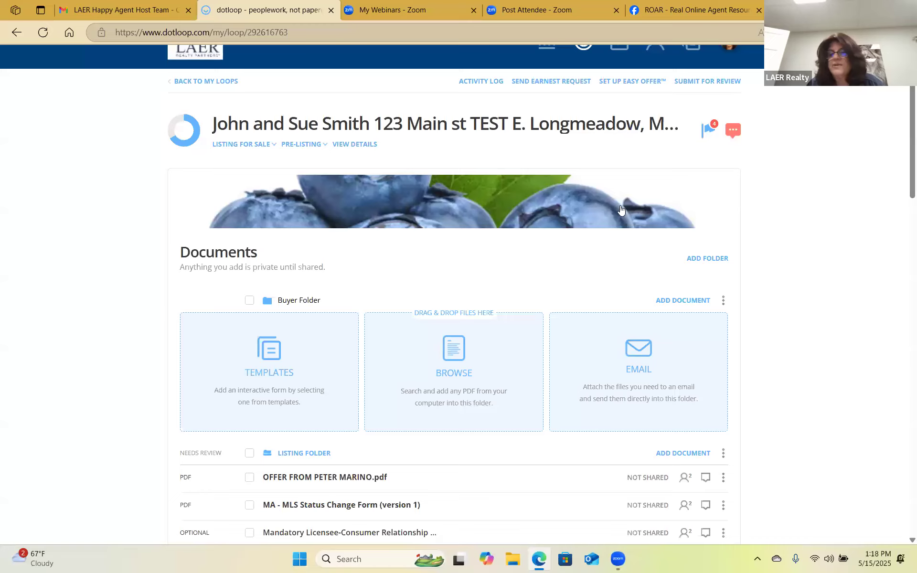
click(785, 171)
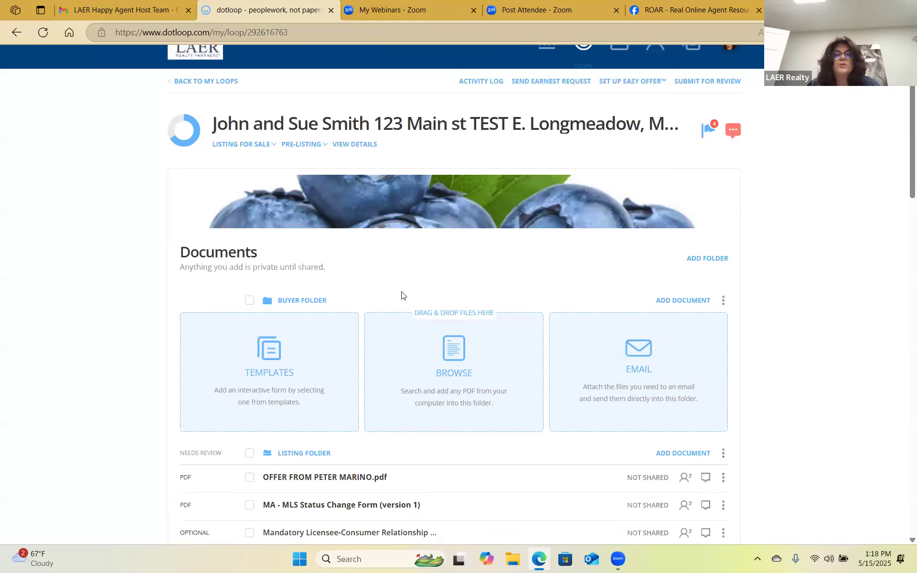
scroll(401, 298, down, 3)
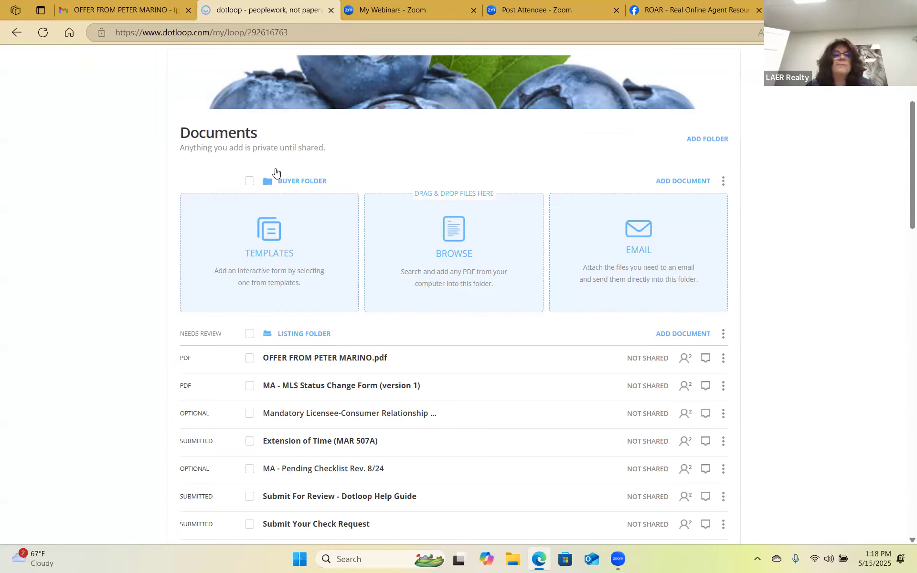
Search 'contra' in MA - LAER MASTER FILE and copy Contract to Purchase Real Estate (Offer) (MAR 501) into Buyer Folder.
click(262, 227)
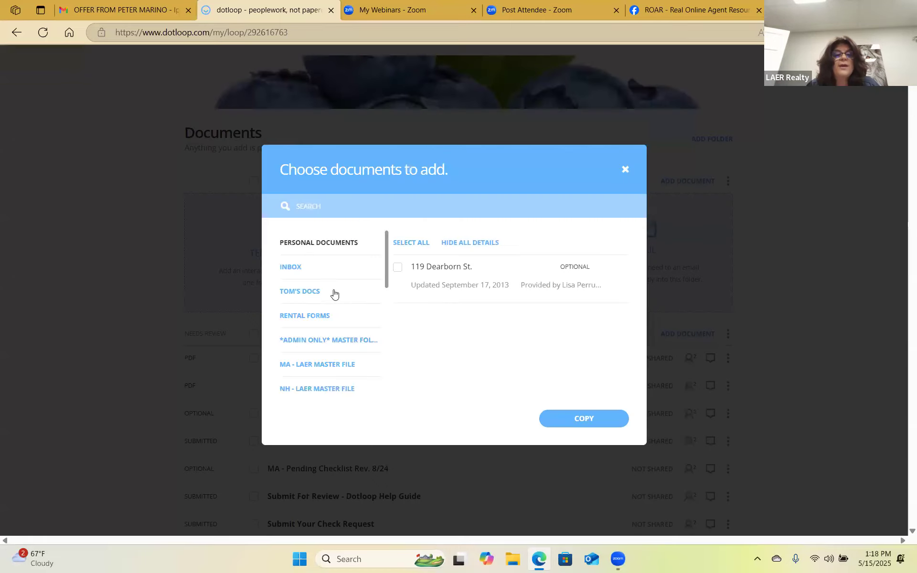
click(315, 366)
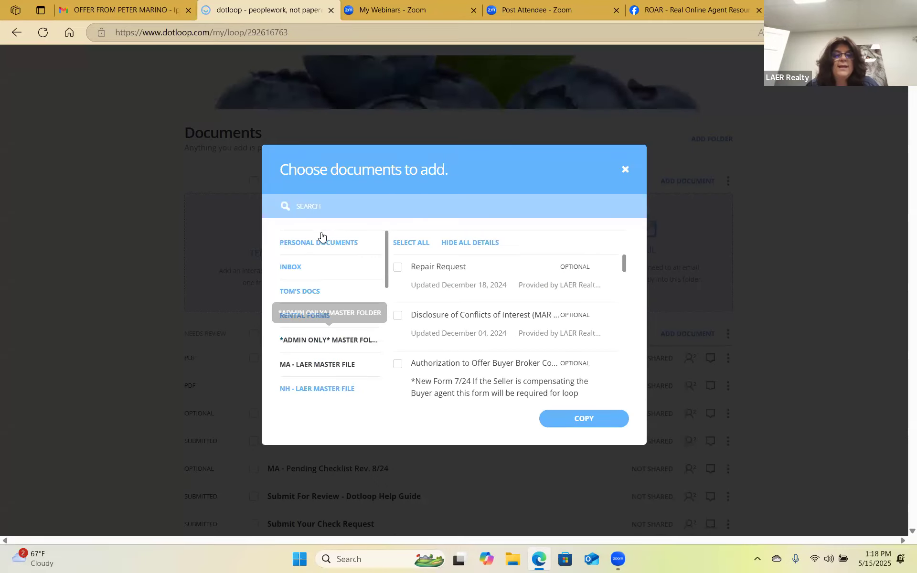
click(332, 208)
text(contract)
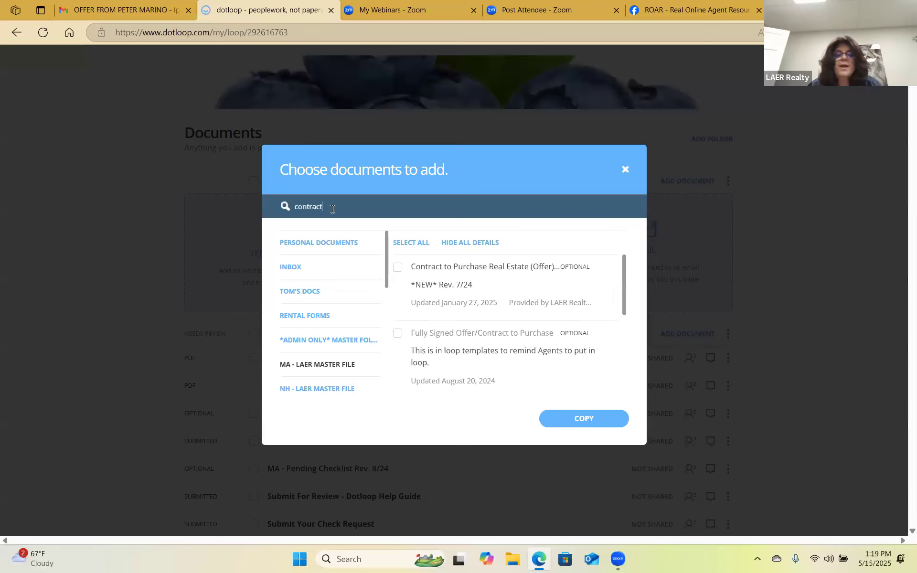
click(401, 270)
click(586, 421)
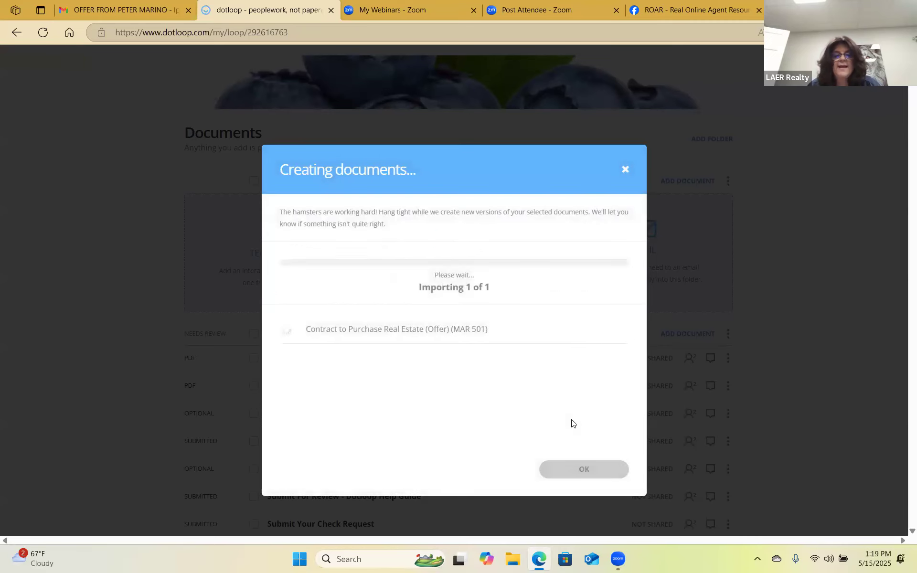
click(579, 473)
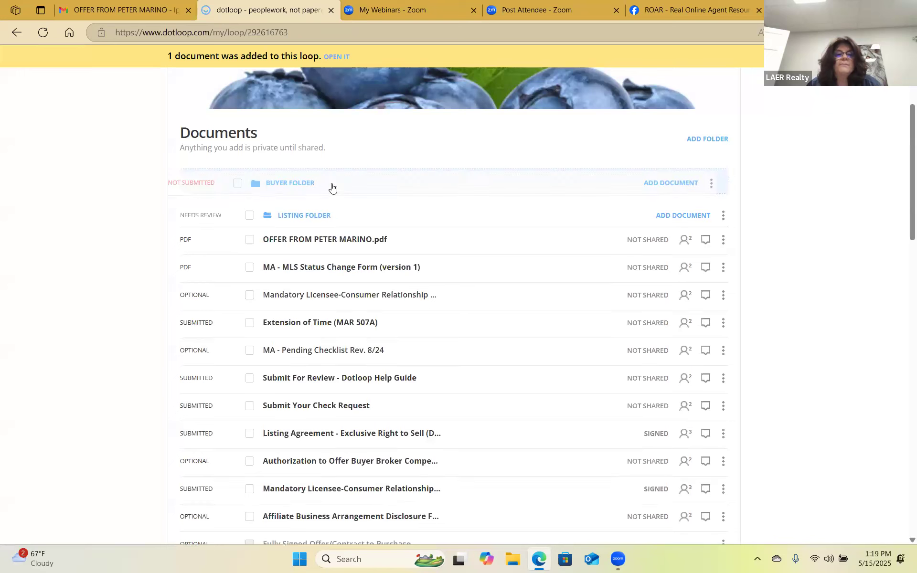
click(308, 189)
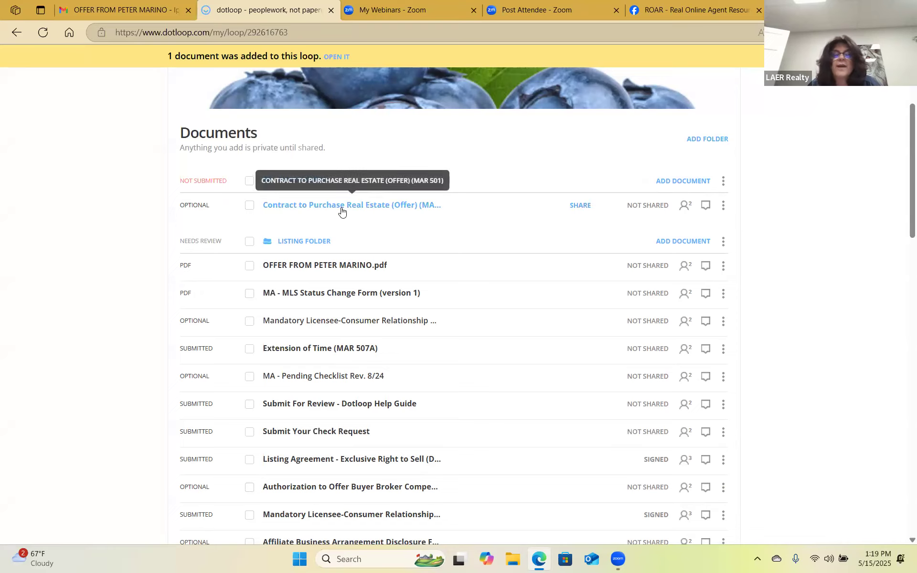
Add a folder named 'Back up offers' and move the offer contract into it from Buyer Folder.
click(709, 142)
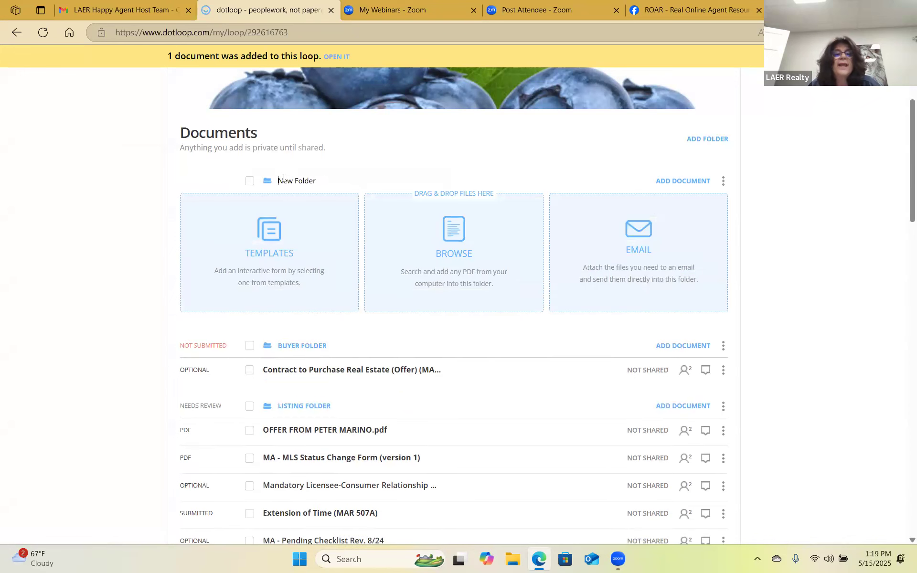
drag(279, 181, 395, 184)
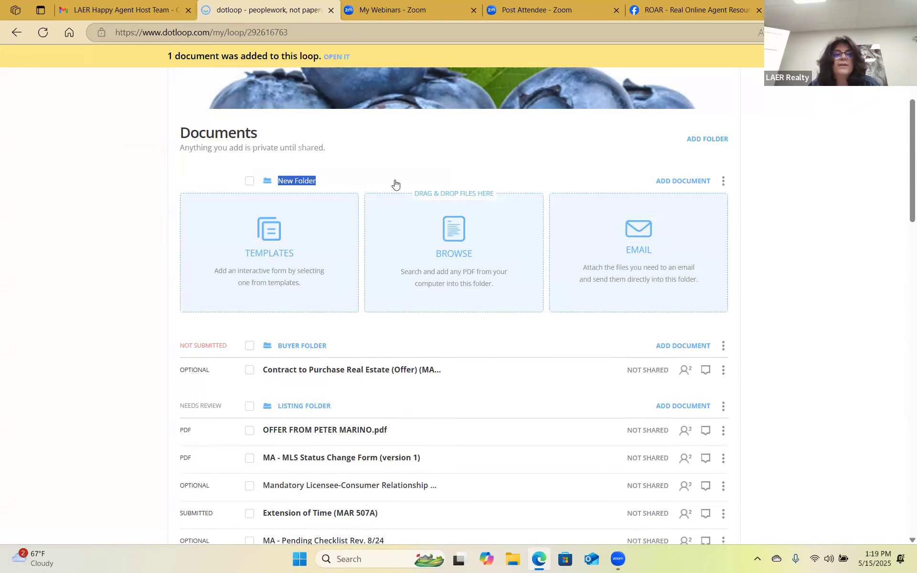
text(Back up offers)
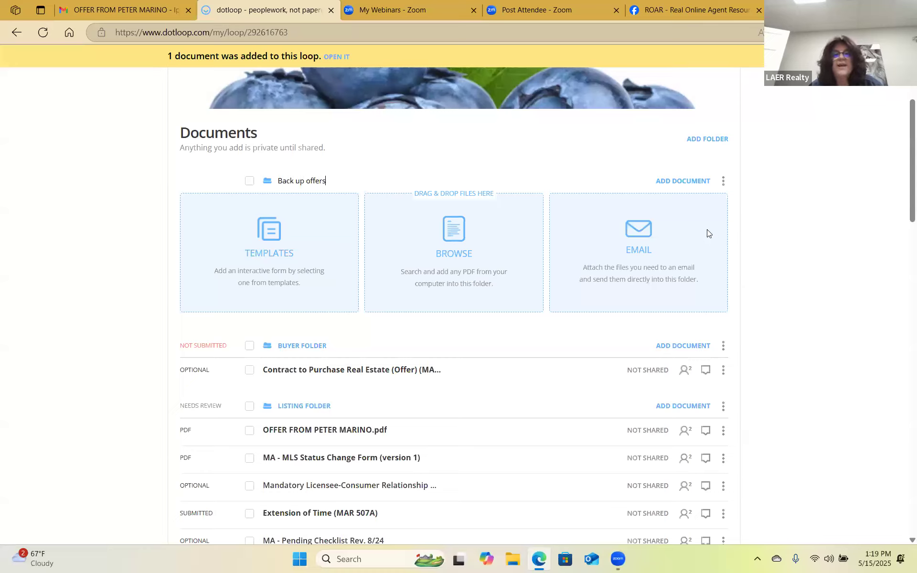
click(810, 185)
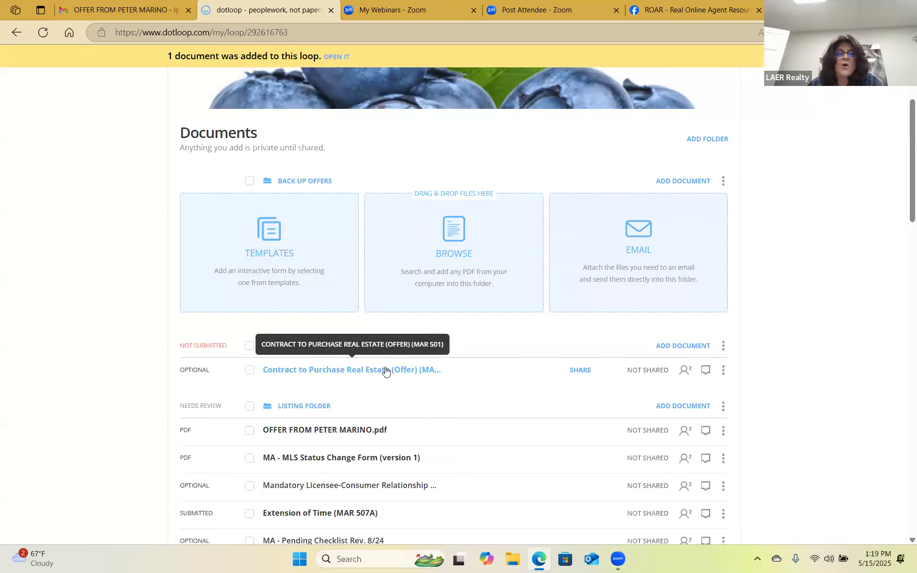
drag(386, 371, 391, 203)
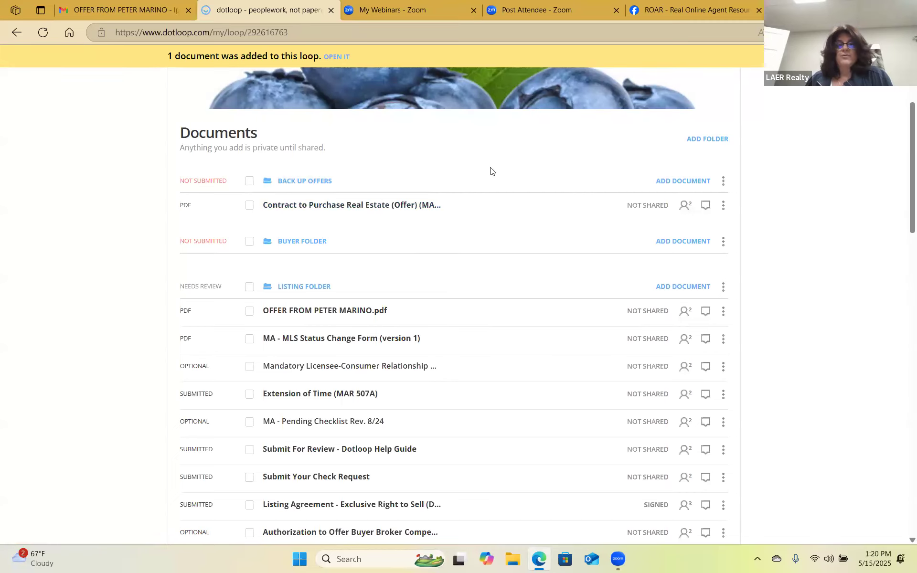
Open the Add person form from the loop's People section.
scroll(505, 217, down, 12)
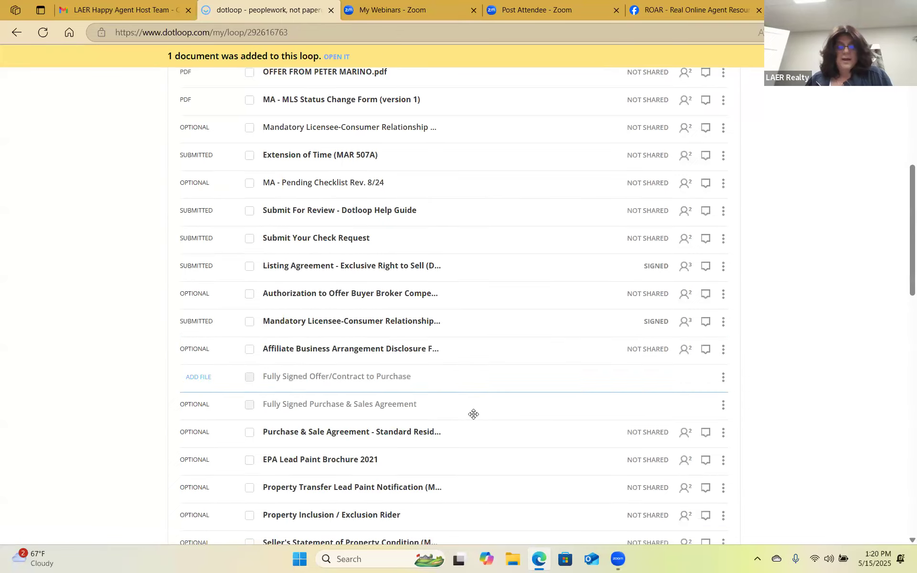
scroll(493, 407, down, 5)
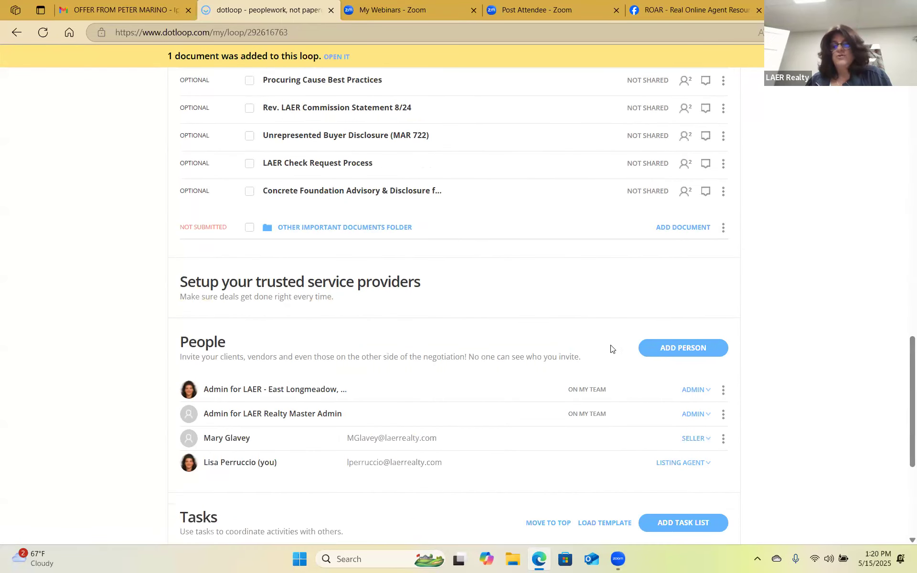
scroll(606, 346, up, 5)
scroll(637, 348, down, 5)
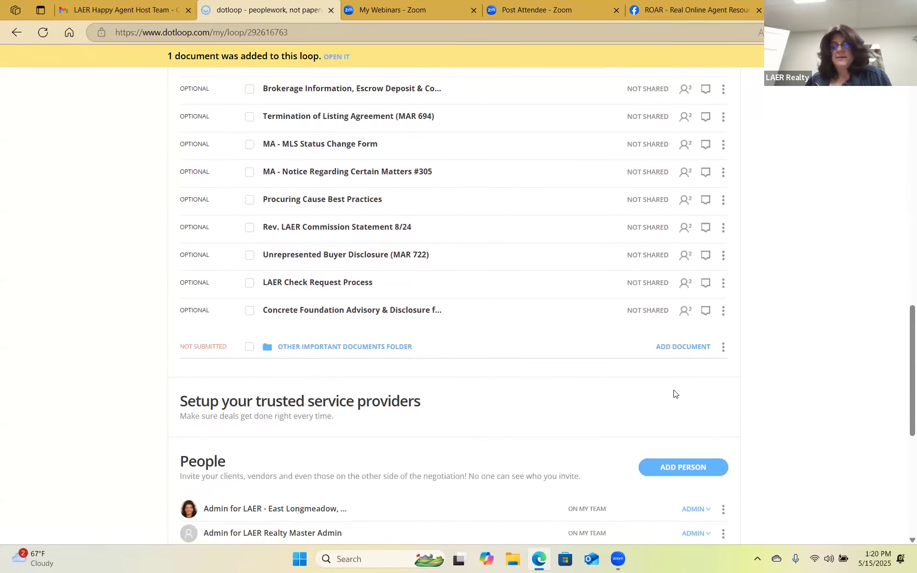
click(707, 352)
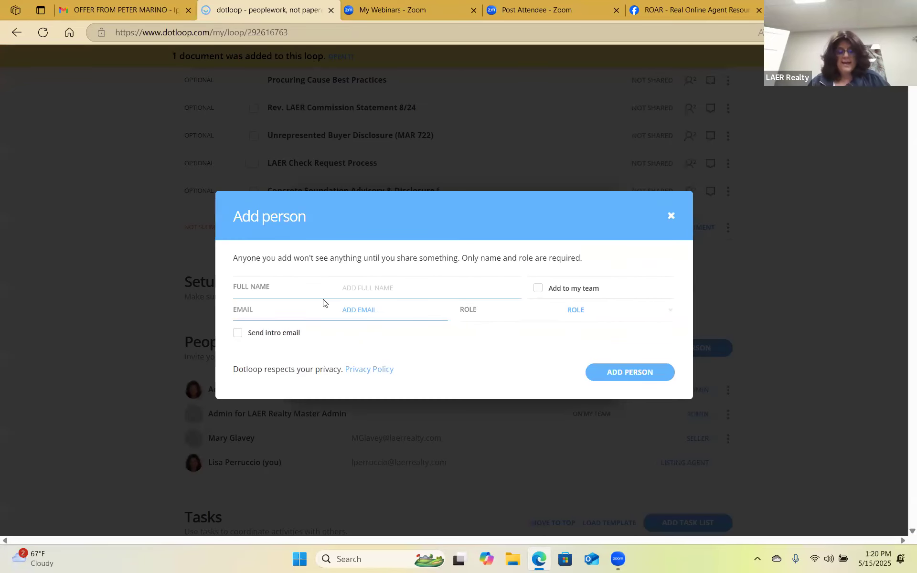
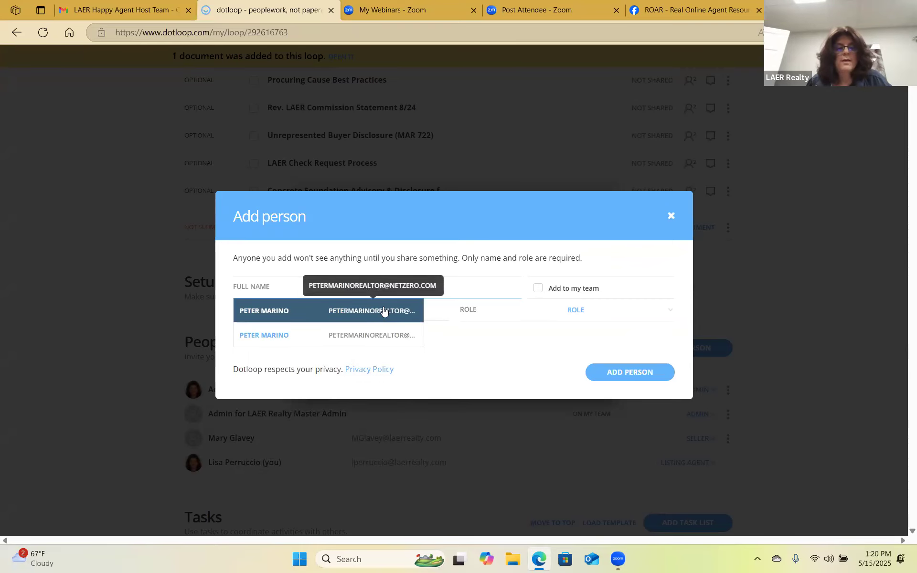
Add the agent who sent the offer from contacts to the loop with the Buying Agent role.
click(382, 311)
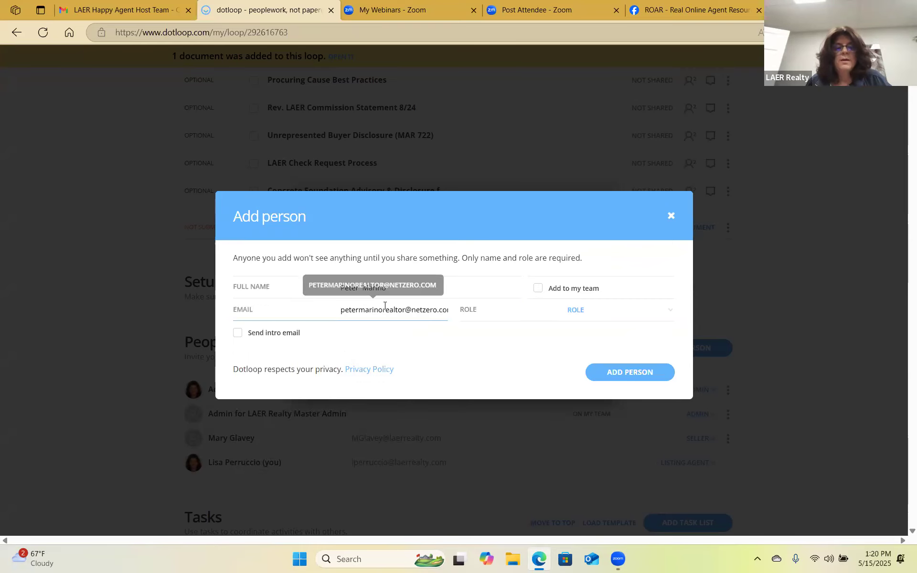
click(673, 315)
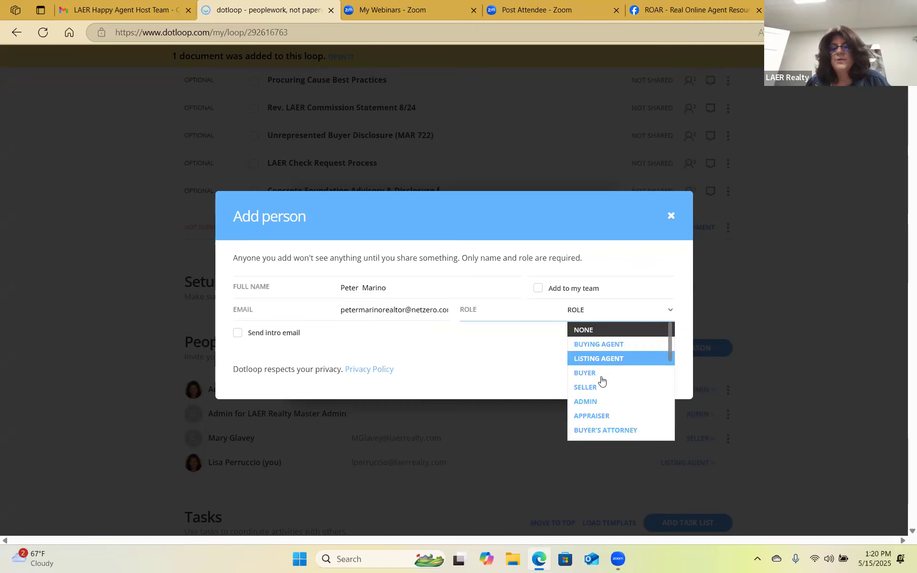
click(643, 344)
click(643, 452)
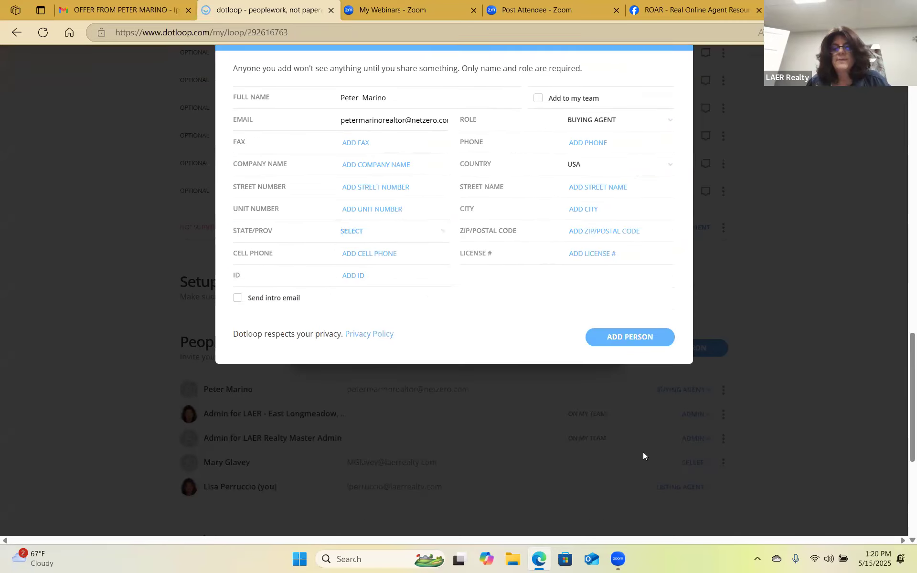
Bring up the loop's compliance review notes.
scroll(448, 290, up, 10)
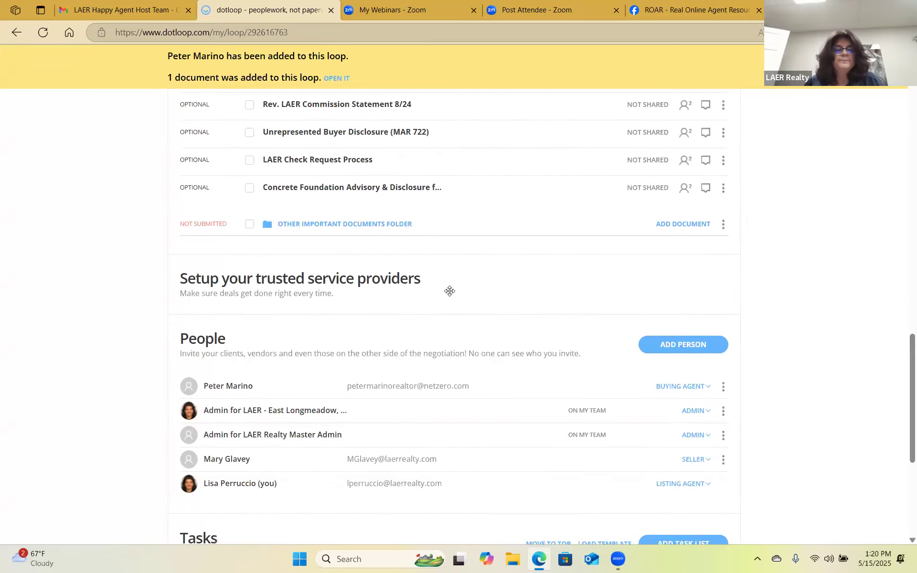
scroll(457, 284, up, 10)
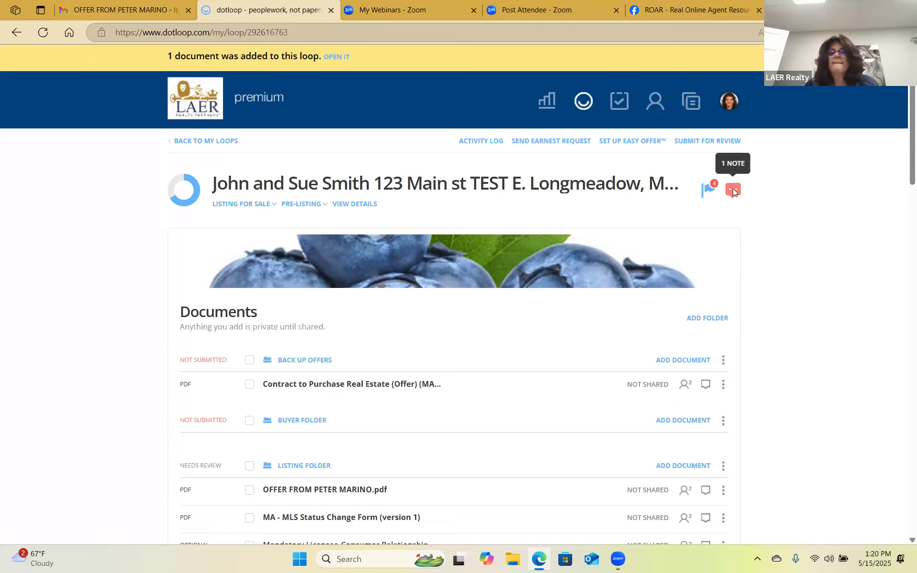
click(733, 189)
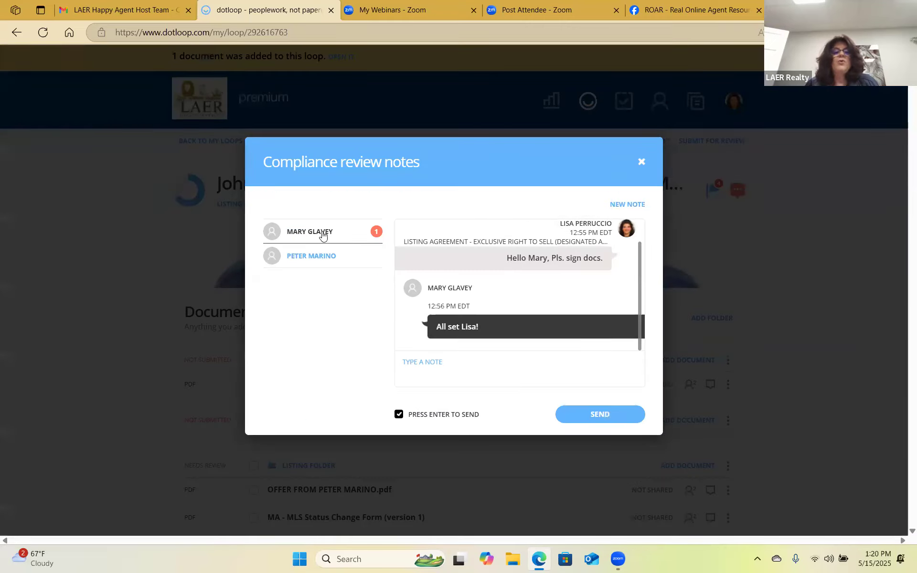
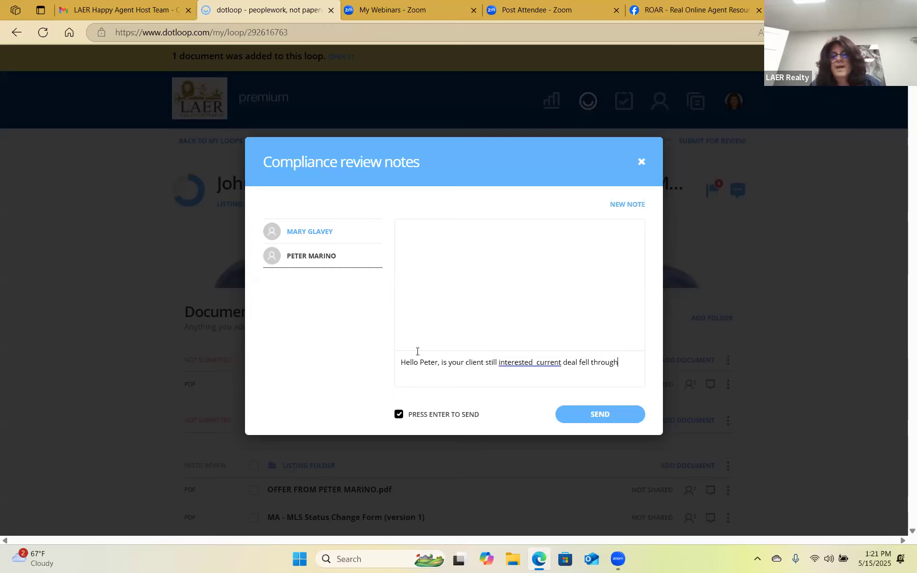
Send the compliance note asking if the client is still interested since the deal fell through, then close the notes.
click(610, 414)
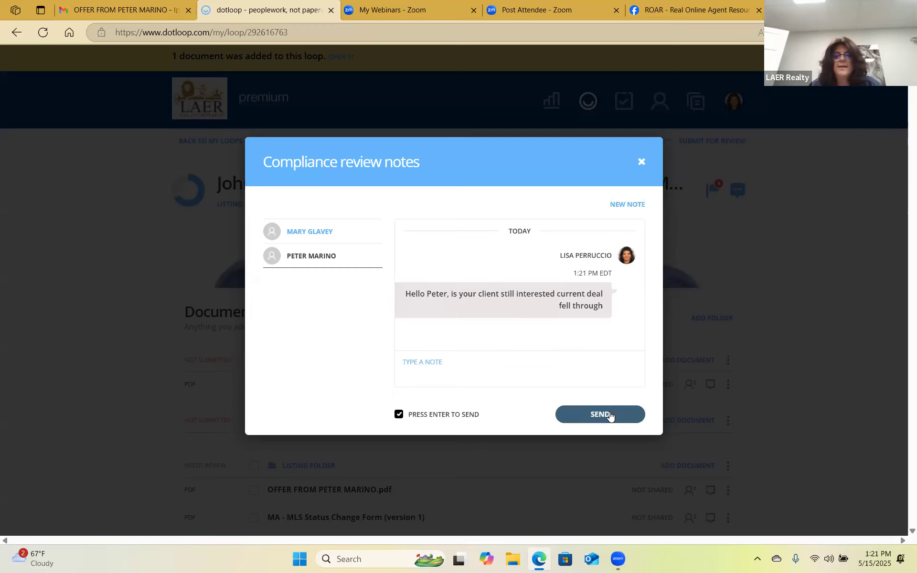
click(641, 162)
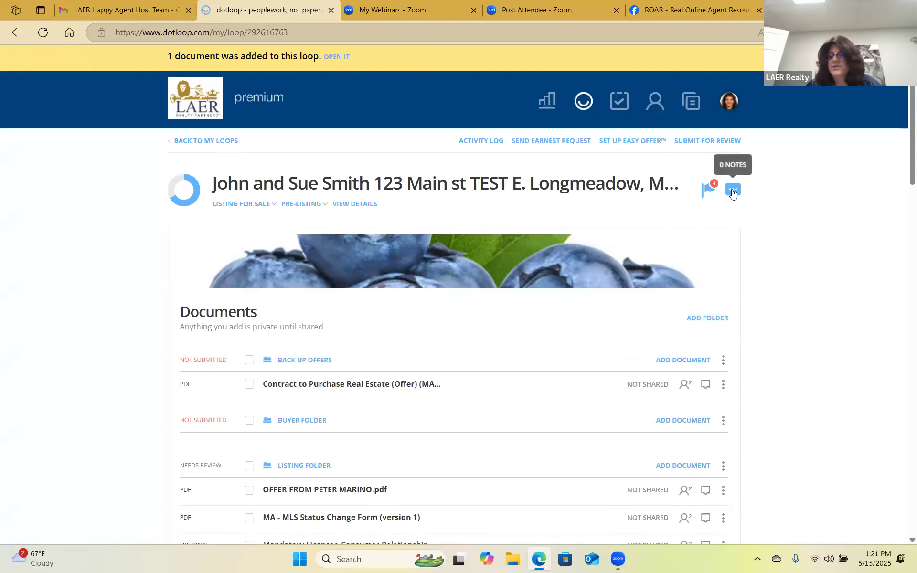
scroll(516, 366, down, 9)
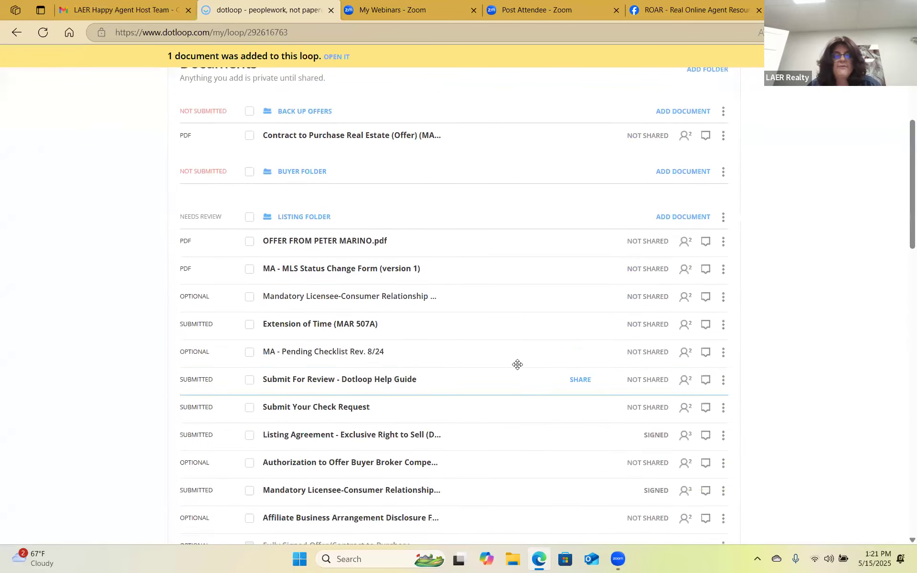
scroll(521, 365, down, 15)
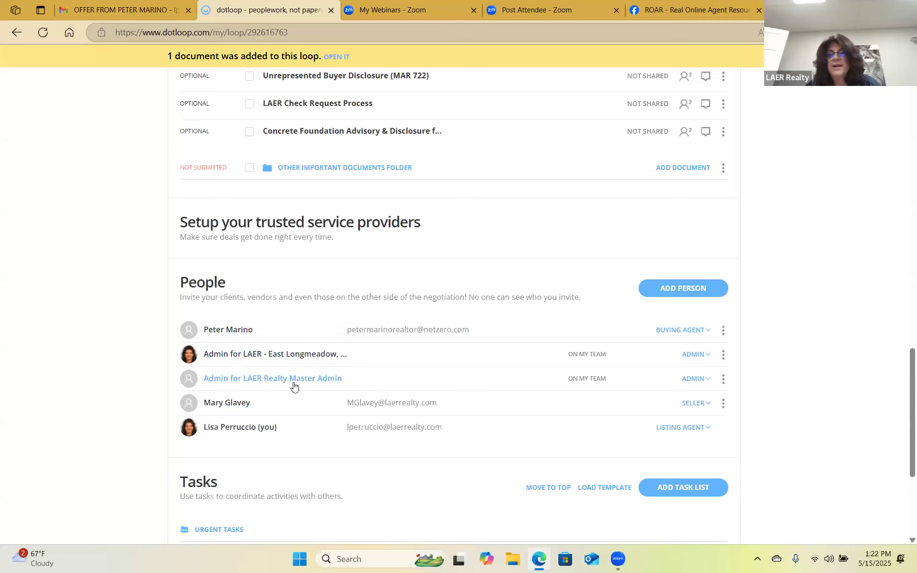
scroll(354, 383, up, 3)
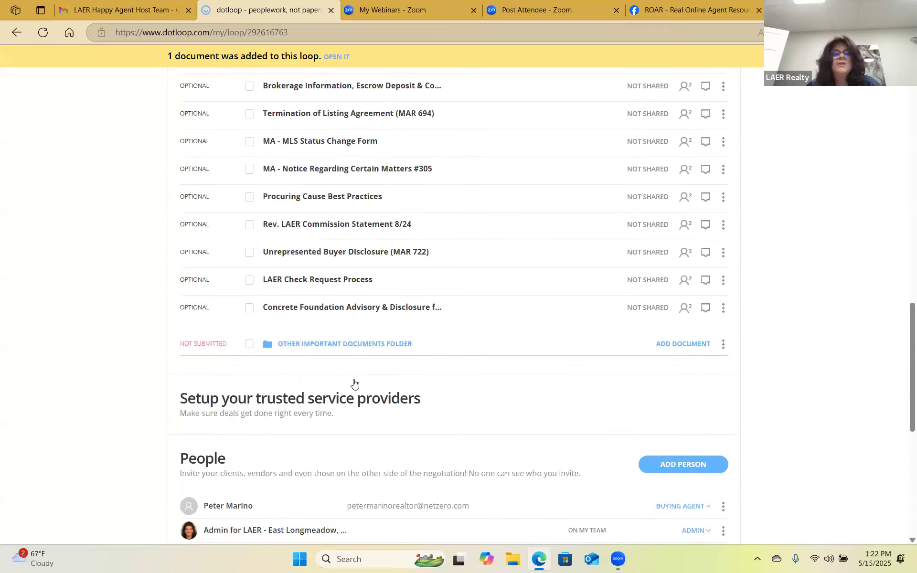
scroll(354, 384, up, 15)
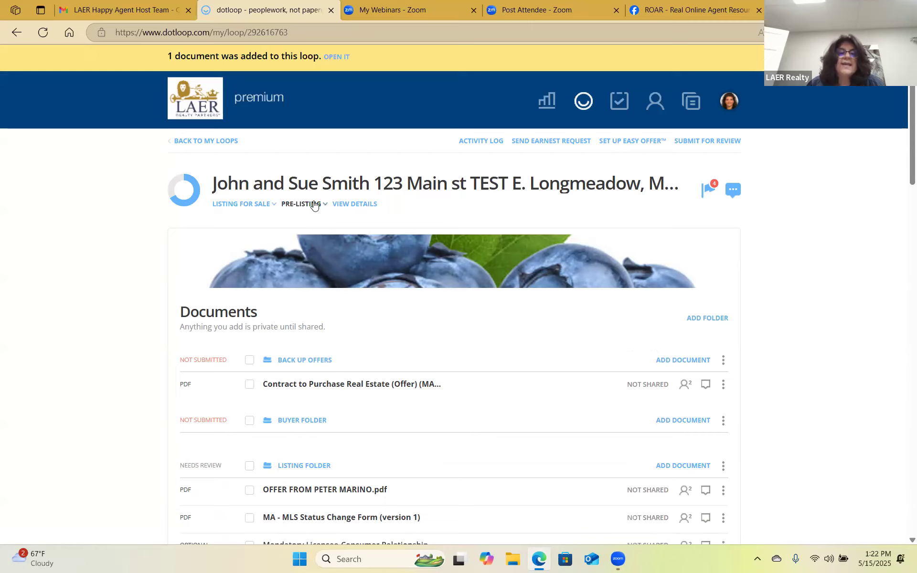
Switch the John and Sue Smith loop from Pre-Listing to Under Contract and start adding its purchase price.
click(314, 205)
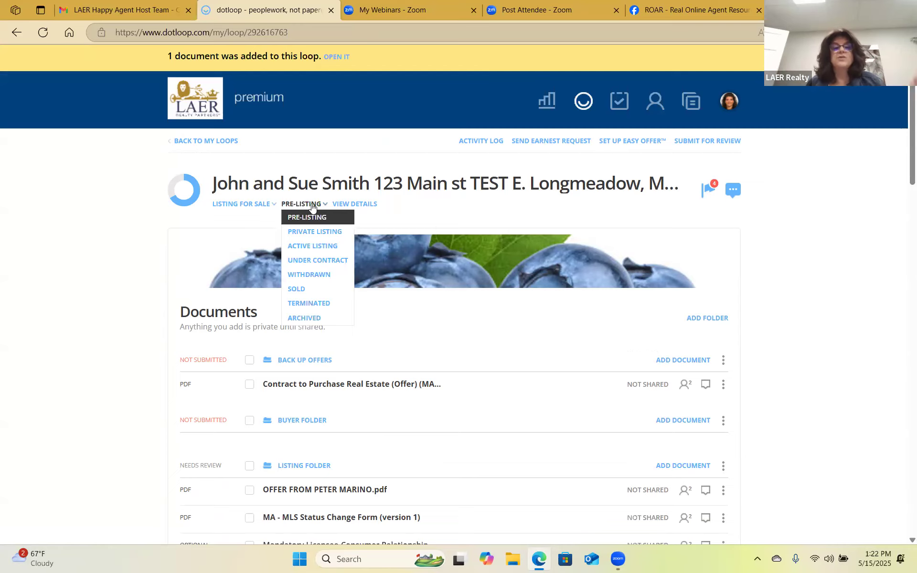
click(294, 261)
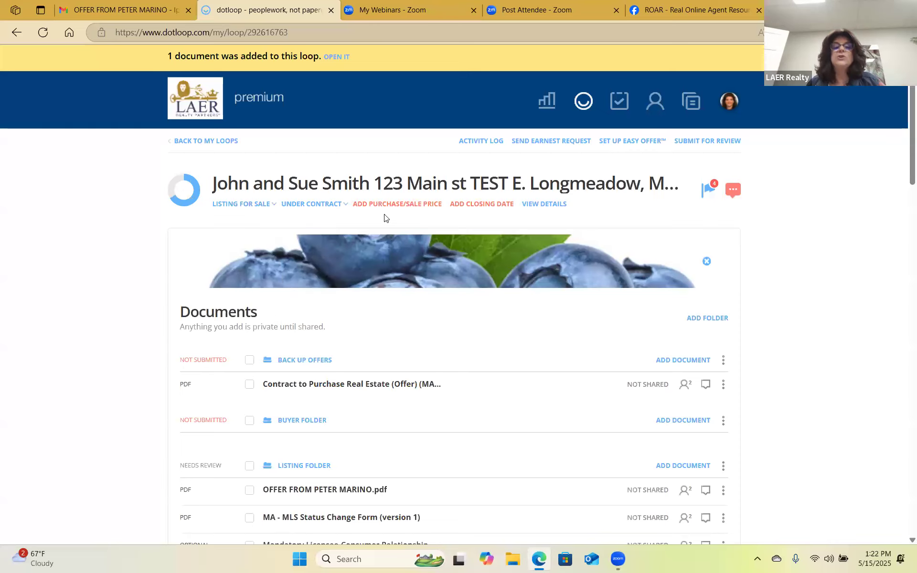
click(407, 205)
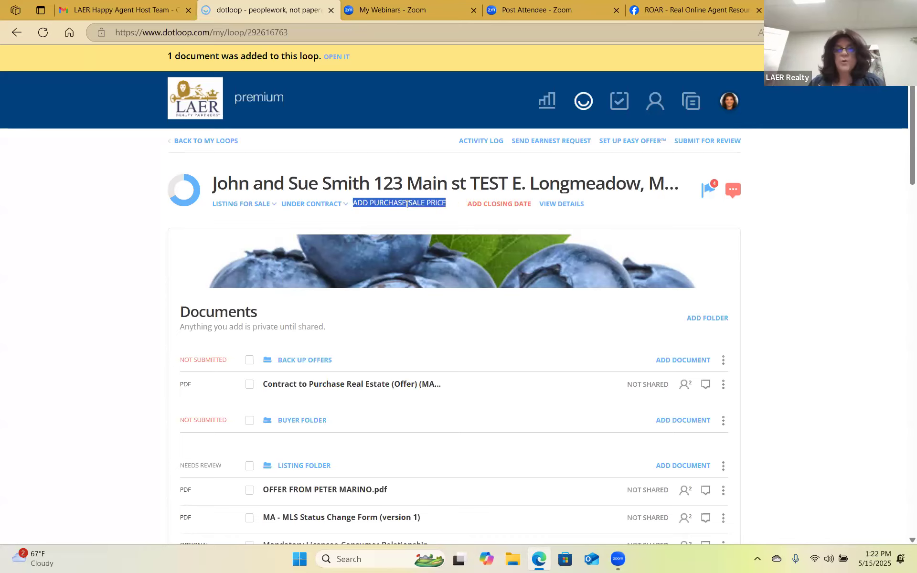
Enter a $475,000 sale price and a June 30, 2025 closing date, then go to Reporting.
text(475000)
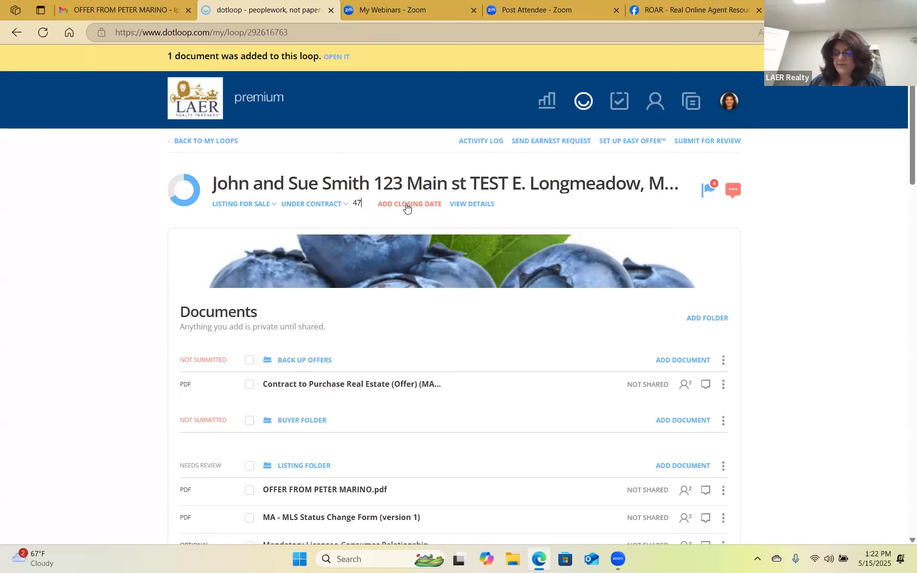
click(431, 206)
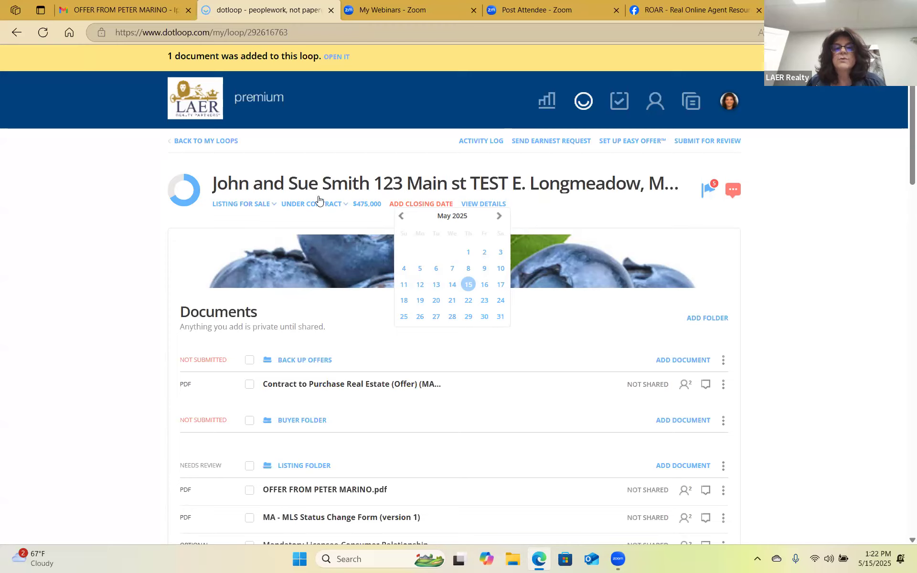
click(420, 201)
click(421, 200)
click(494, 216)
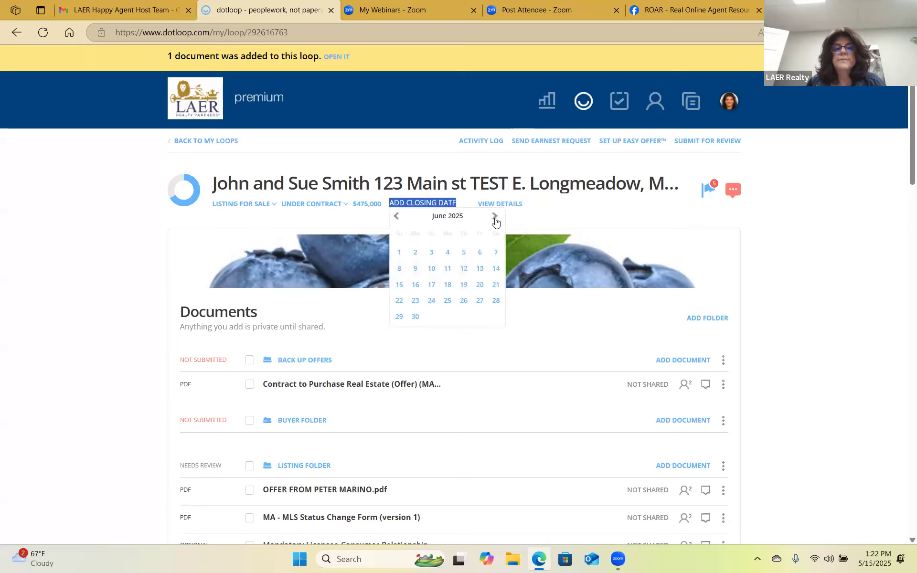
click(414, 317)
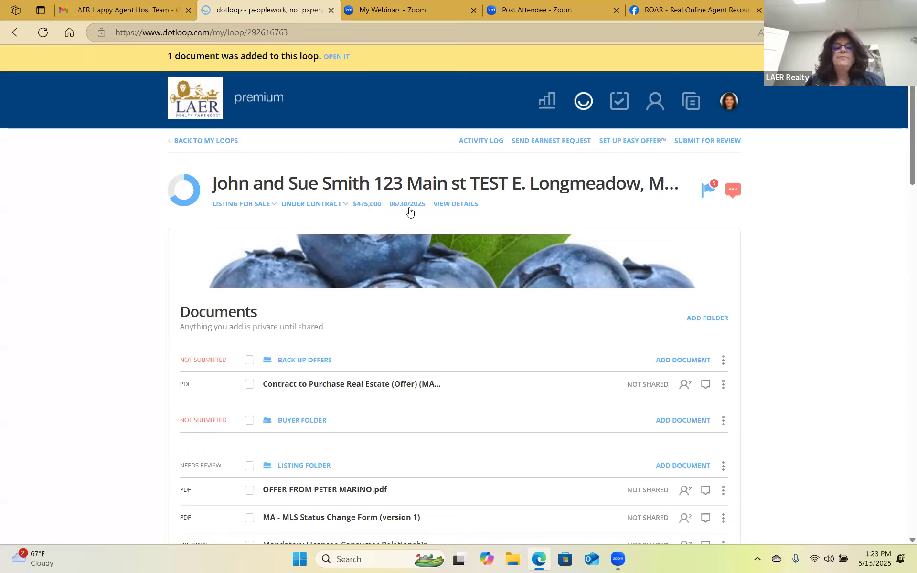
click(551, 105)
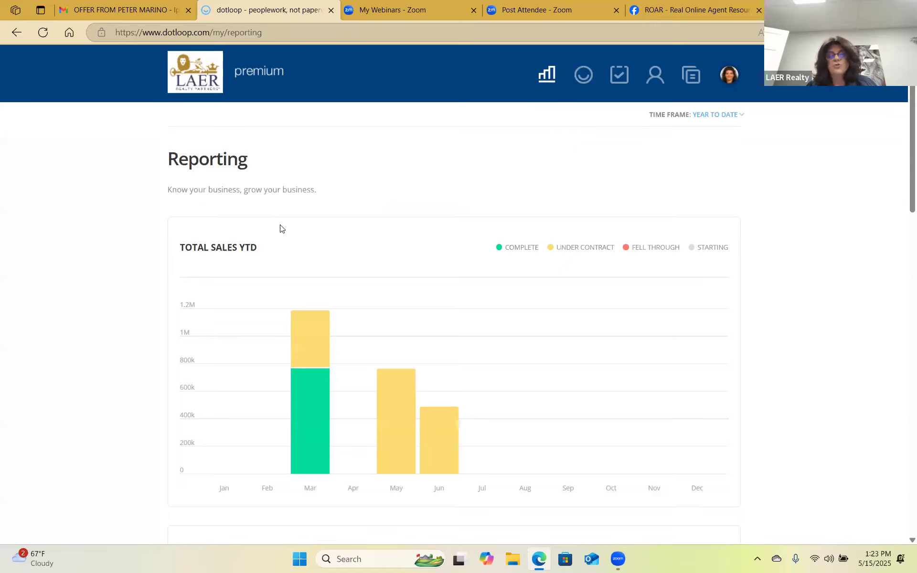
Inspect the Total Sales YTD chart: March shows $775,000 complete plus $400,000 under contract.
mouse_move(310, 462)
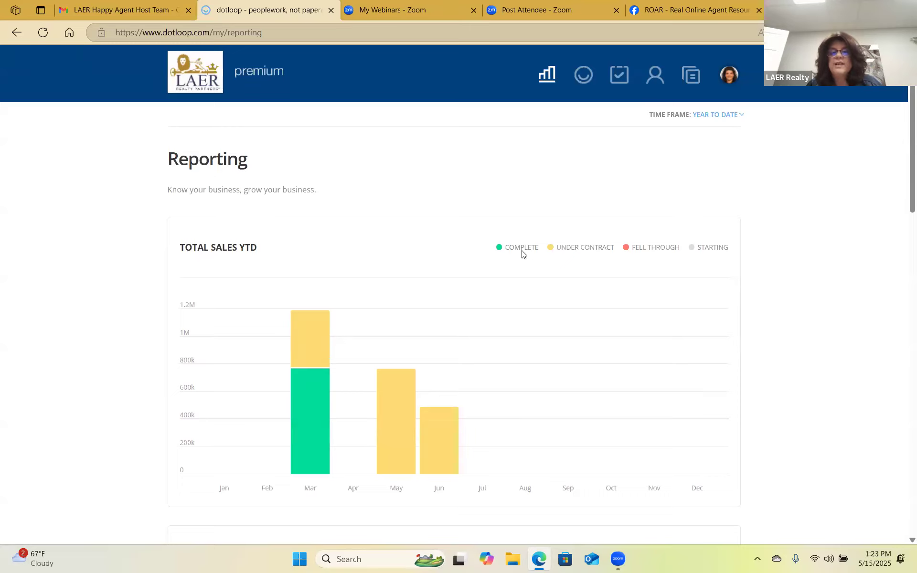
mouse_move(308, 335)
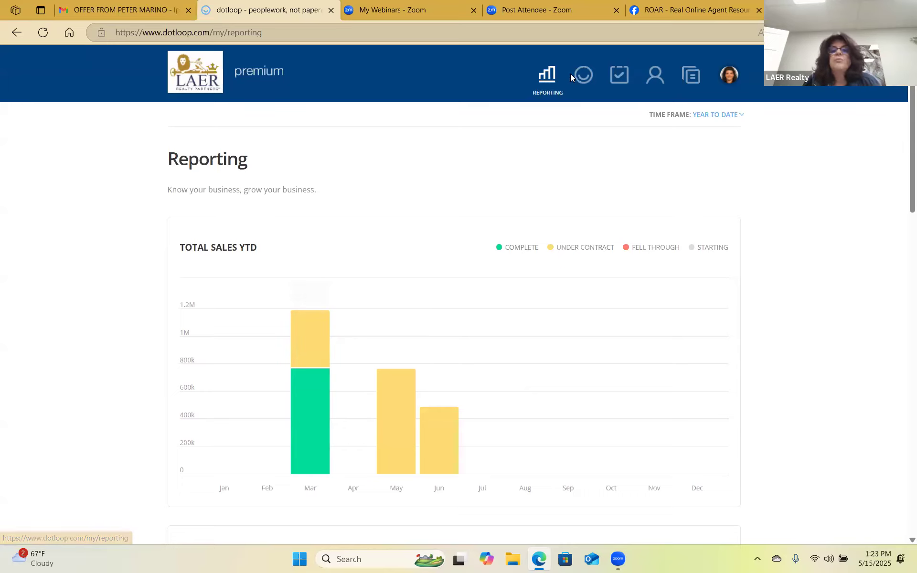
From the Loops list, open the John and Sue Smith loop, set its status to Sold, and return.
click(588, 77)
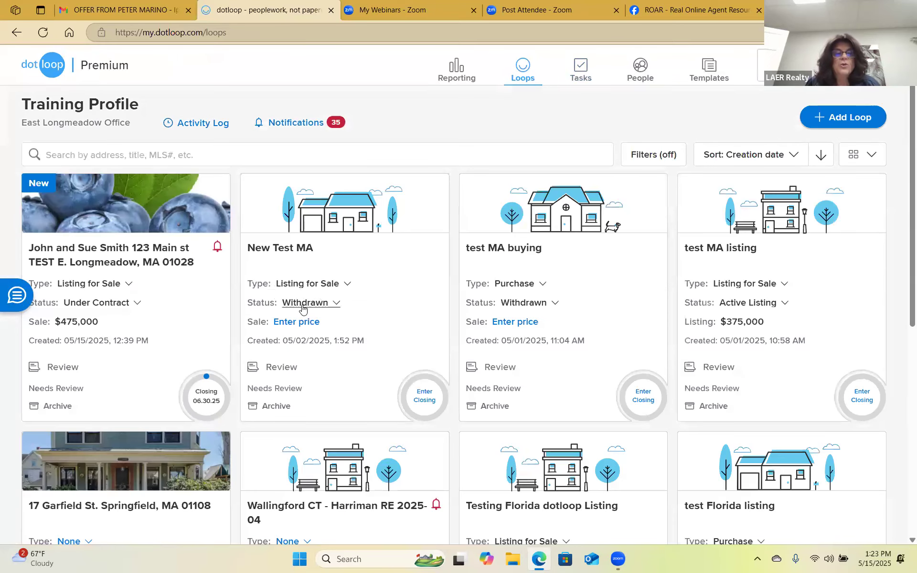
click(104, 305)
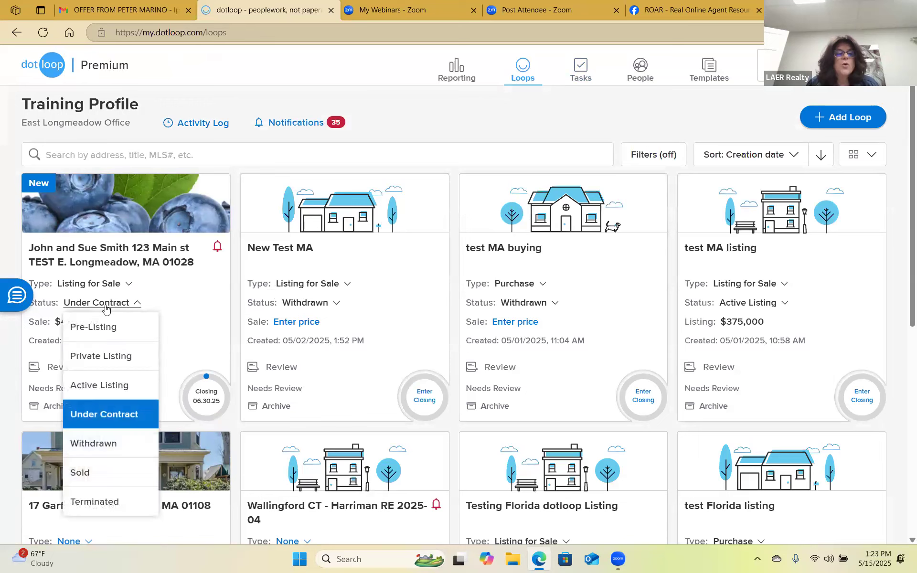
click(113, 267)
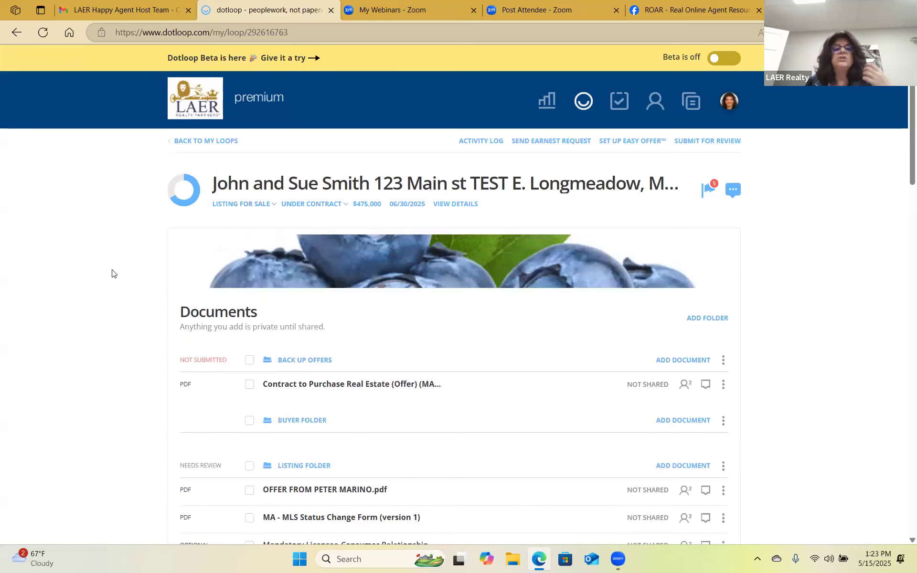
click(325, 205)
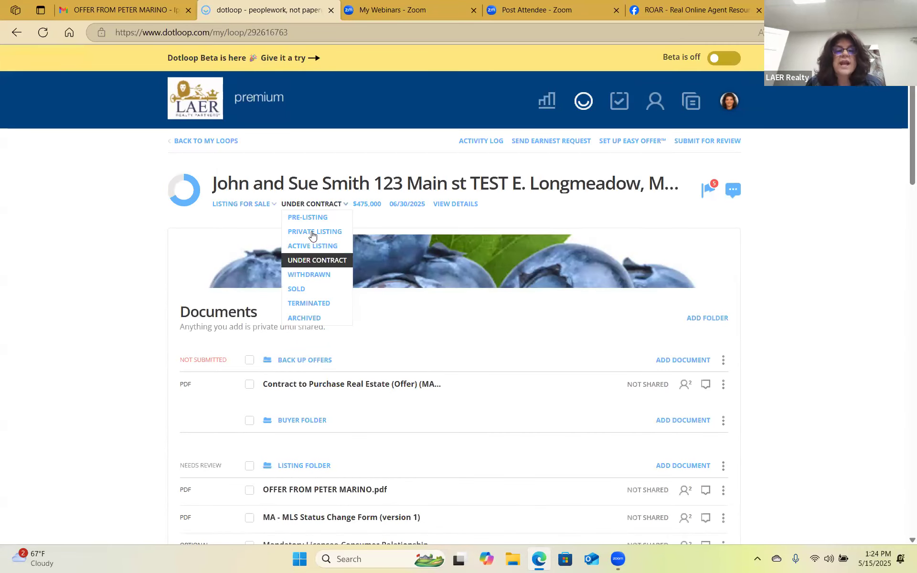
click(308, 293)
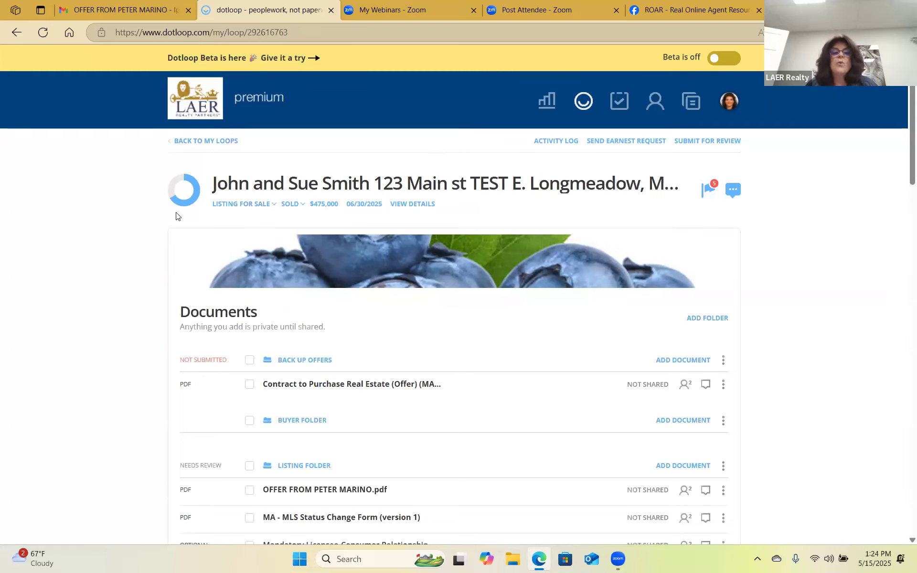
click(218, 141)
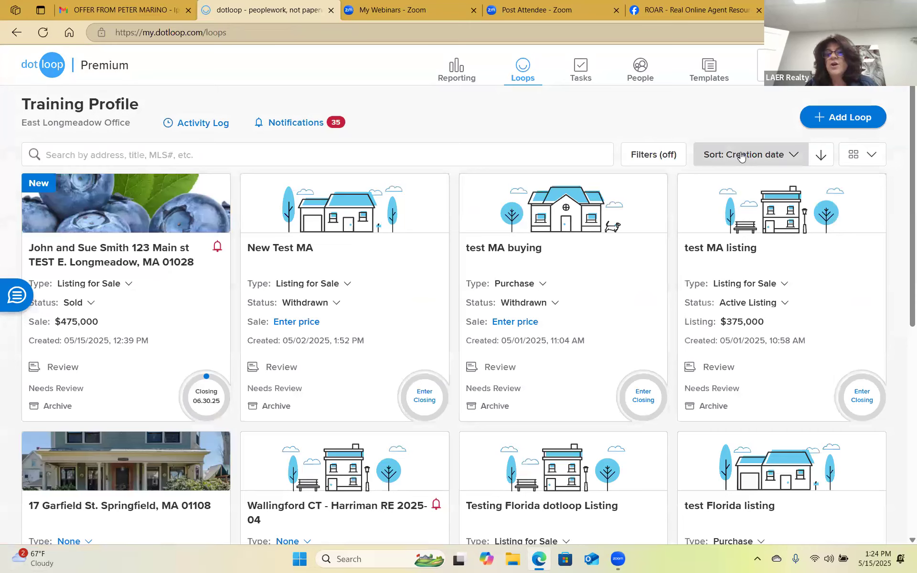
Filter the Loops list by Loop Status so only Sold loops appear.
click(674, 158)
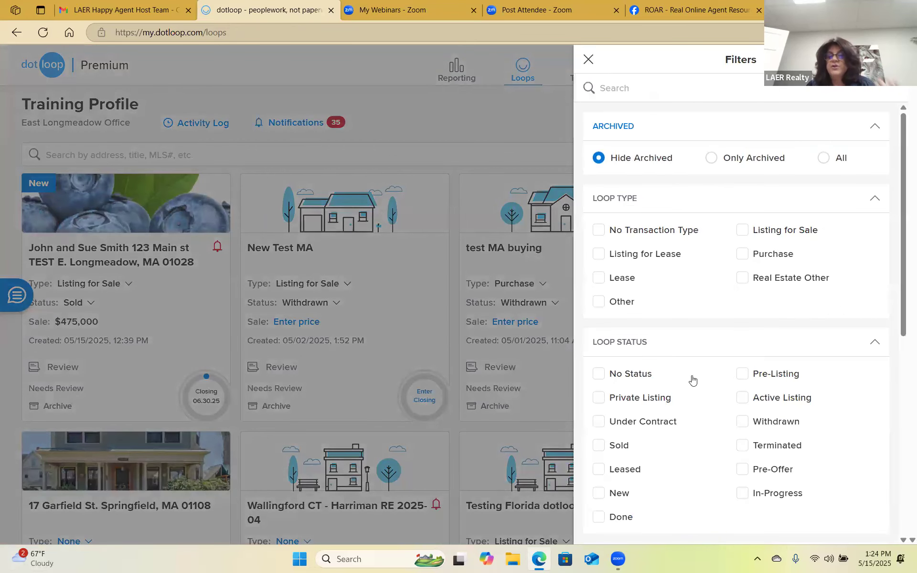
click(599, 445)
click(870, 525)
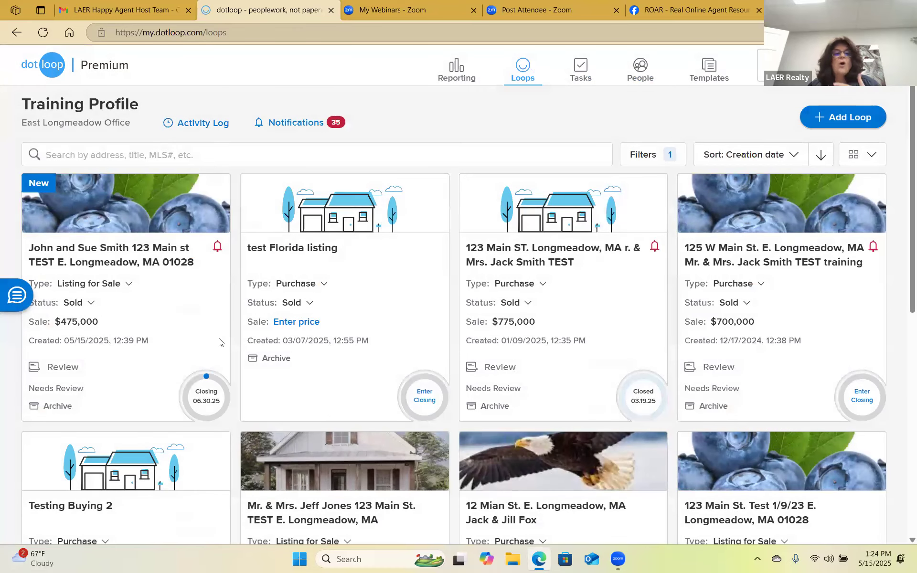
click(135, 260)
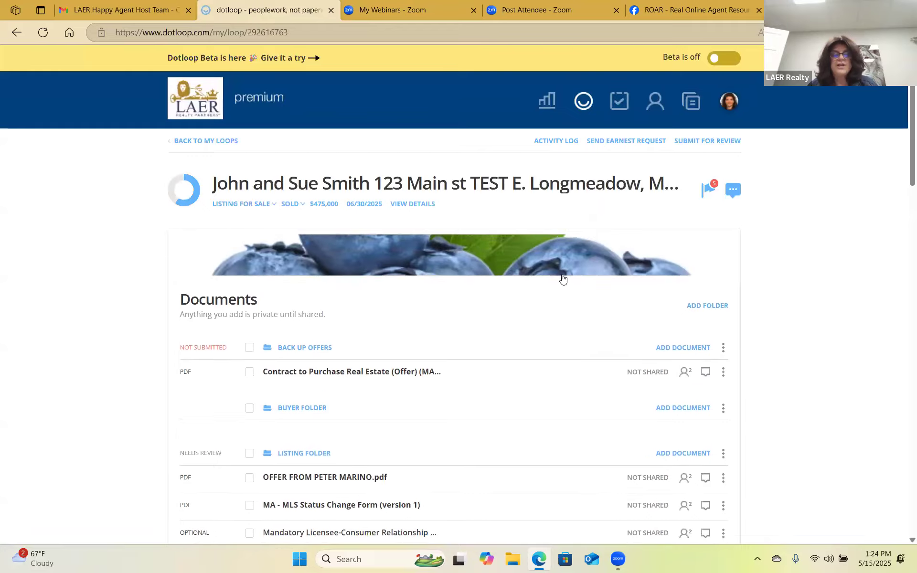
scroll(584, 379, down, 15)
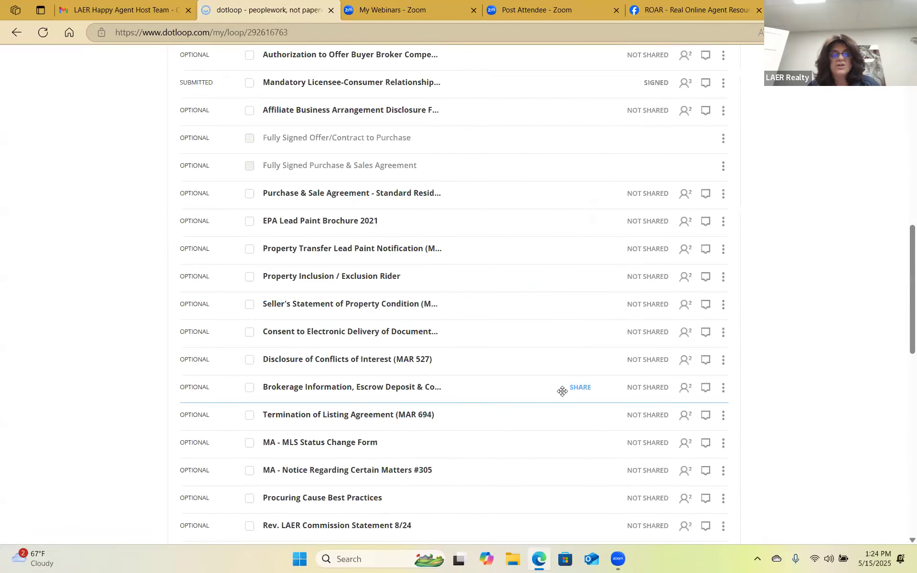
scroll(535, 418, down, 4)
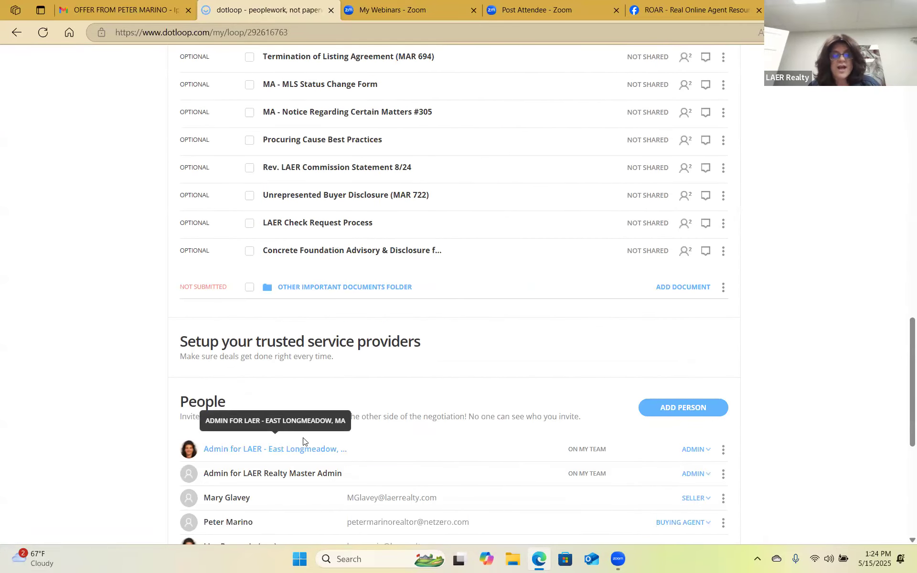
click(229, 439)
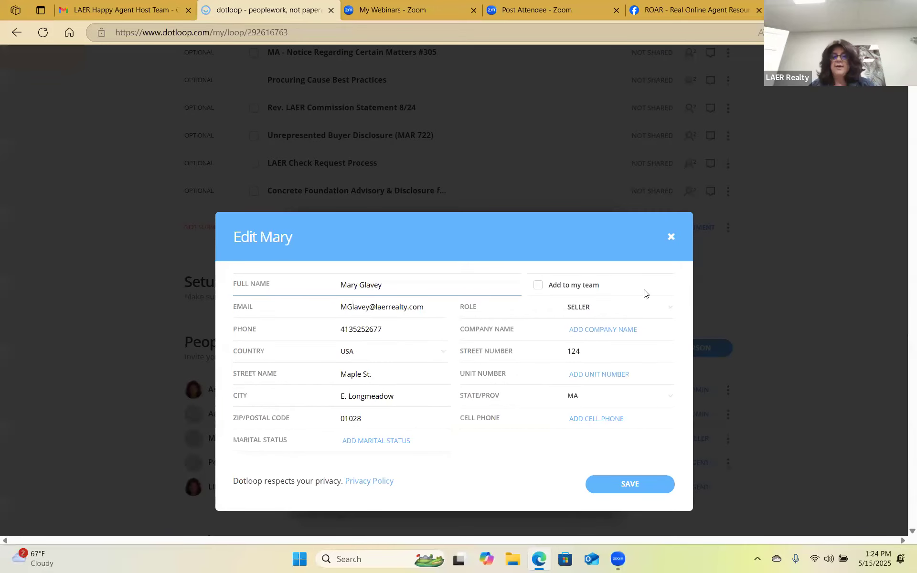
click(671, 237)
scroll(419, 406, up, 15)
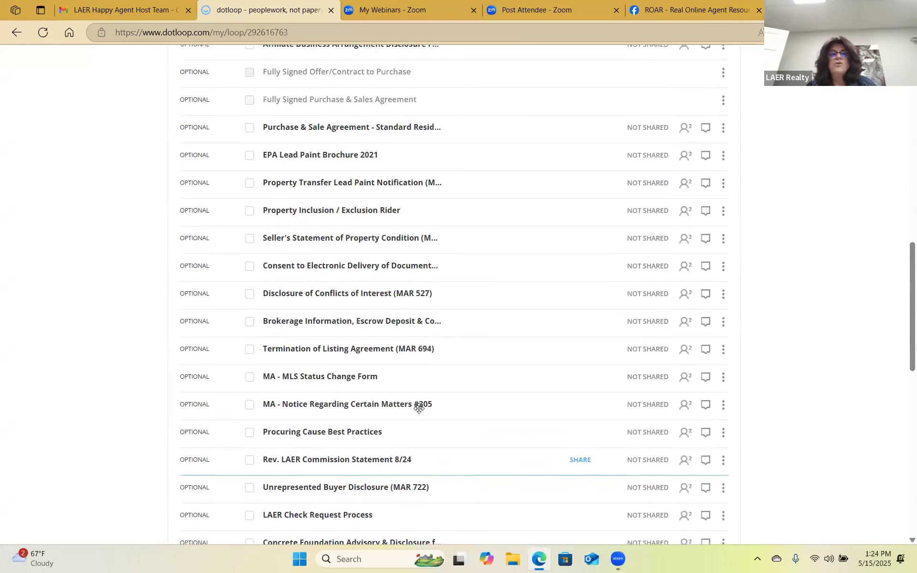
scroll(427, 412, up, 5)
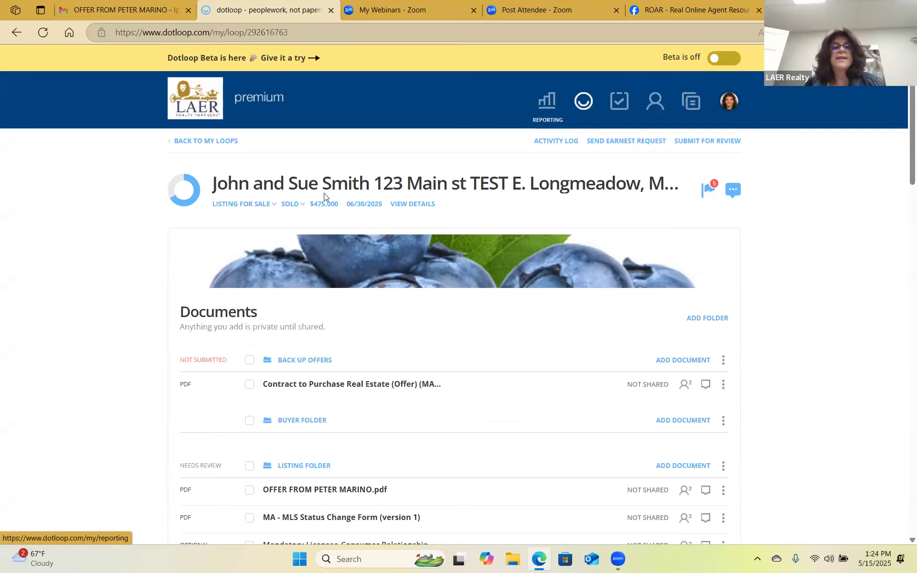
click(292, 203)
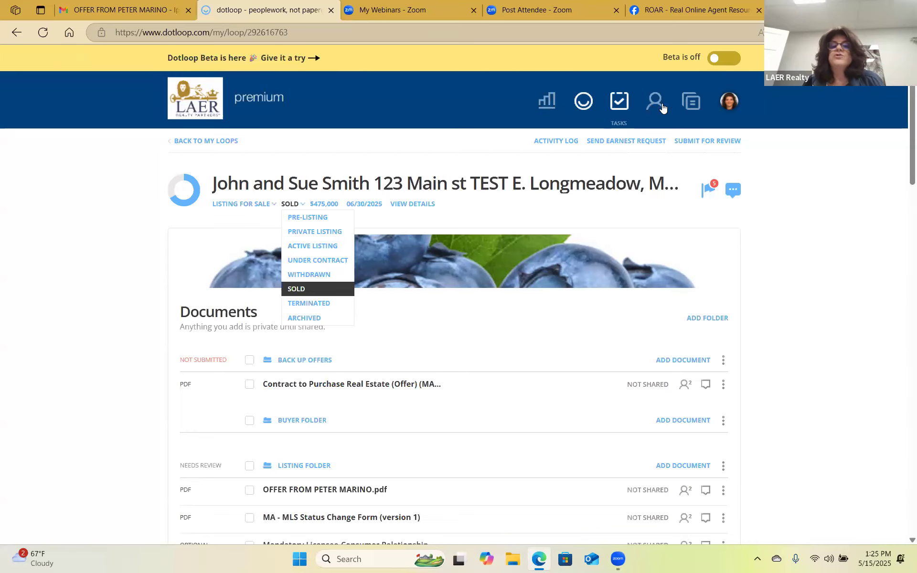
View the year-to-date total sales report, then return to the Sold-filtered Loops list.
click(547, 102)
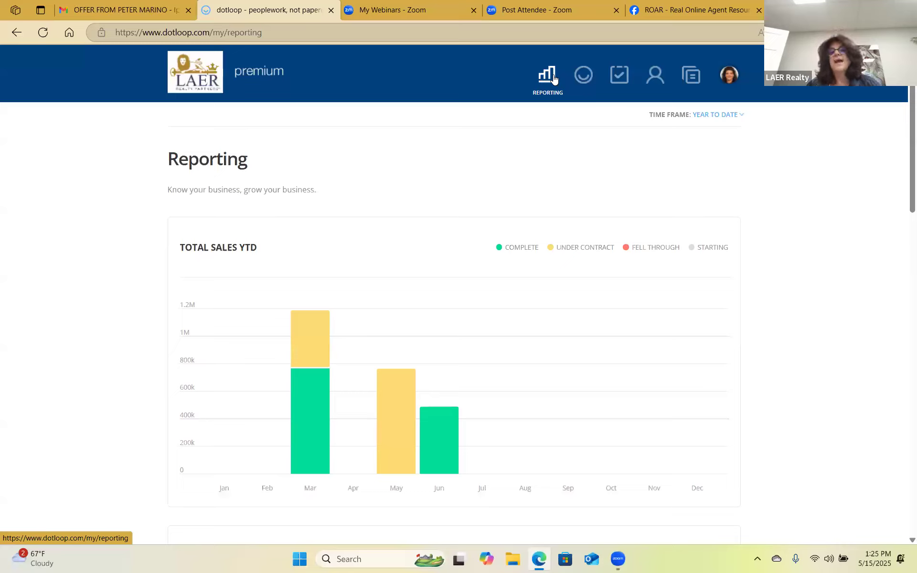
click(582, 77)
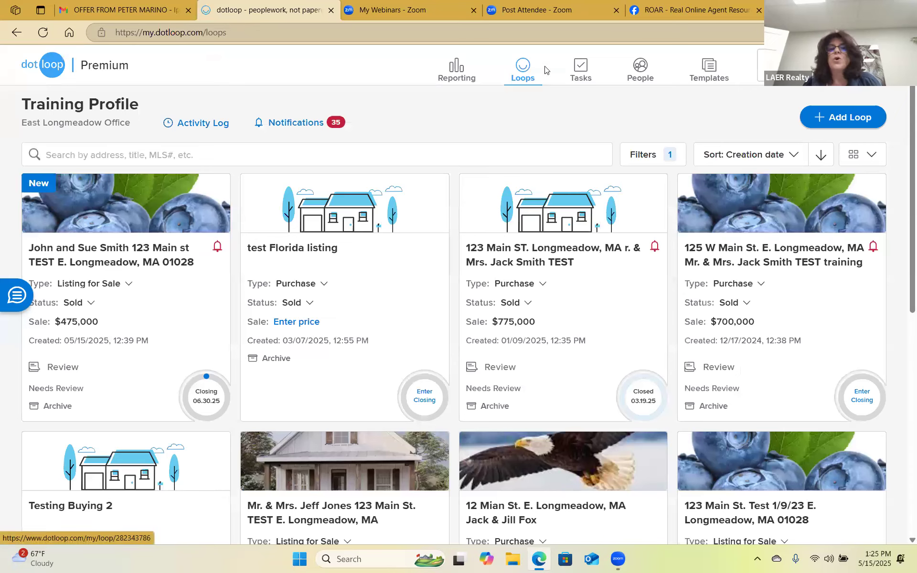
Open the Tasks page listing loop tasks assigned to me, including documents awaiting signature.
click(583, 73)
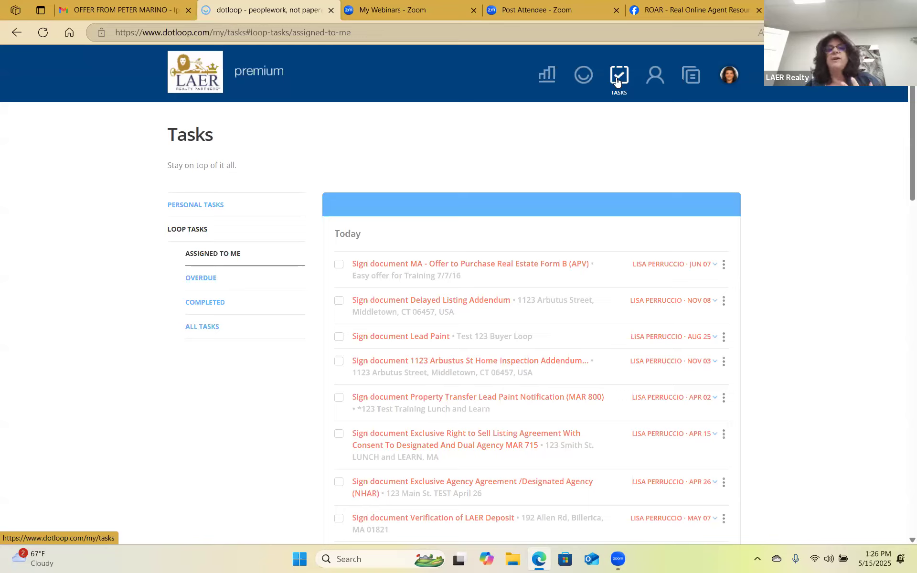
Go to the People page and browse the full contacts list.
click(657, 74)
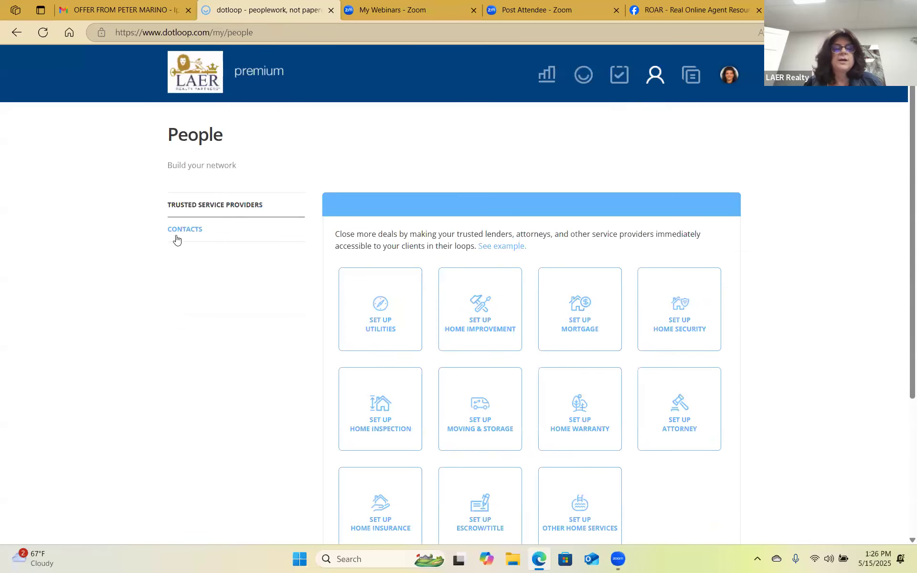
click(187, 230)
scroll(594, 338, down, 5)
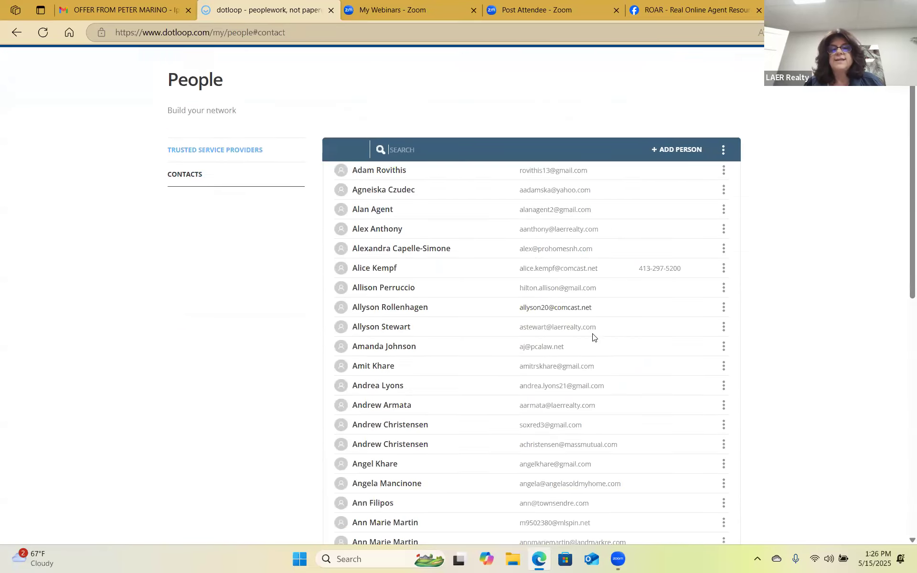
scroll(506, 440, up, 4)
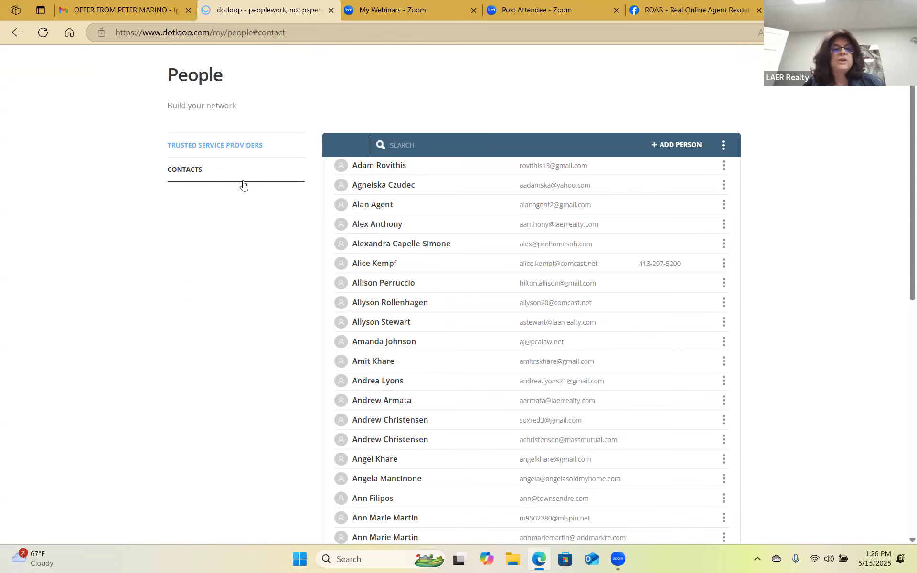
Explore Trusted Service Providers and the Set Up Home Security pro dialog, then move on to Templates.
click(229, 147)
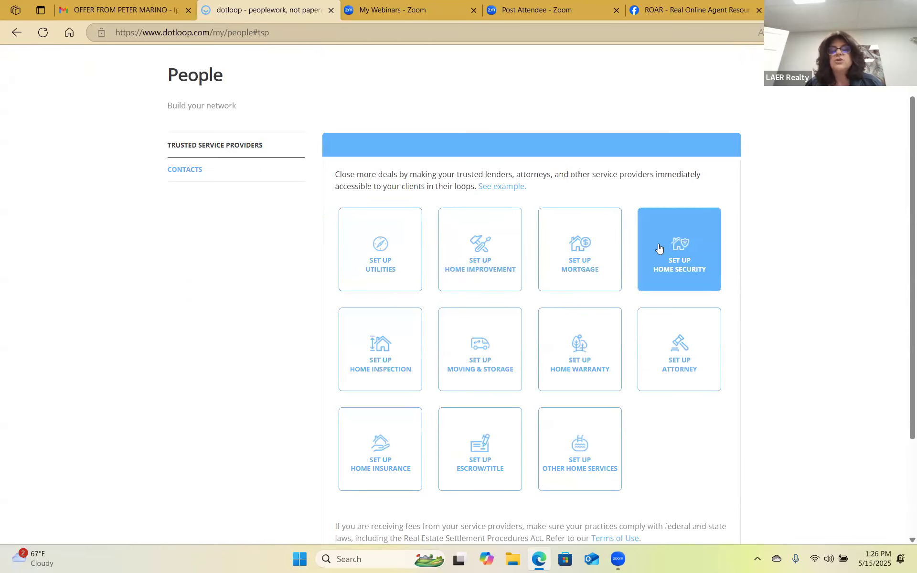
click(674, 248)
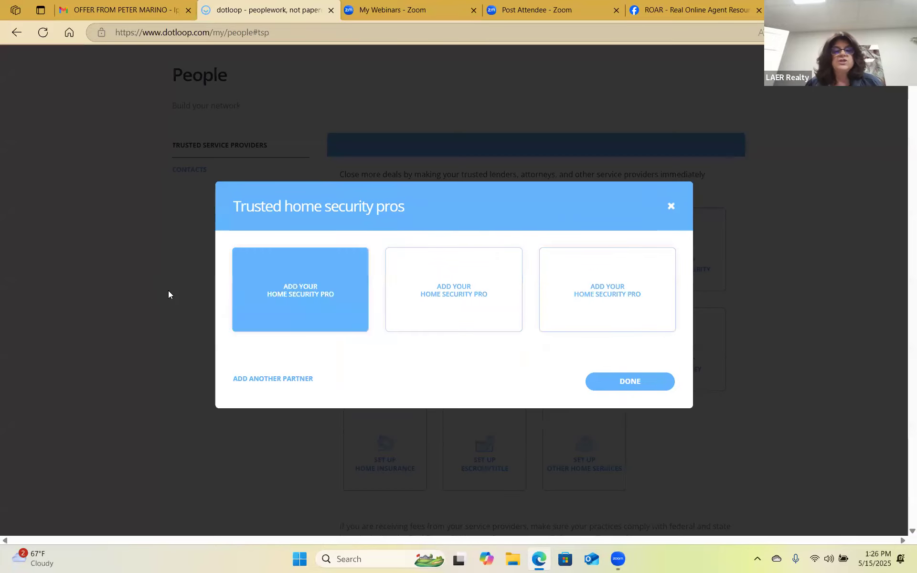
click(306, 289)
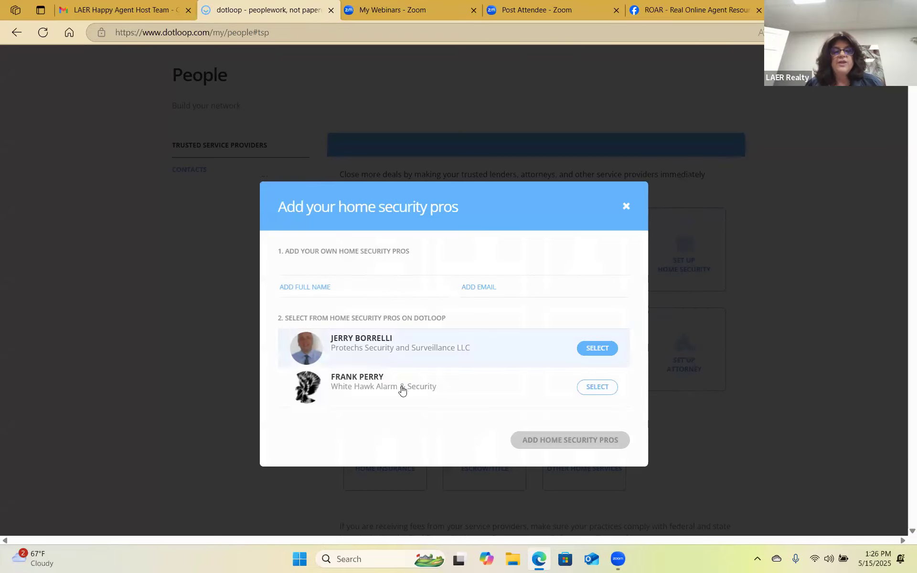
click(627, 206)
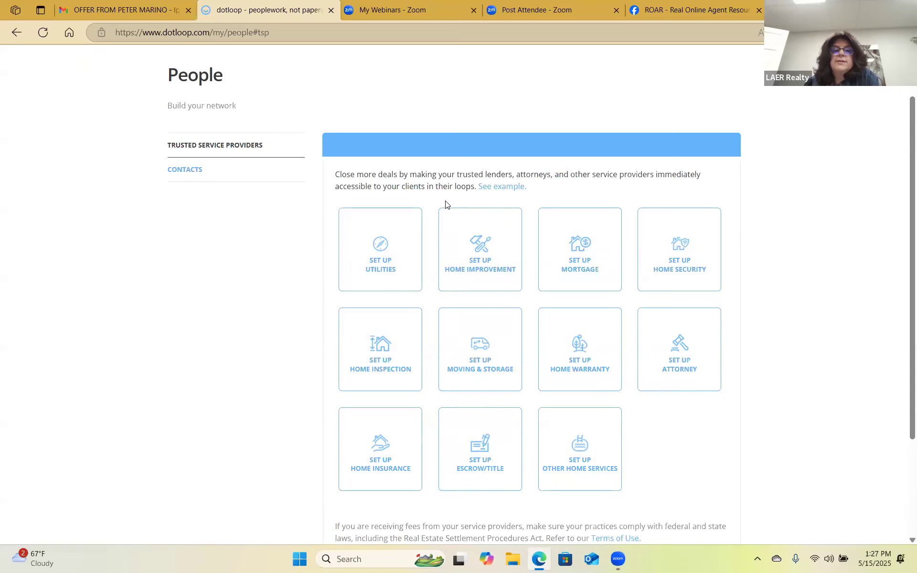
scroll(201, 240, up, 2)
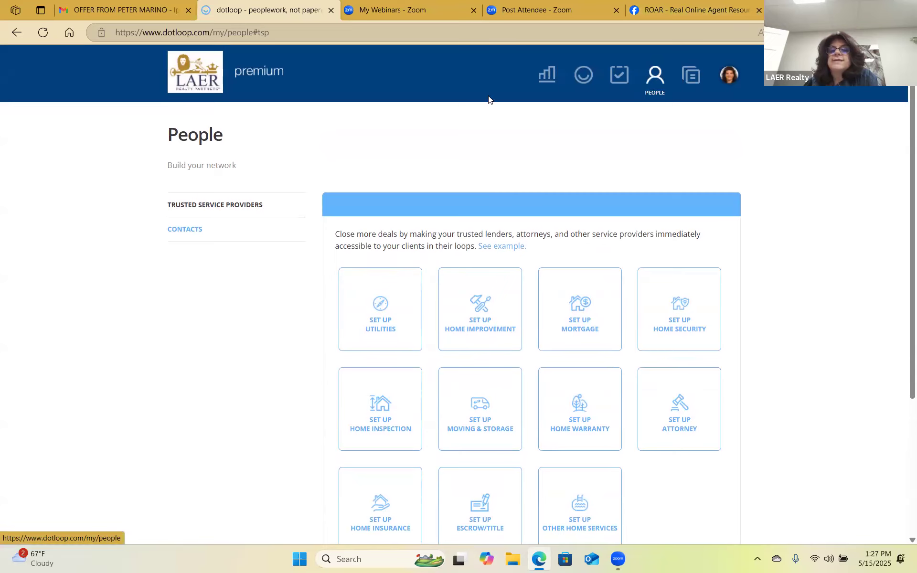
click(691, 77)
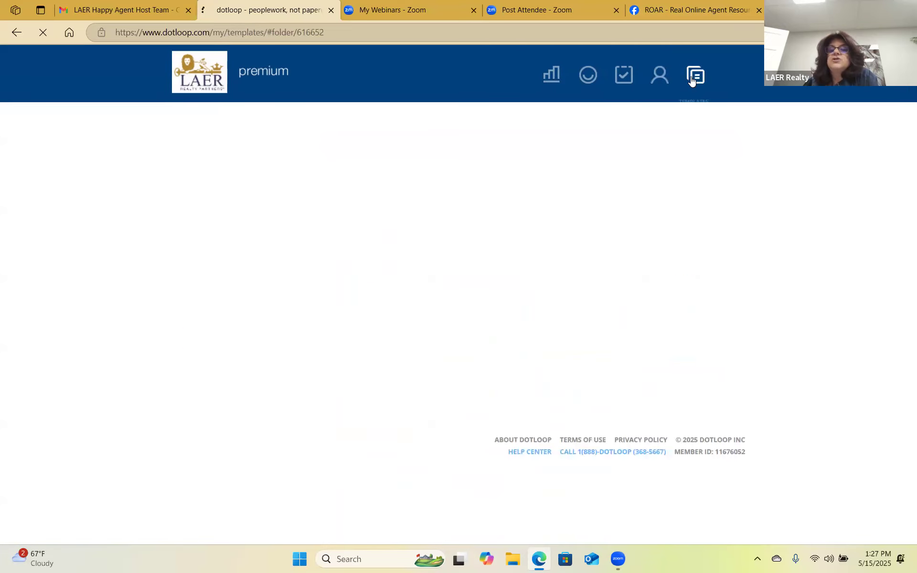
Browse the Personal Documents templates folder, then bring up the profile avatar's account menu.
scroll(254, 256, down, 2)
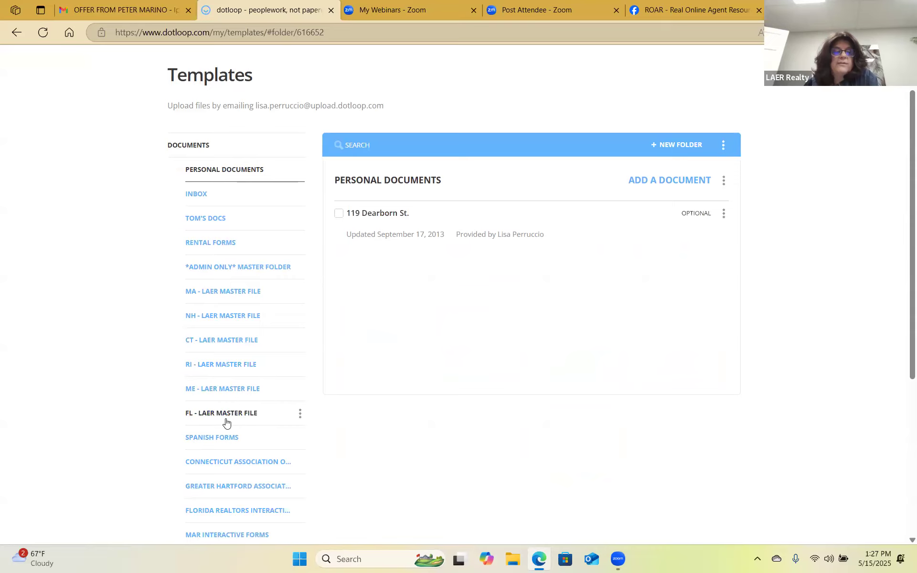
scroll(263, 352, down, 1)
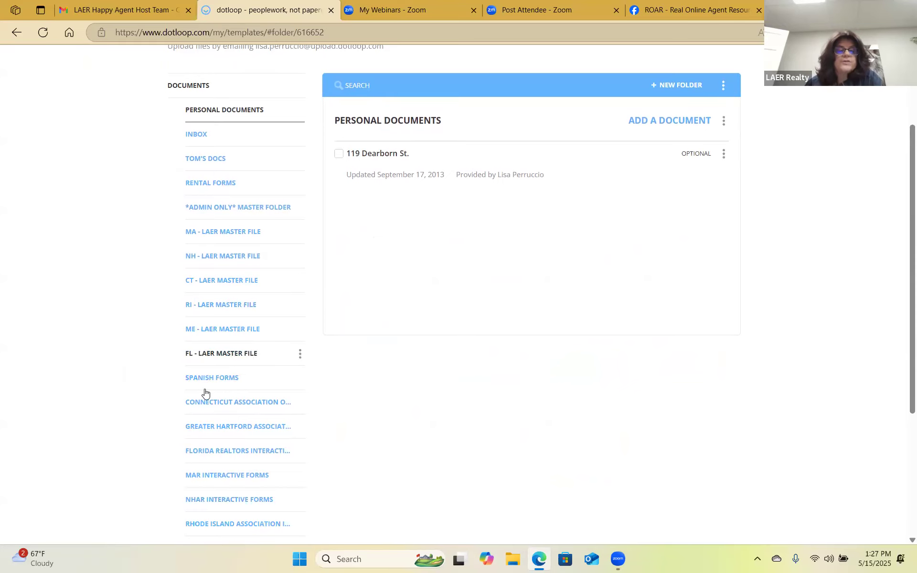
scroll(227, 385, up, 2)
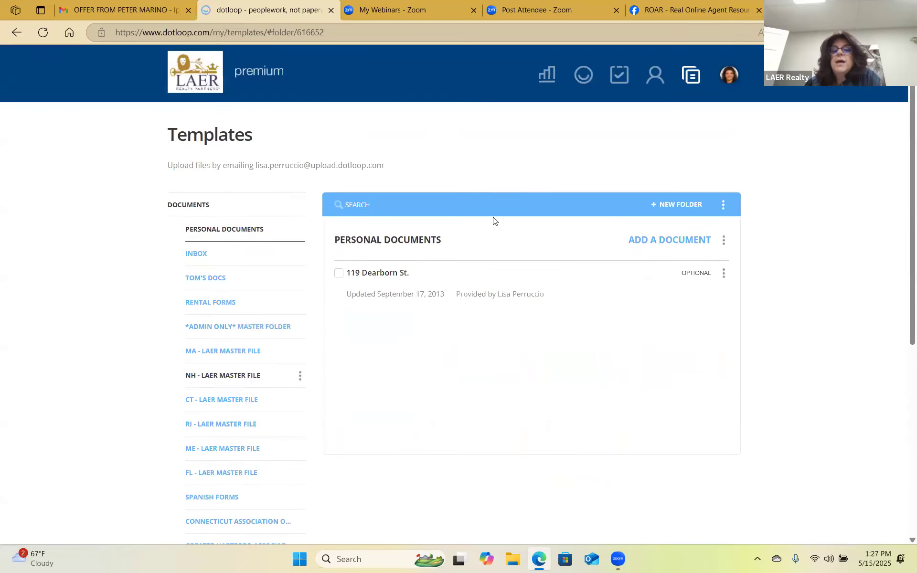
click(735, 79)
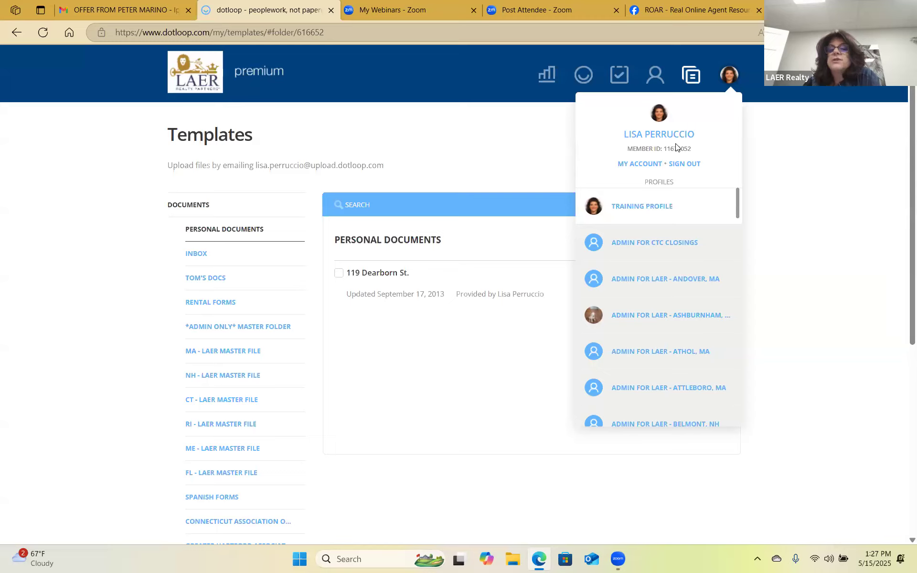
Open My account settings, then return to the Training Profile's Loops list.
click(646, 165)
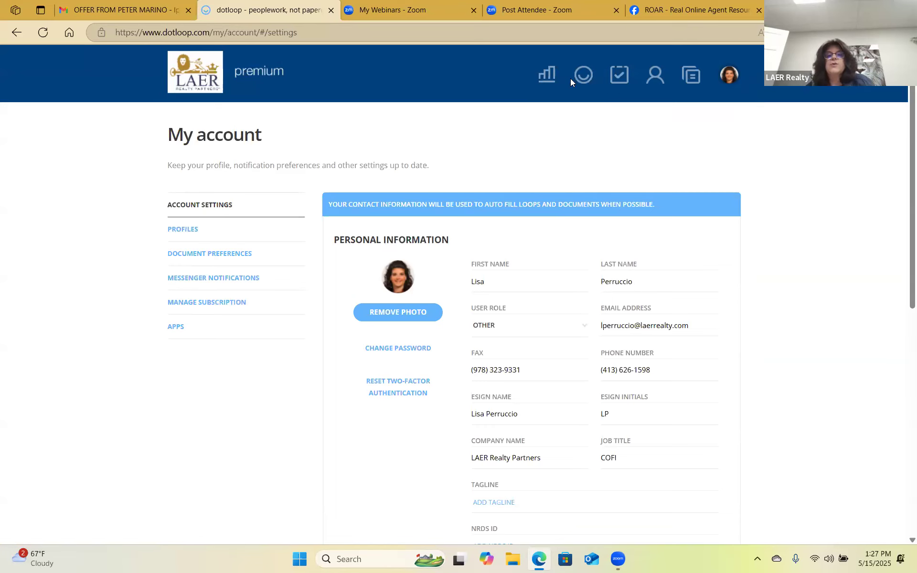
click(583, 75)
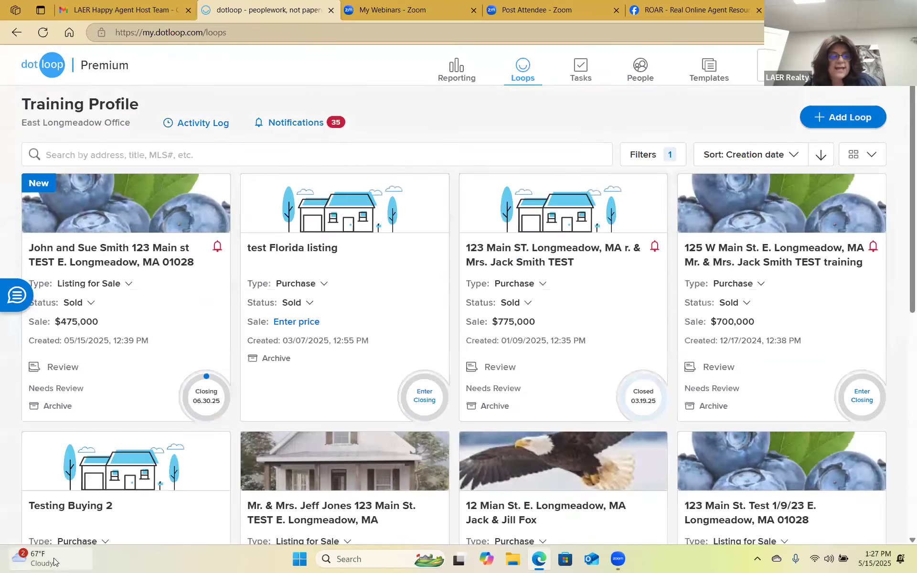